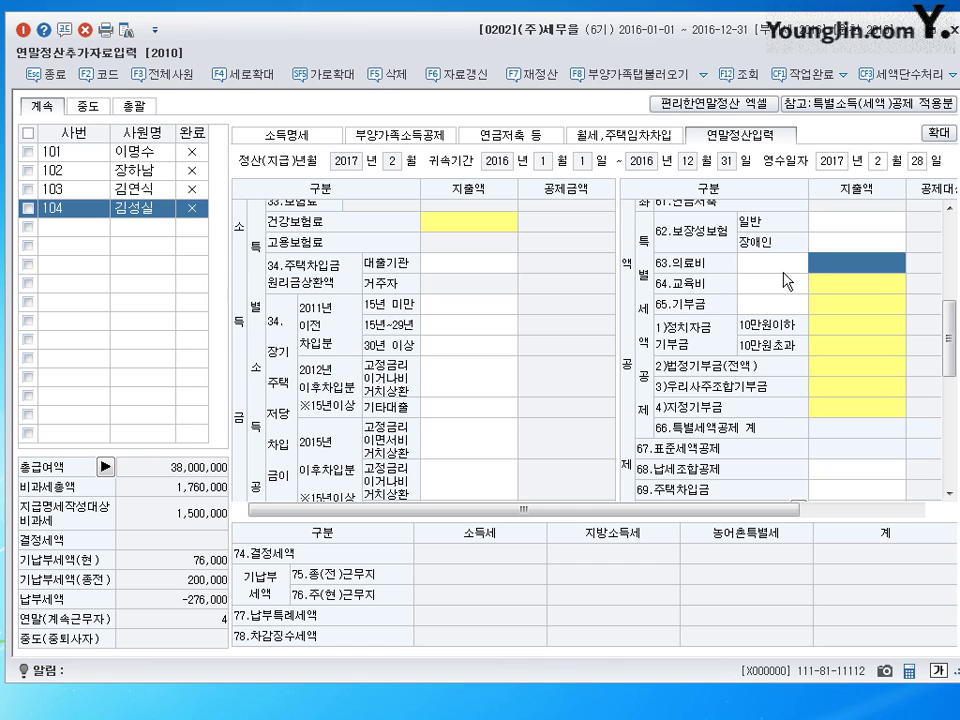
# - Record 1,500,000 of self/elderly (본인·경로자) medical expenses under 63.의료비
pyautogui.click(818, 262)
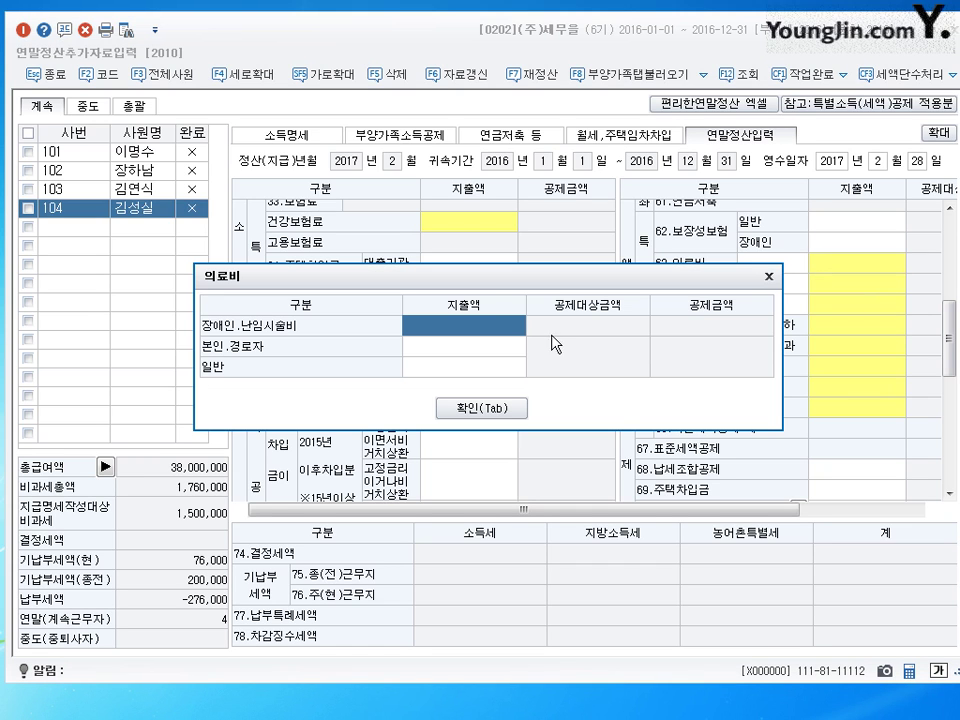
pyautogui.click(490, 349)
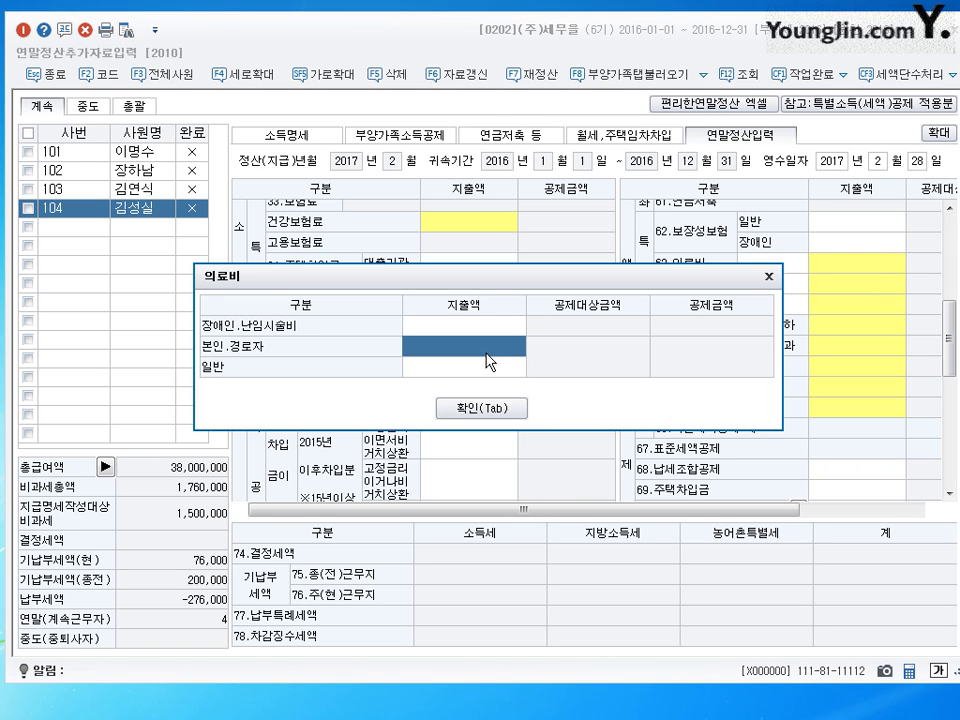
pyautogui.write('1500000')
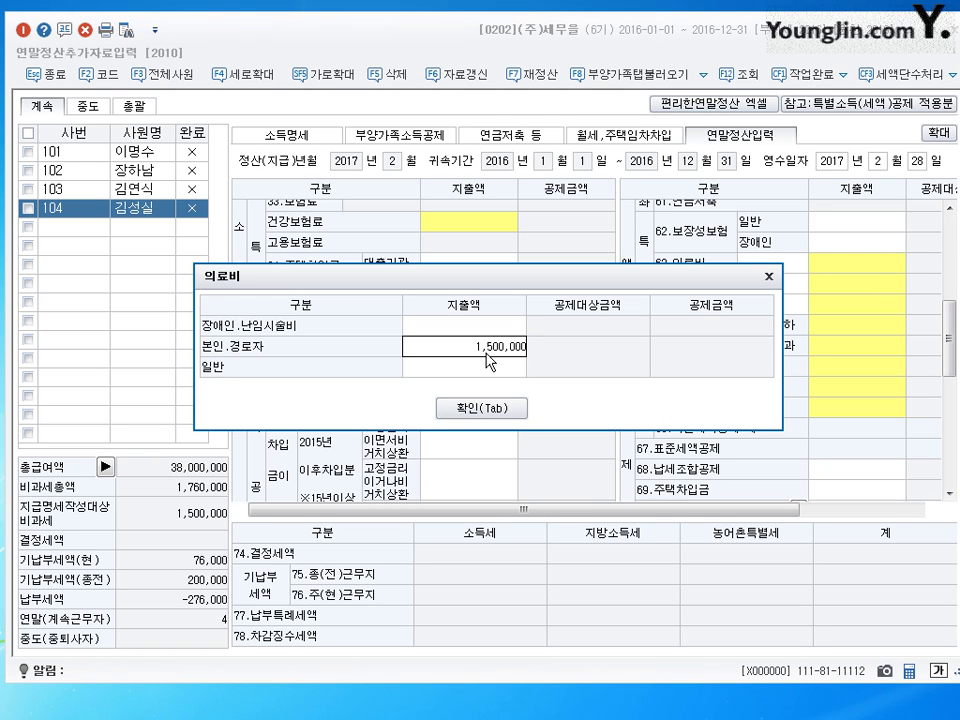
pyautogui.press('Return')
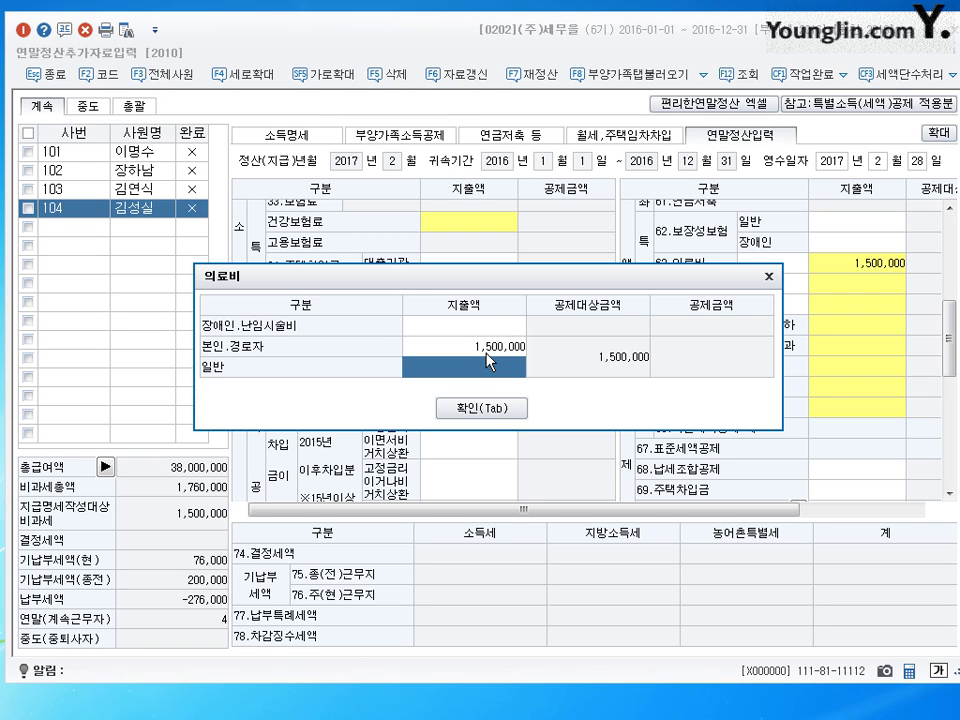
pyautogui.click(485, 407)
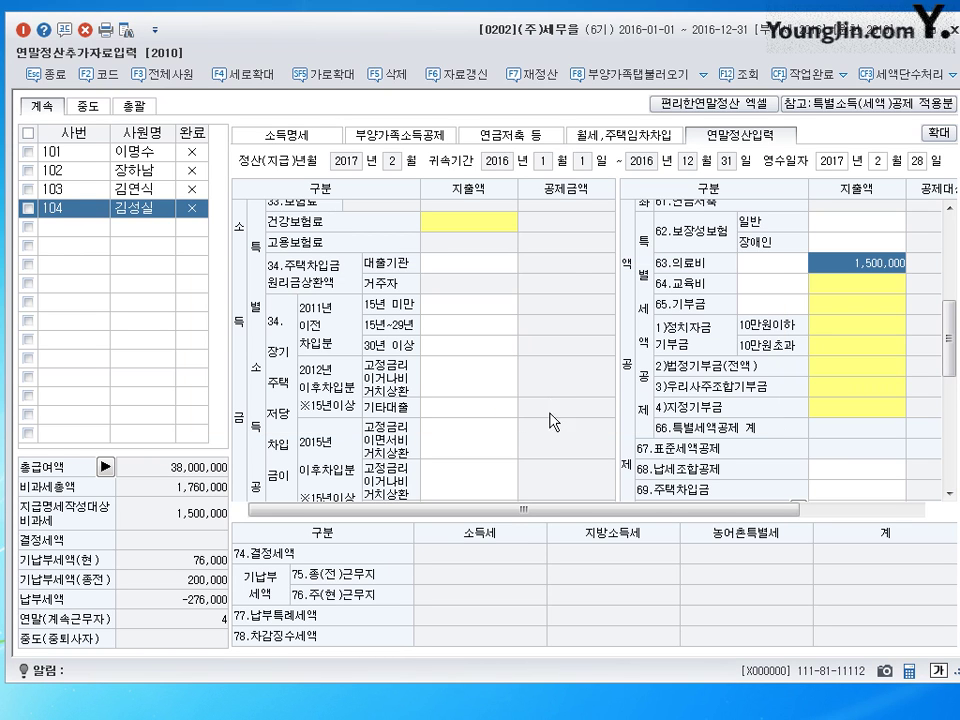
pyautogui.click(518, 140)
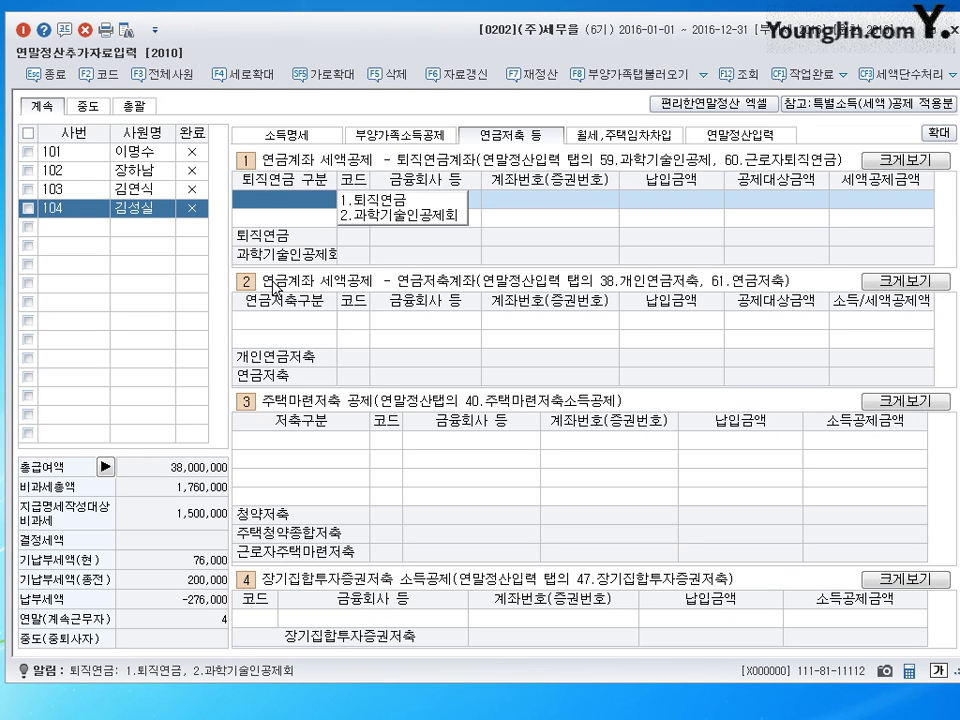
# - Add a 2.연금저축 entry at (주)우리은행 with its account number and 1,500,000 paid in
pyautogui.click(315, 321)
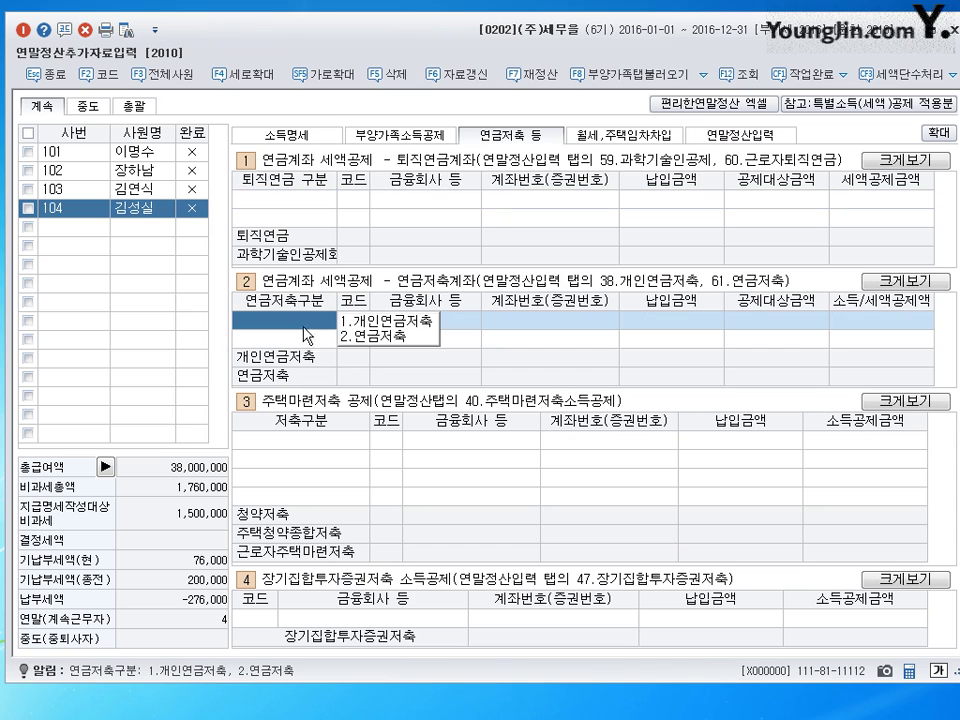
pyautogui.click(376, 338)
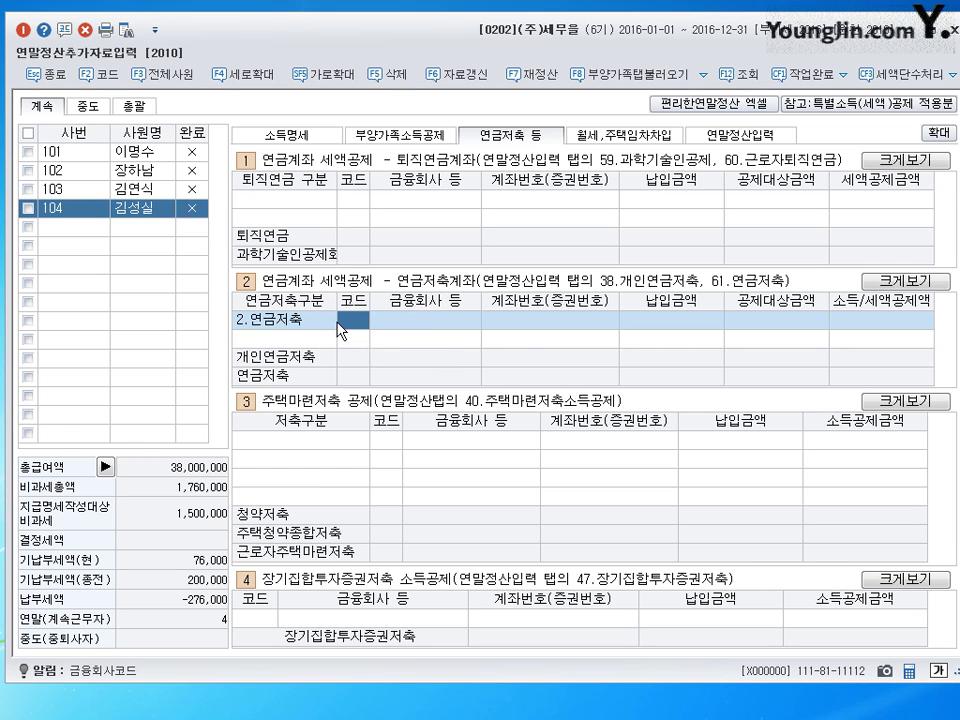
pyautogui.press('F2')
pyautogui.write('ㅇ')
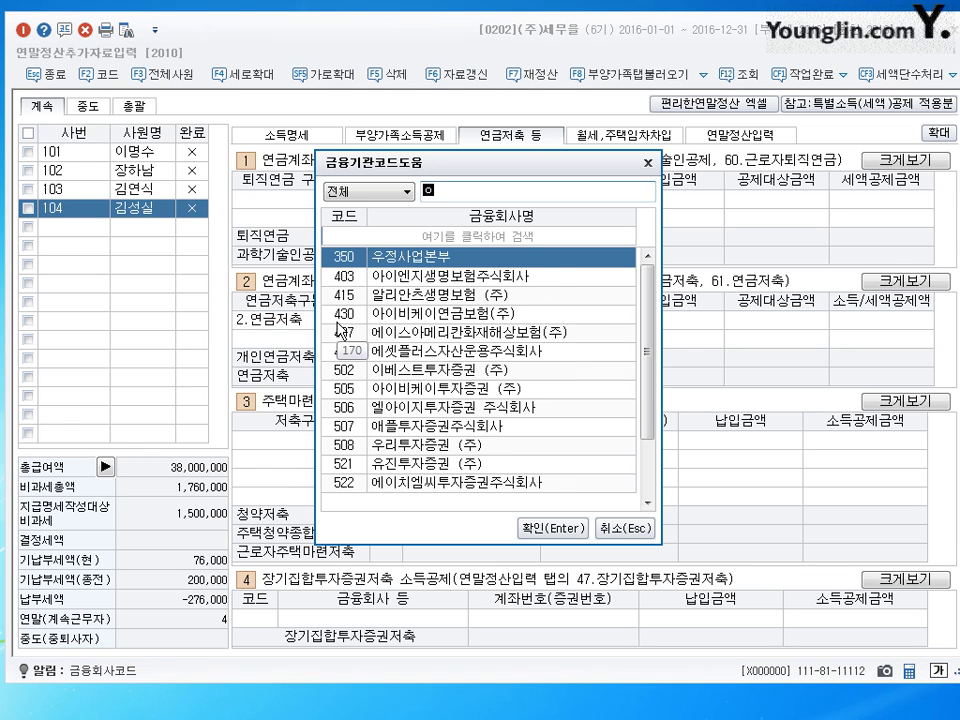
pyautogui.write('우리')
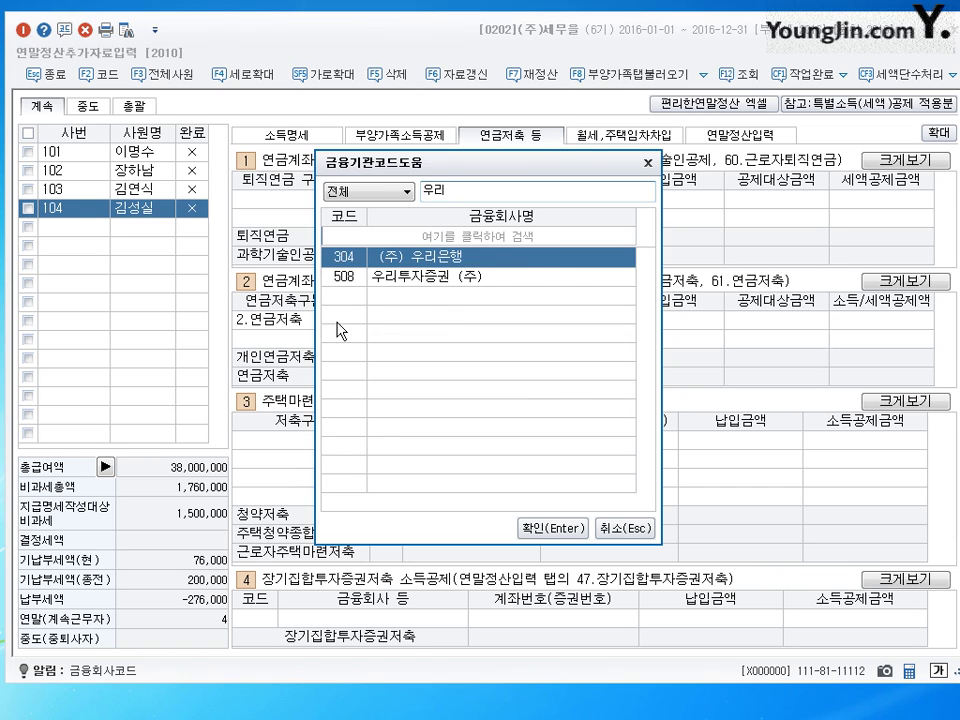
pyautogui.press('Return')
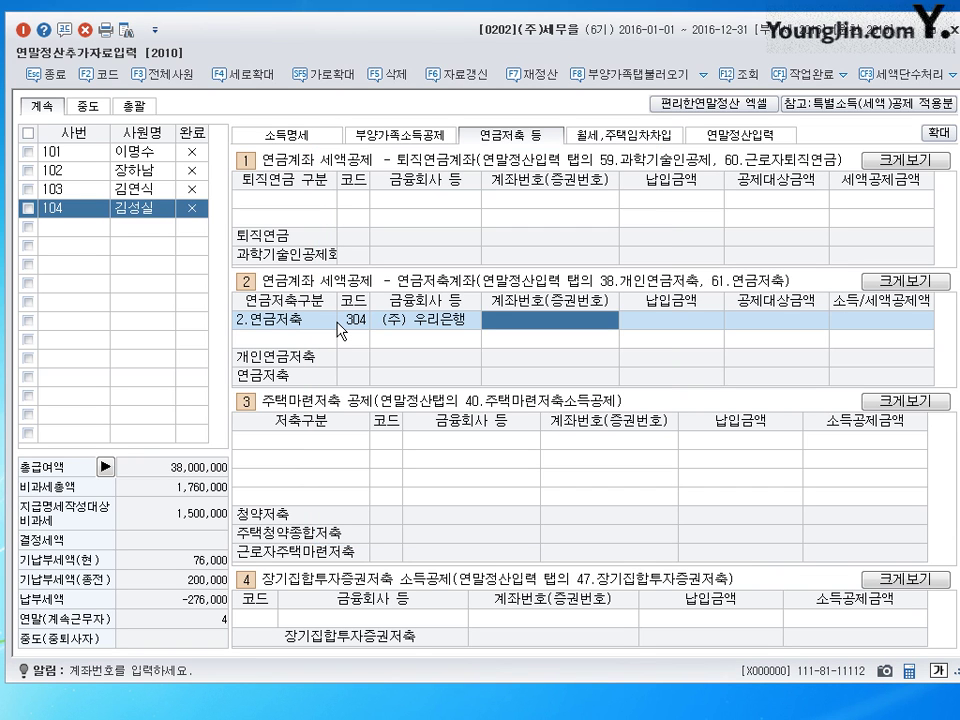
pyautogui.write('1234567')
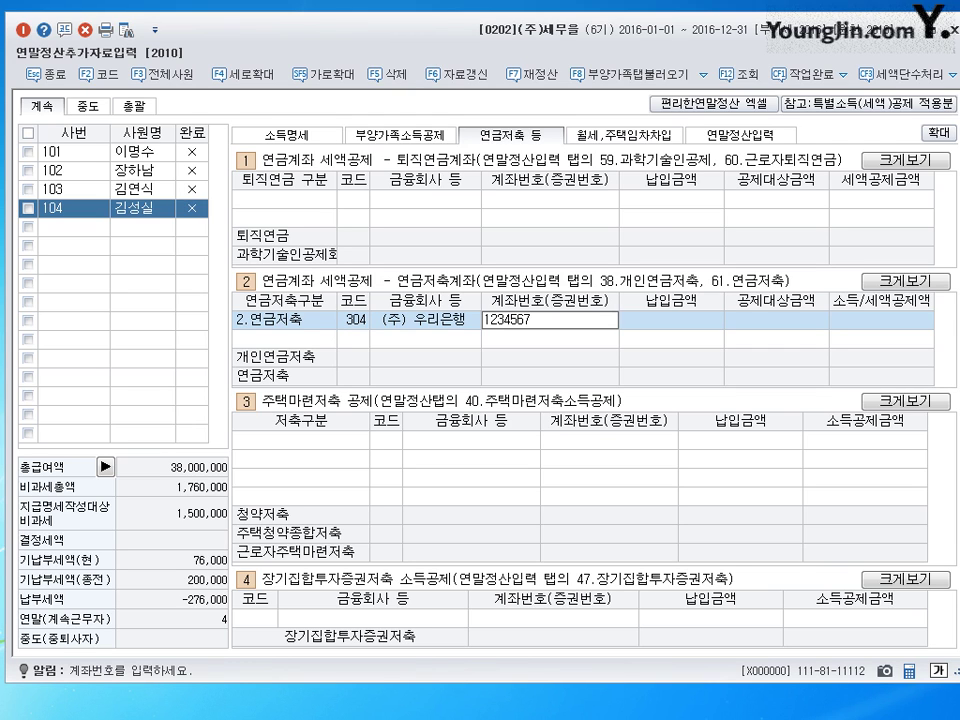
pyautogui.press('Return')
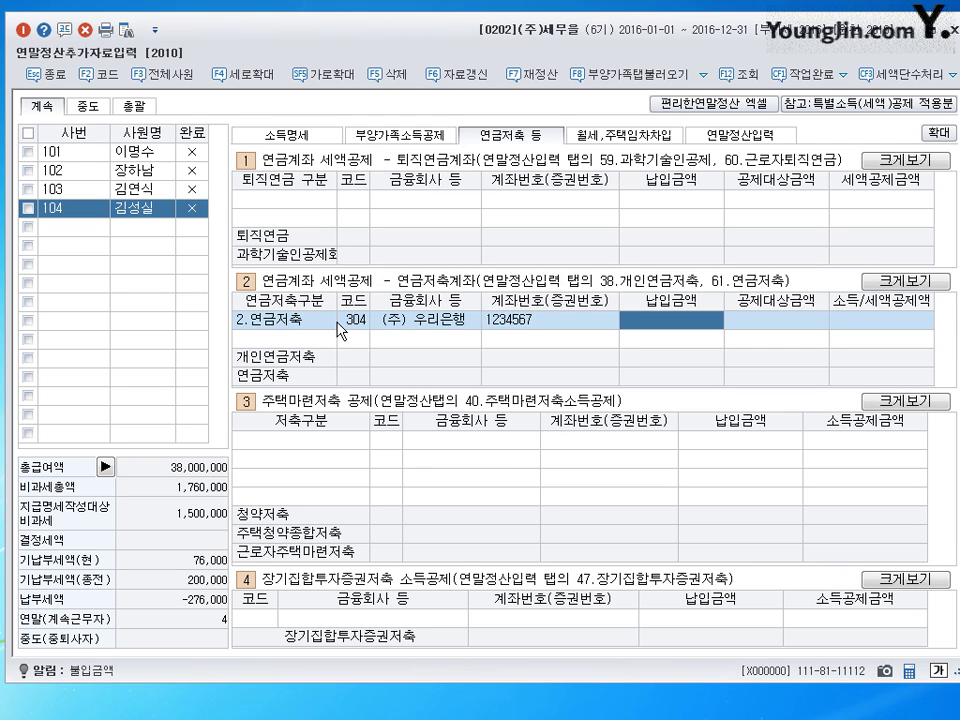
pyautogui.write('1500000')
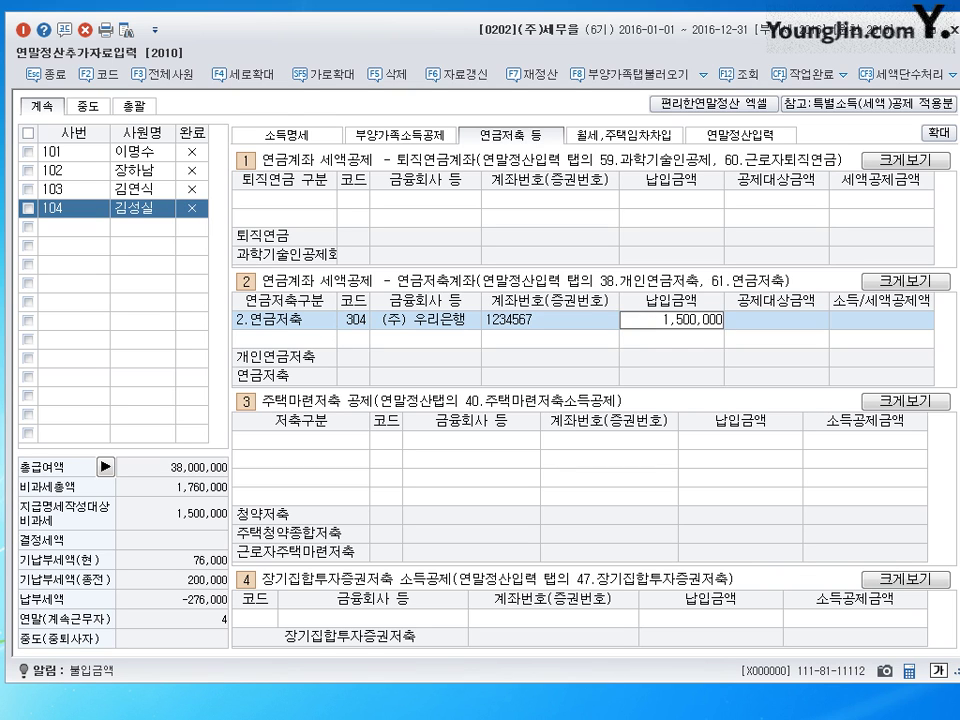
pyautogui.press('Return')
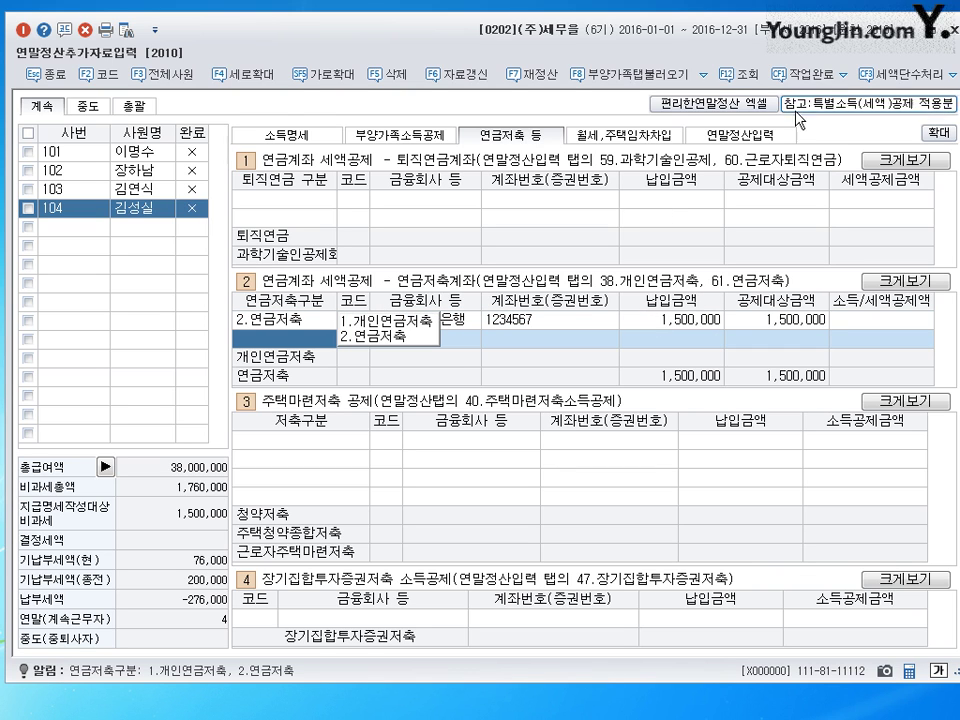
# - Enter political donations of 100,000 up to 10만원 and 900,000 above it under 65.기부금
pyautogui.click(750, 137)
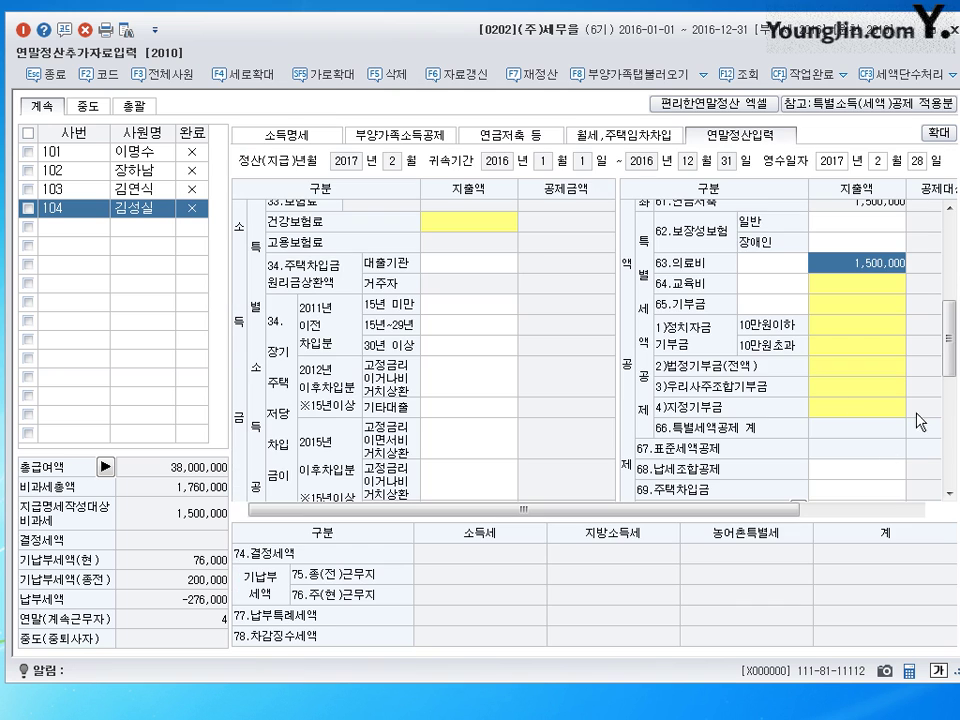
pyautogui.moveTo(955, 352)
pyautogui.mouseDown()
pyautogui.moveTo(950, 302)
pyautogui.moveTo(951, 341)
pyautogui.mouseUp()
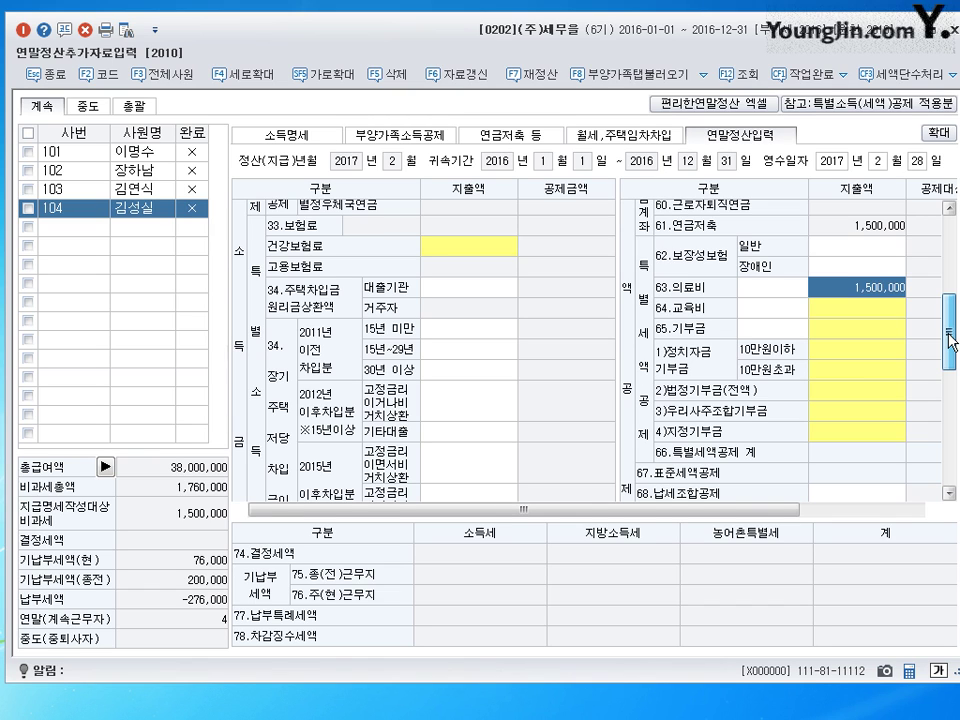
pyautogui.click(851, 352)
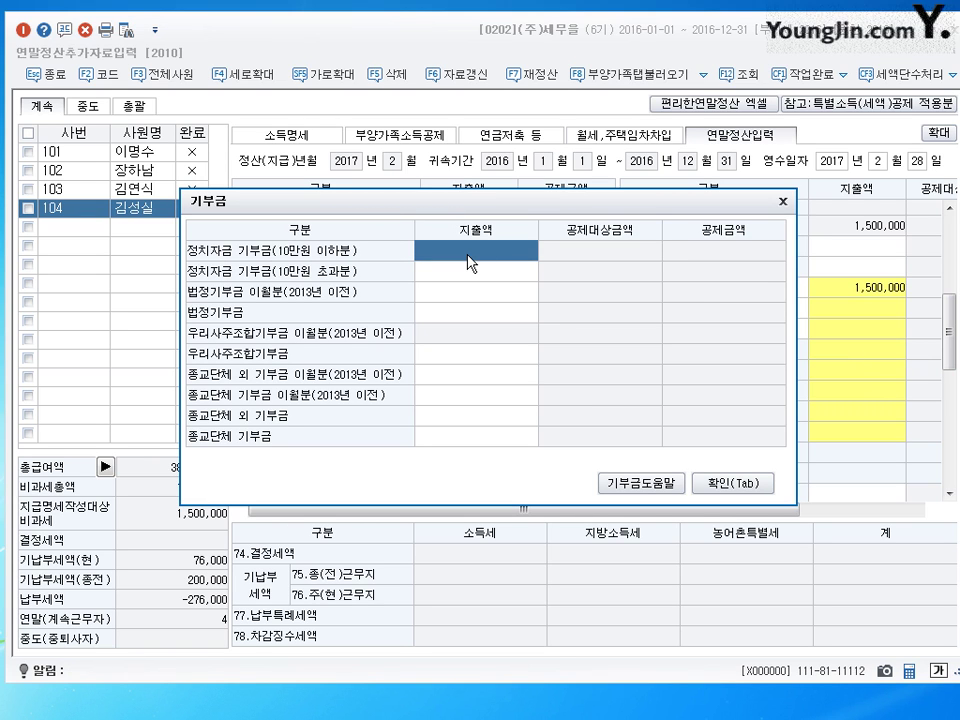
pyautogui.write('1000000')
pyautogui.press('Return')
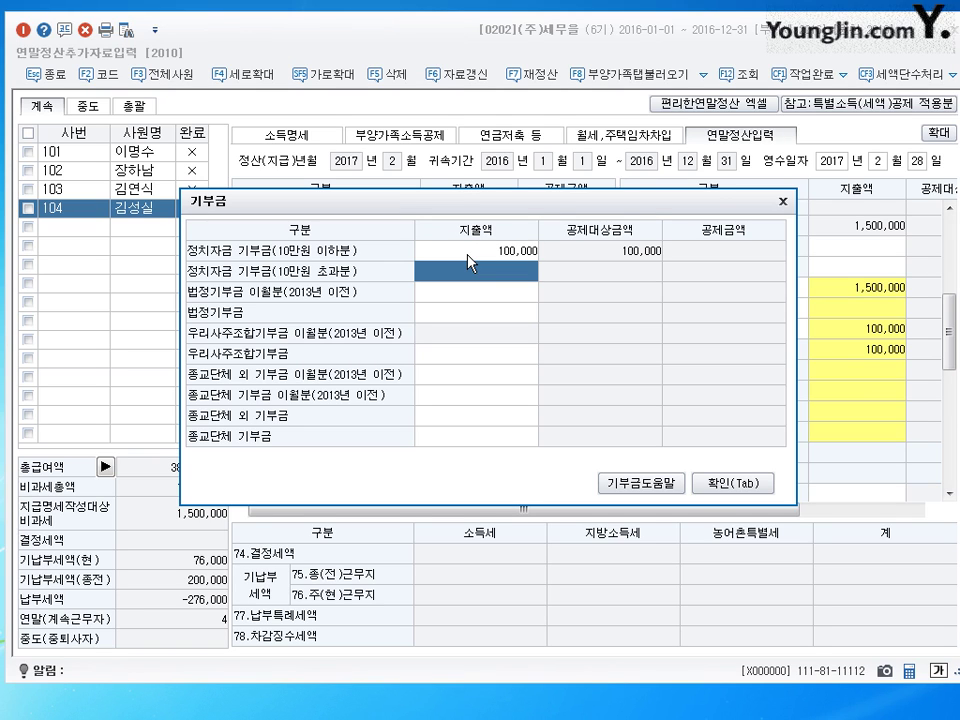
pyautogui.write('9000000')
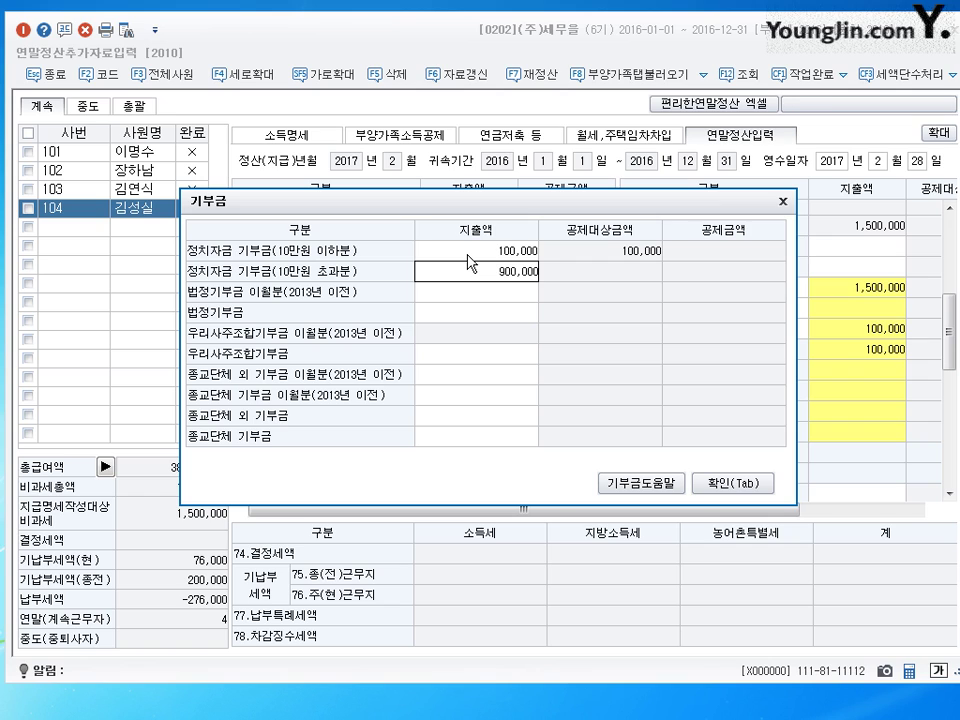
pyautogui.press('Return')
pyautogui.click(468, 255)
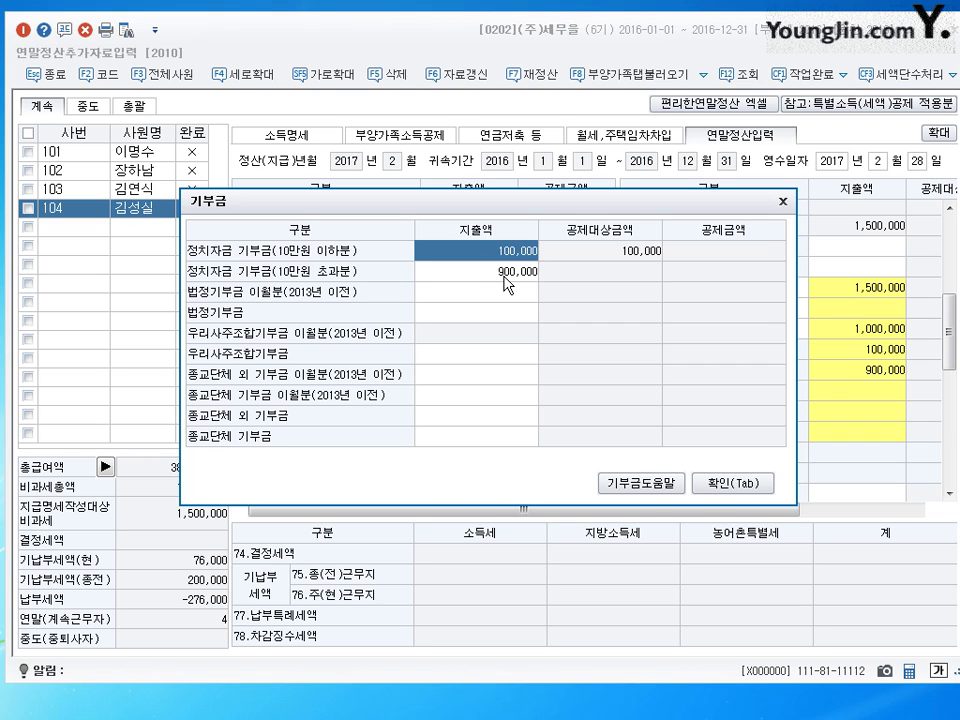
pyautogui.click(722, 485)
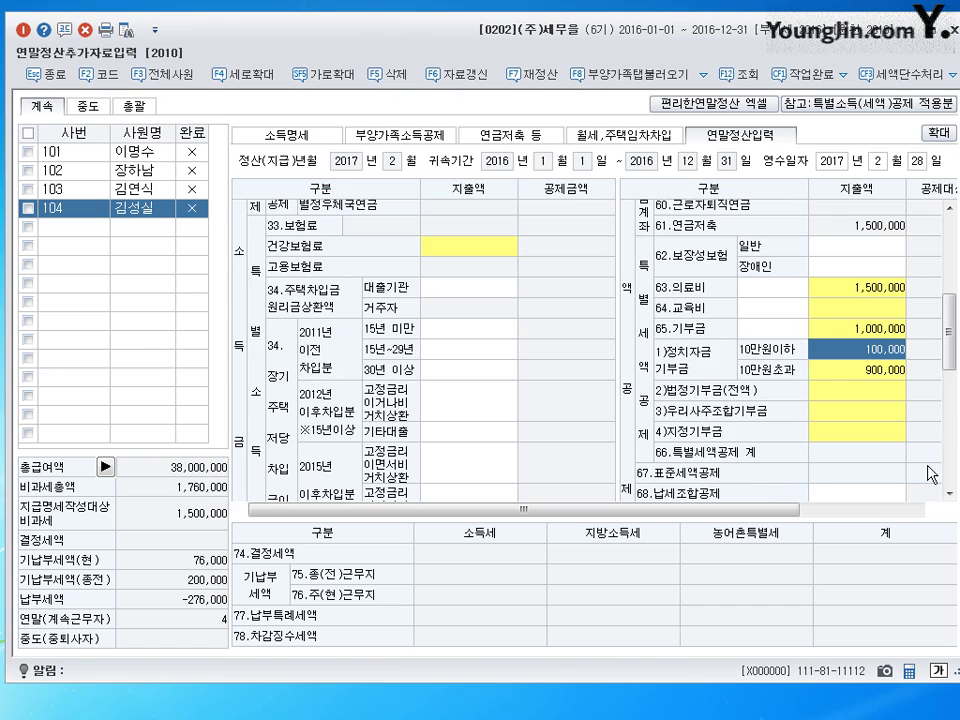
# - Enter 2,500,000 credit card and 1,500,000 cash-receipt spending in 42.신용카드 등사용액, totalling 4,000,000
pyautogui.scroll(-3, 951, 392)
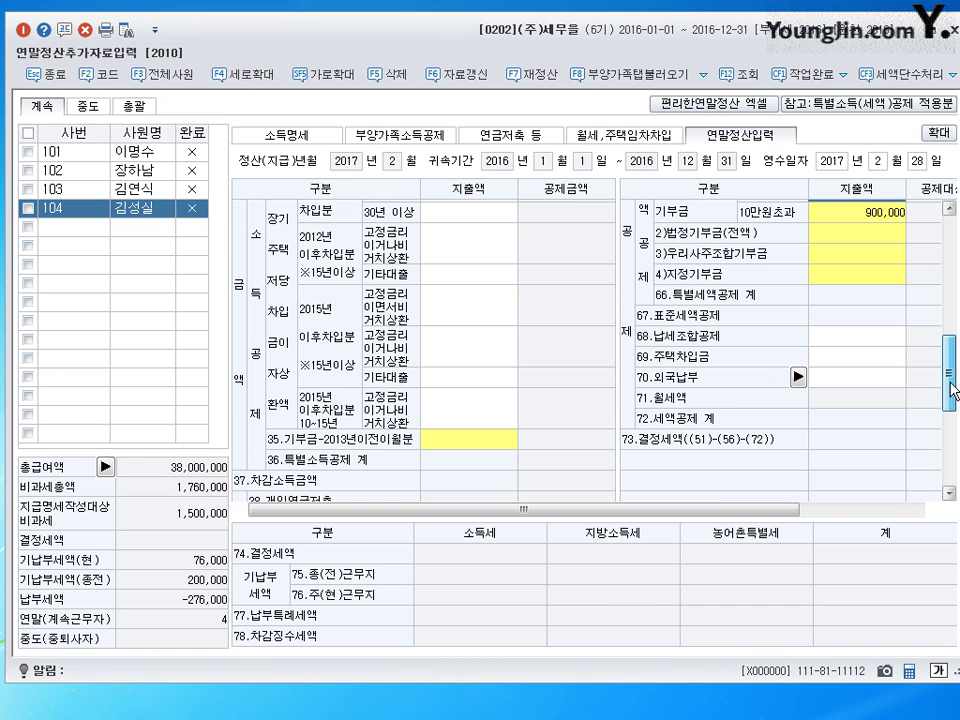
pyautogui.scroll(-3, 952, 410)
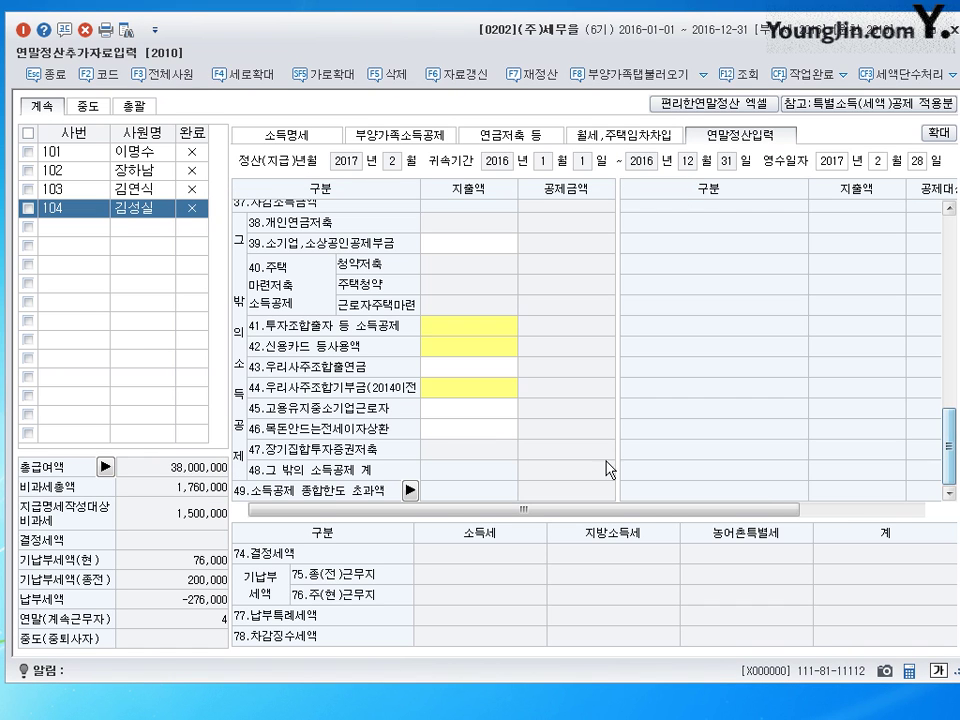
pyautogui.click(454, 348)
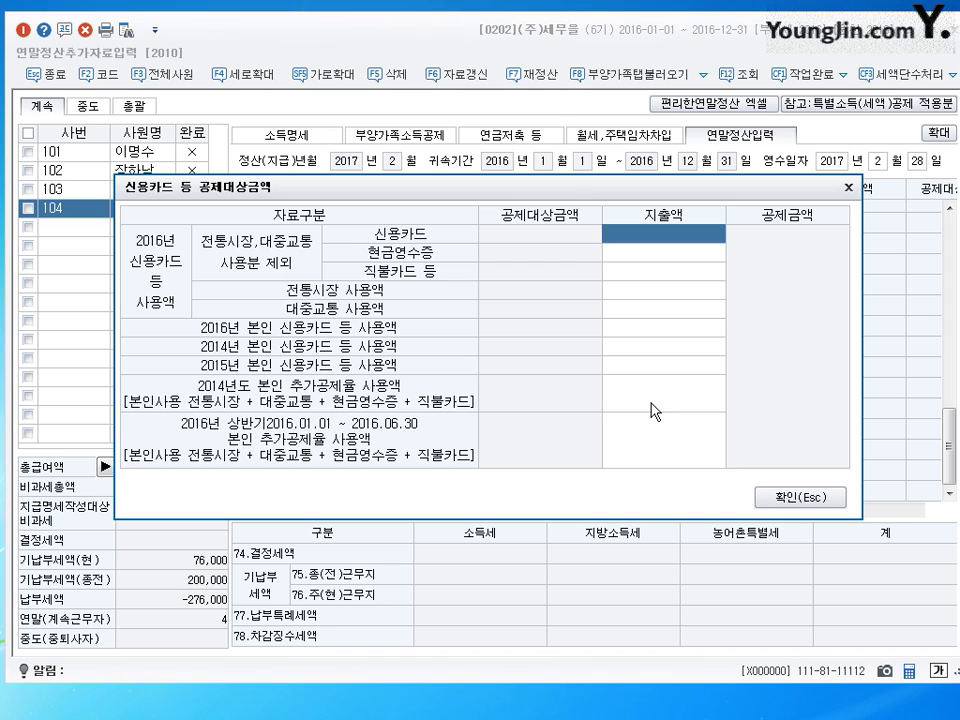
pyautogui.click(643, 232)
pyautogui.write('2,500,000')
pyautogui.press('Return')
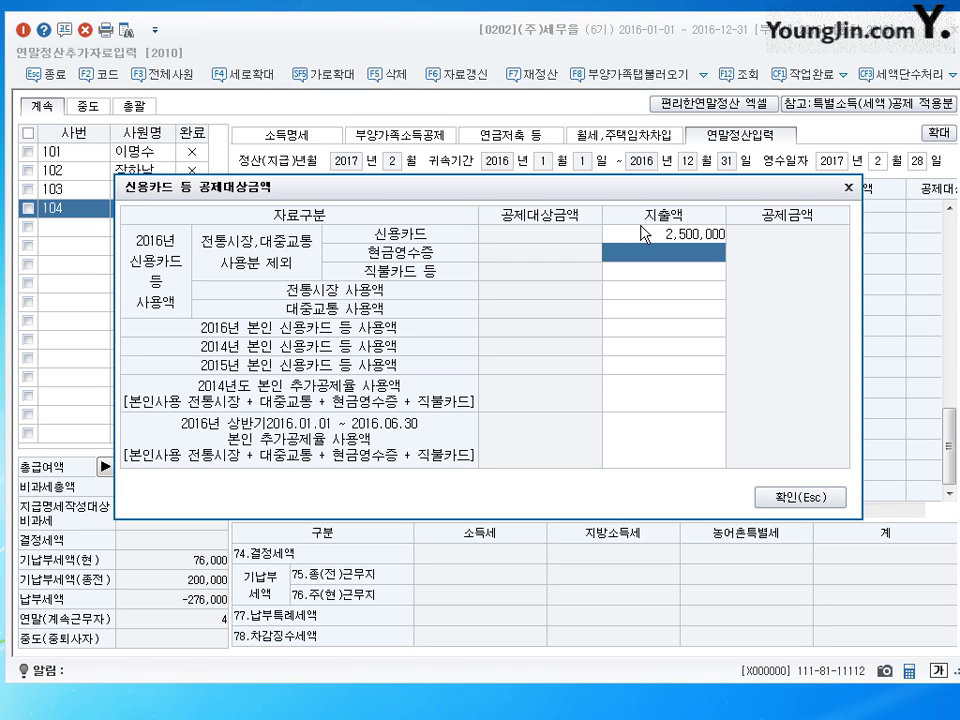
pyautogui.write('1500000')
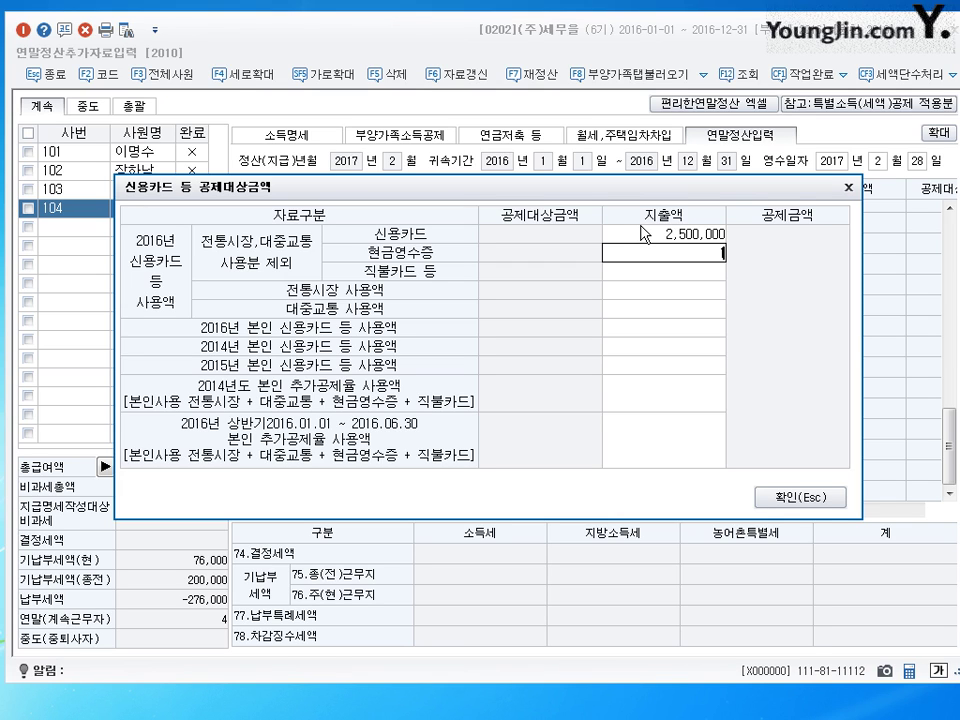
pyautogui.press('Return')
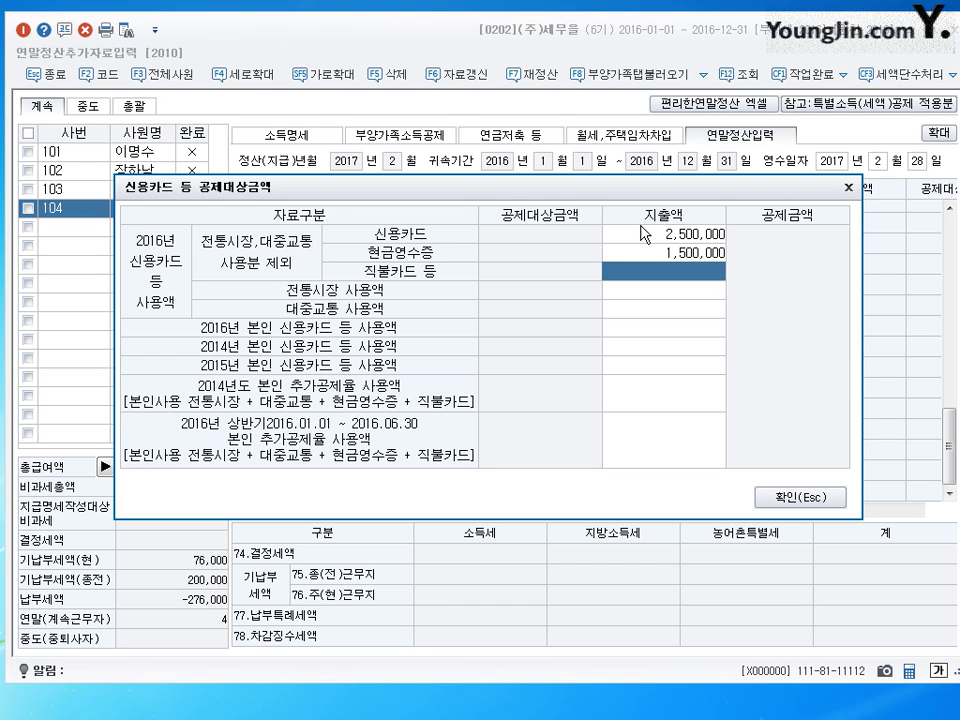
pyautogui.click(805, 497)
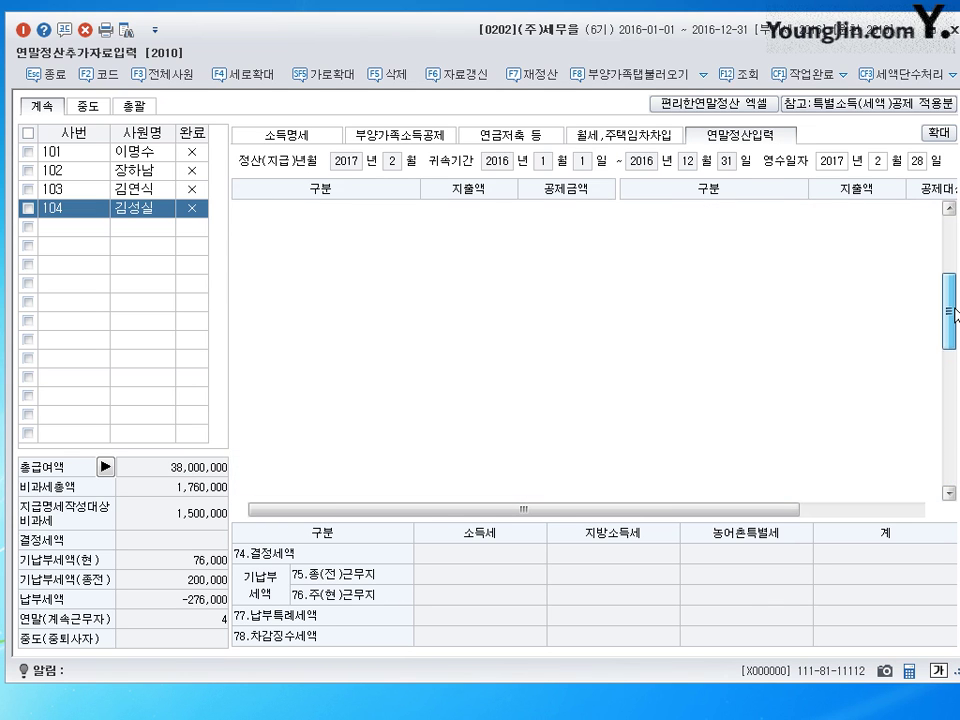
# - Enter 700,000 as general (일반) protection insurance under 62.보장성보험
pyautogui.click(870, 314)
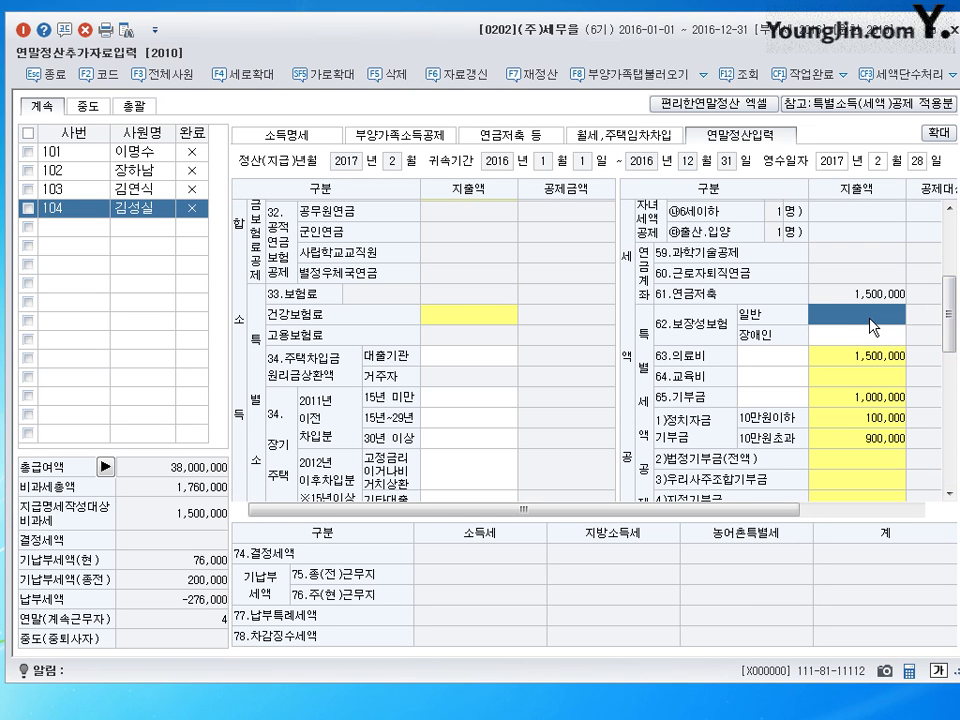
pyautogui.write('7000000')
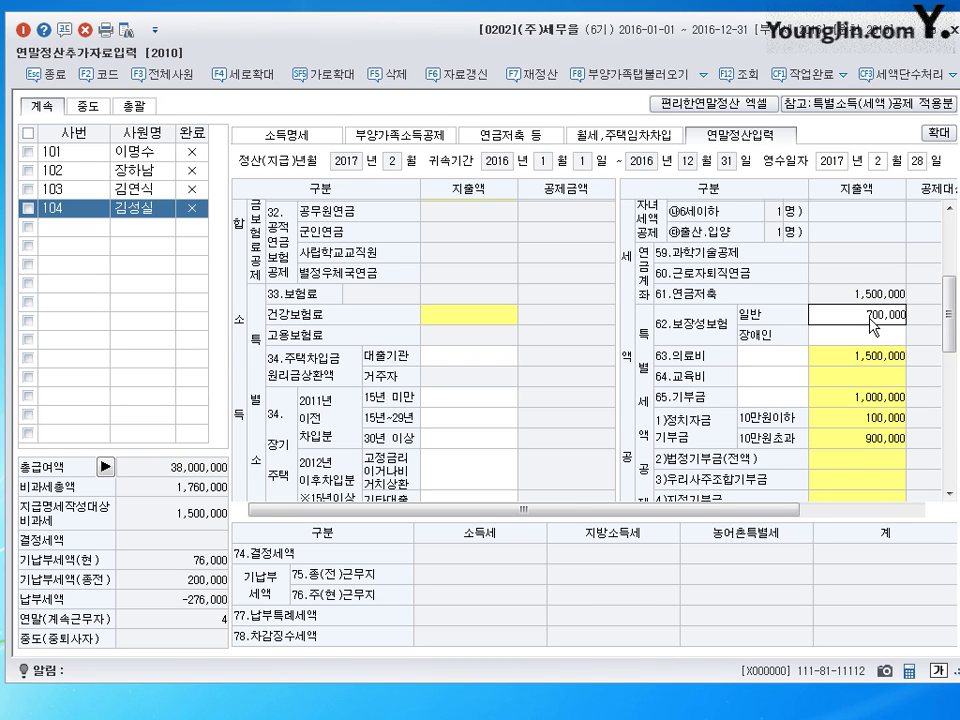
pyautogui.press('Return')
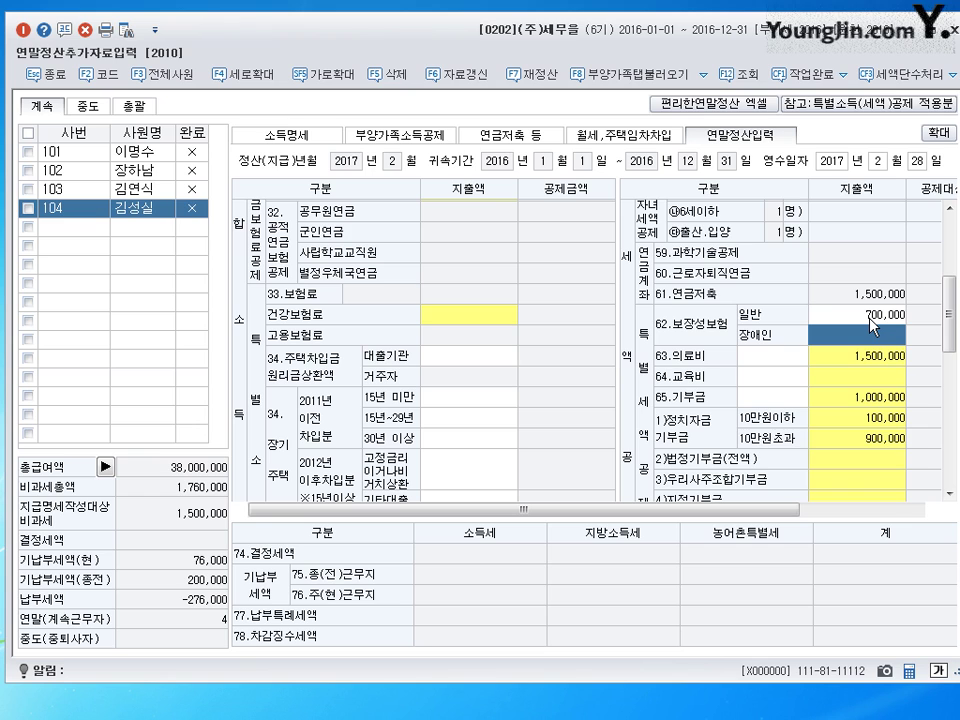
# - Add 1,000,000 of general (일반) medical expenses under 63.의료비, totalling 2,500,000
pyautogui.press('Return')
pyautogui.press('Return')
pyautogui.click(476, 366)
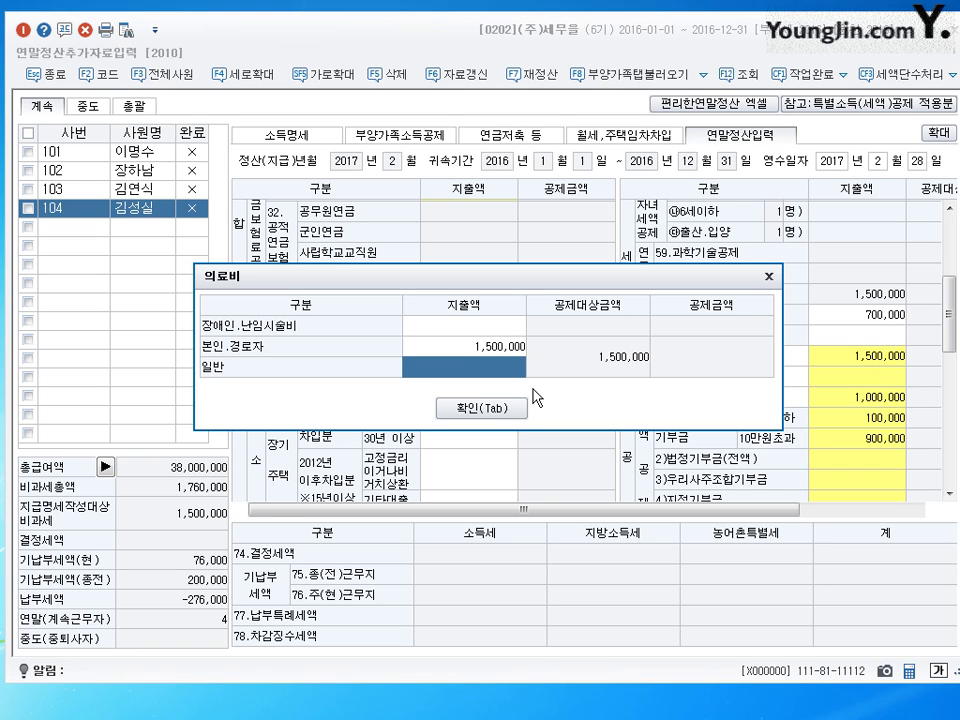
pyautogui.write('1000000')
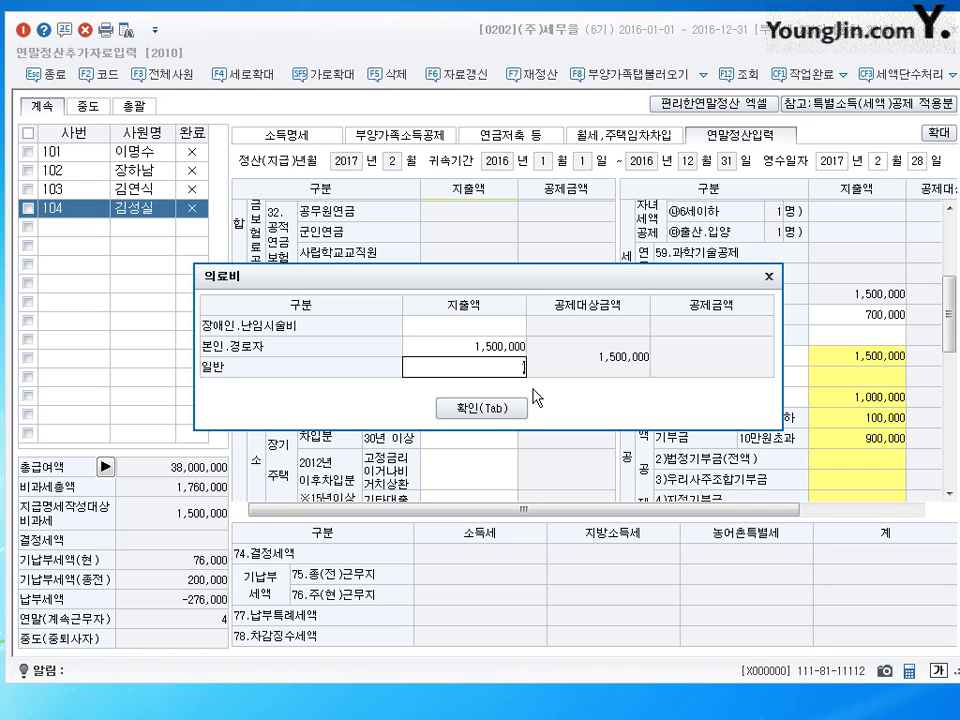
pyautogui.press('Return')
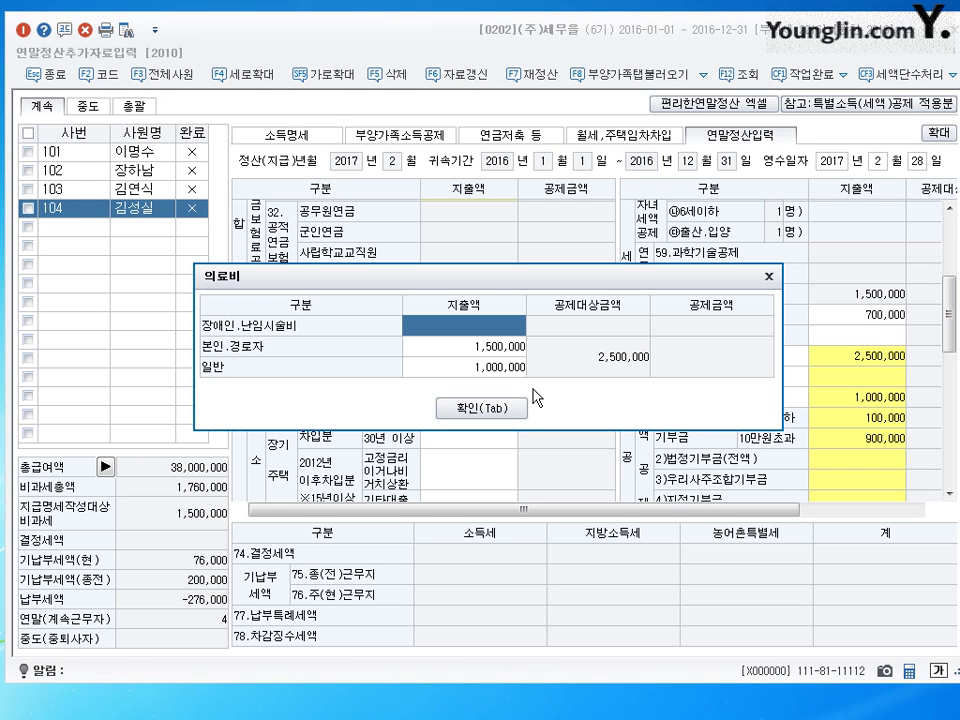
pyautogui.click(513, 407)
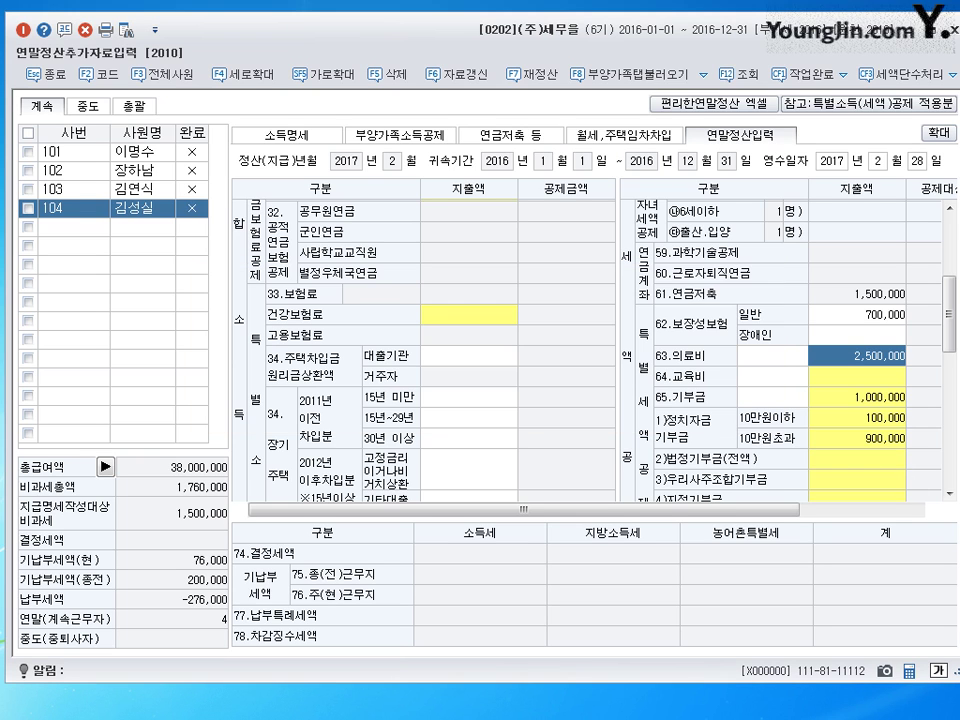
# - Change the credit card spending to 8,500,000 so 42.신용카드 등사용액 totals 10,000,000
pyautogui.click(955, 403)
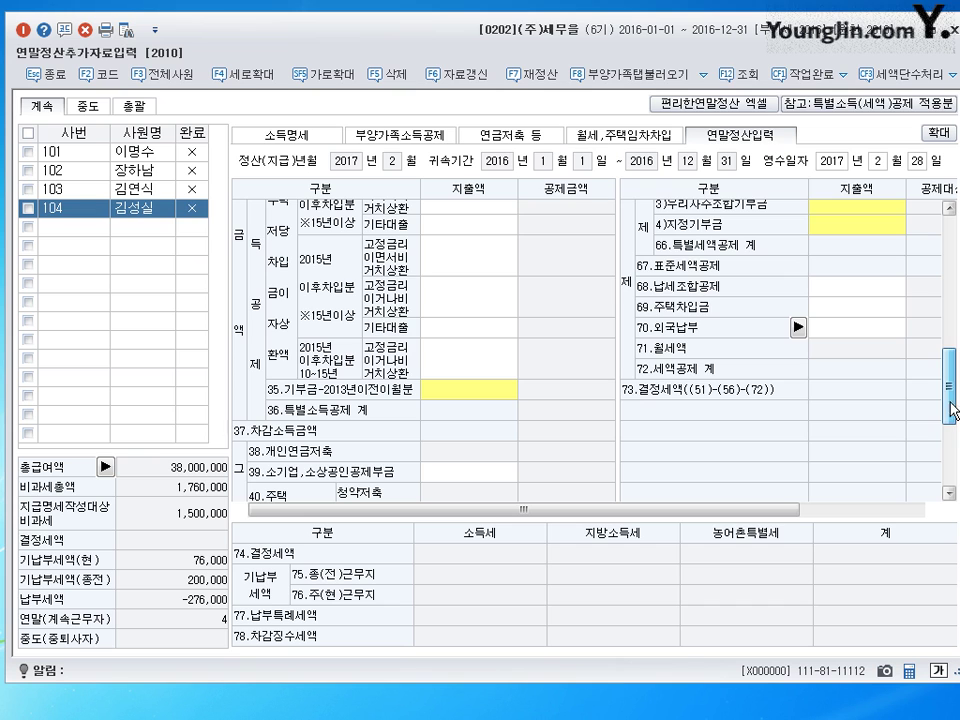
pyautogui.click(953, 452)
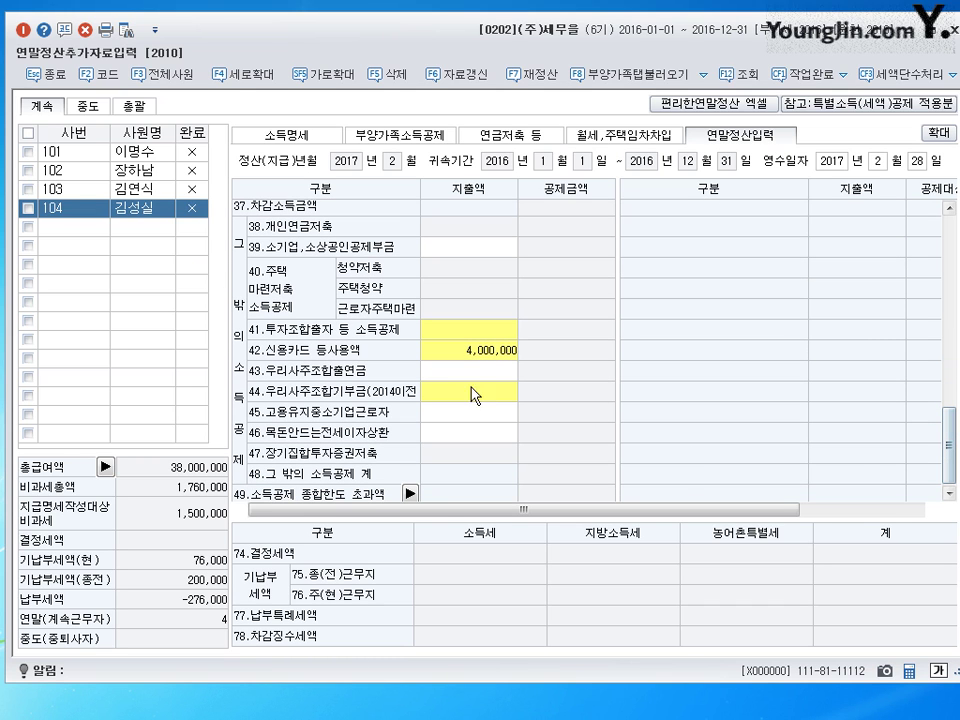
pyautogui.click(475, 352)
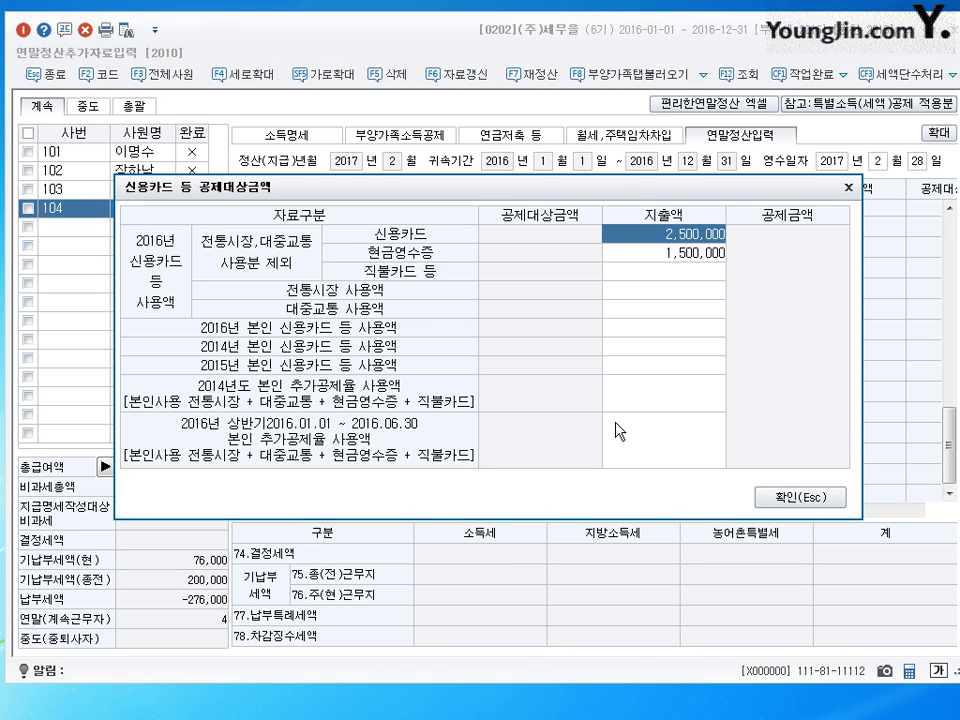
pyautogui.write('8500000')
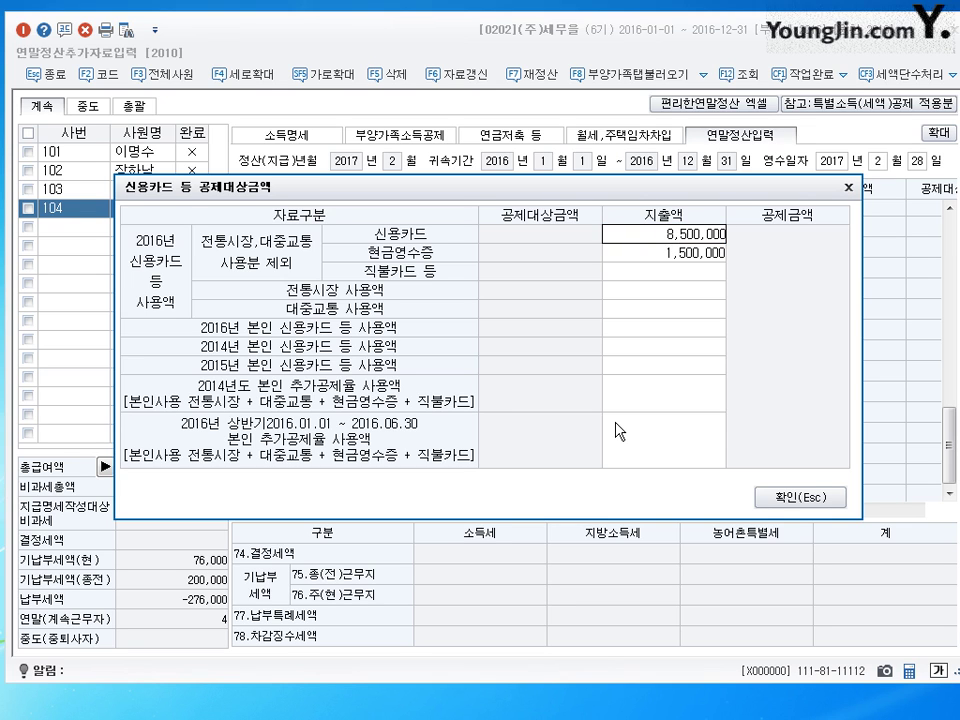
pyautogui.press('Return')
pyautogui.click(800, 497)
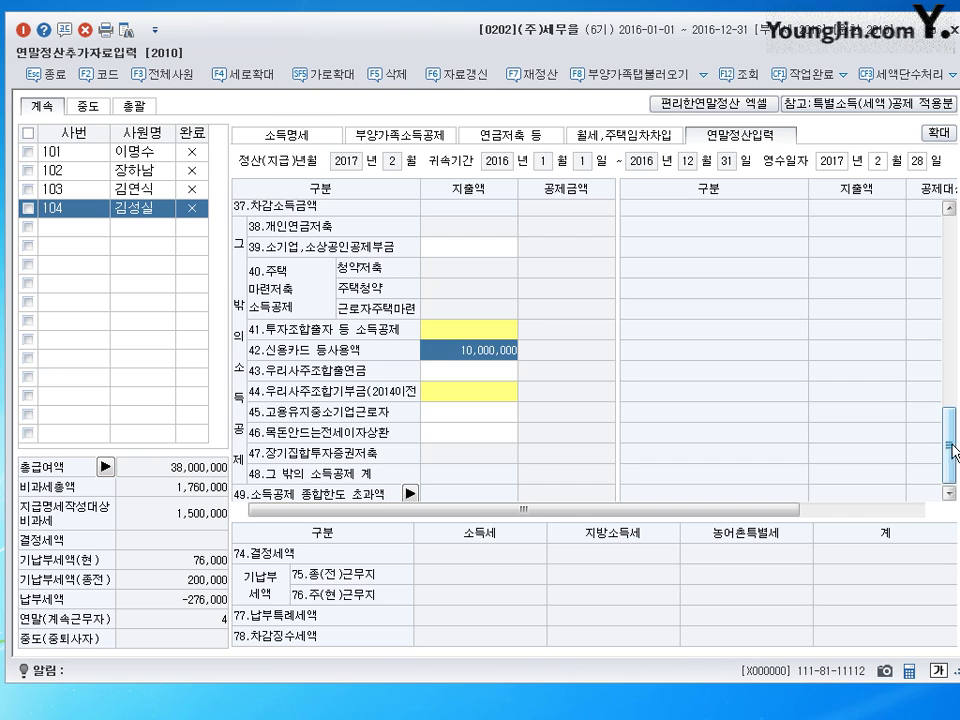
pyautogui.moveTo(950, 454); pyautogui.dragTo(949, 320)
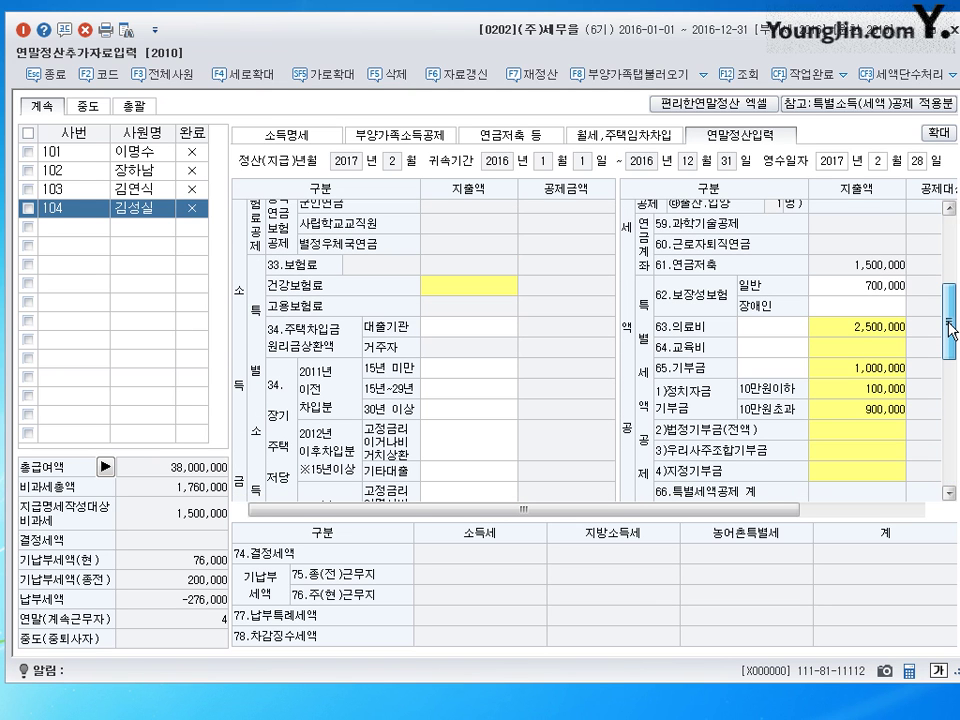
# - Enter 1,500,000 of 초중고 school tuition under 64.교육비
pyautogui.click(835, 348)
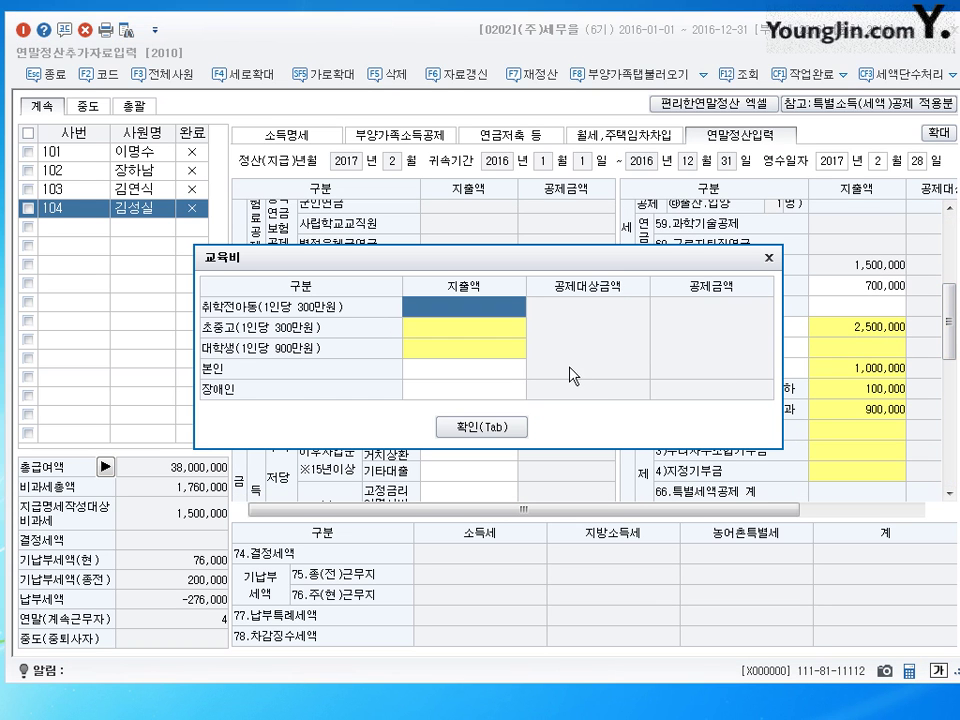
pyautogui.click(450, 354)
pyautogui.doubleClick(450, 330)
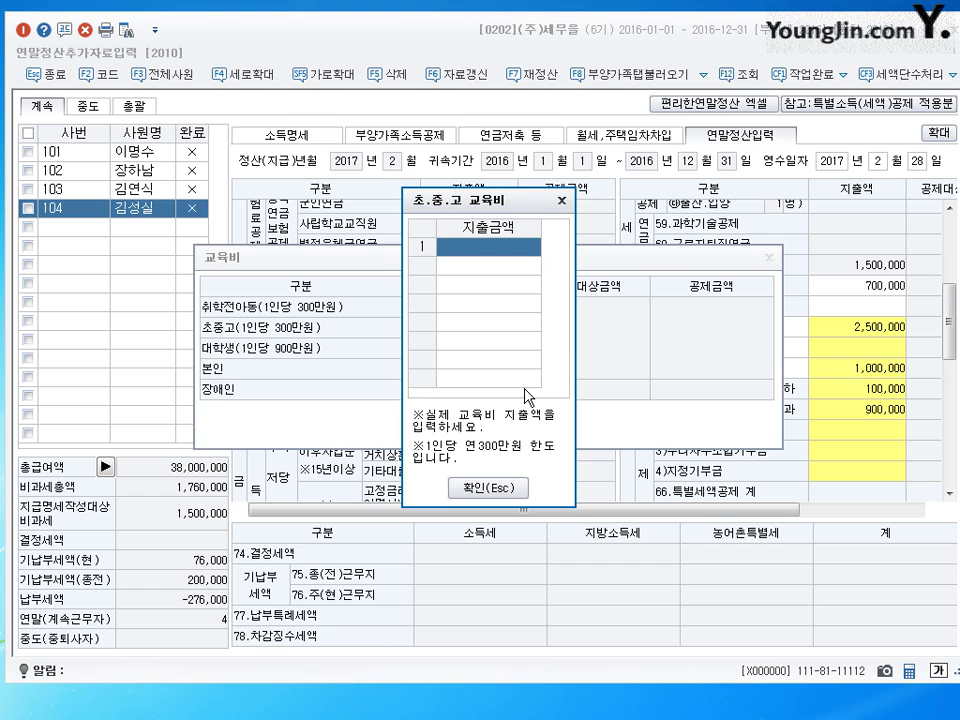
pyautogui.write('1500000')
pyautogui.press('Return')
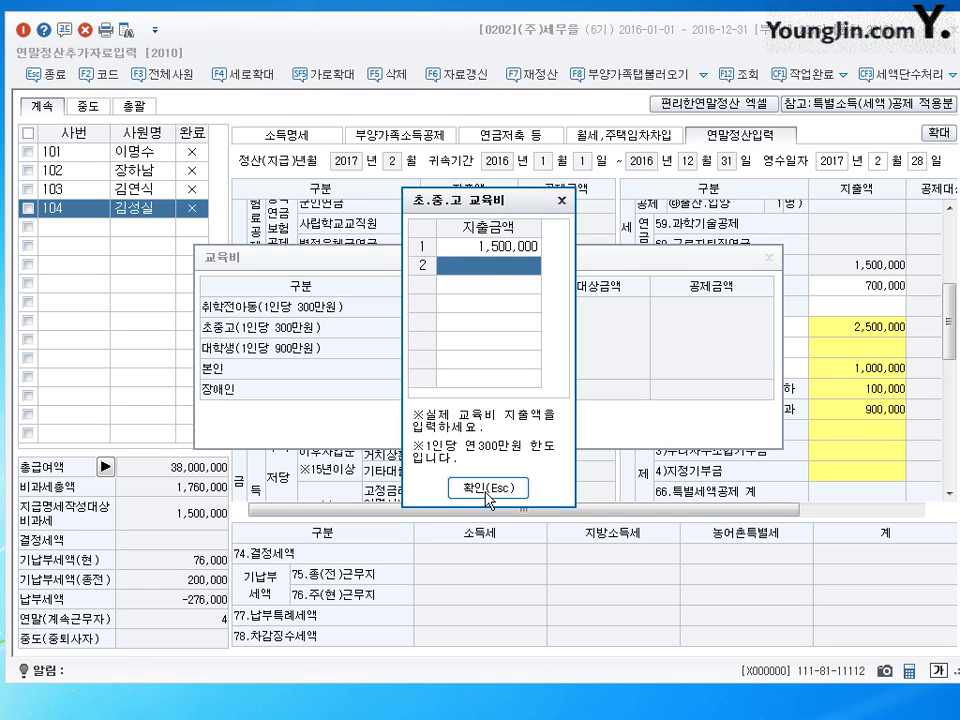
pyautogui.click(487, 490)
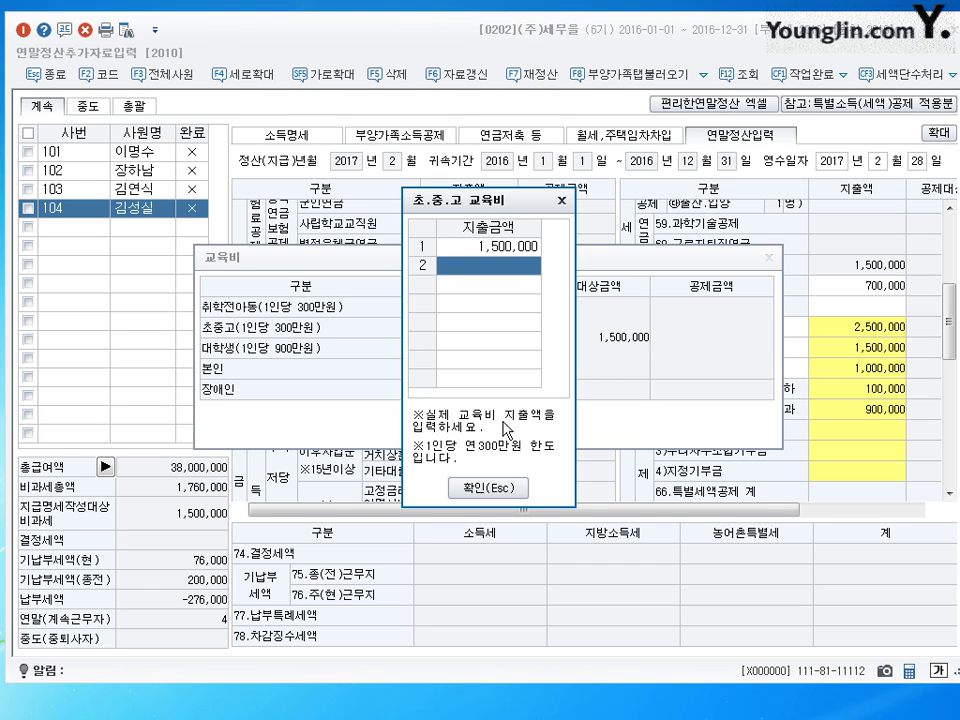
pyautogui.press('Escape')
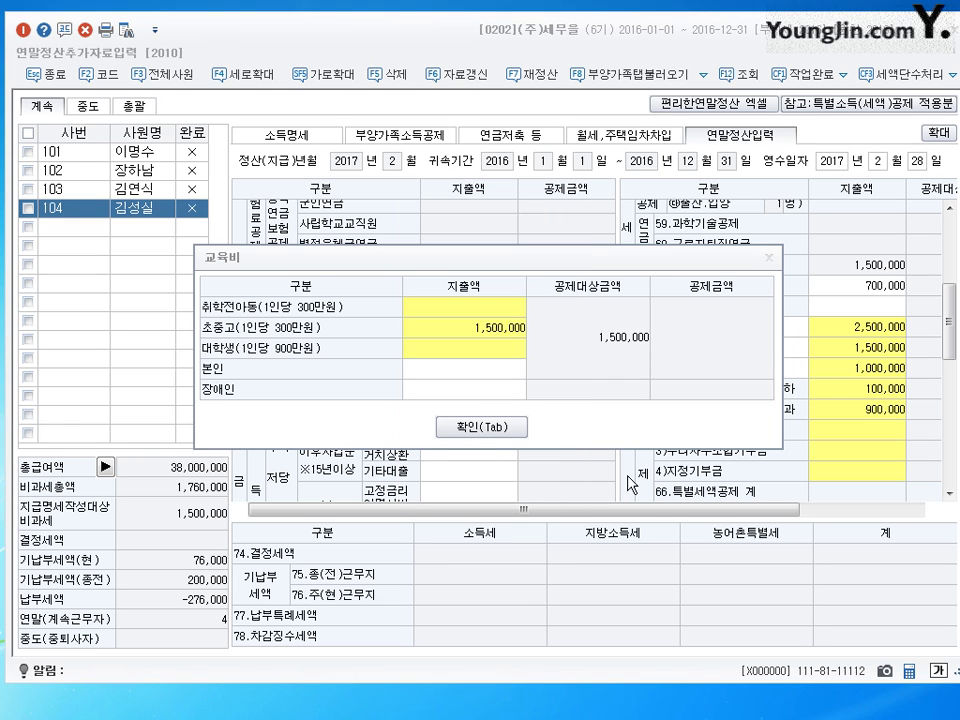
pyautogui.press('Tab')
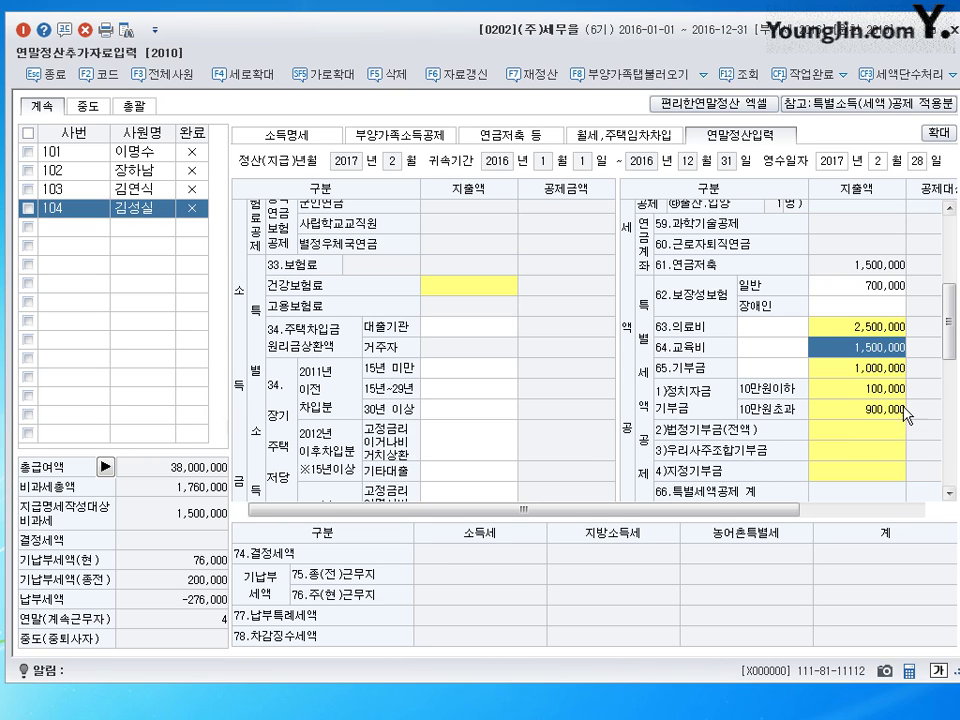
# - Record 2,000,000 religious-group and 1,000,000 statutory donations, bringing 65.기부금 to 4,000,000
pyautogui.click(840, 439)
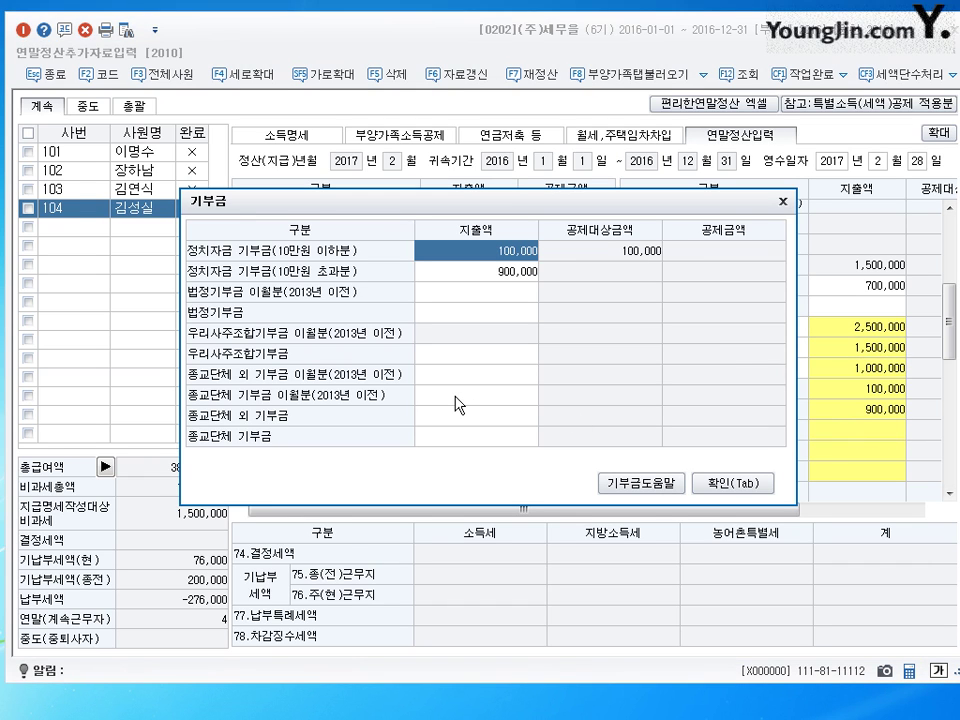
pyautogui.click(462, 440)
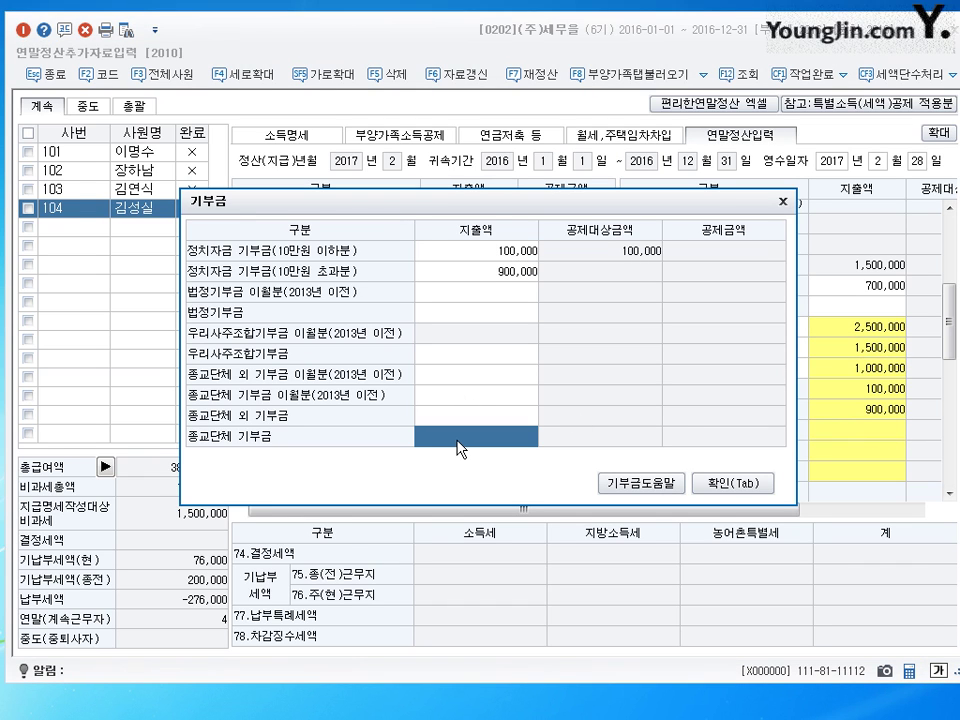
pyautogui.write('2,000,')
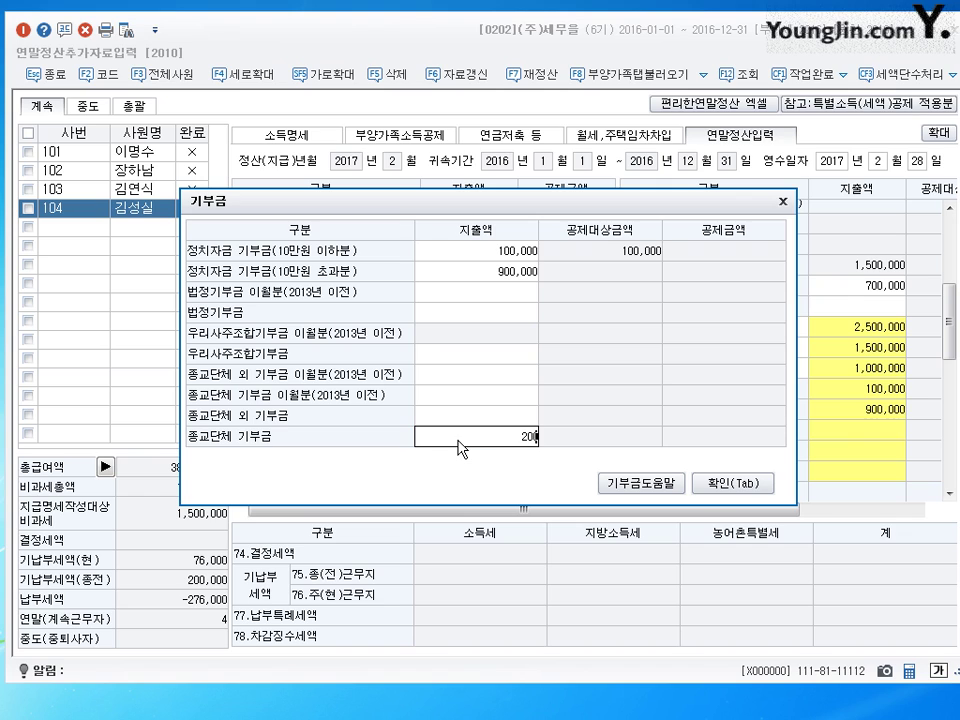
pyautogui.write('000')
pyautogui.press('Return')
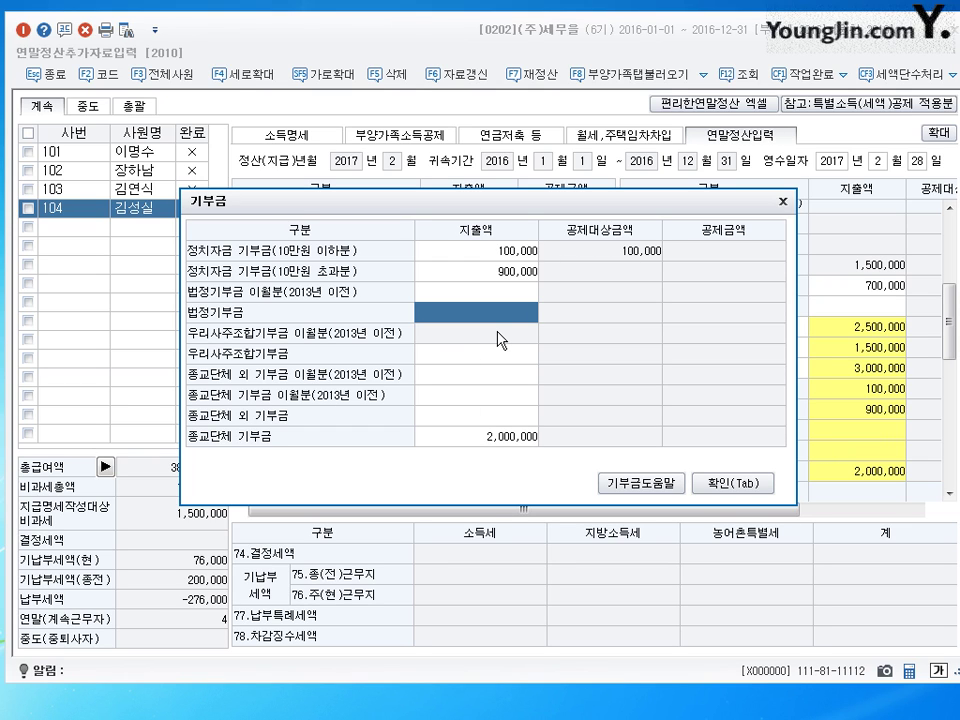
pyautogui.write('1000000')
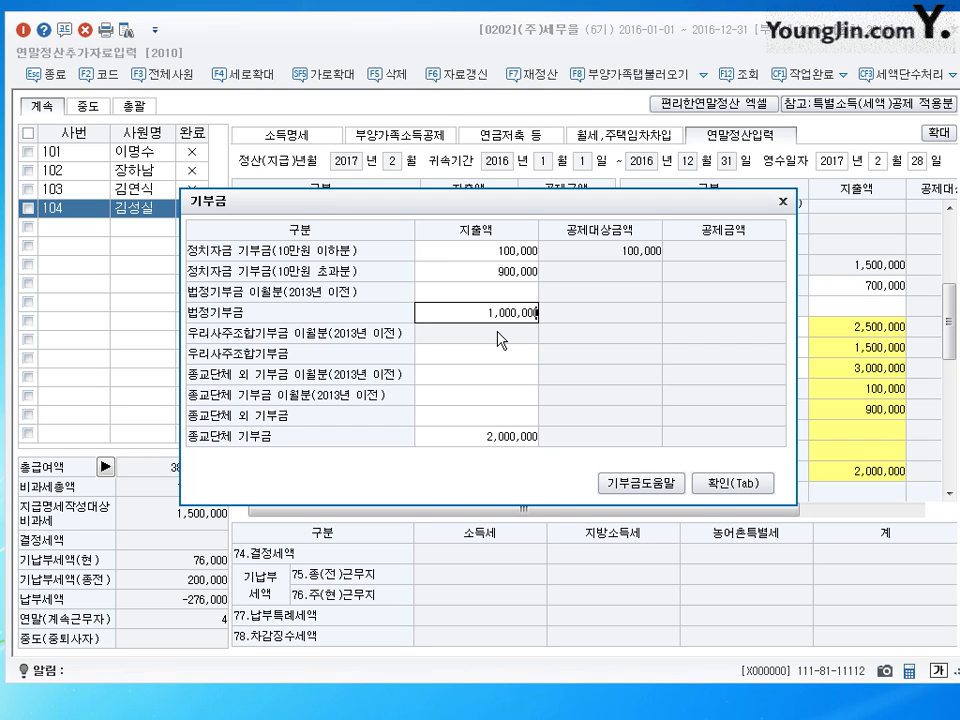
pyautogui.press('Return')
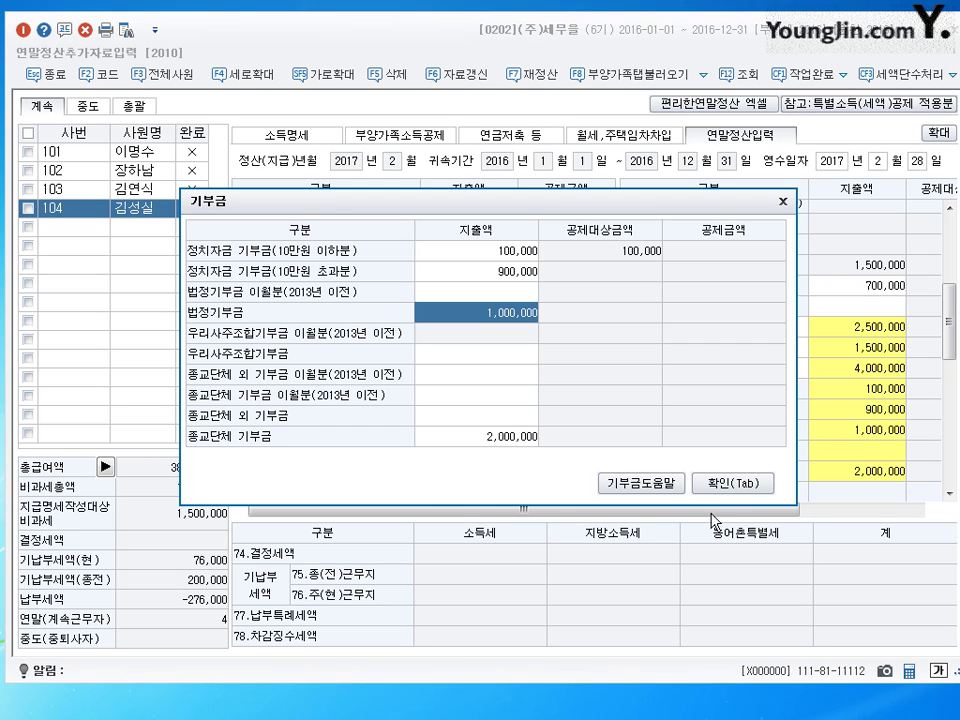
pyautogui.click(733, 484)
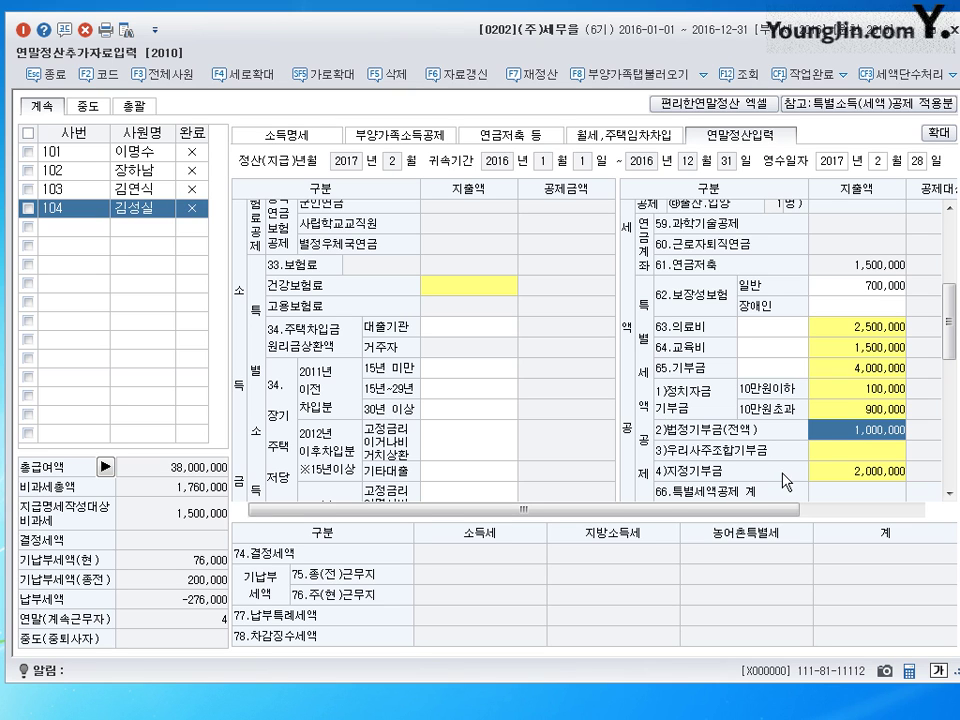
# - Enter 1,500,000 of 취학전아동 preschool education costs, bringing 64.교육비 to 3,000,000
pyautogui.click(845, 358)
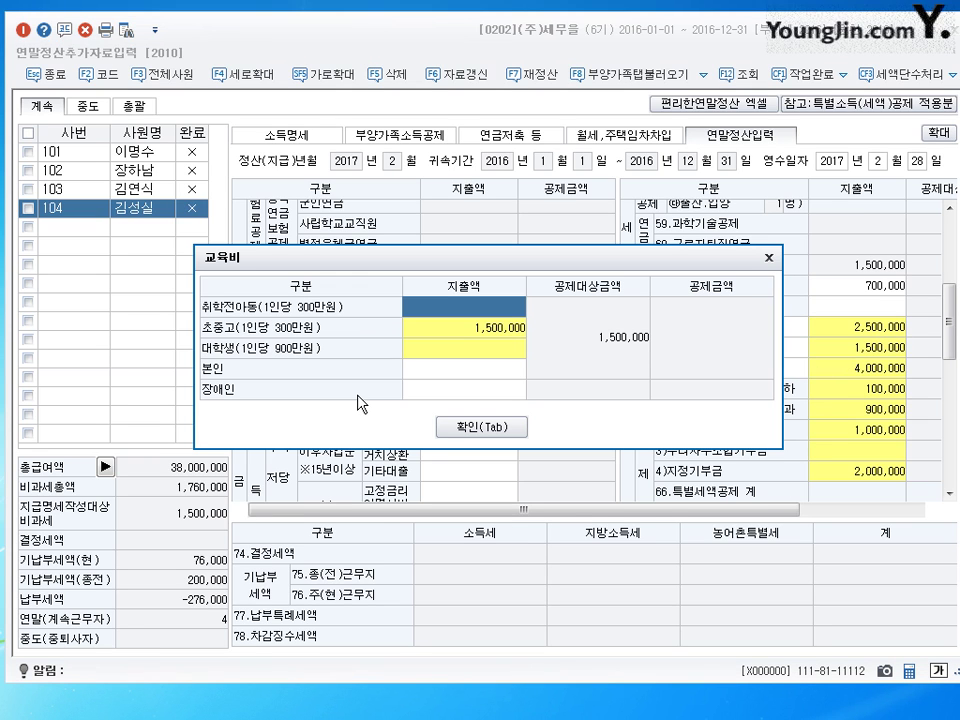
pyautogui.click(422, 313)
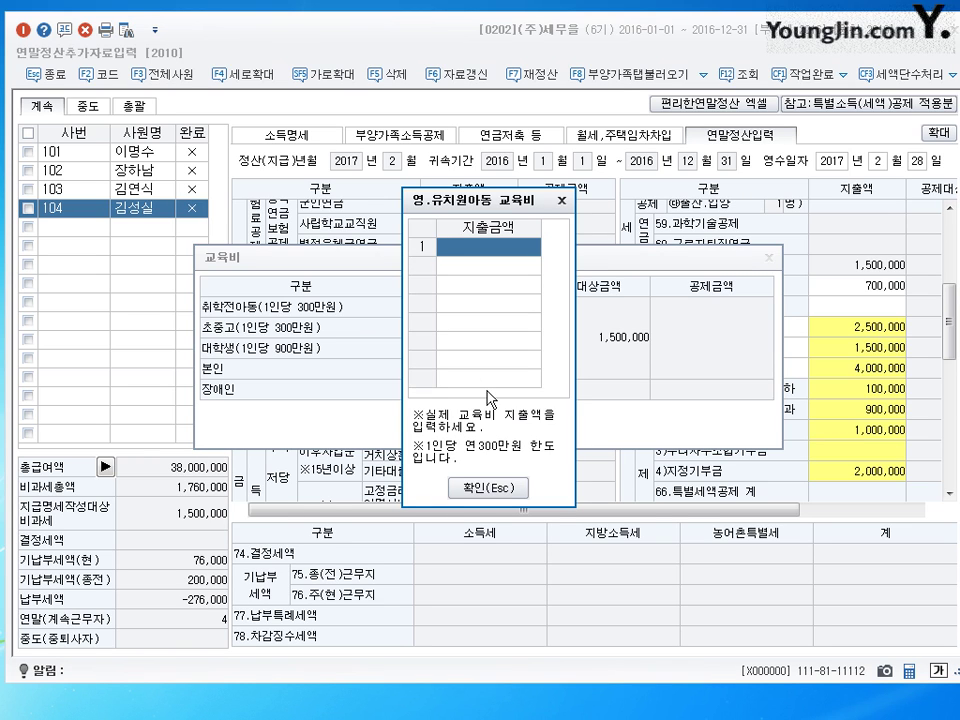
pyautogui.write('1500000')
pyautogui.press('Return')
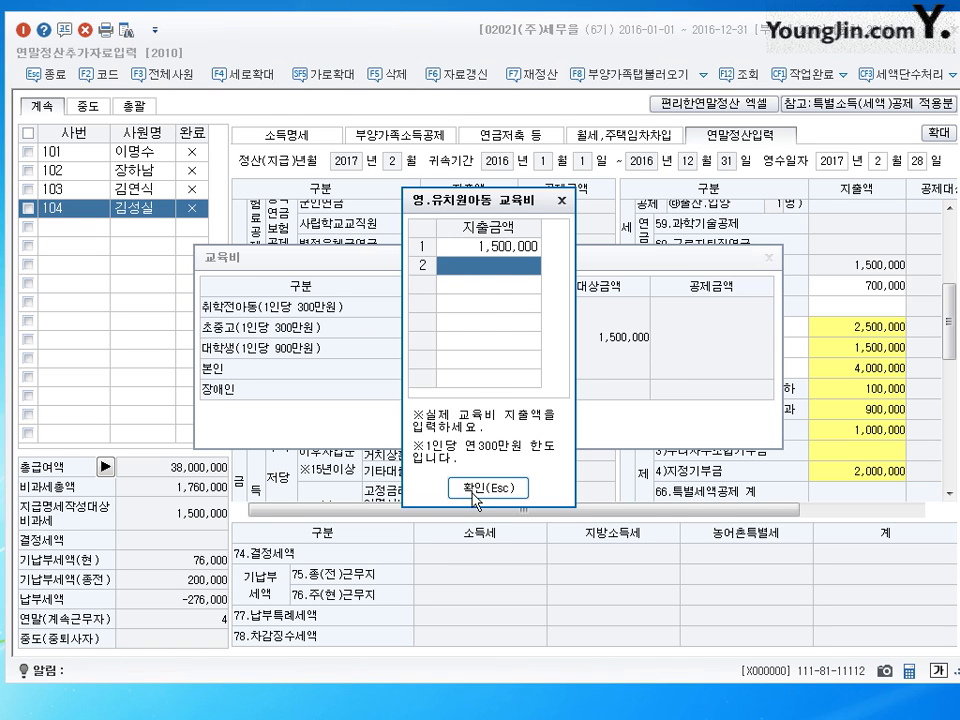
pyautogui.click(476, 490)
pyautogui.press('Return')
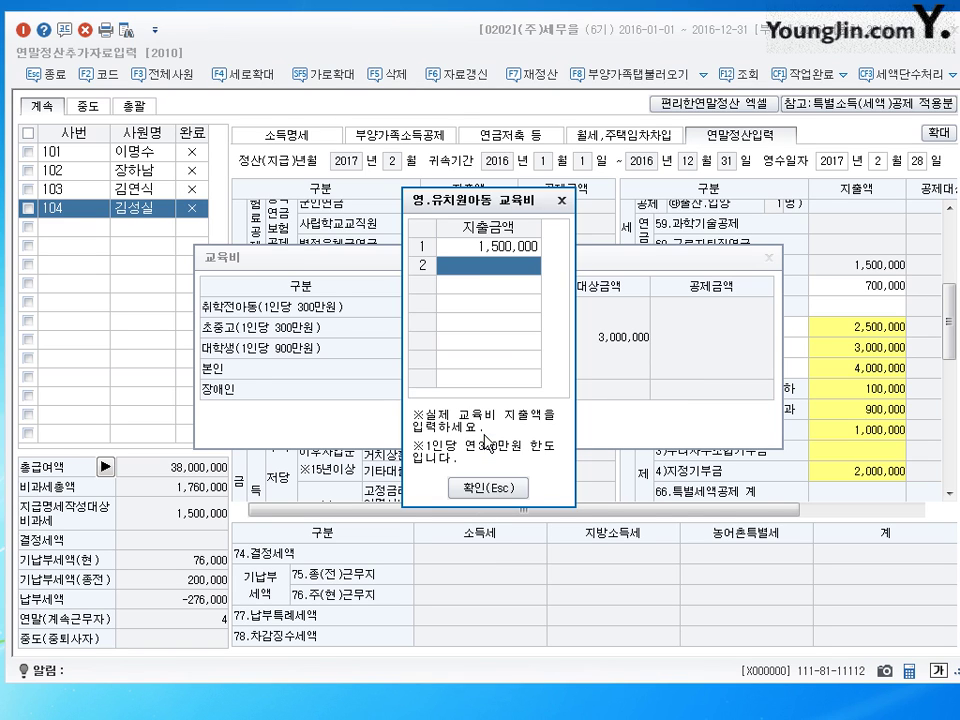
pyautogui.click(487, 488)
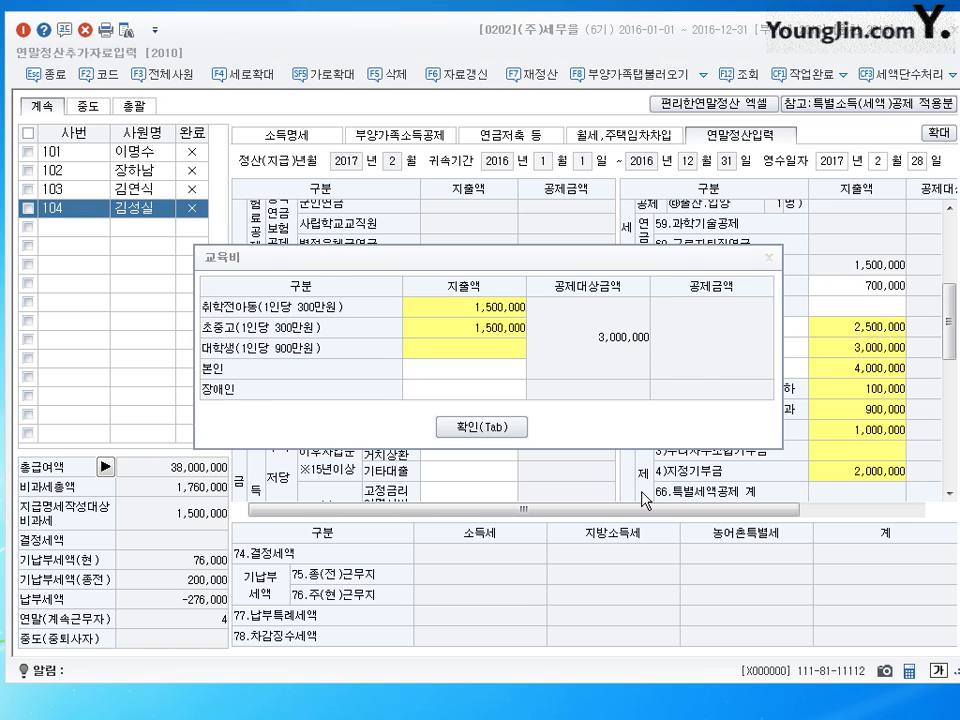
pyautogui.press('Tab')
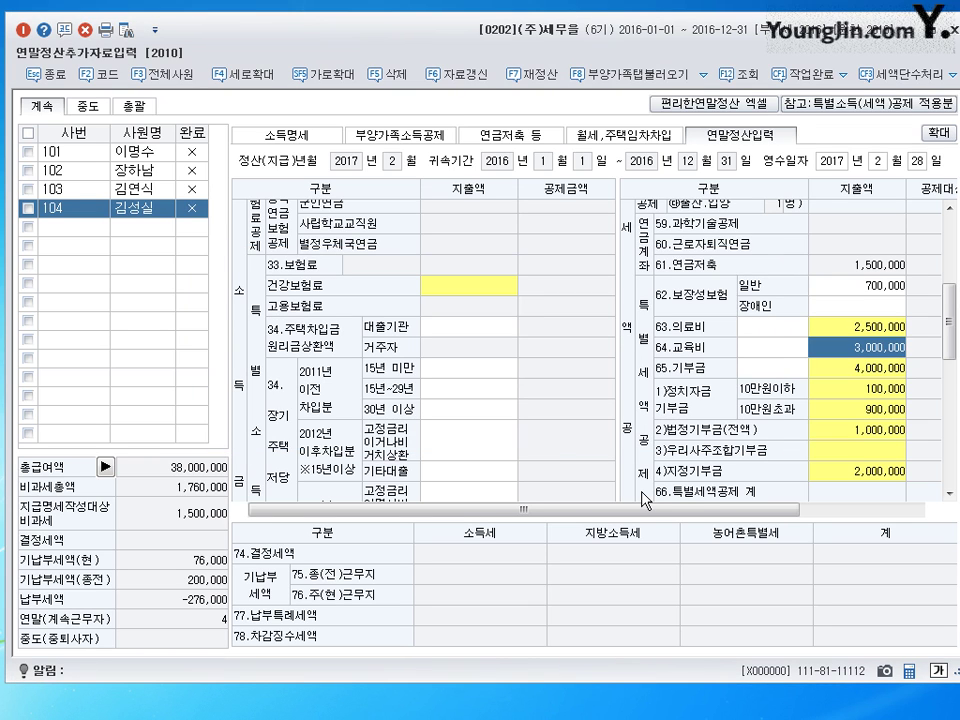
# - Enter 700,000 as disabled-person (장애인) protection insurance under 62.보장성보험
pyautogui.press('Up')
pyautogui.press('Up')
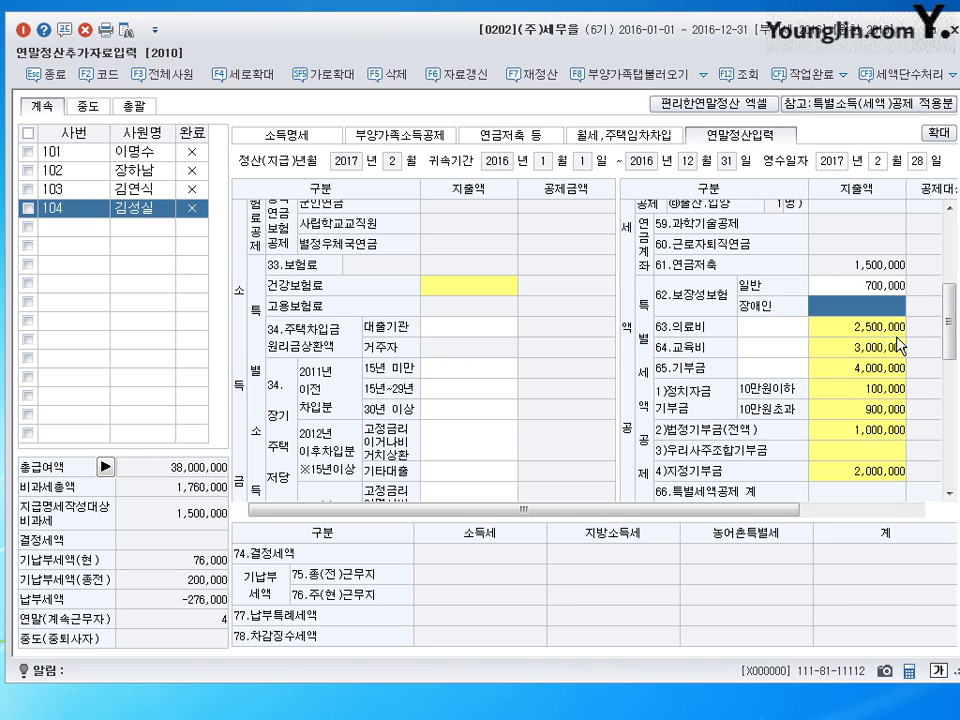
pyautogui.write('7000000')
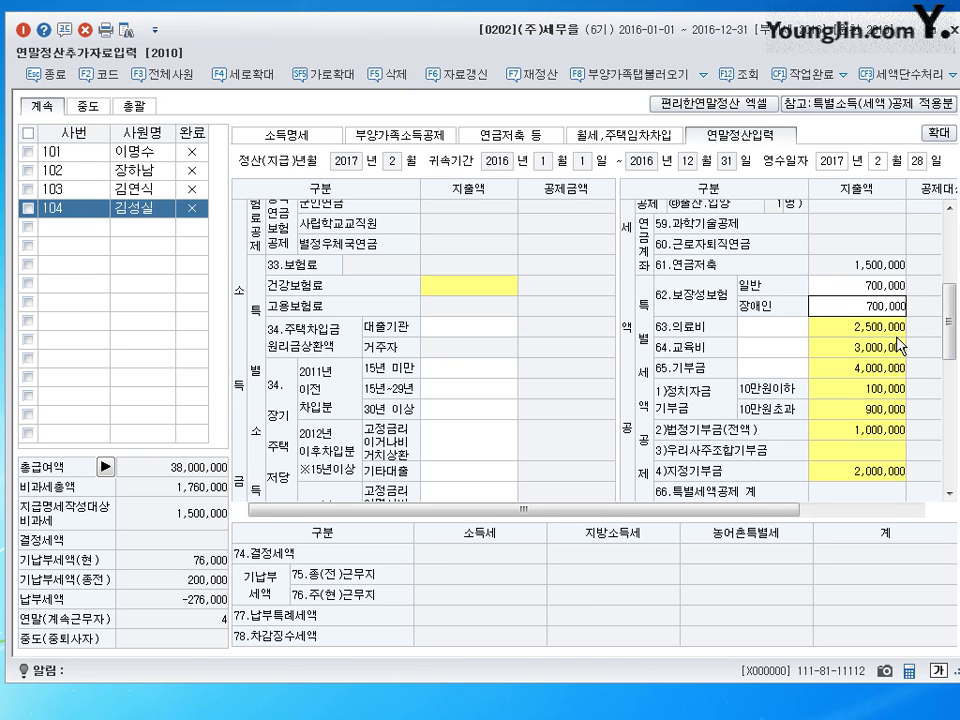
pyautogui.press('Return')
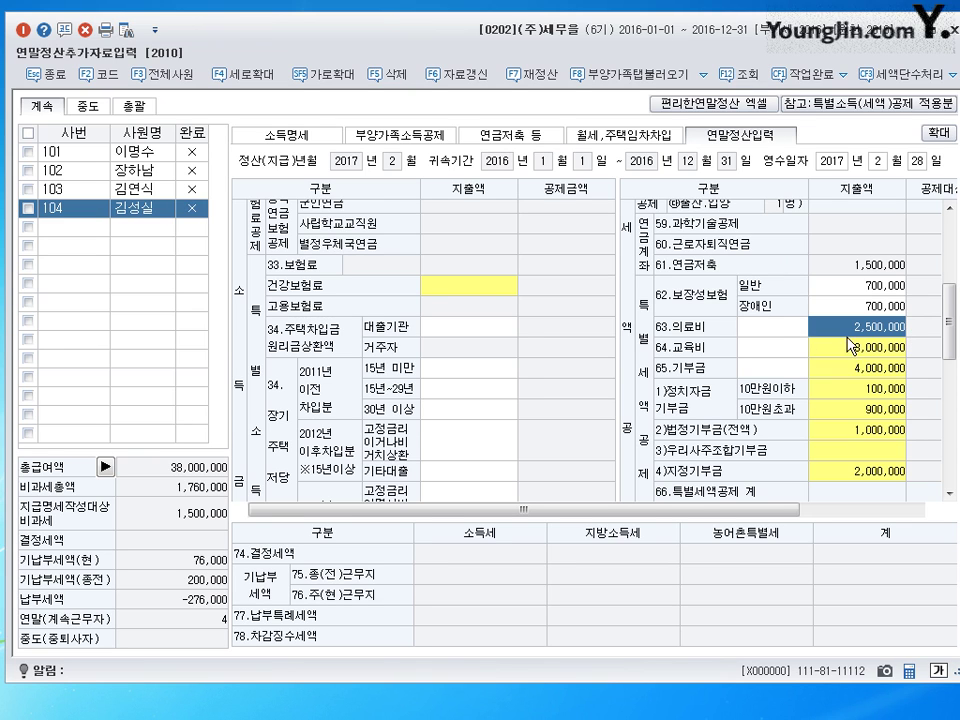
# - Add 3,000,000 of 장애인.난임시술비 medical expenses, bringing 63.의료비 to 5,500,000
pyautogui.press('Return')
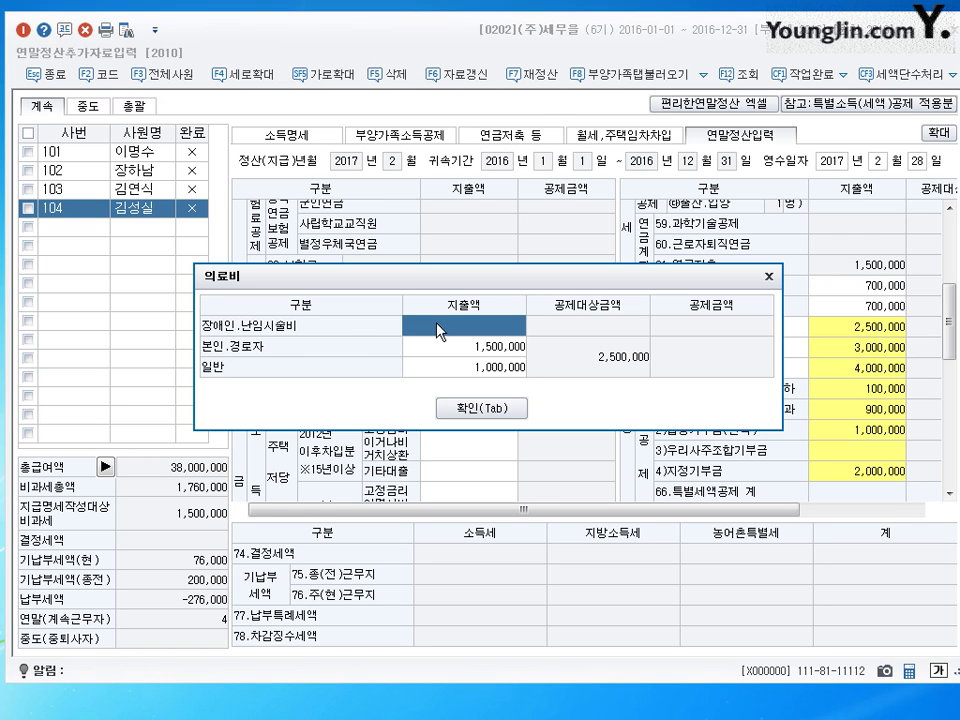
pyautogui.write('3000000')
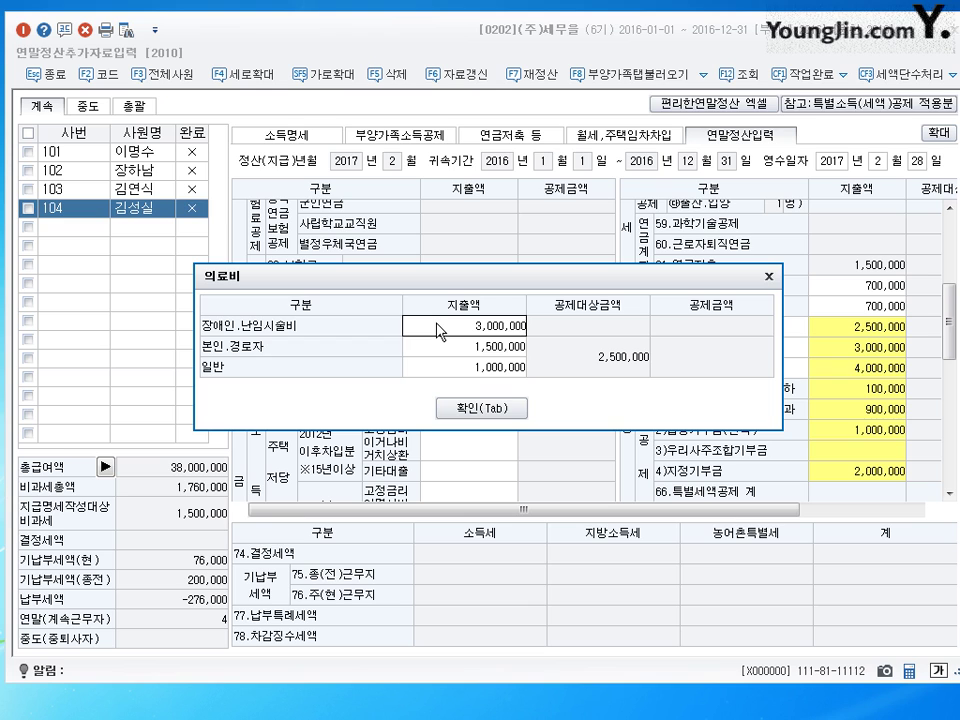
pyautogui.press('Return')
pyautogui.click(483, 409)
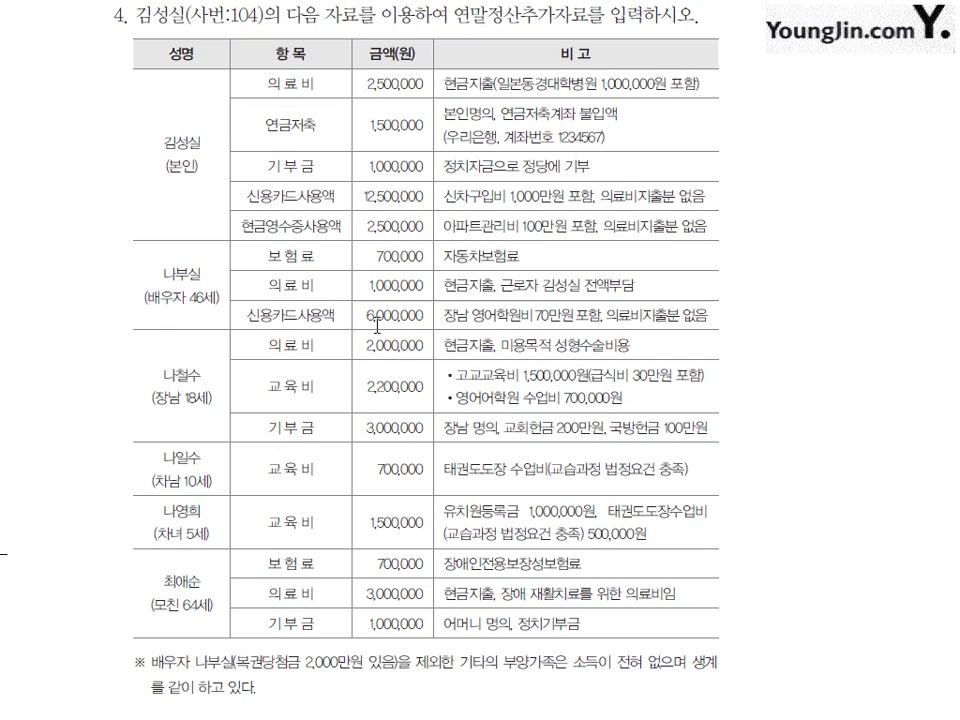
# - Scroll the textbook to exercise 5's 부양가족사항 and 연말정산자료 tables
pyautogui.scroll(-10, 391, 371)
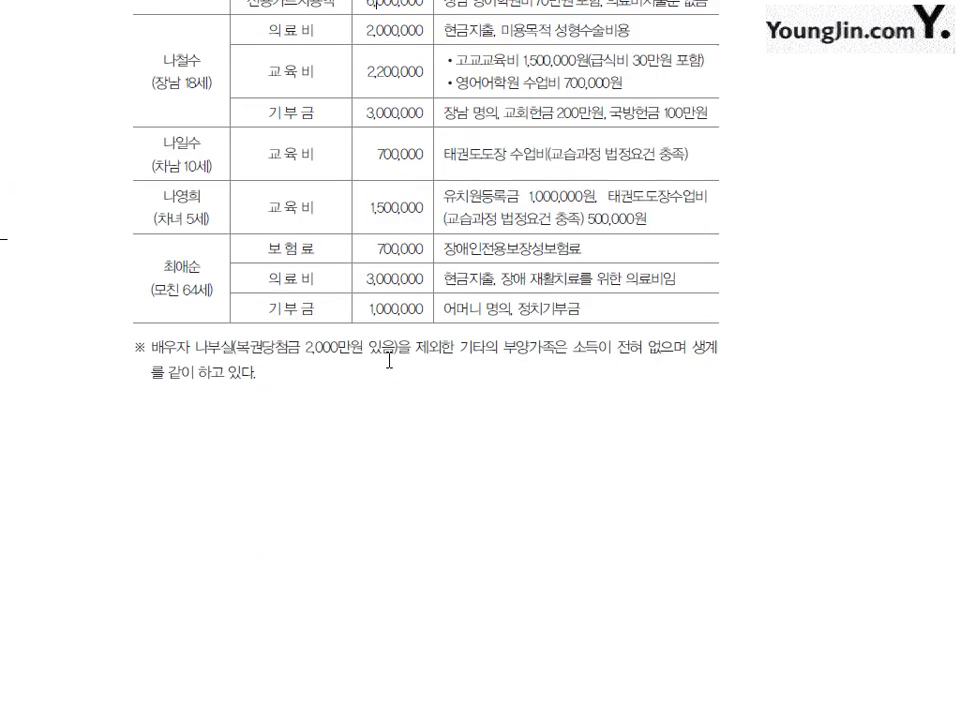
pyautogui.scroll(-5, 391, 371)
pyautogui.scroll(-1, 395, 353)
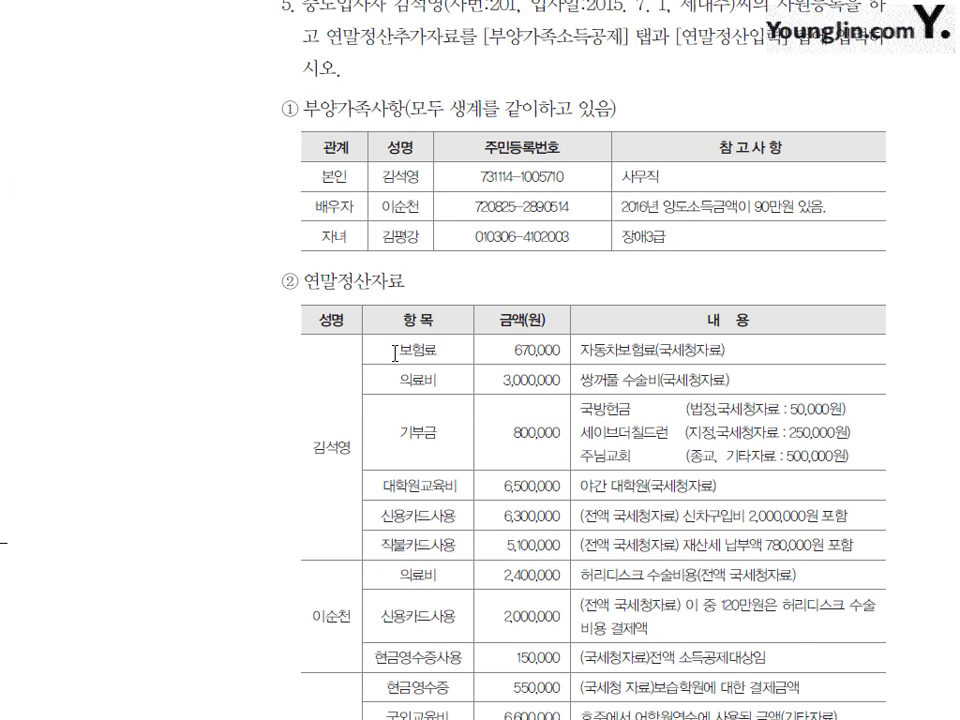
pyautogui.scroll(1, 395, 353)
pyautogui.scroll(-1, 395, 353)
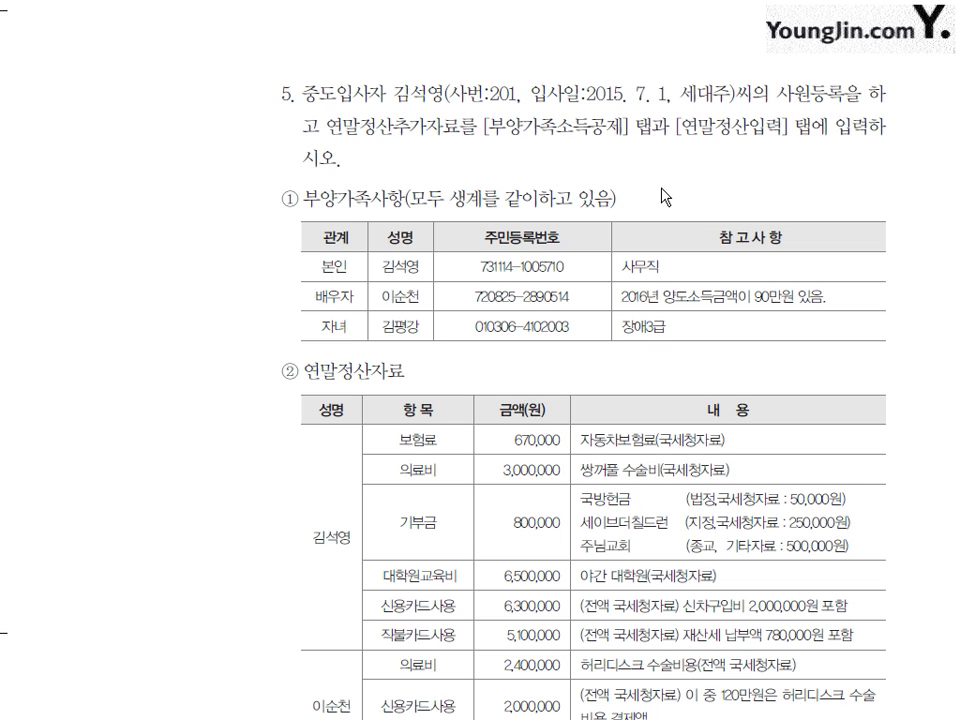
# - With the pen, underline 부양가족소득공제 and 연말정산입력 and correct the hire year to 2016
pyautogui.hotkey('ctrl', 'p')
pyautogui.moveTo(497, 141); pyautogui.dragTo(592, 141)
pyautogui.moveTo(688, 141); pyautogui.dragTo(766, 142)
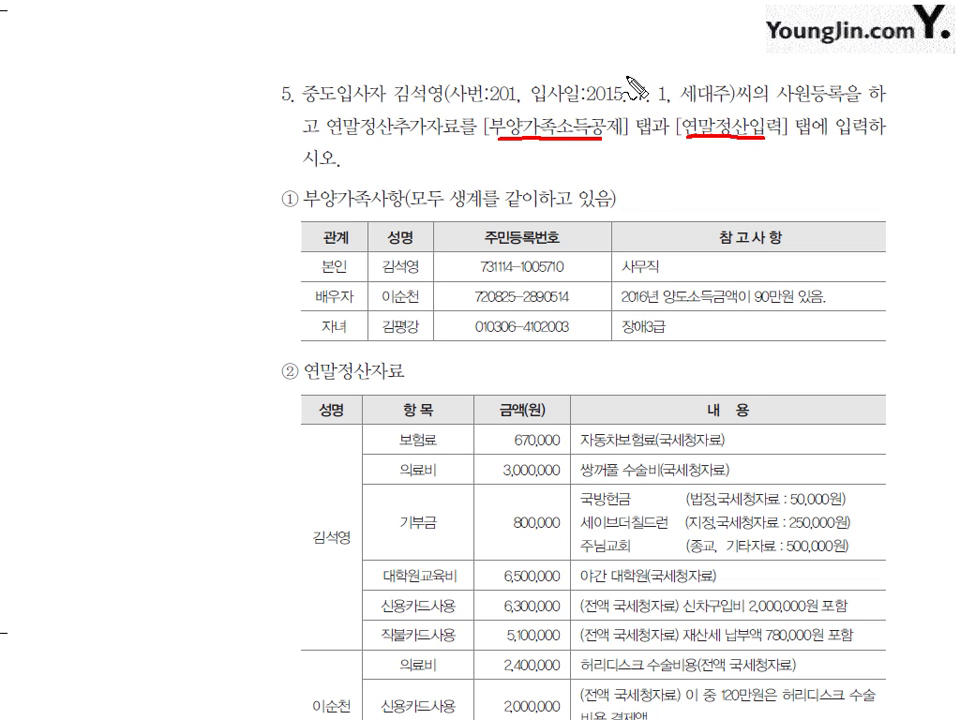
pyautogui.moveTo(624, 80); pyautogui.dragTo(618, 94)
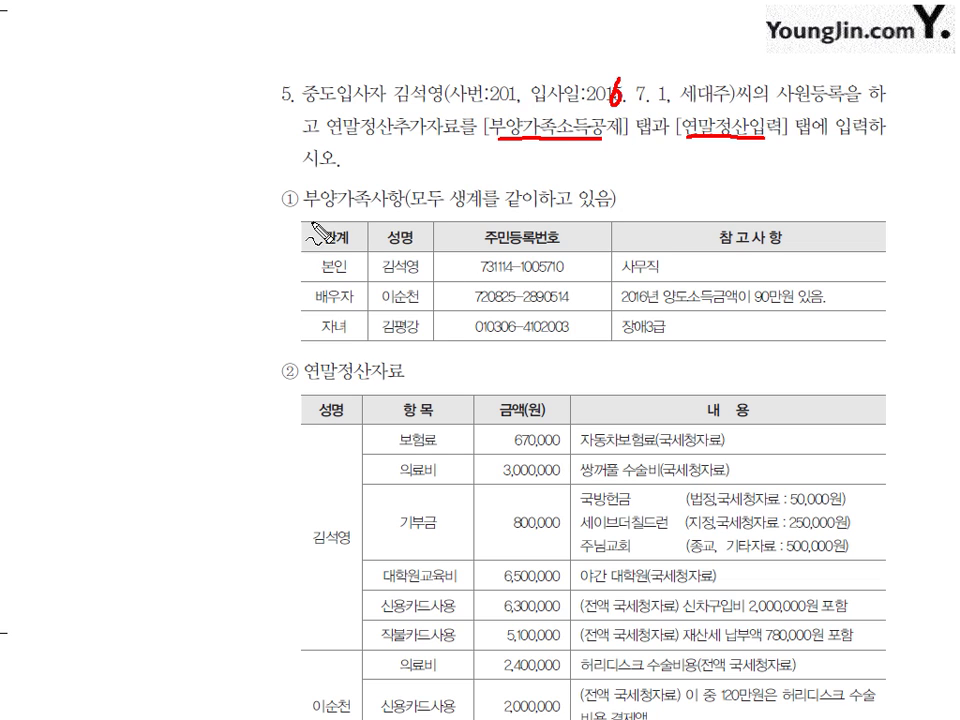
# - Annotate the dependants and 연말정산자료 sections, clear all ink, and return to KcLep 사원등록
pyautogui.moveTo(634, 202)
pyautogui.mouseDown()
pyautogui.moveTo(675, 208)
pyautogui.moveTo(729, 192)
pyautogui.moveTo(735, 214)
pyautogui.mouseUp()
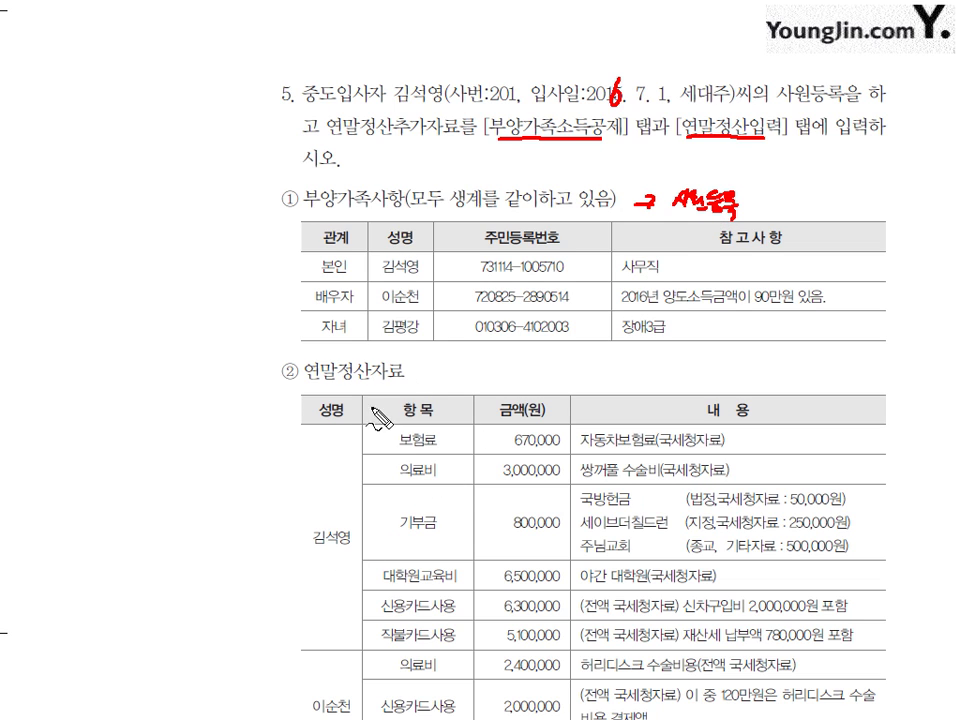
pyautogui.moveTo(419, 362)
pyautogui.mouseDown()
pyautogui.moveTo(416, 381)
pyautogui.moveTo(437, 372)
pyautogui.moveTo(432, 382)
pyautogui.moveTo(456, 359)
pyautogui.moveTo(498, 378)
pyautogui.moveTo(574, 379)
pyautogui.moveTo(592, 397)
pyautogui.moveTo(676, 370)
pyautogui.moveTo(748, 383)
pyautogui.mouseUp()
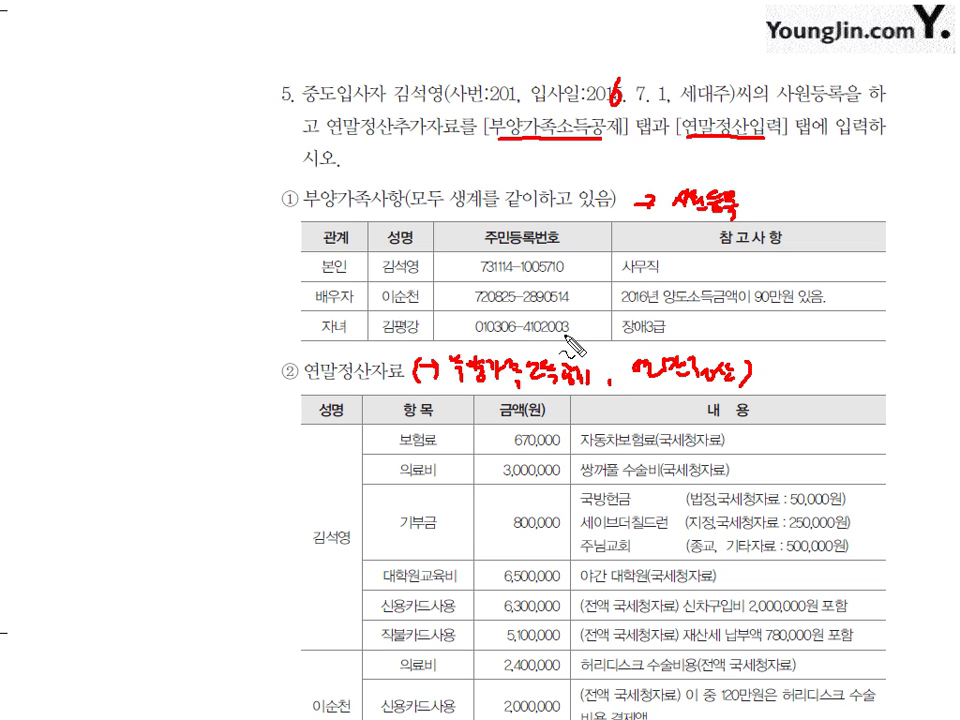
pyautogui.press('Escape')
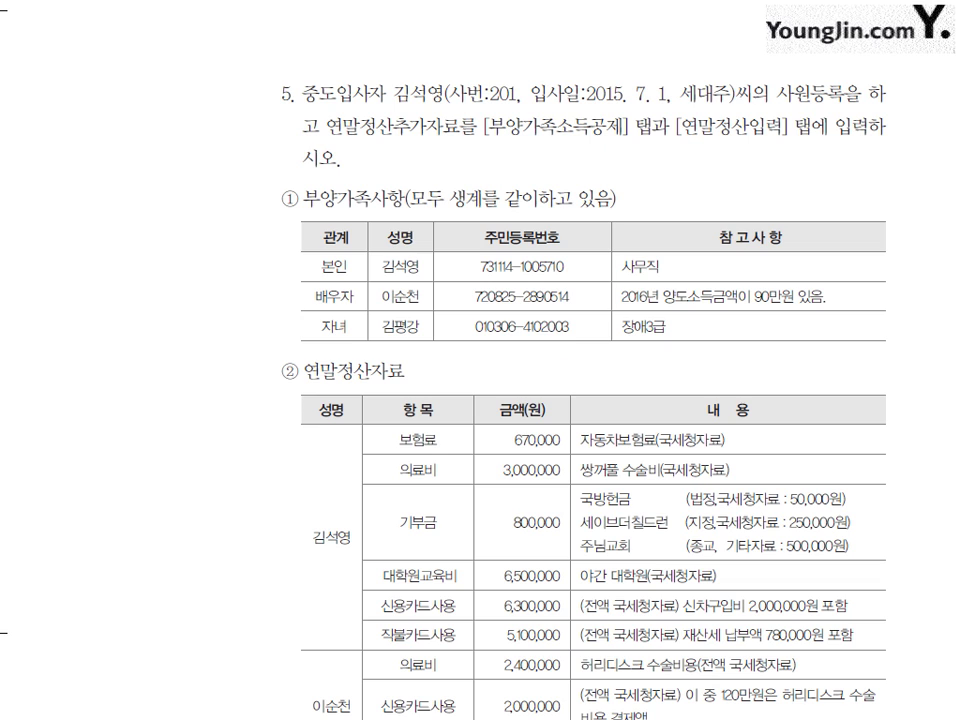
pyautogui.hotkey('alt', 'Tab')
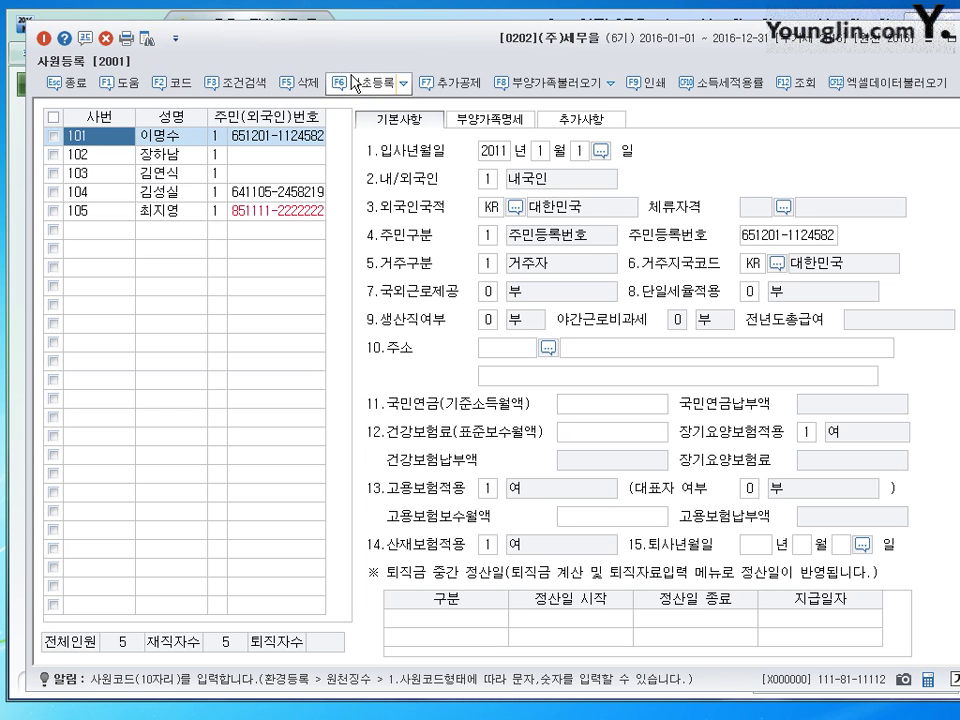
# - Create employee 201 with the employee's name and resident registration number
pyautogui.click(95, 229)
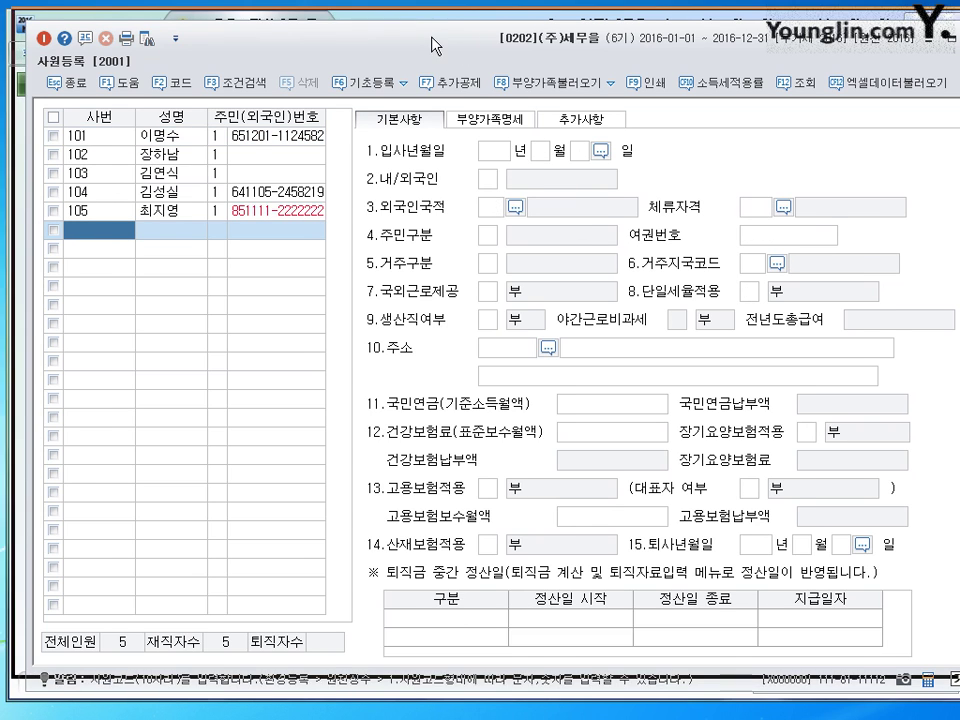
pyautogui.write('201')
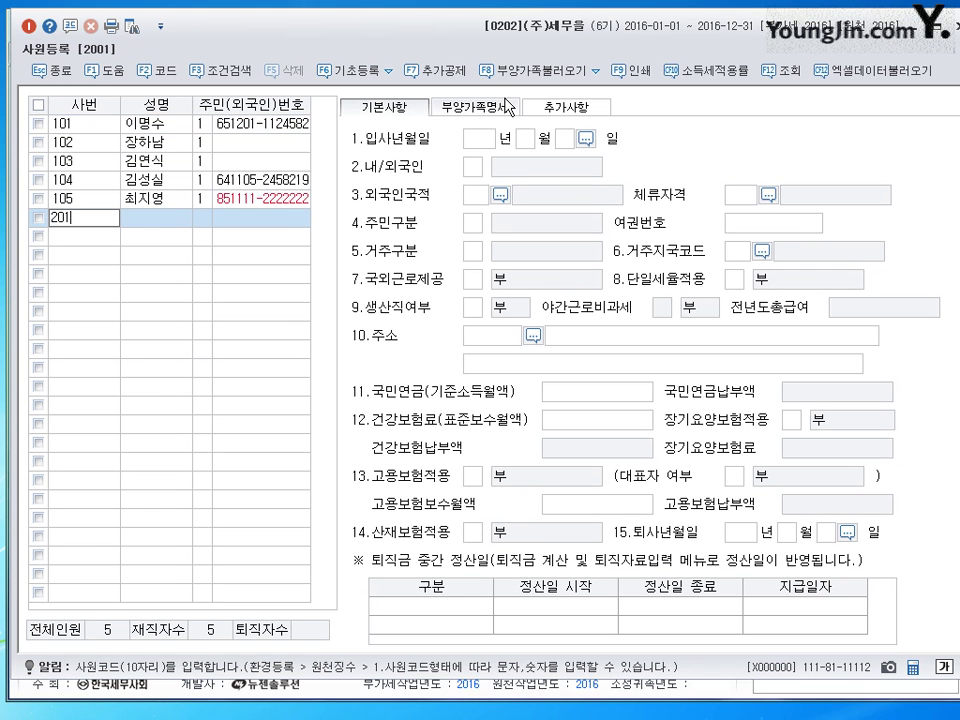
pyautogui.press('Return')
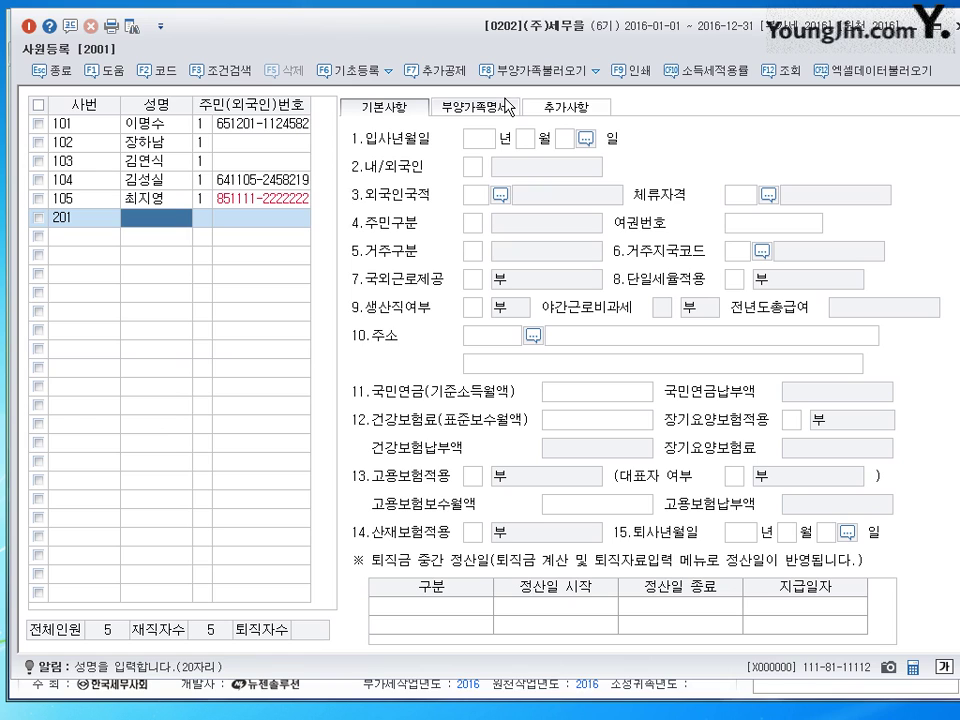
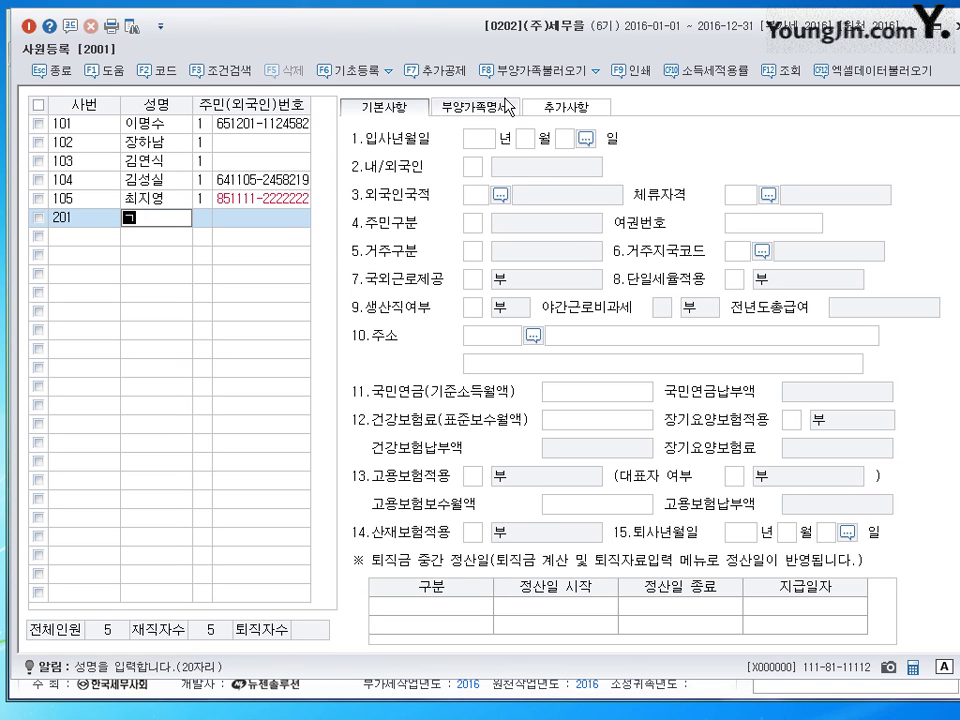
pyautogui.press('Return')
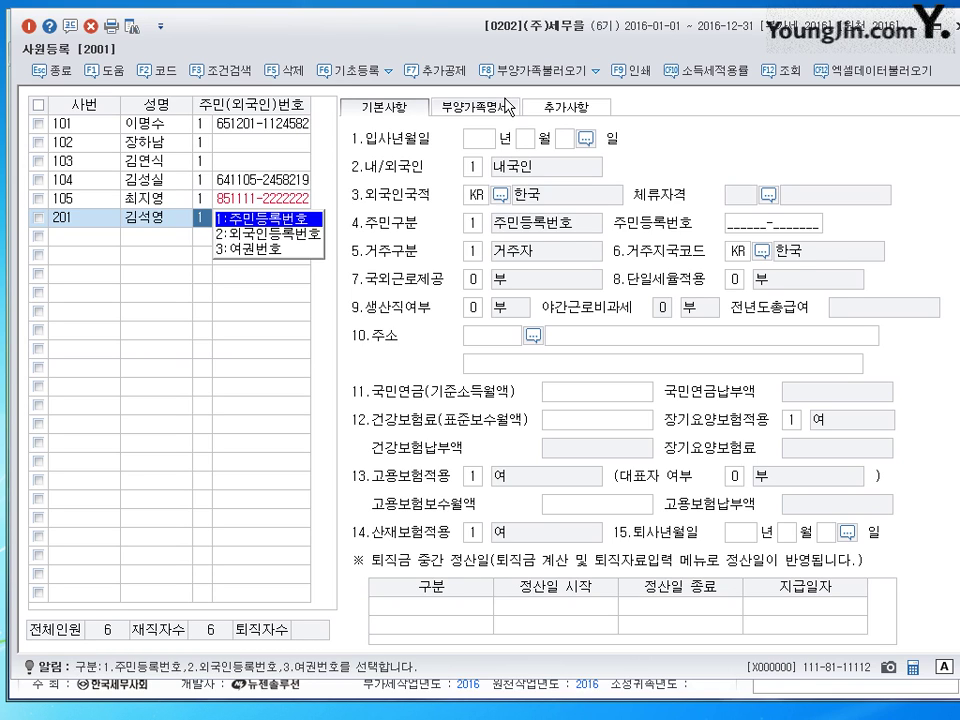
pyautogui.press('Return')
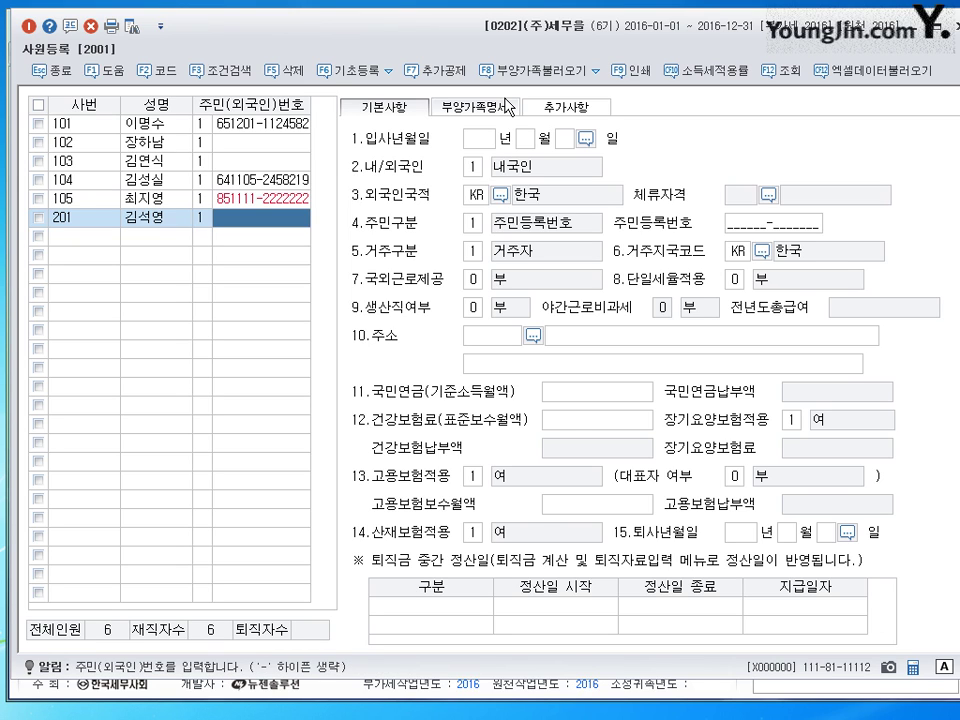
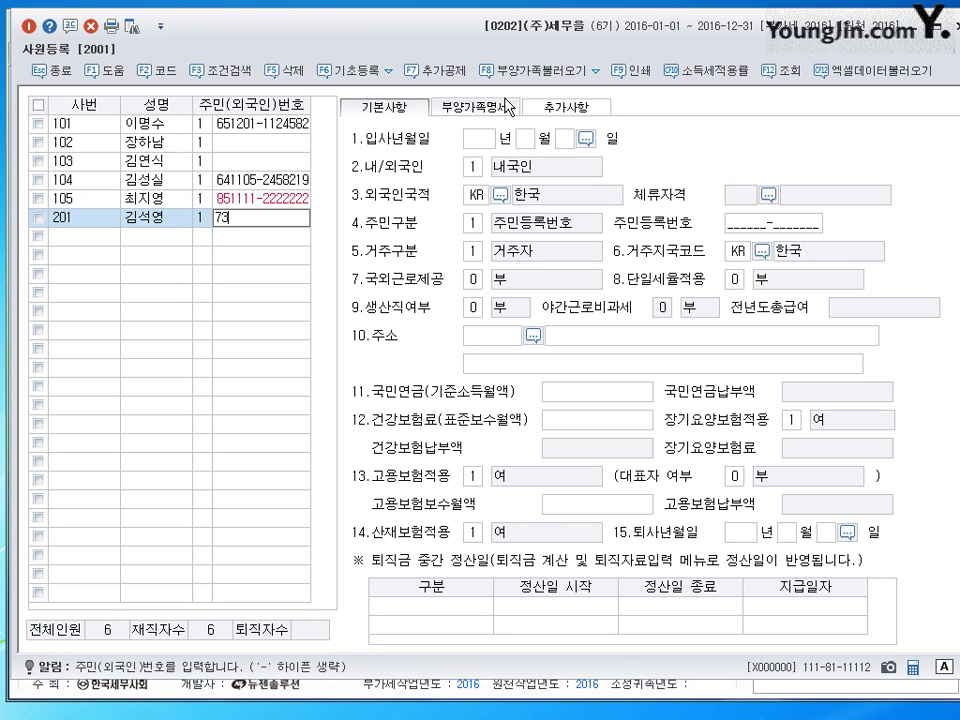
pyautogui.press('Return')
# - Set the hire date to 2016-07-01 and accept the remaining default fields
pyautogui.write('2016 년 ')
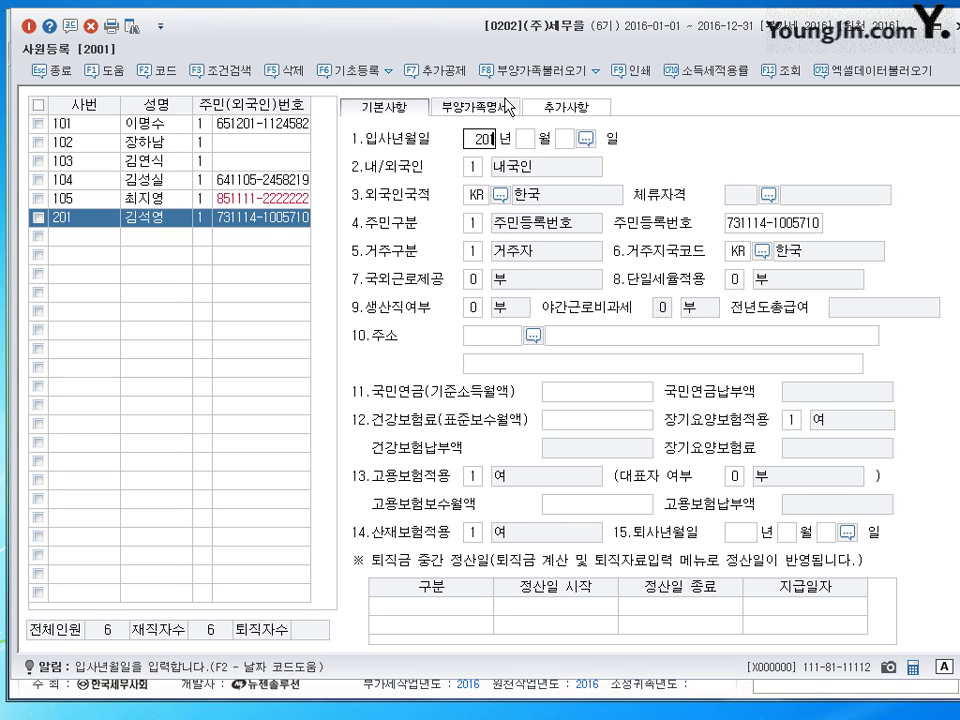
pyautogui.write('7')
pyautogui.press('Return')
pyautogui.write('1')
pyautogui.press('Return')
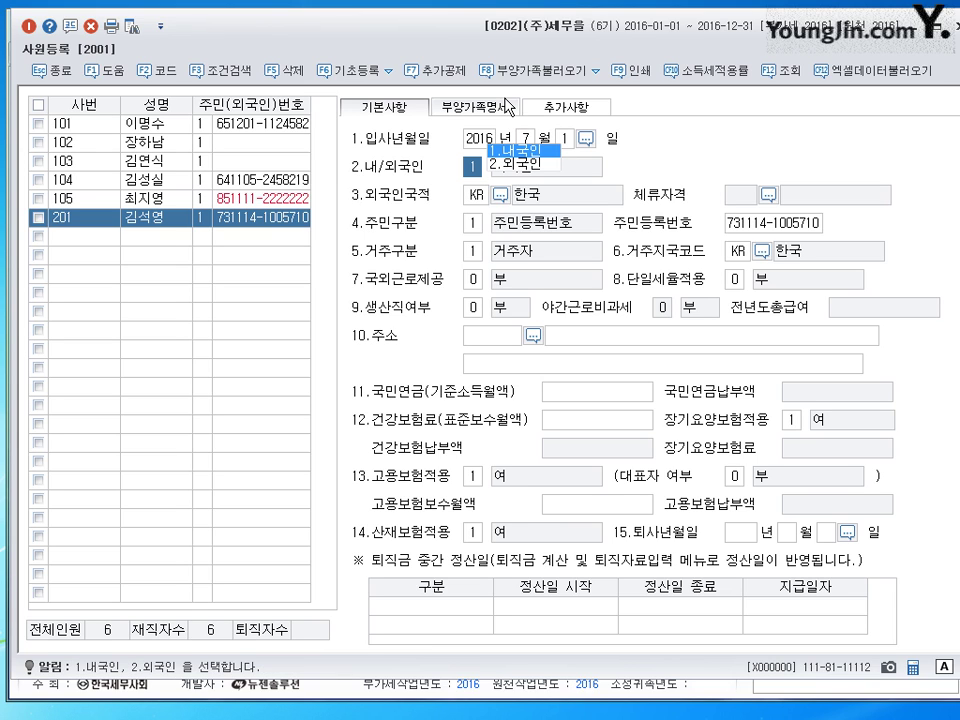
pyautogui.press('Return')
pyautogui.press('Return')
pyautogui.press('Return')
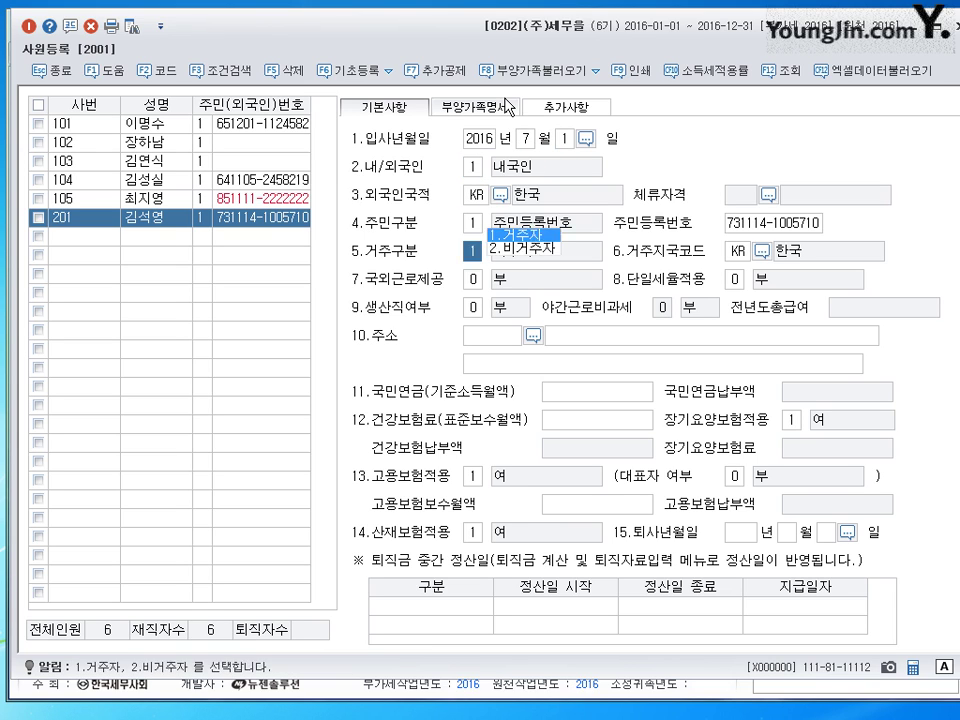
pyautogui.press('Return')
pyautogui.press('Return')
pyautogui.press('Return')
pyautogui.press('Return')
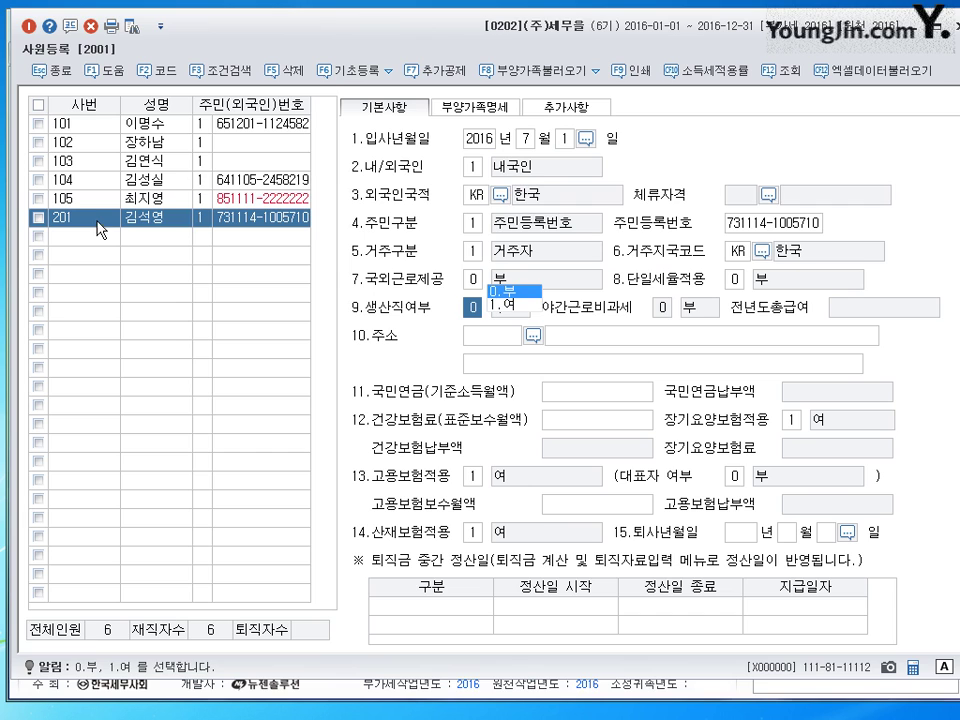
pyautogui.click(206, 279)
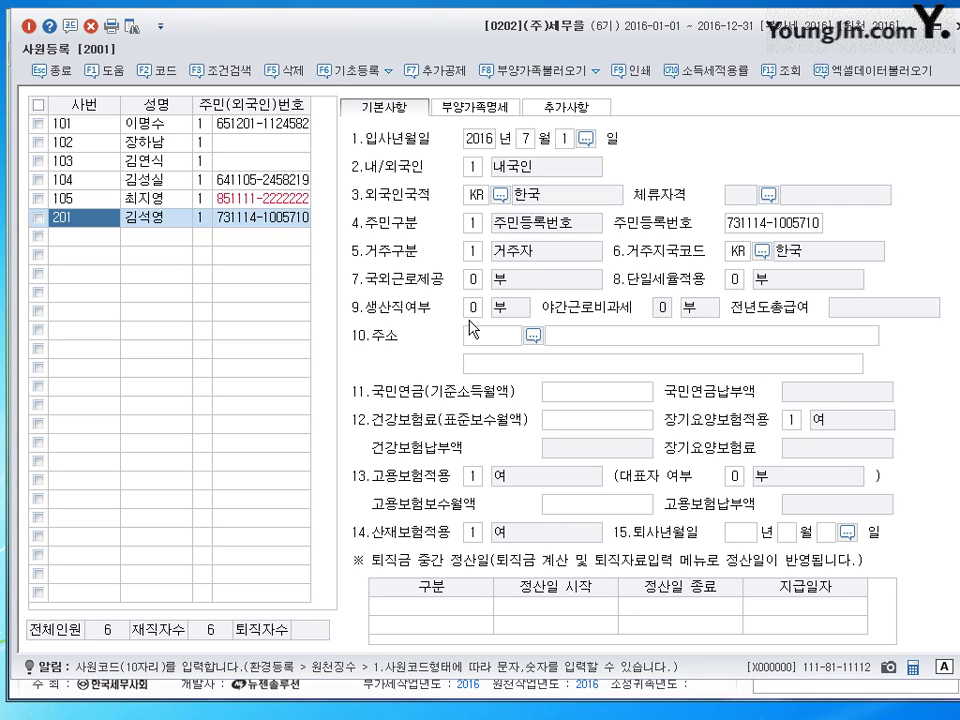
# - In 부양가족명세, add the spouse as relation 3 with name, resident number, 배우자 deduction and 처
pyautogui.click(470, 107)
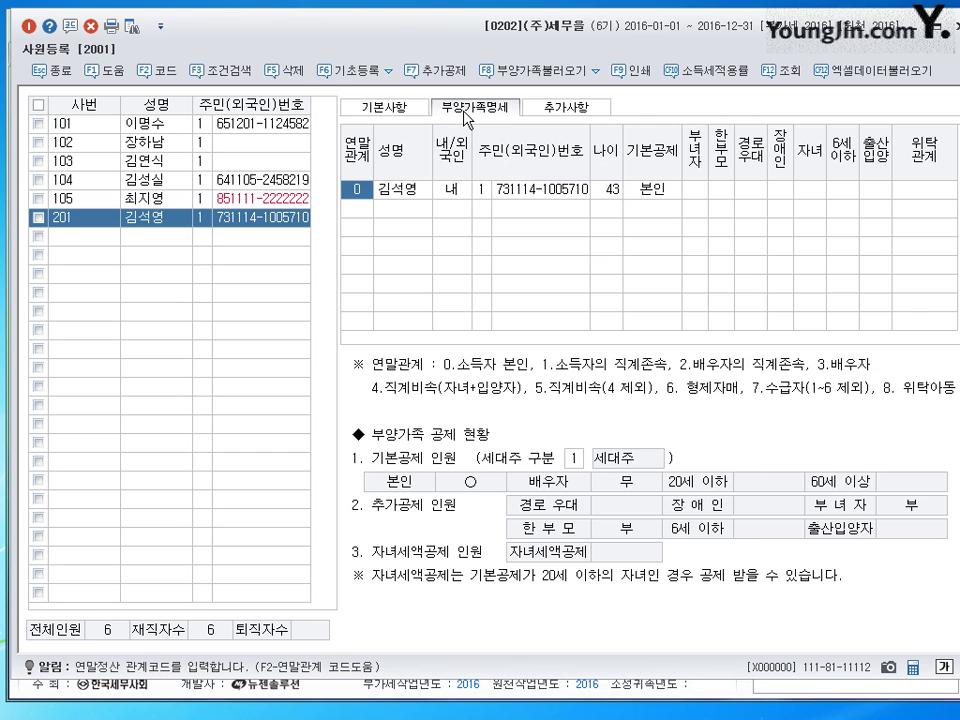
pyautogui.click(364, 206)
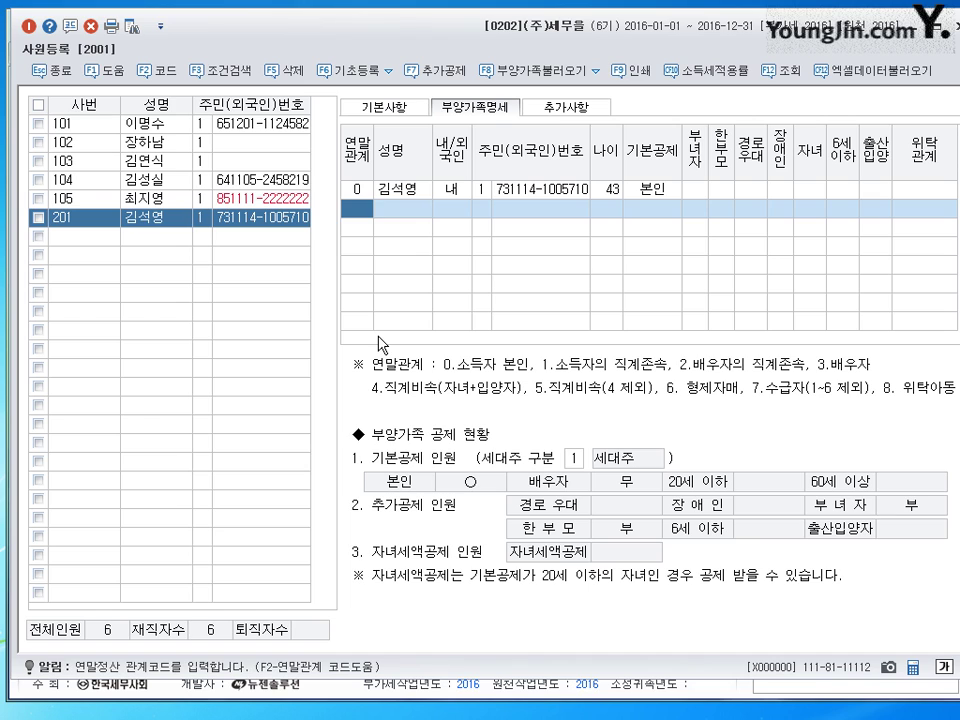
pyautogui.write('3')
pyautogui.press('Return')
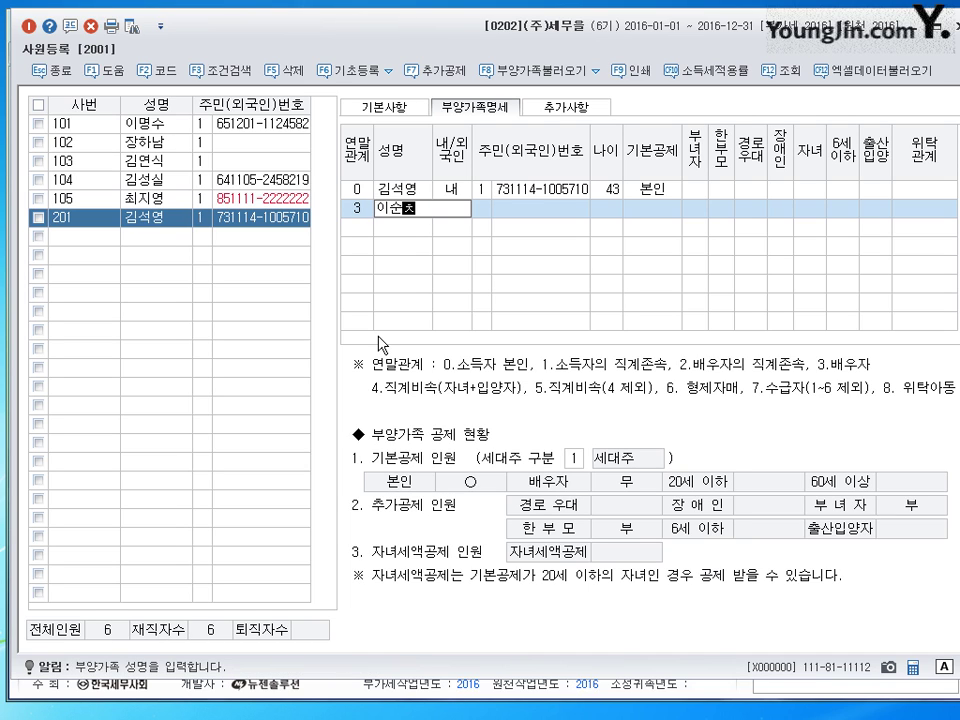
pyautogui.press('Return')
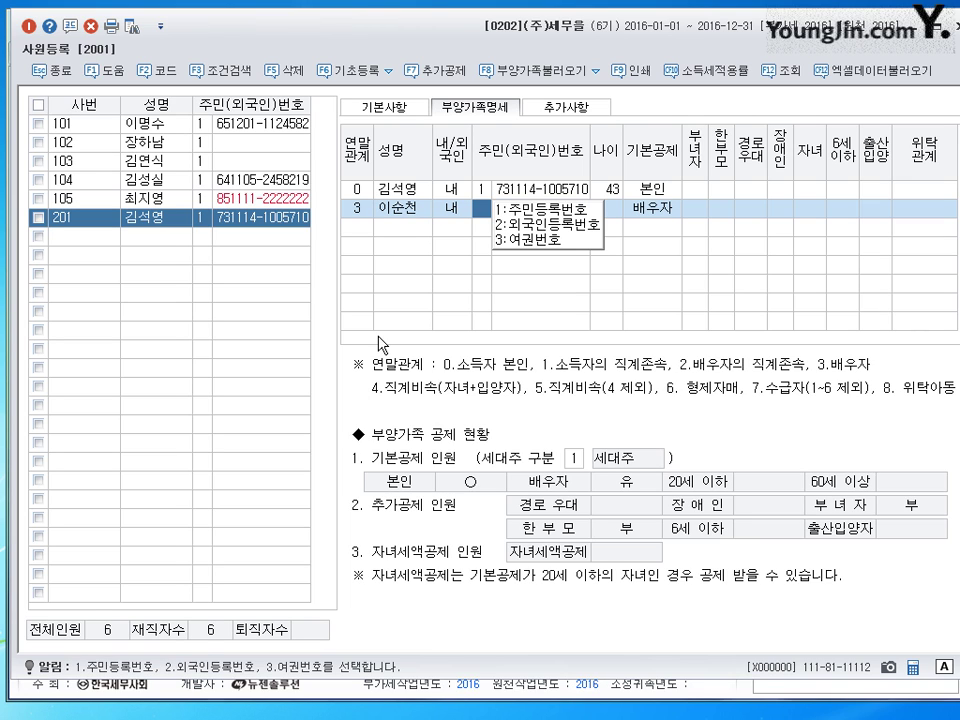
pyautogui.press('Return')
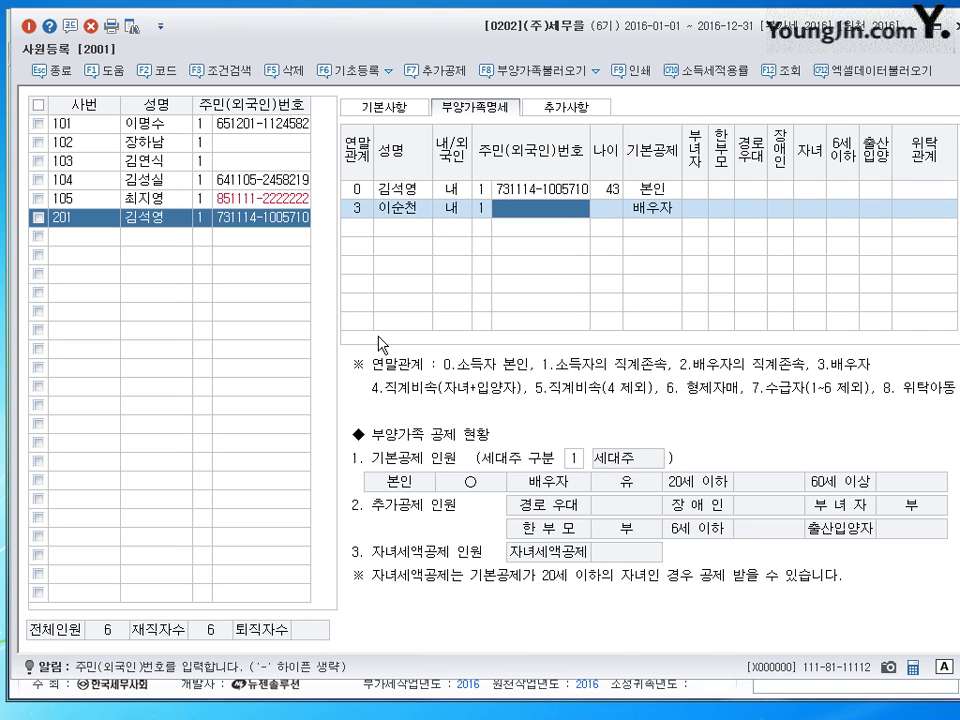
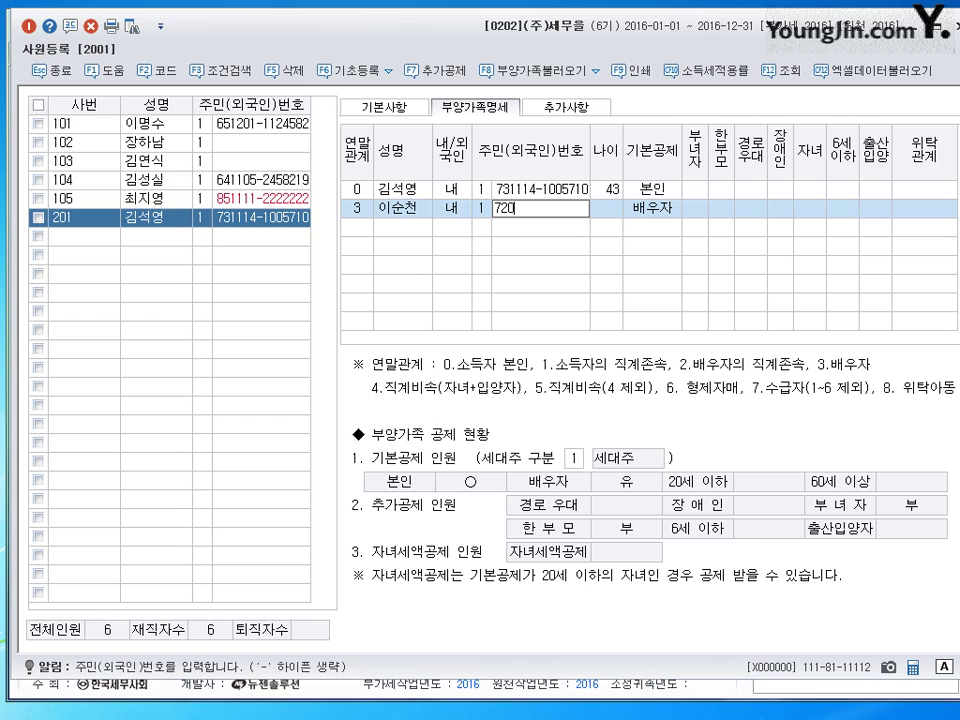
pyautogui.press('Return')
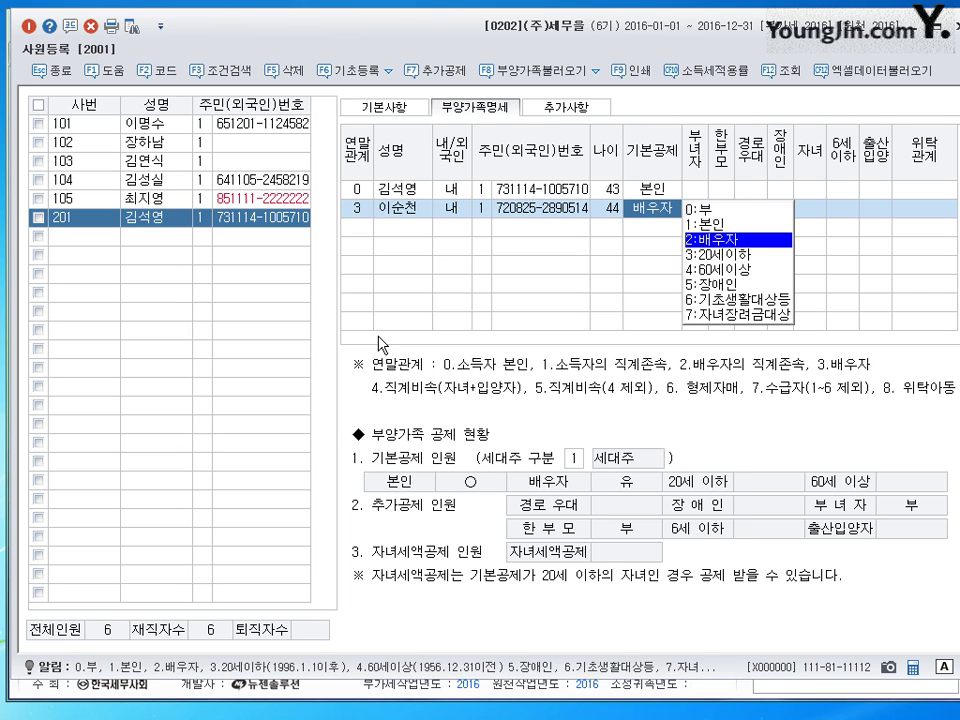
pyautogui.press('Return')
pyautogui.press('Return')
pyautogui.press('Return')
pyautogui.press('Return')
pyautogui.press('Return')
pyautogui.press('Return')
pyautogui.press('Return')
pyautogui.press('Return')
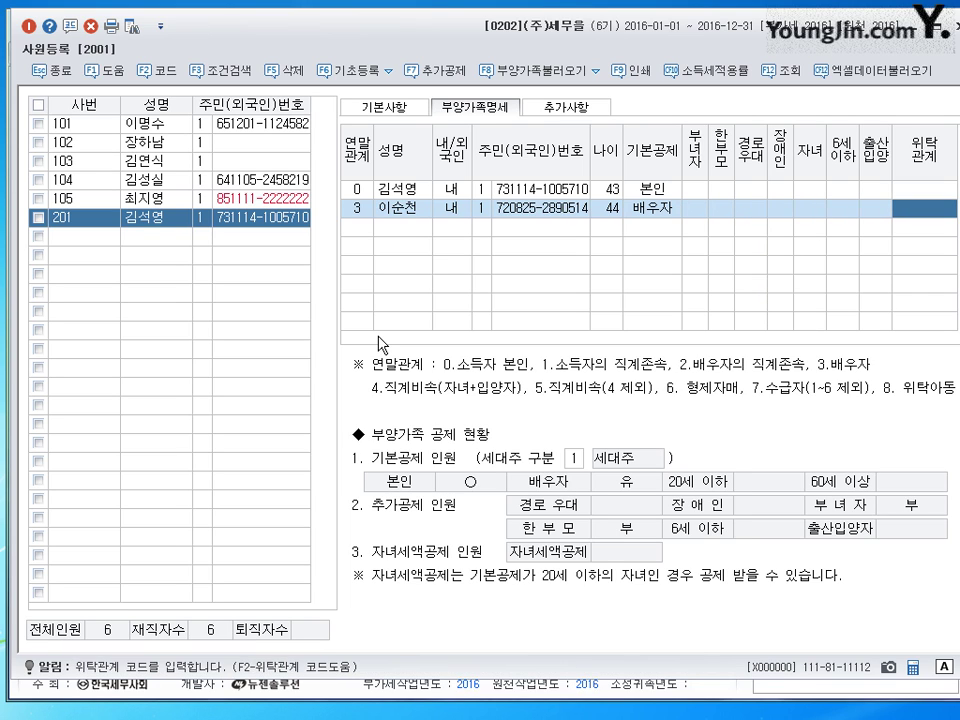
pyautogui.press('Return')
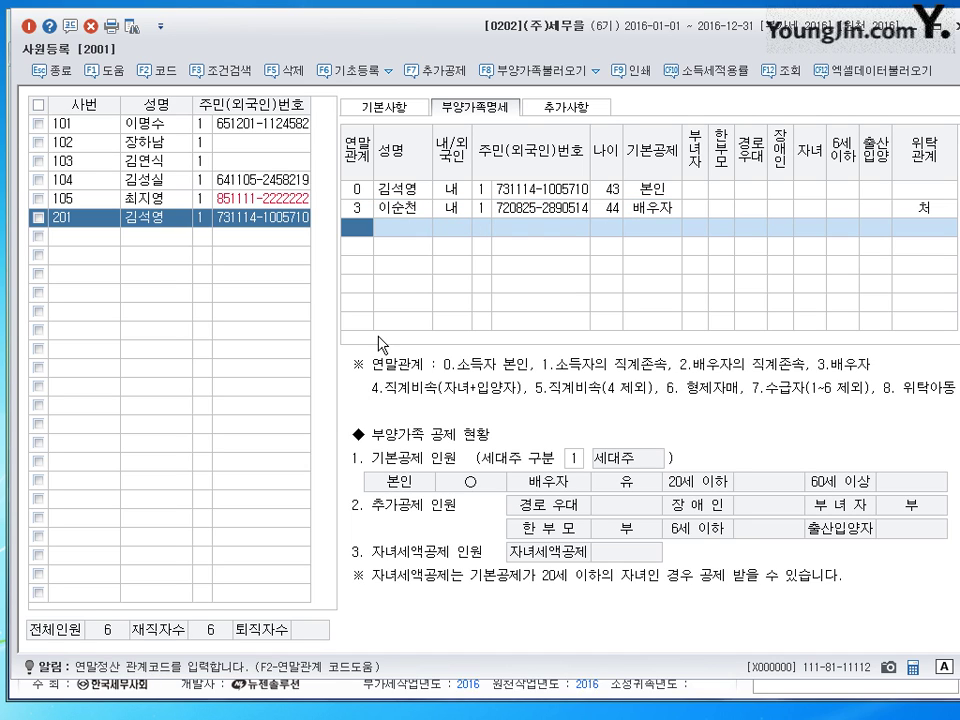
# - Add the child as a relation-4 dependent with name and resident registration number
pyautogui.write('4')
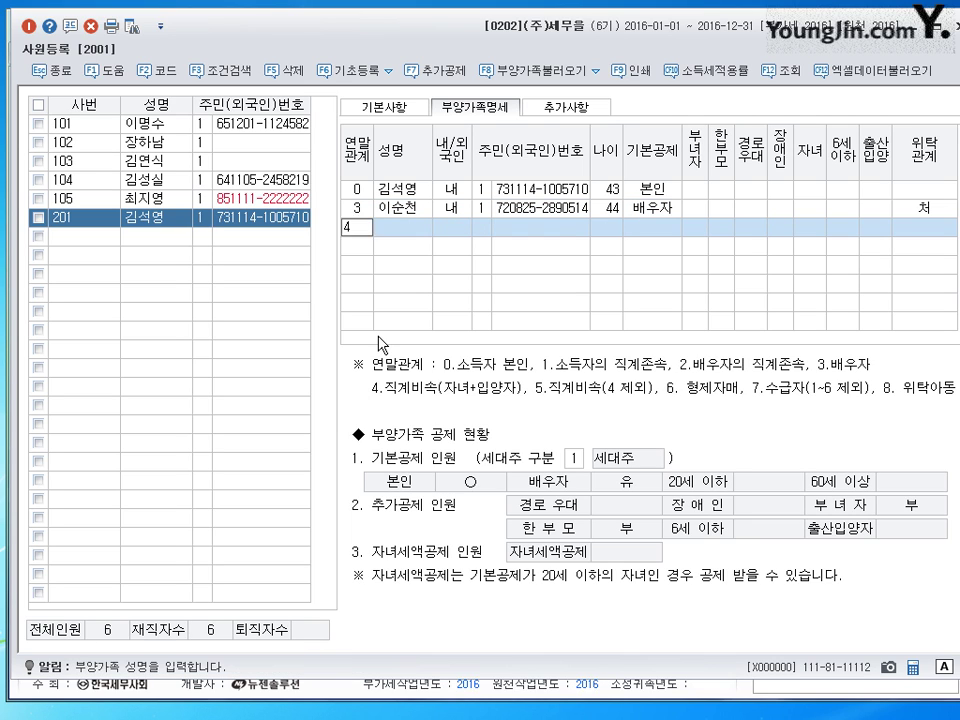
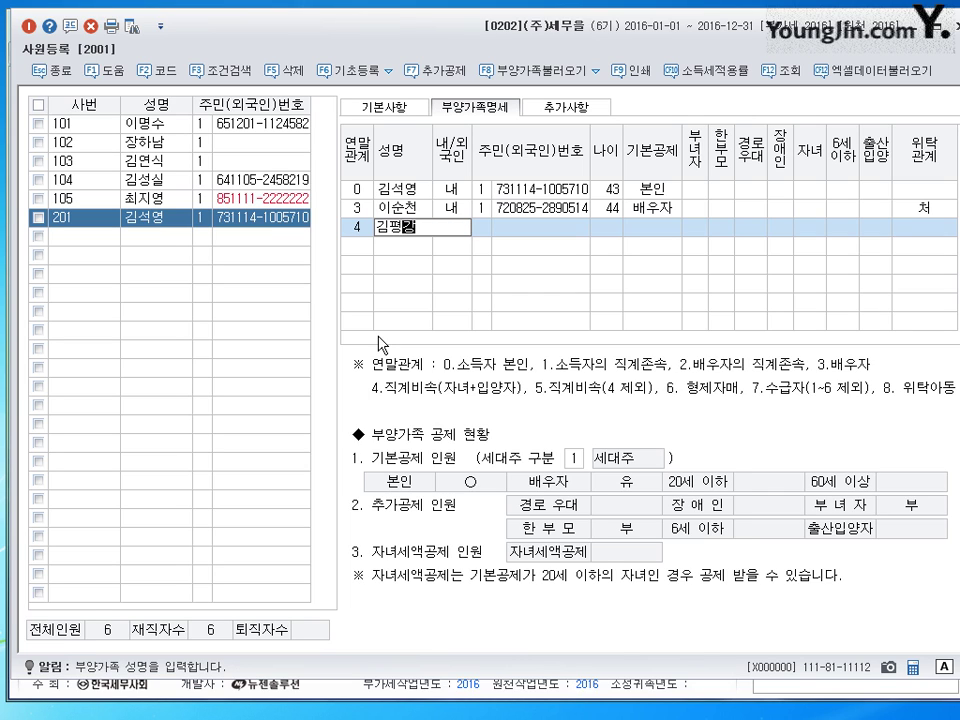
pyautogui.press('Return')
pyautogui.press('Return')
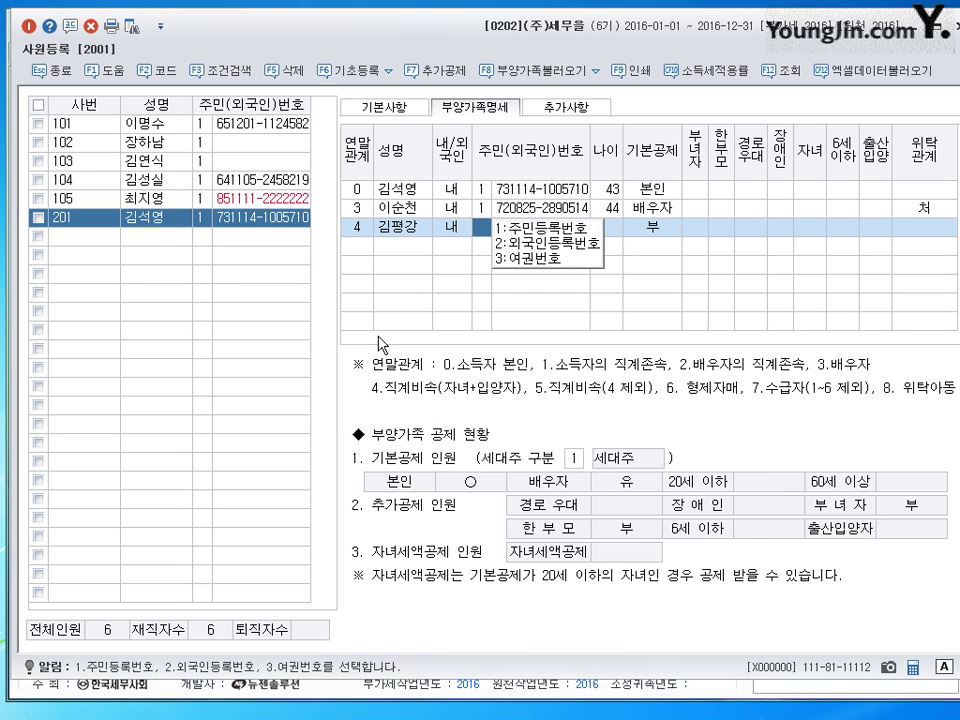
pyautogui.press('Return')
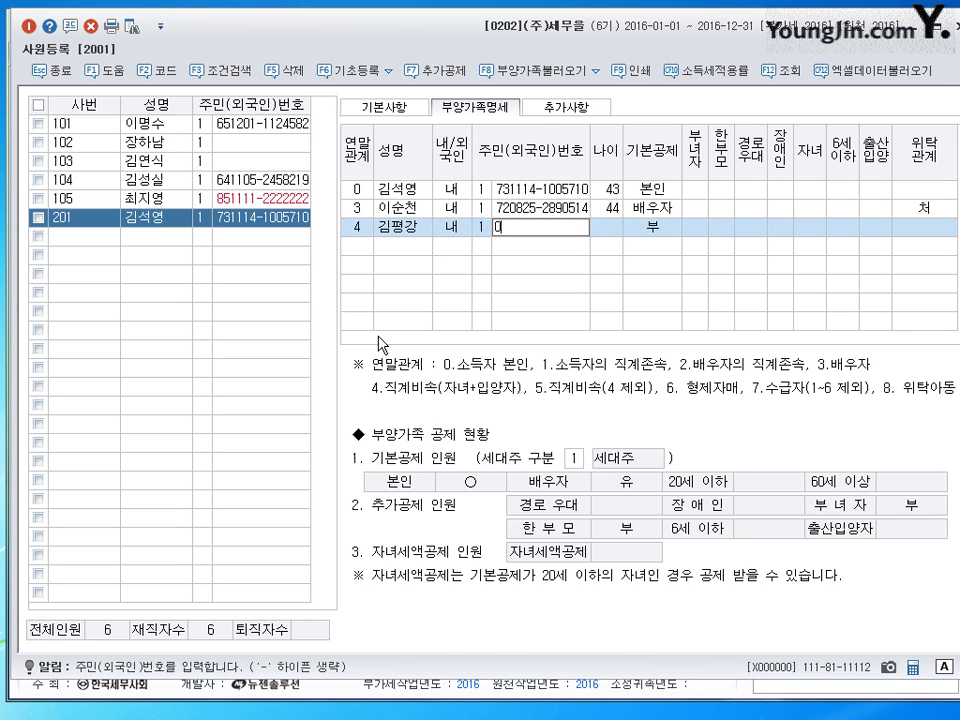
pyautogui.press('Return')
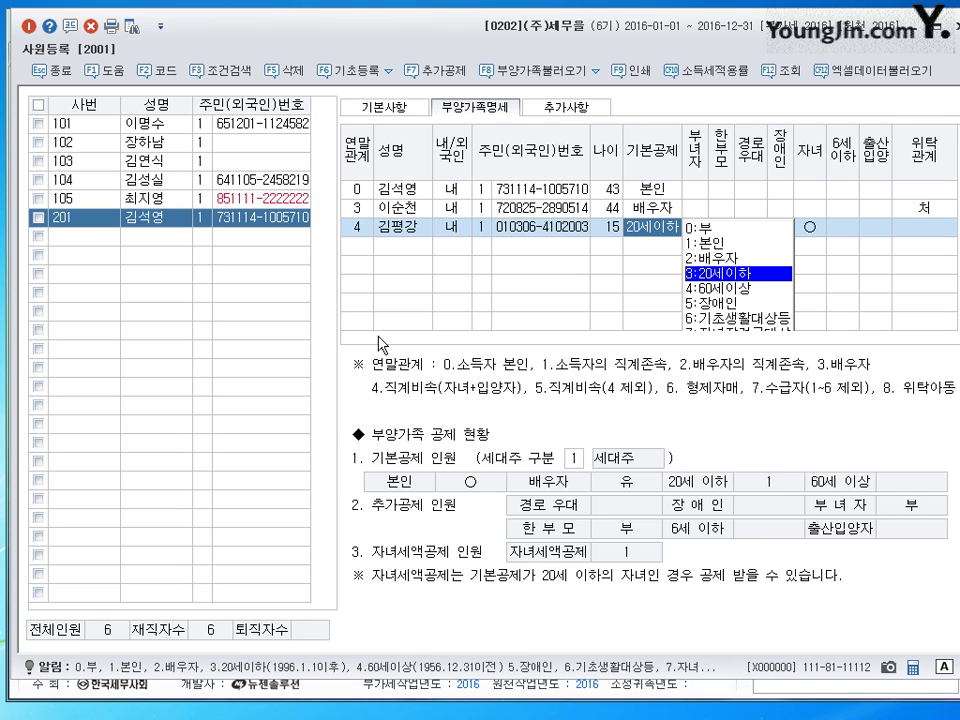
pyautogui.press('Return')
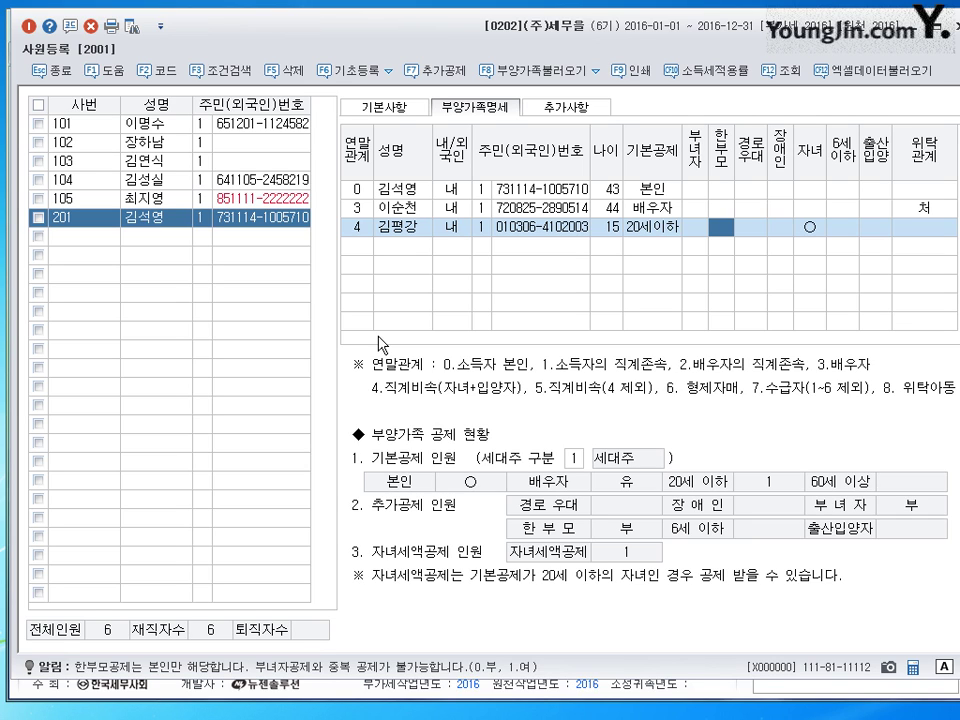
# - Keep the child's 20세이하 deduction, mark disability and child flags, and set relationship 자
pyautogui.press('Left')
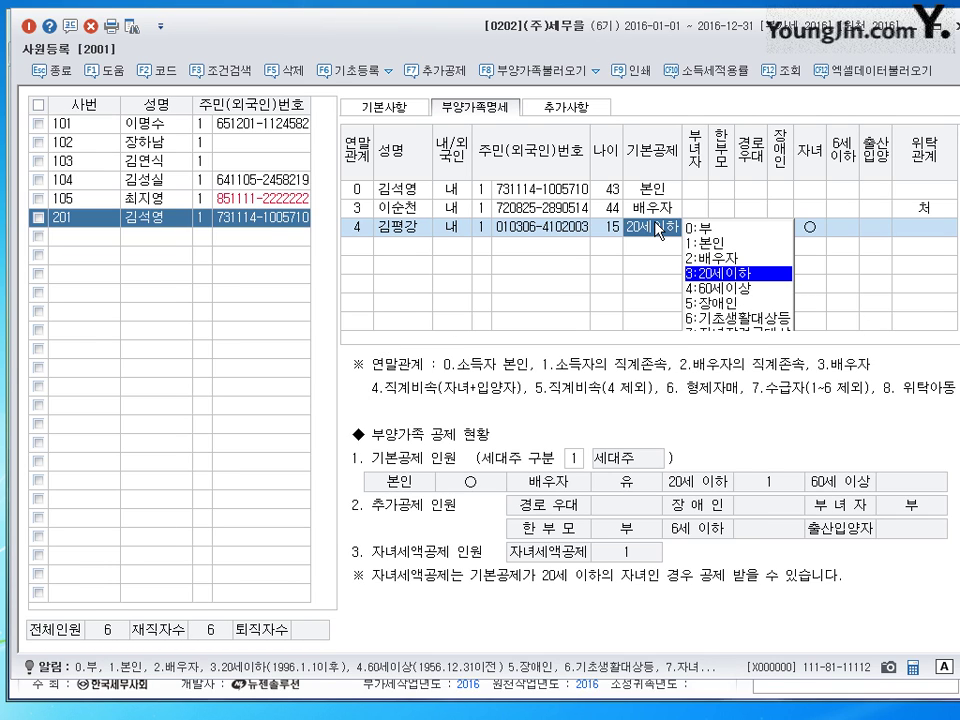
pyautogui.press('Return')
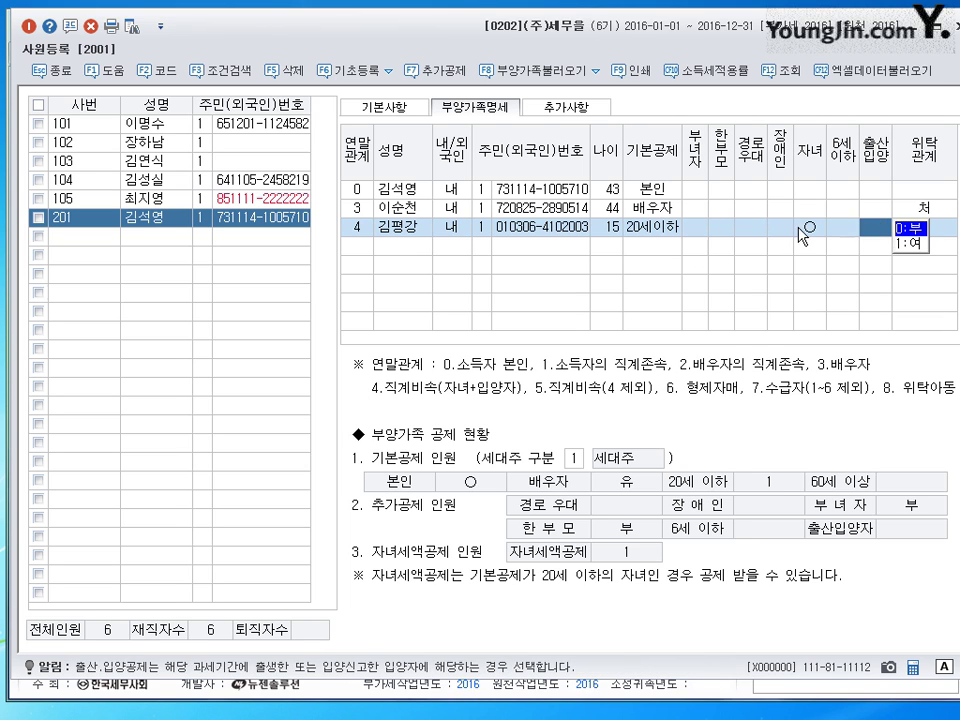
pyautogui.click(781, 227)
pyautogui.click(815, 243)
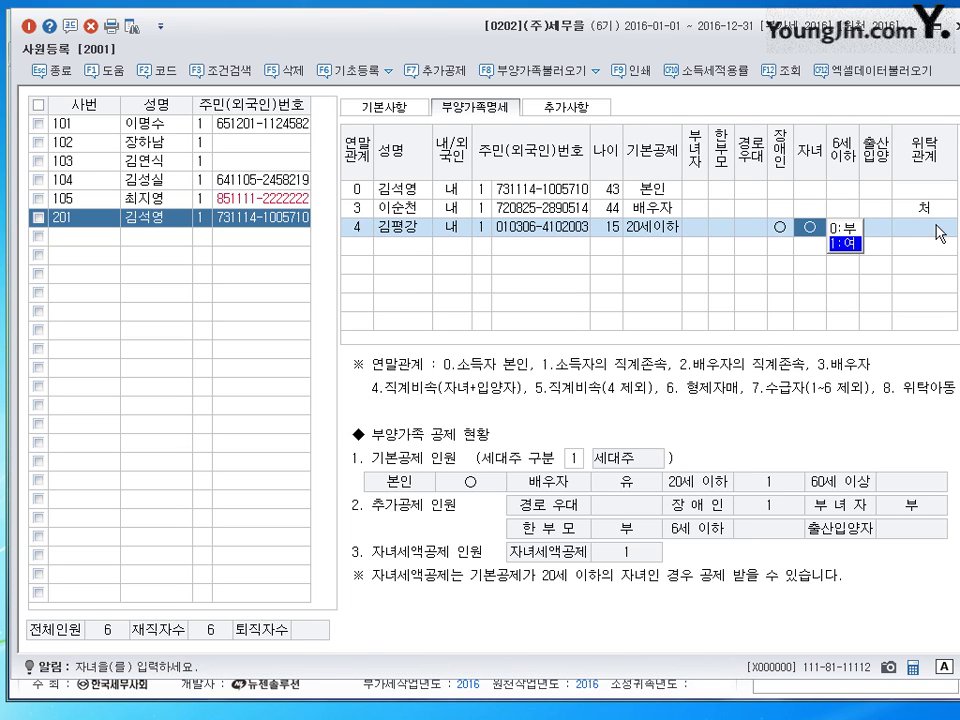
pyautogui.press('Return')
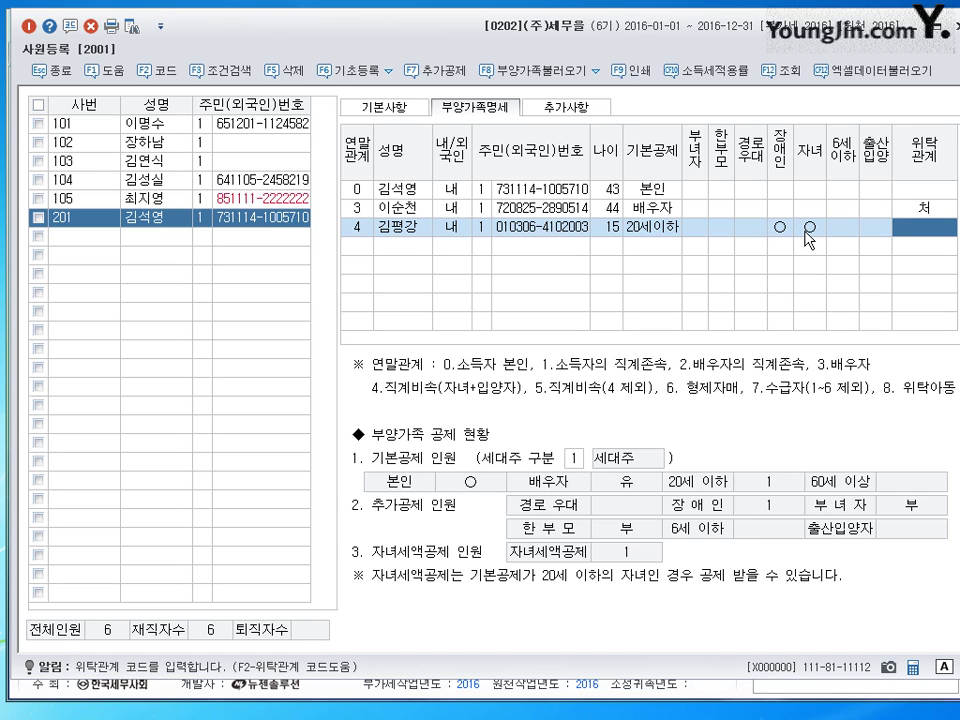
pyautogui.write('자')
pyautogui.press('Return')
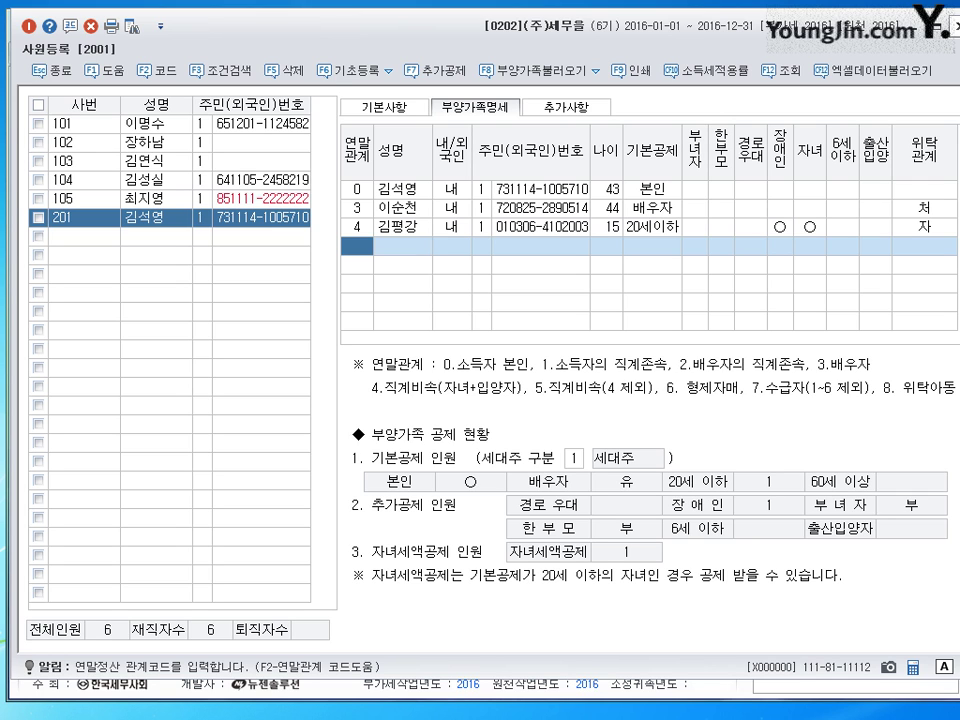
# - Open 연말정산추가자료입력 and add employee 201 through the code lookup
pyautogui.press('Escape')
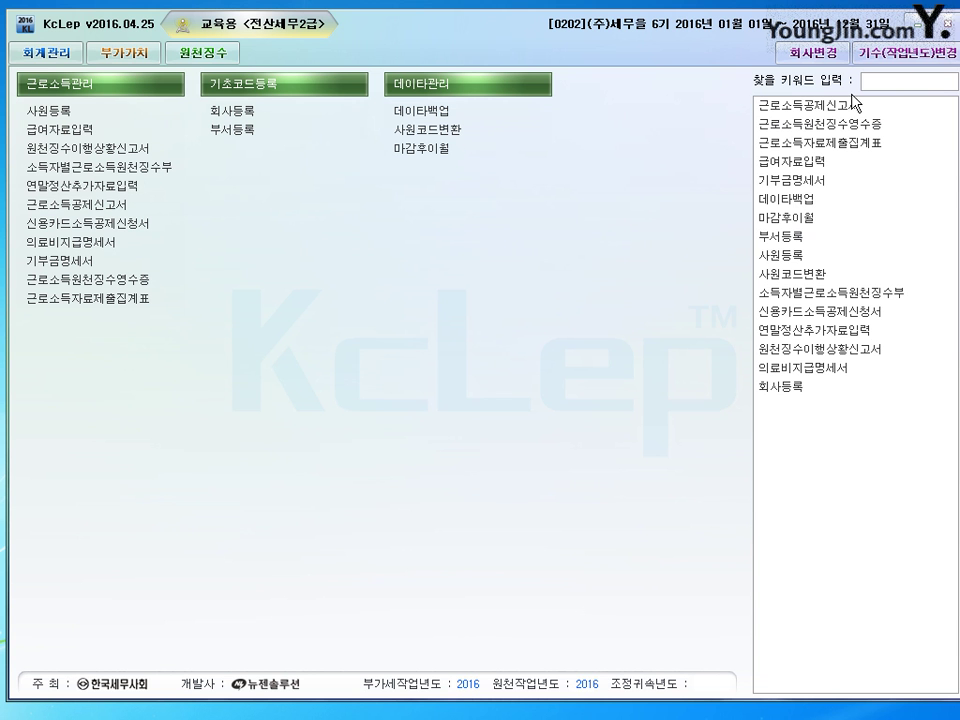
pyautogui.click(82, 185)
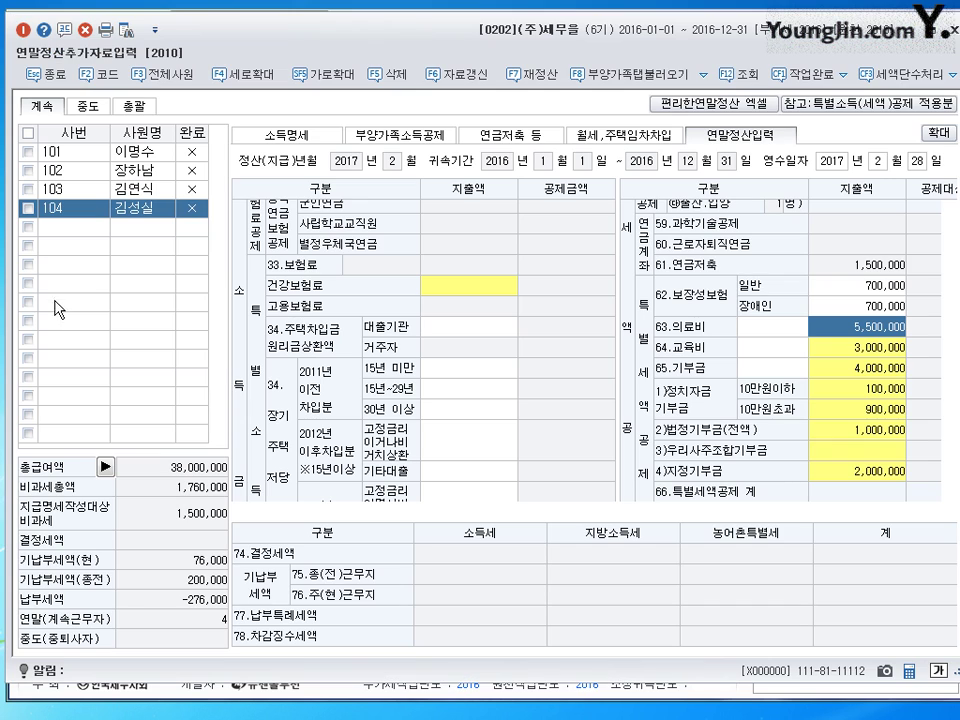
pyautogui.click(70, 228)
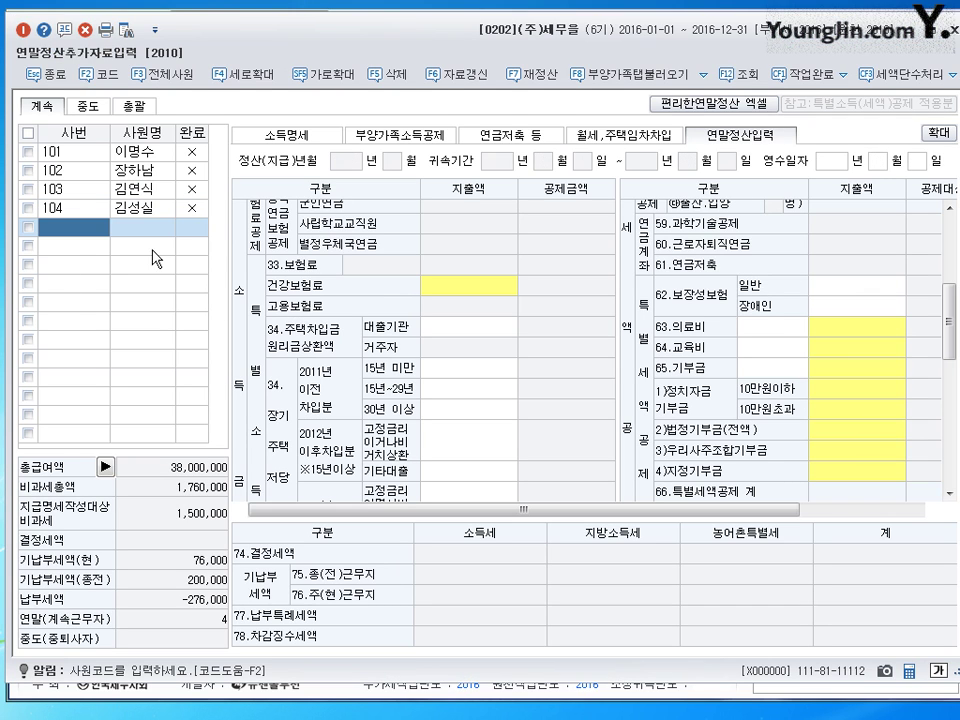
pyautogui.click(97, 74)
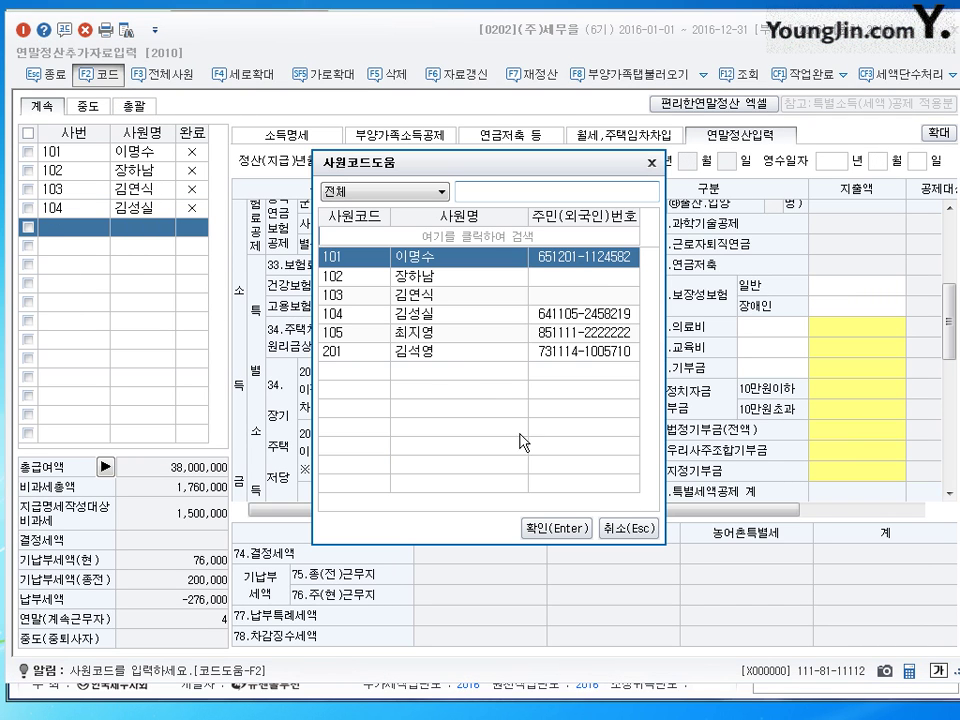
pyautogui.click(437, 354)
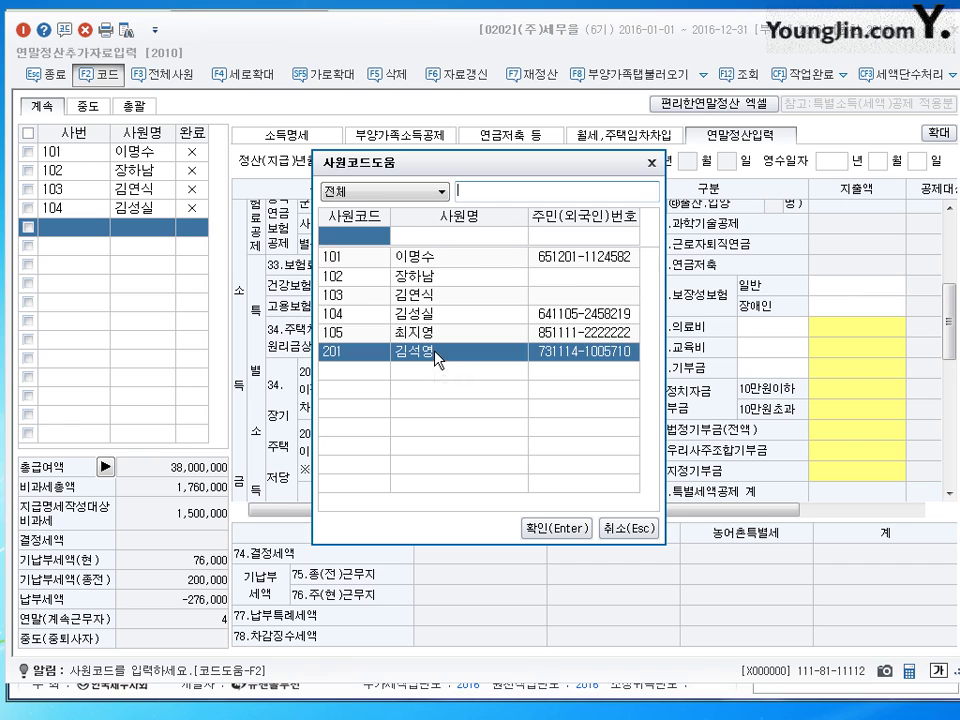
pyautogui.click(556, 527)
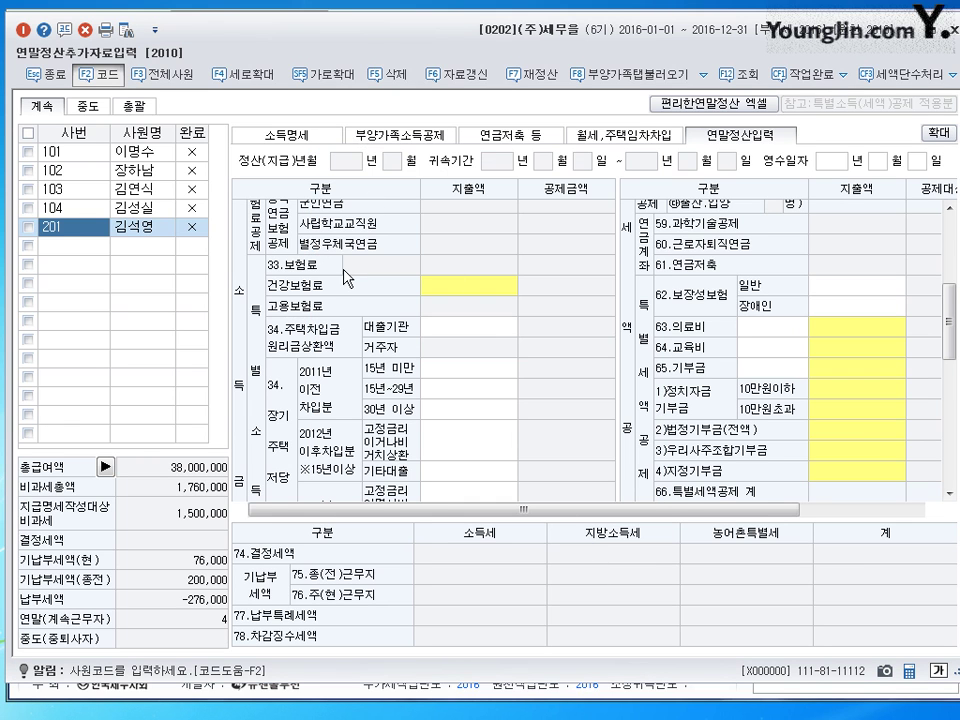
# - Load employee 201's dependents into 부양가족소득공제 with 부양가족탭불러오기
pyautogui.click(399, 136)
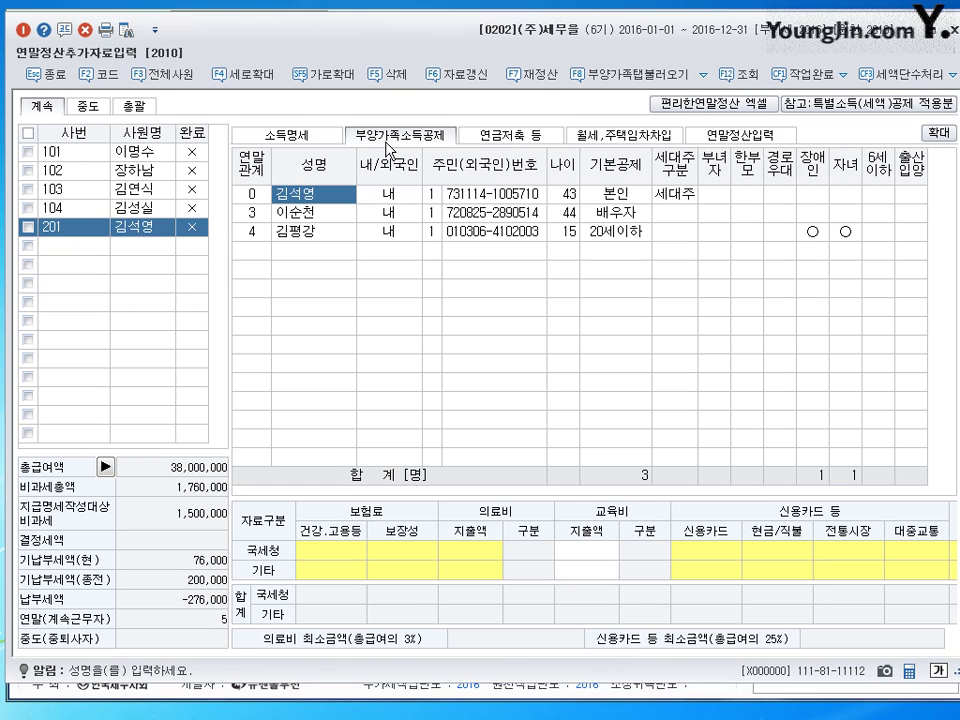
pyautogui.click(303, 212)
pyautogui.click(306, 235)
pyautogui.click(310, 194)
pyautogui.click(636, 87)
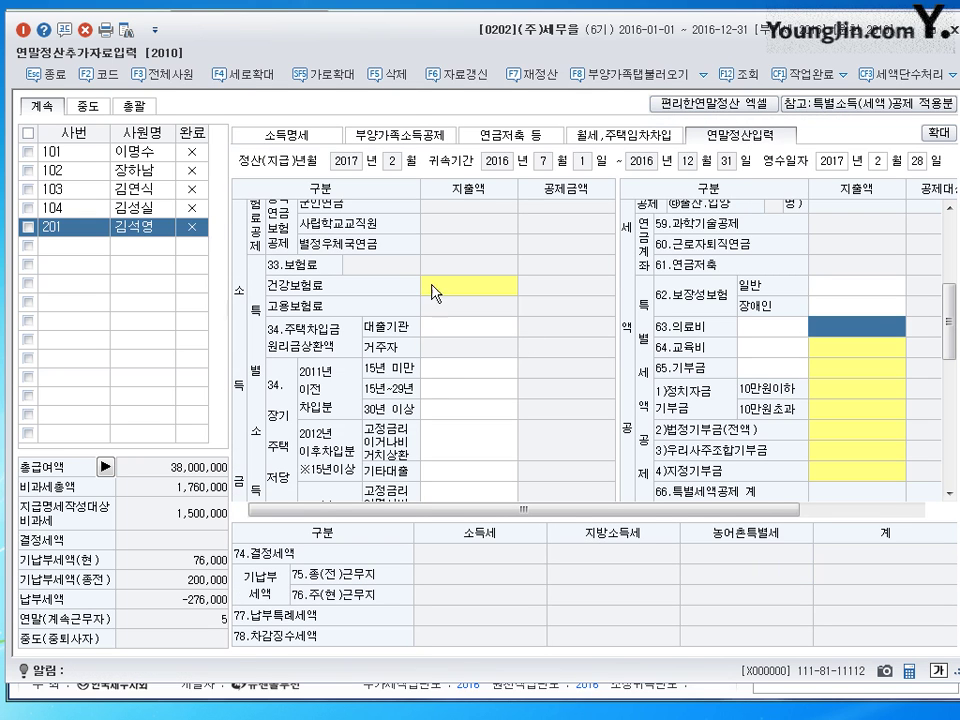
# - Review employee 201's income, dependents deduction and year-end entry tabs
pyautogui.click(406, 136)
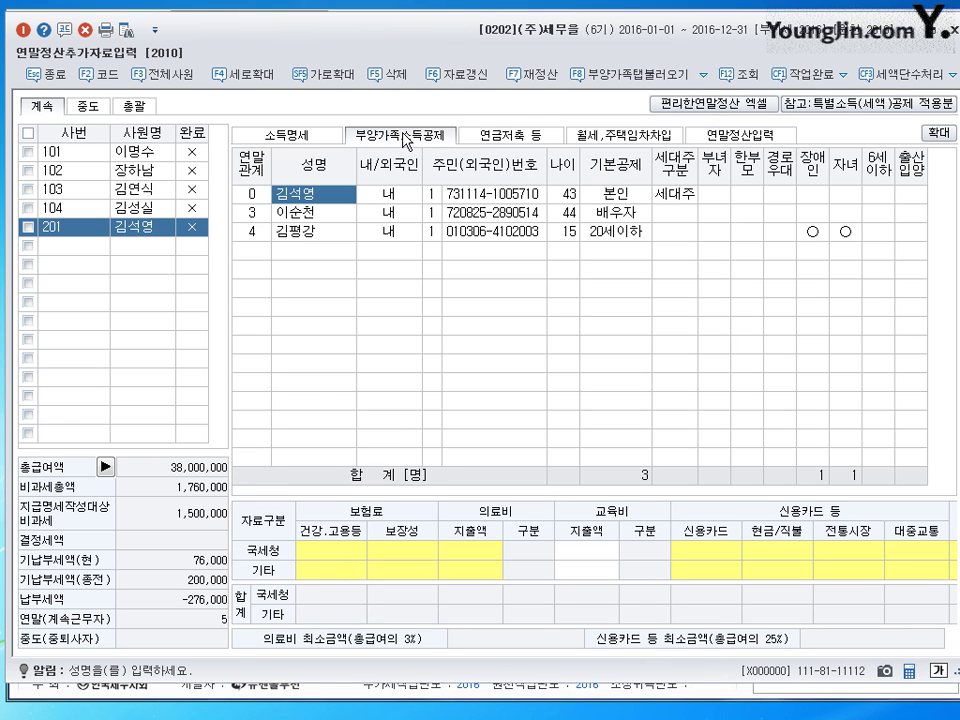
pyautogui.click(330, 136)
pyautogui.click(396, 136)
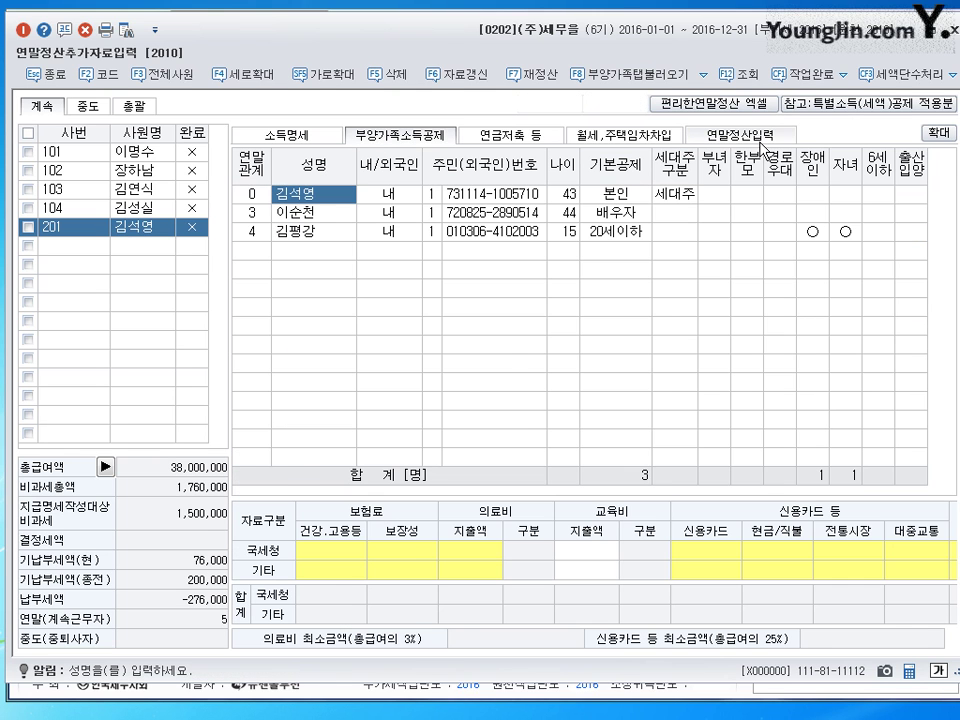
pyautogui.click(760, 142)
pyautogui.click(310, 137)
pyautogui.click(448, 137)
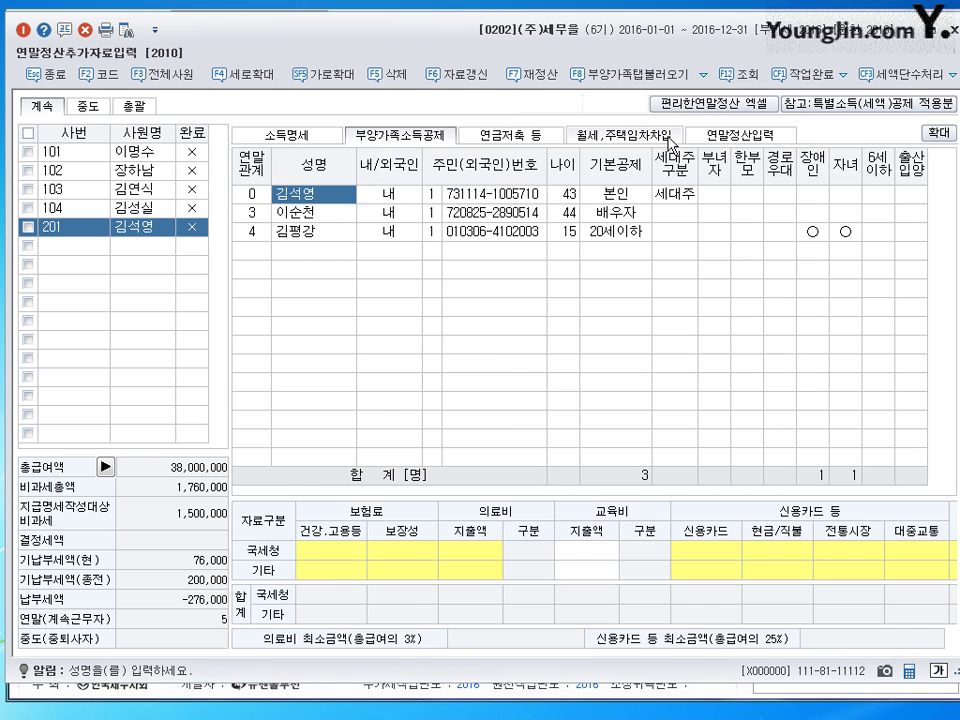
pyautogui.click(745, 136)
pyautogui.click(315, 137)
pyautogui.click(410, 140)
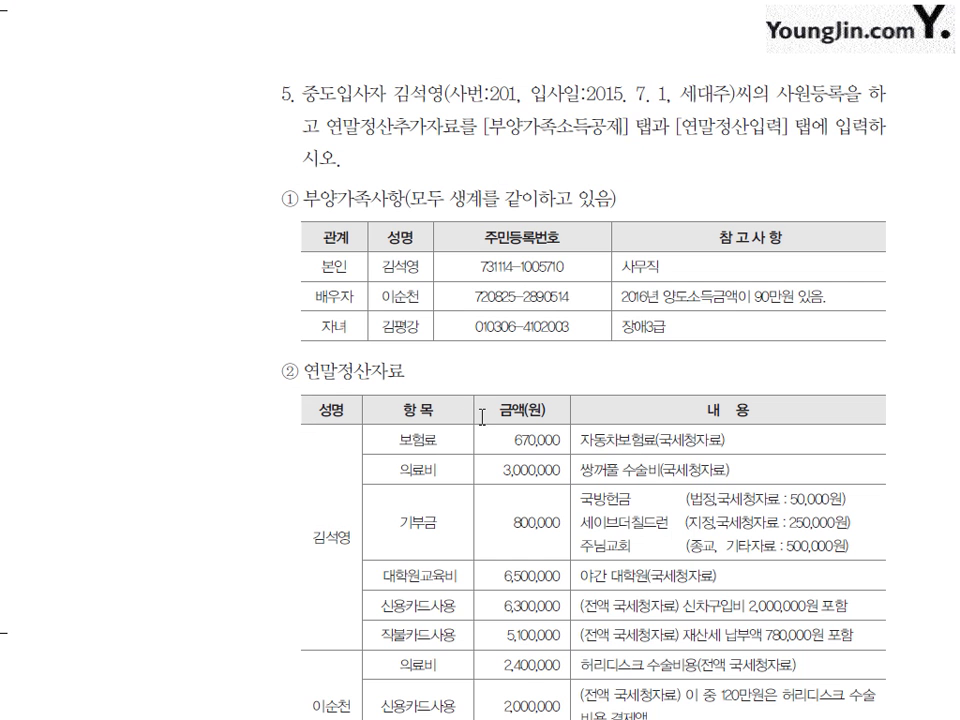
# - Tick 보험료 670,000, 기부금 800,000, 대학원교육비 and 신용카드사용; cross out 의료비 3,000,000
pyautogui.scroll(-4, 381, 420)
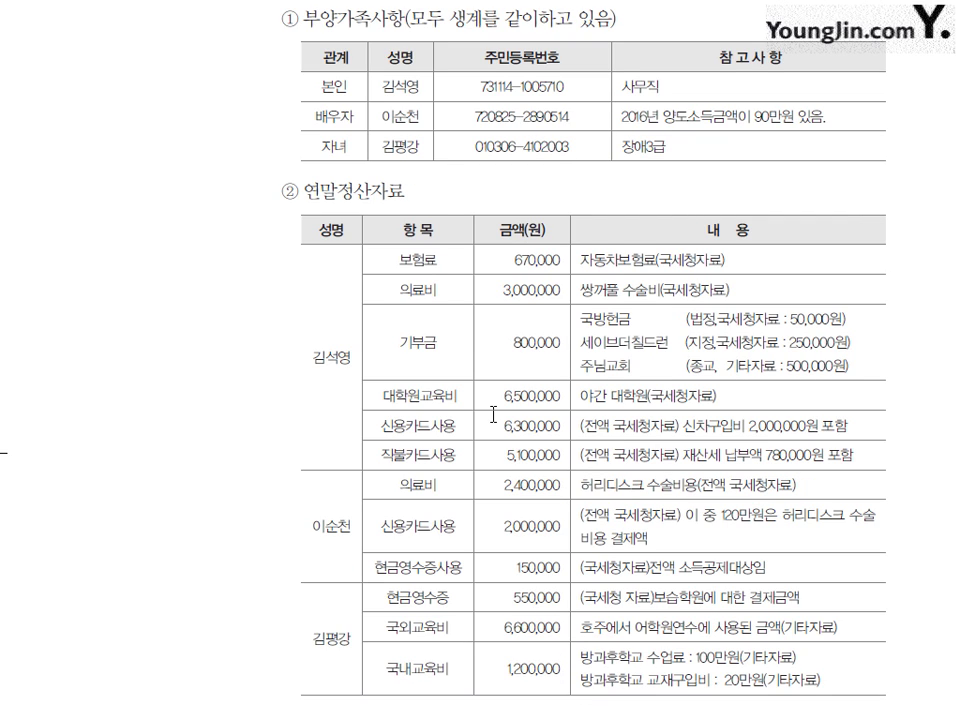
pyautogui.moveTo(493, 426); pyautogui.dragTo(500, 428)
pyautogui.moveTo(462, 257); pyautogui.dragTo(462, 276)
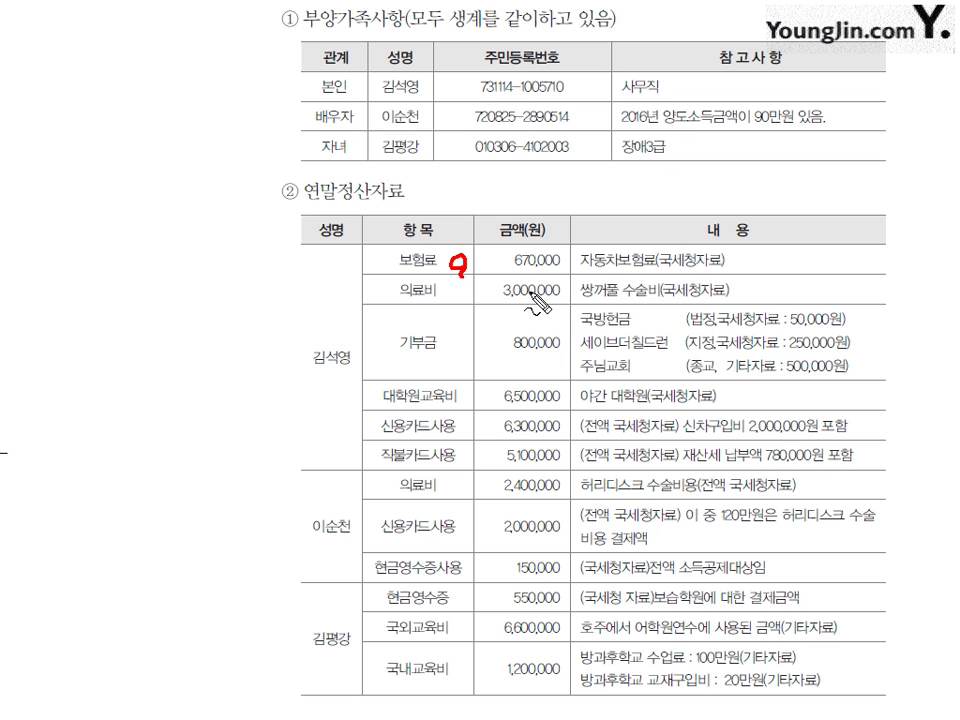
pyautogui.moveTo(450, 283)
pyautogui.mouseDown()
pyautogui.moveTo(469, 312)
pyautogui.moveTo(449, 315)
pyautogui.mouseUp()
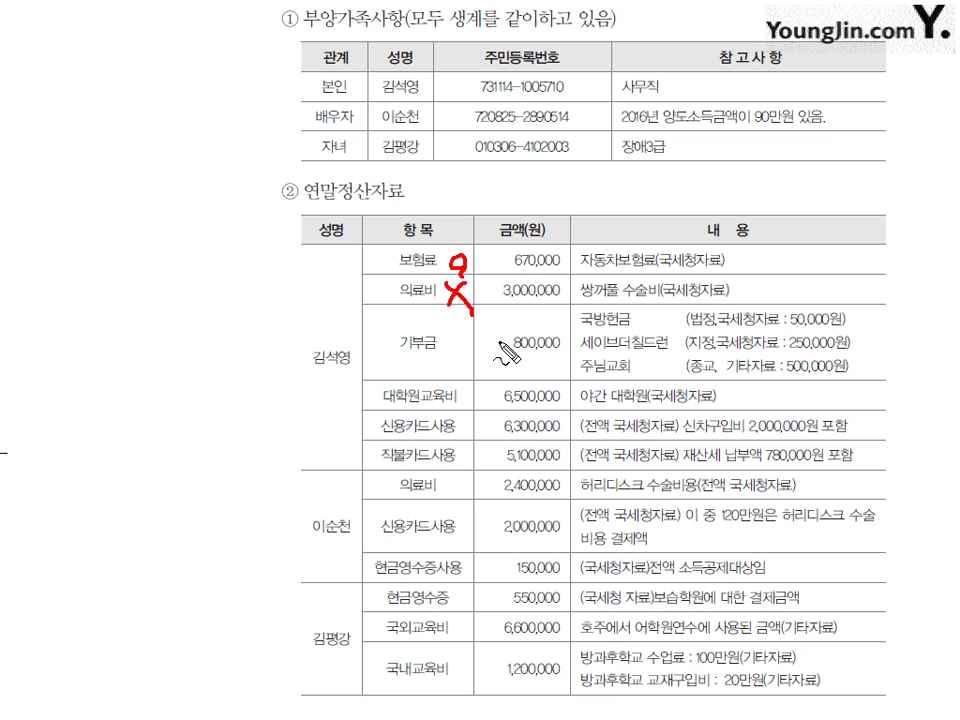
pyautogui.moveTo(462, 338)
pyautogui.mouseDown()
pyautogui.moveTo(452, 342)
pyautogui.moveTo(463, 396)
pyautogui.moveTo(452, 416)
pyautogui.mouseUp()
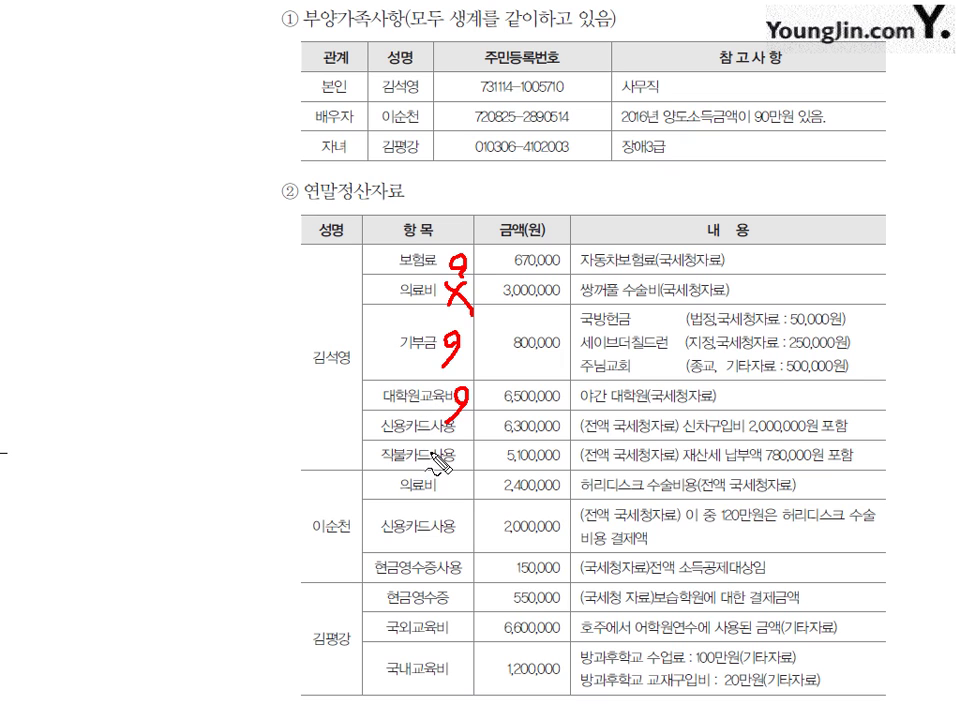
pyautogui.moveTo(463, 398); pyautogui.dragTo(459, 424)
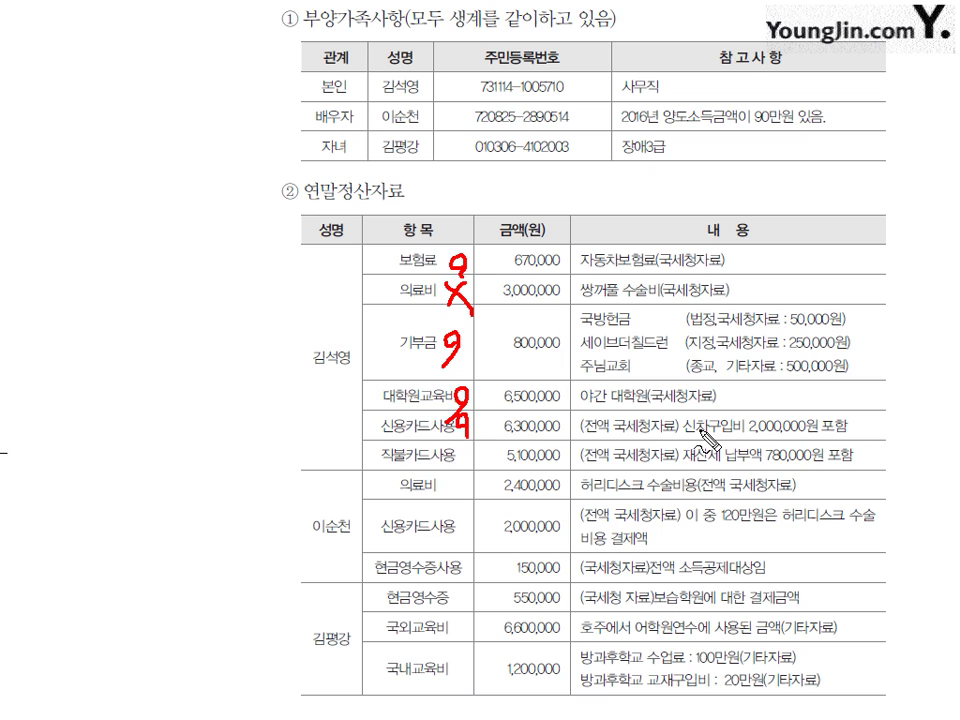
# - Strike the 2,000,000 car purchase and 재산세 780,000 amounts, circling 직불카드사용
pyautogui.moveTo(700, 428)
pyautogui.mouseDown()
pyautogui.moveTo(803, 430)
pyautogui.moveTo(766, 440)
pyautogui.mouseUp()
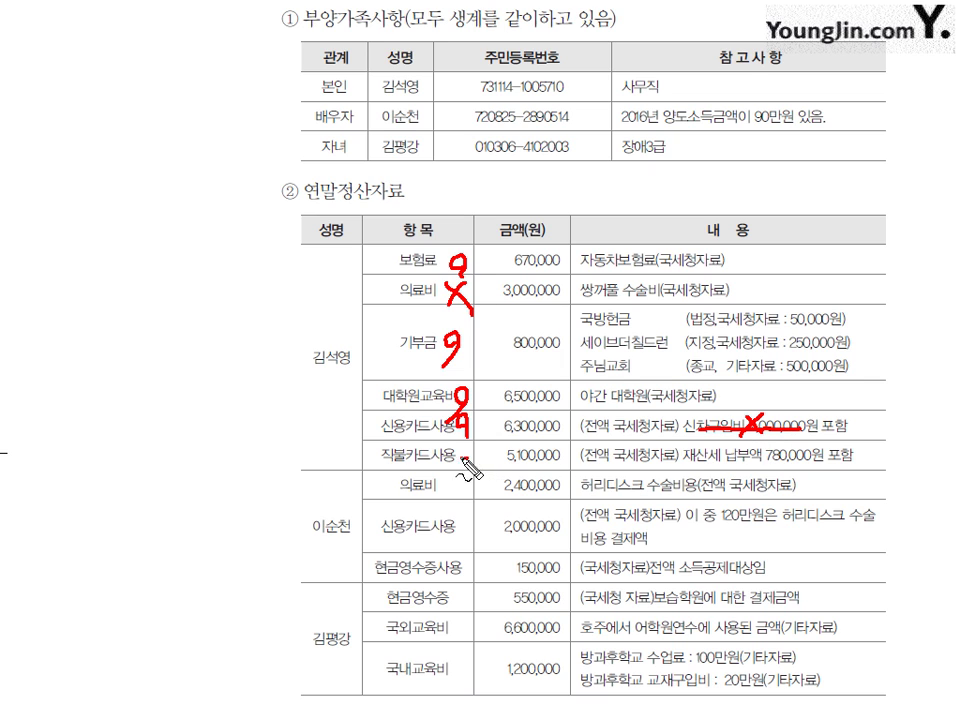
pyautogui.moveTo(476, 446); pyautogui.dragTo(466, 448)
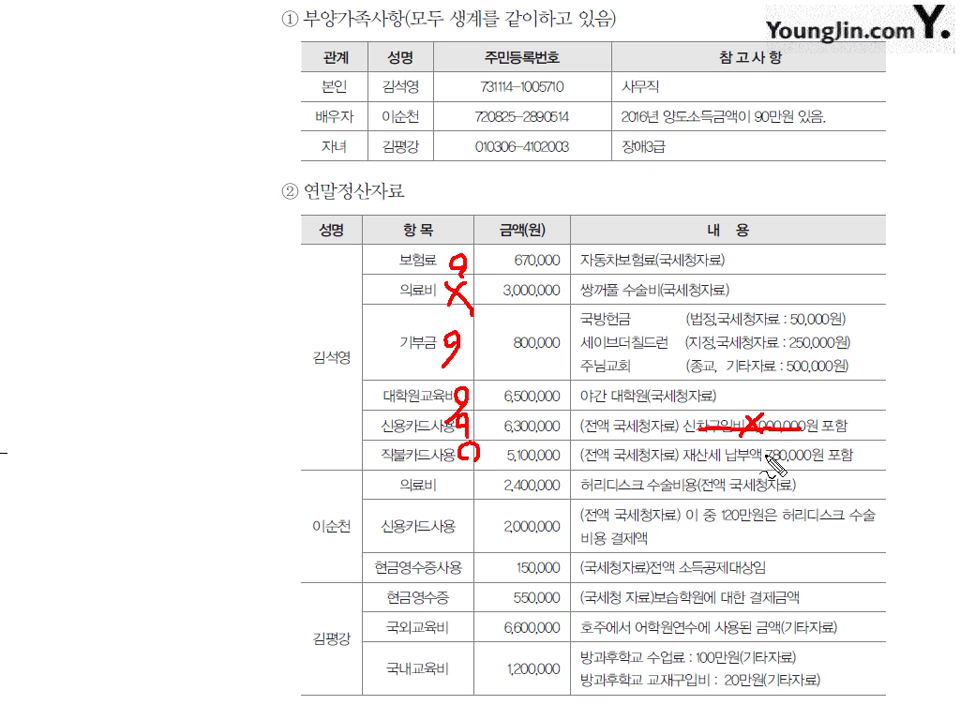
pyautogui.moveTo(752, 438)
pyautogui.mouseDown()
pyautogui.moveTo(770, 453)
pyautogui.moveTo(744, 462)
pyautogui.mouseUp()
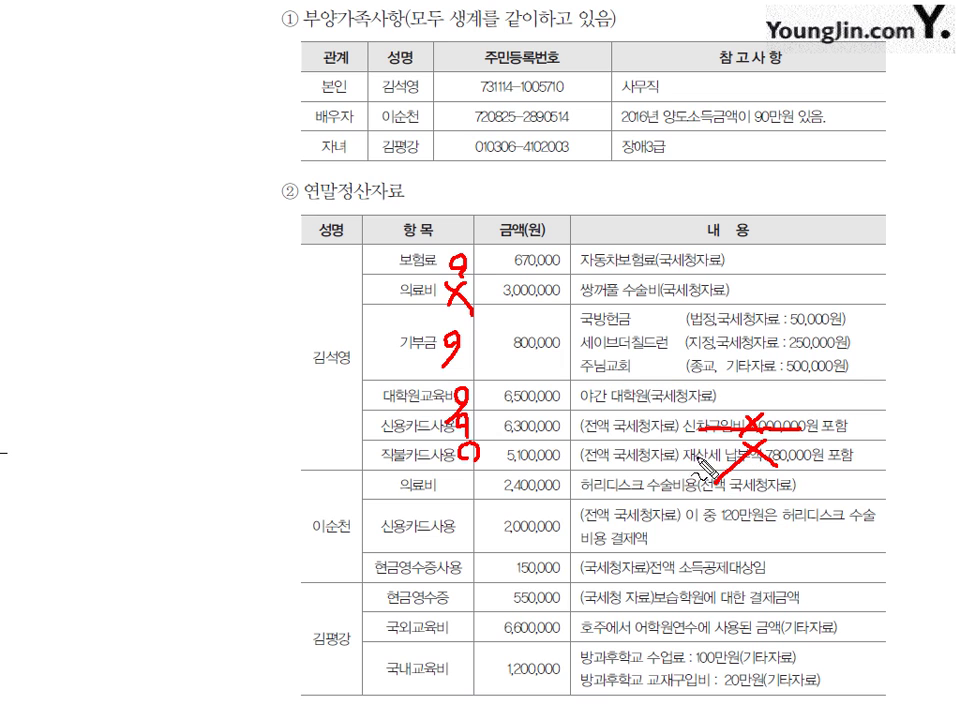
pyautogui.moveTo(684, 457)
pyautogui.mouseDown()
pyautogui.moveTo(722, 455)
pyautogui.moveTo(724, 468)
pyautogui.mouseUp()
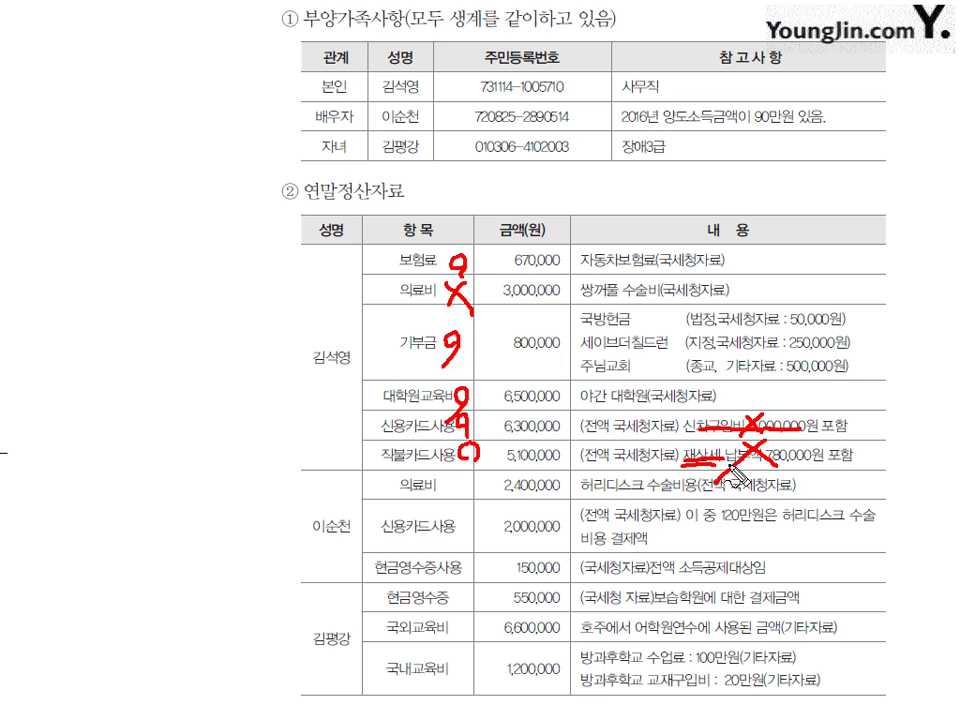
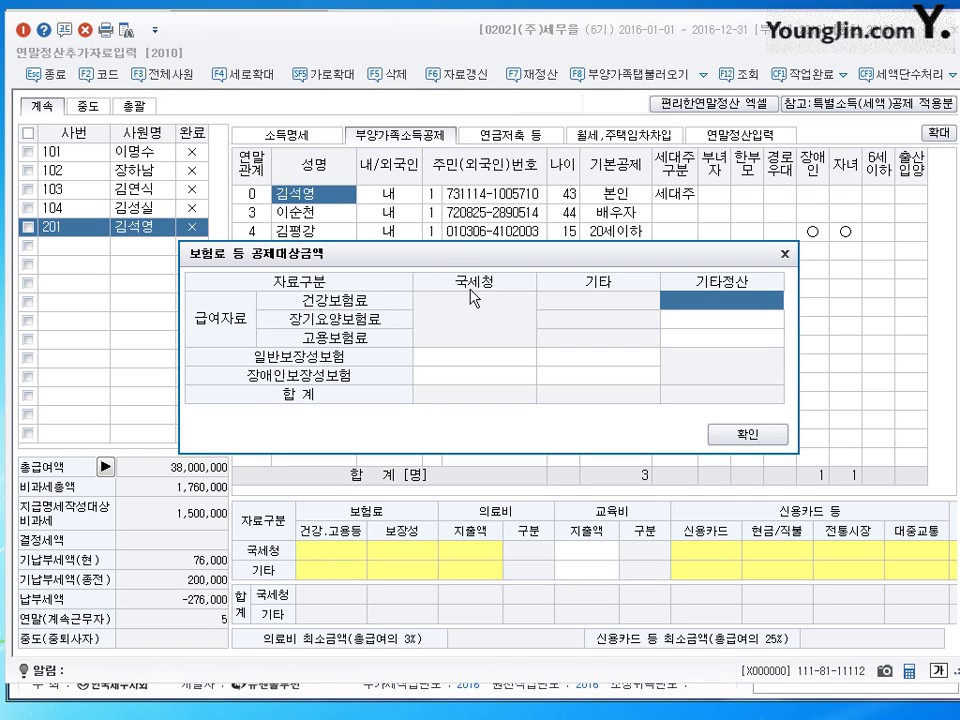
# - Enter 670,000 as the employee's general protective insurance premium from National Tax Service data and confirm
pyautogui.click(458, 360)
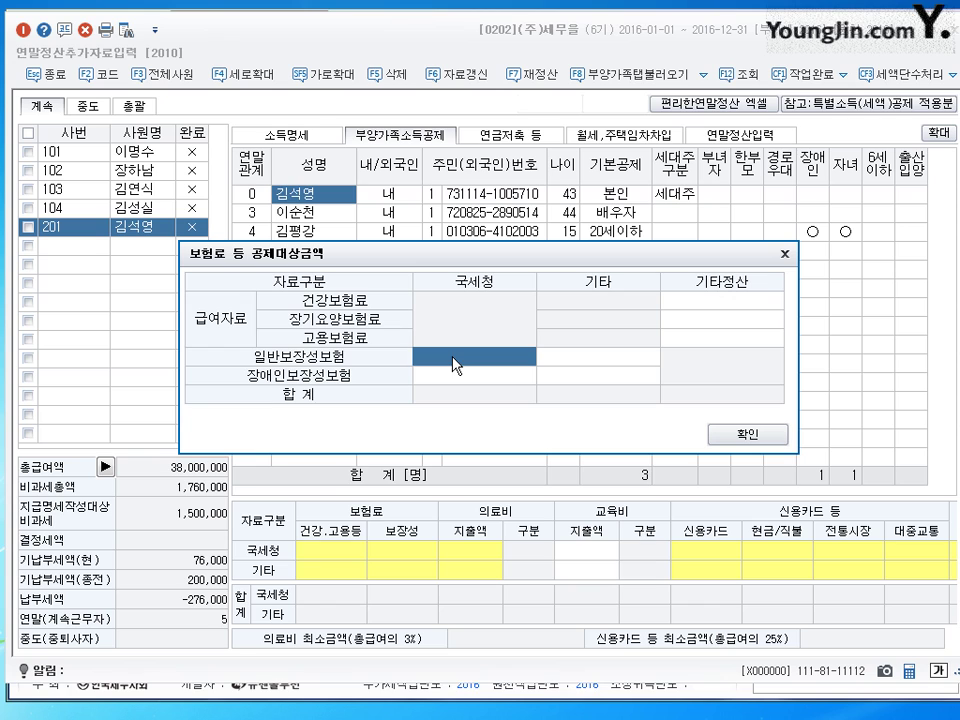
pyautogui.write('6700000')
pyautogui.press('Return')
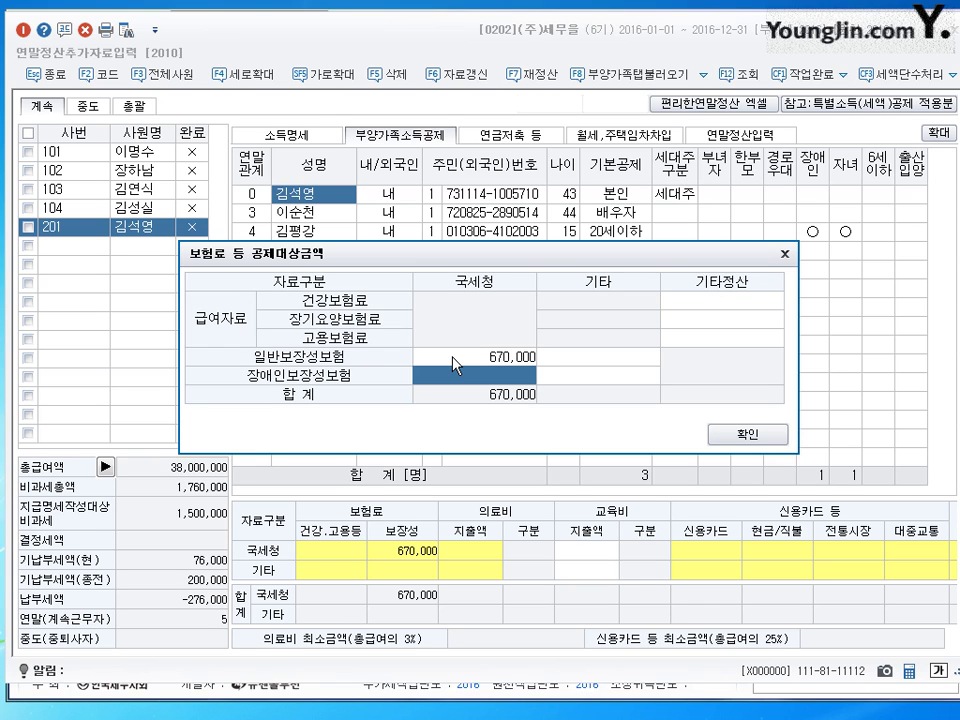
pyautogui.click(766, 437)
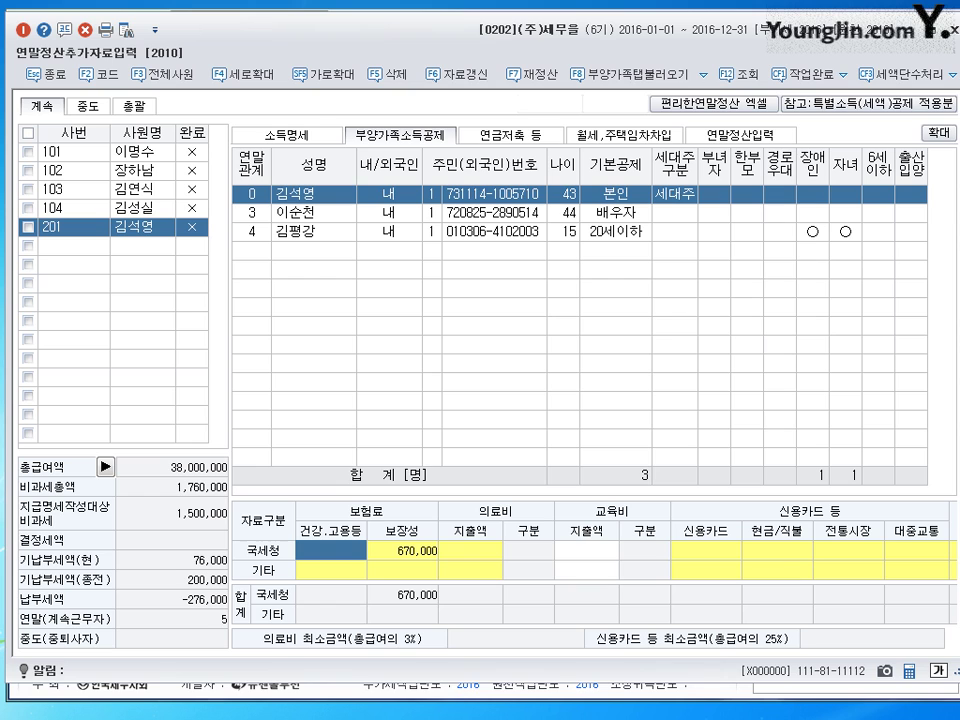
# - Toggle the enlarged input view, then restore the normal layout with summary panels
pyautogui.click(940, 134)
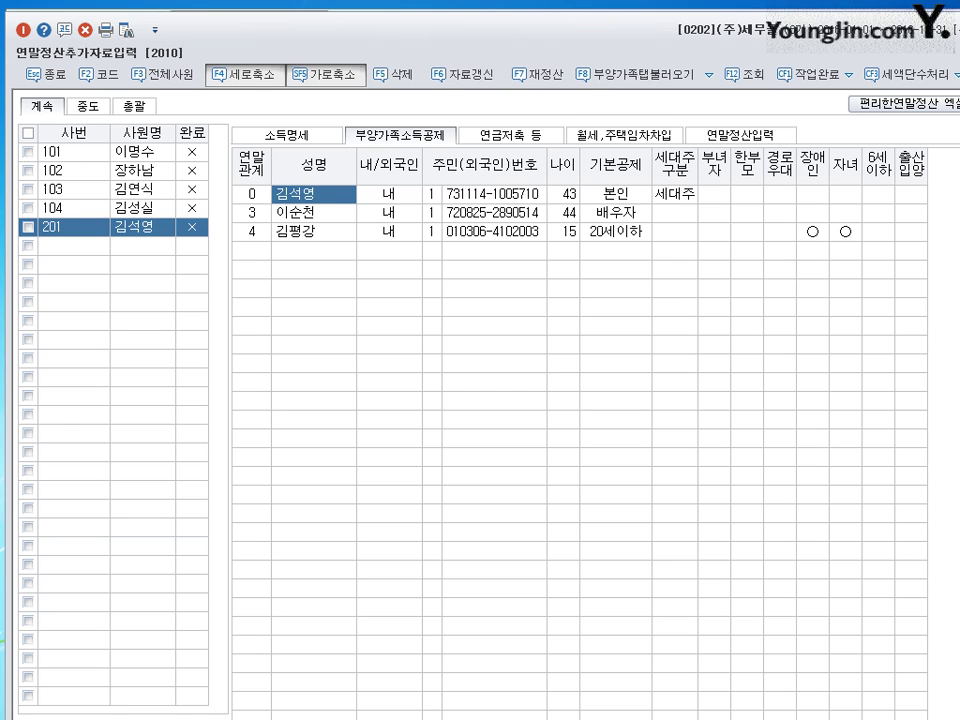
pyautogui.press('F4')
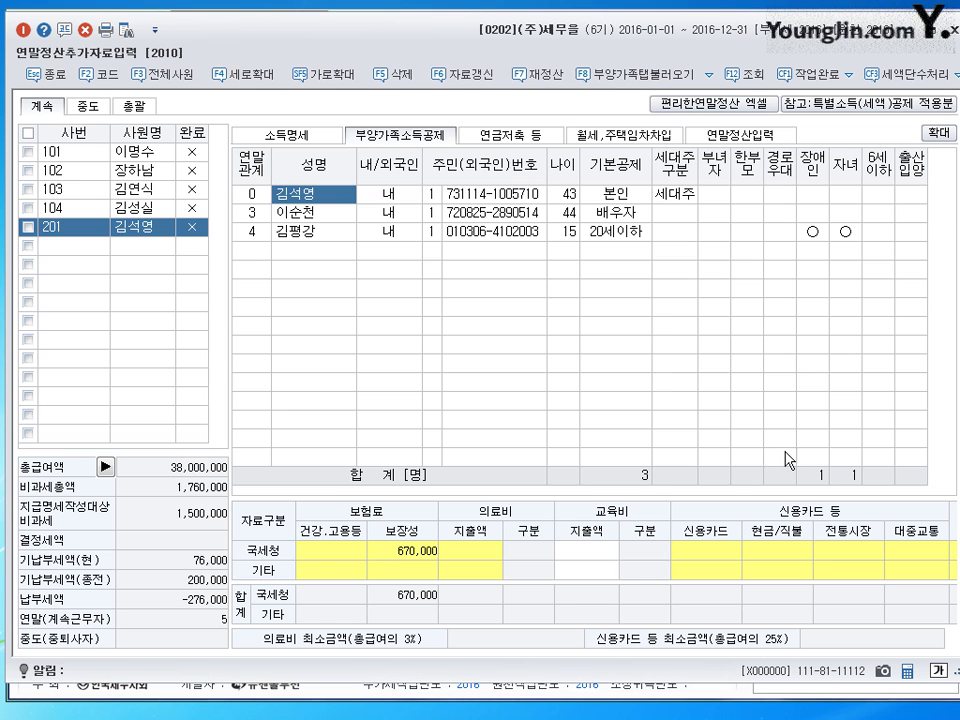
pyautogui.press('F4')
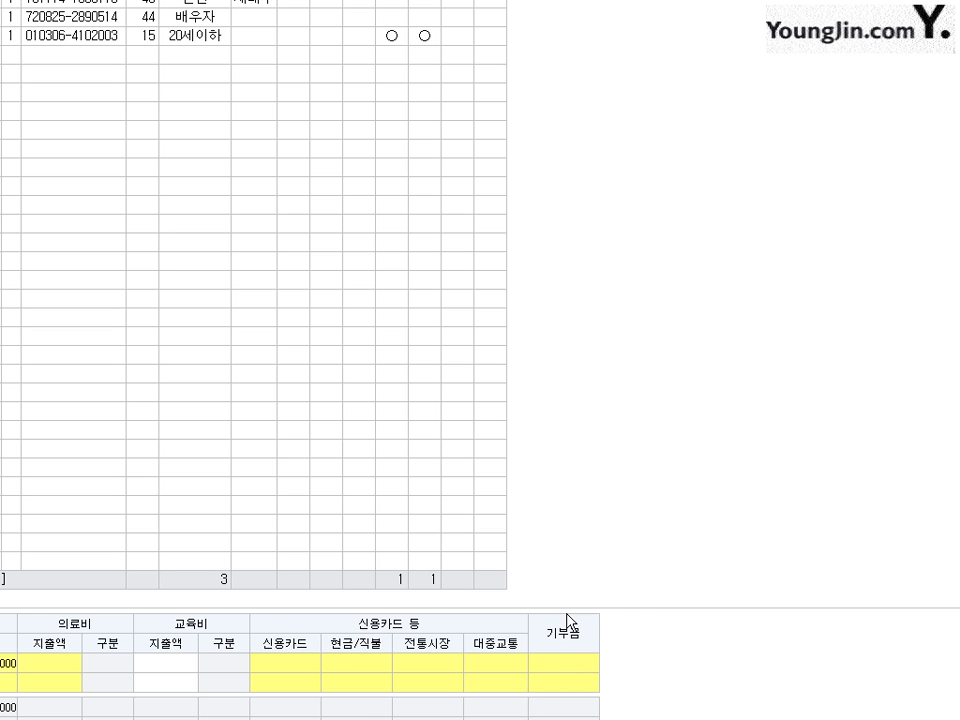
# - Open the donation statement and set the employee themself (본인) as donor
pyautogui.click(580, 668)
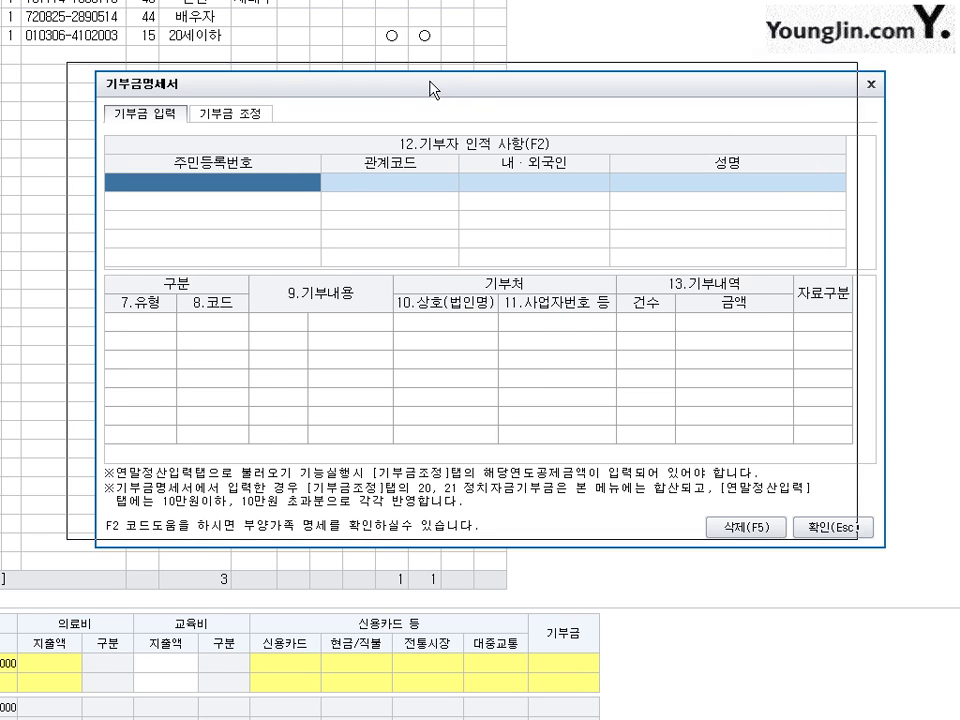
pyautogui.moveTo(433, 90); pyautogui.dragTo(377, 80)
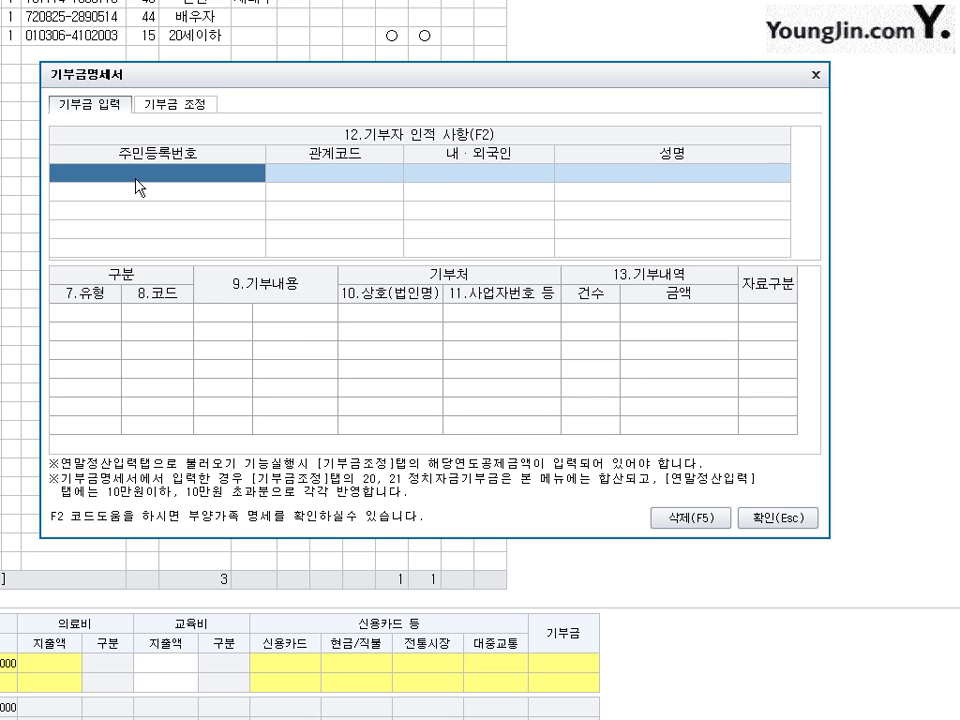
pyautogui.press('F2')
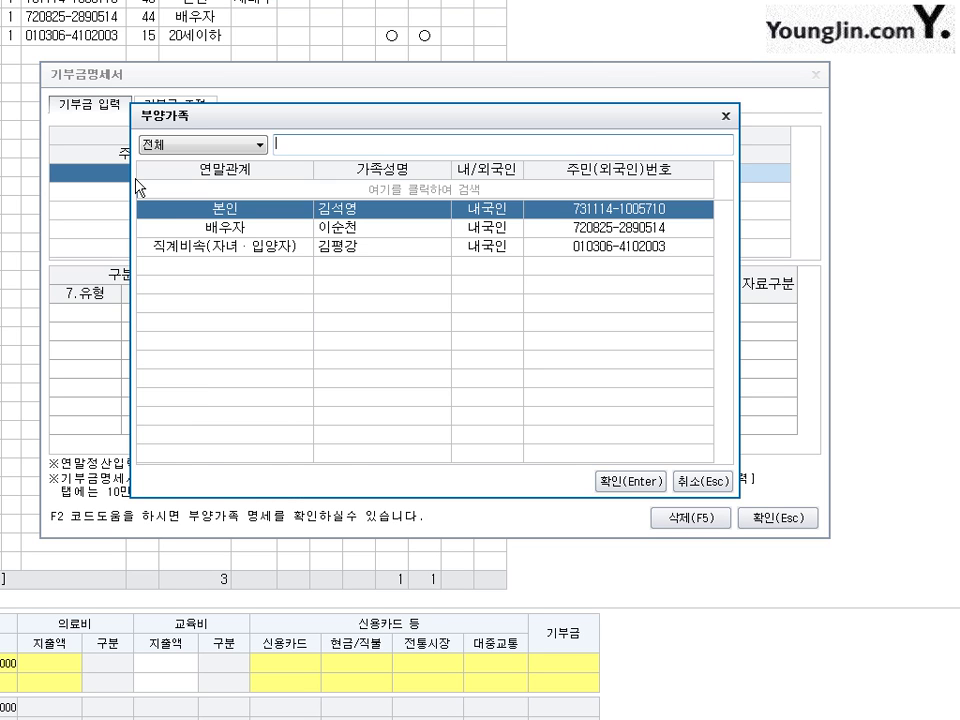
pyautogui.press('Escape')
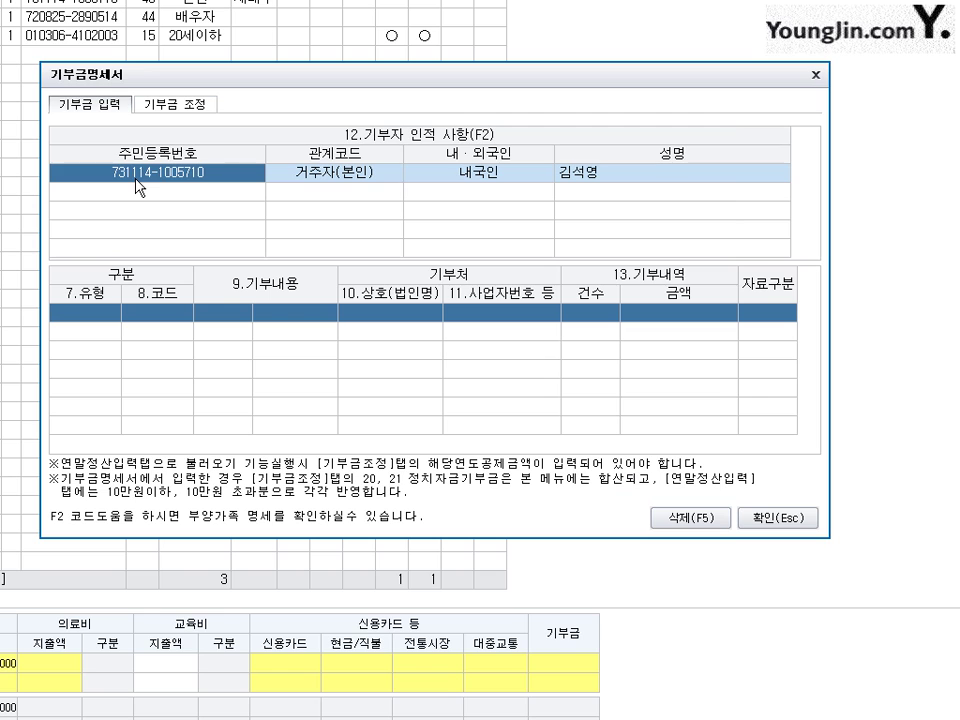
pyautogui.click(108, 316)
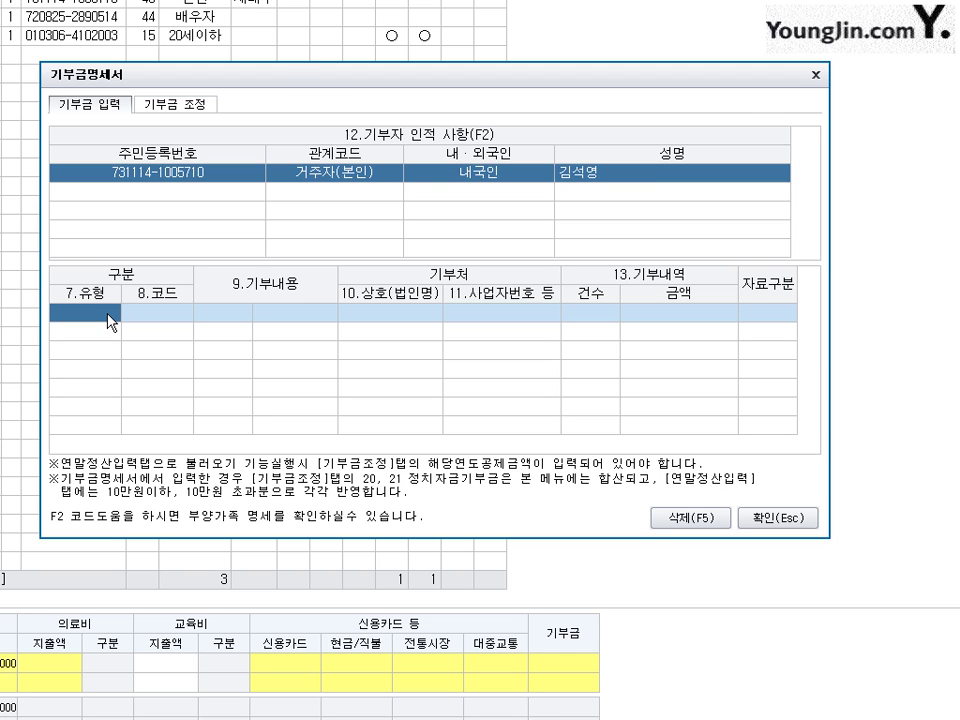
# - Set the first donation row's type to code 10 statutory donation
pyautogui.press('F2')
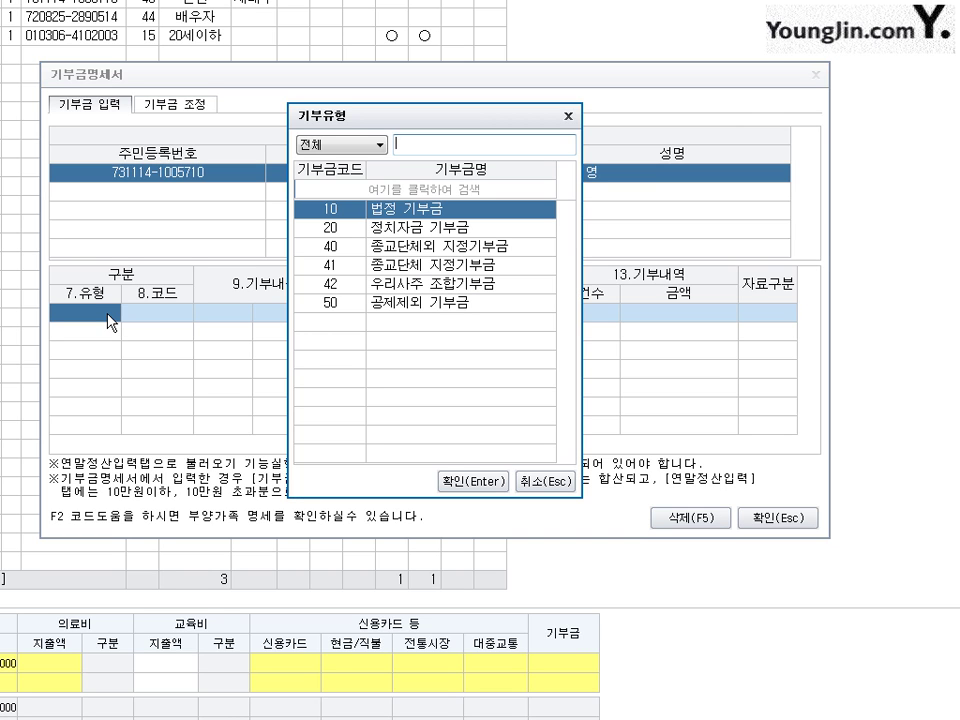
pyautogui.press('Return')
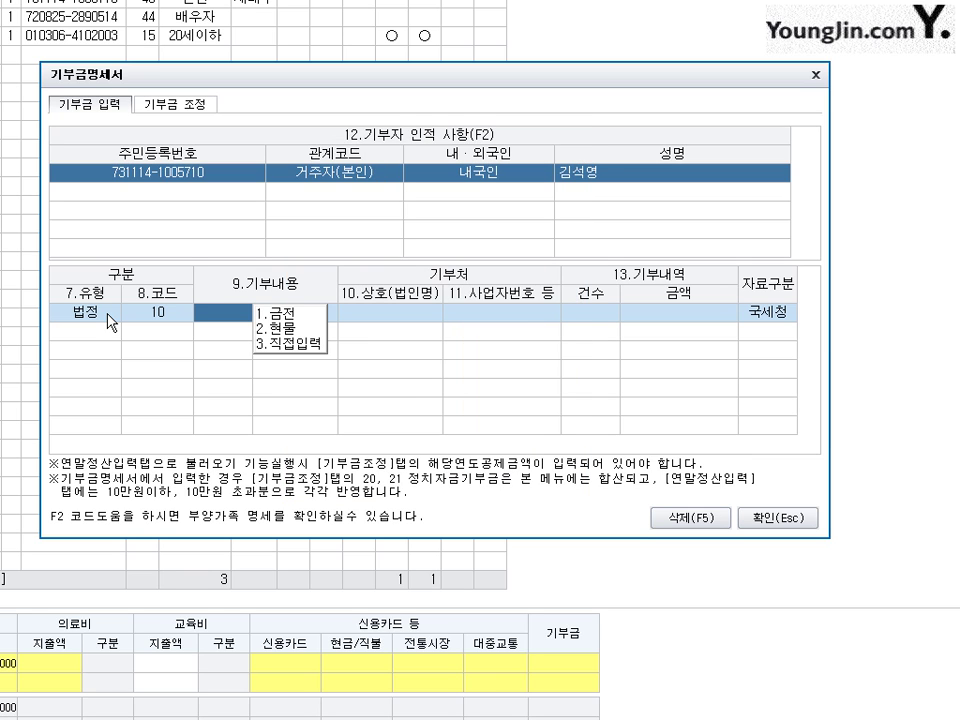
pyautogui.click(362, 318)
pyautogui.click(220, 313)
pyautogui.click(366, 318)
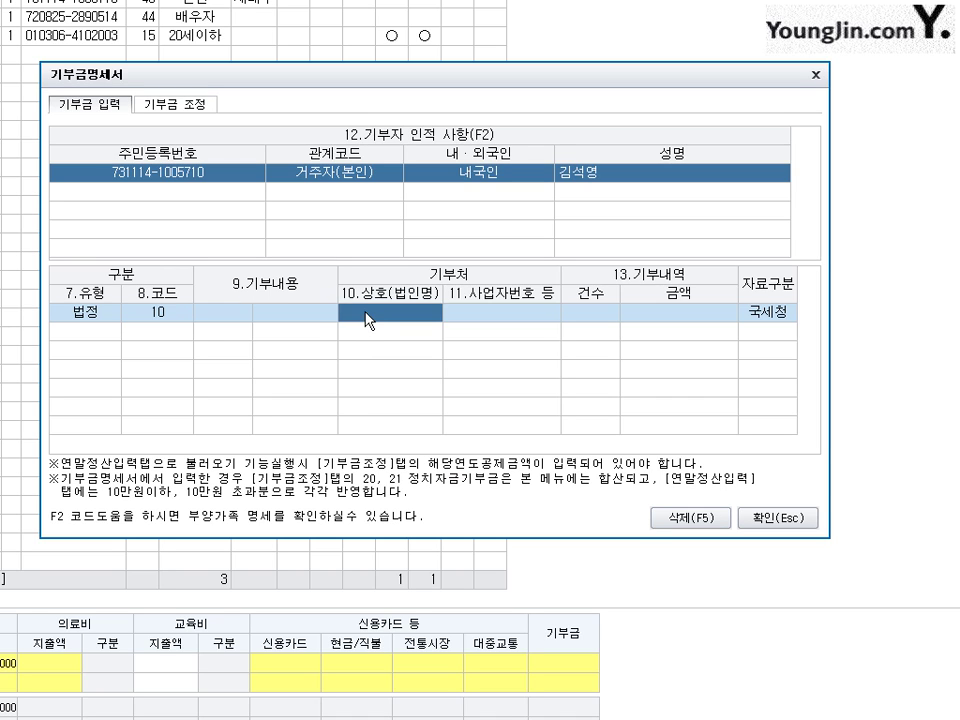
pyautogui.click(228, 314)
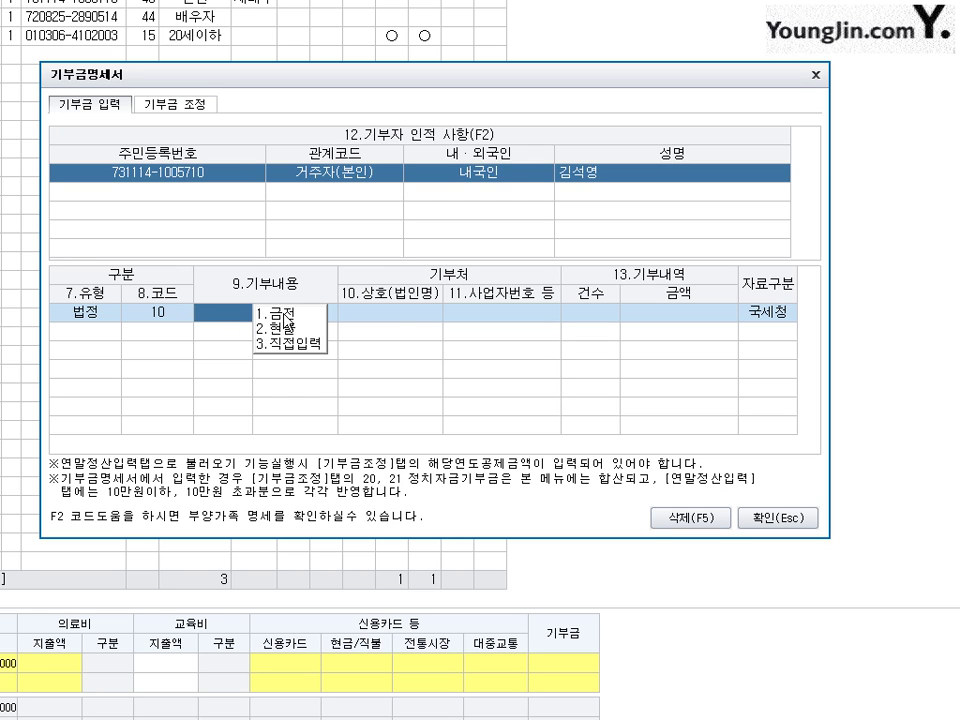
pyautogui.click(398, 316)
pyautogui.click(245, 314)
pyautogui.click(364, 314)
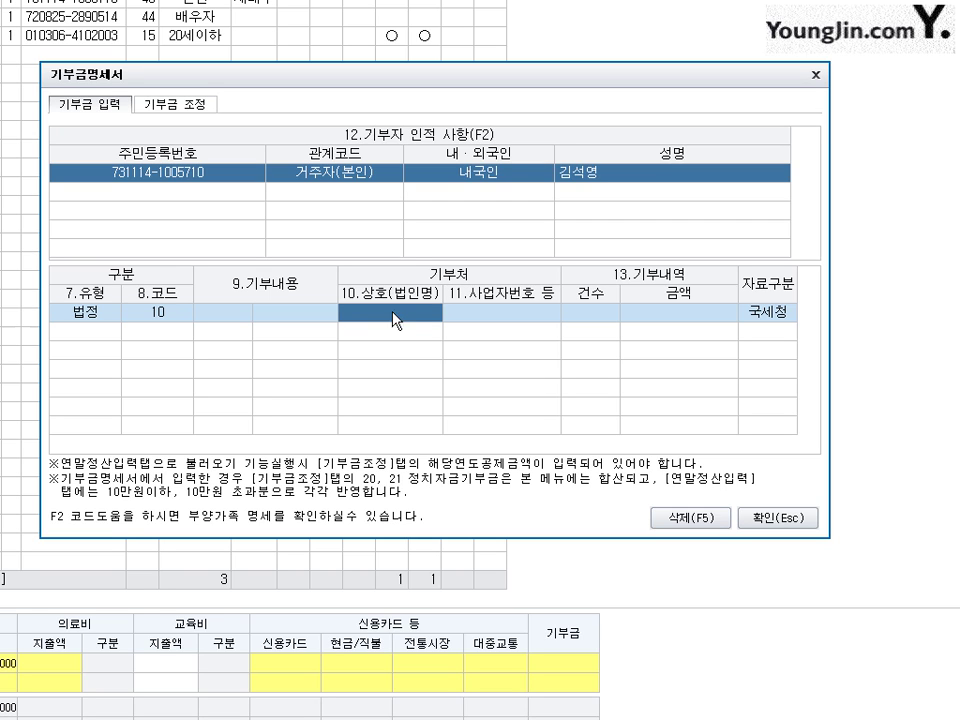
# - Enter a 50,000 donation amount, keeping 0.국세청 as the data source
pyautogui.press('Return')
pyautogui.press('Return')
pyautogui.press('Return')
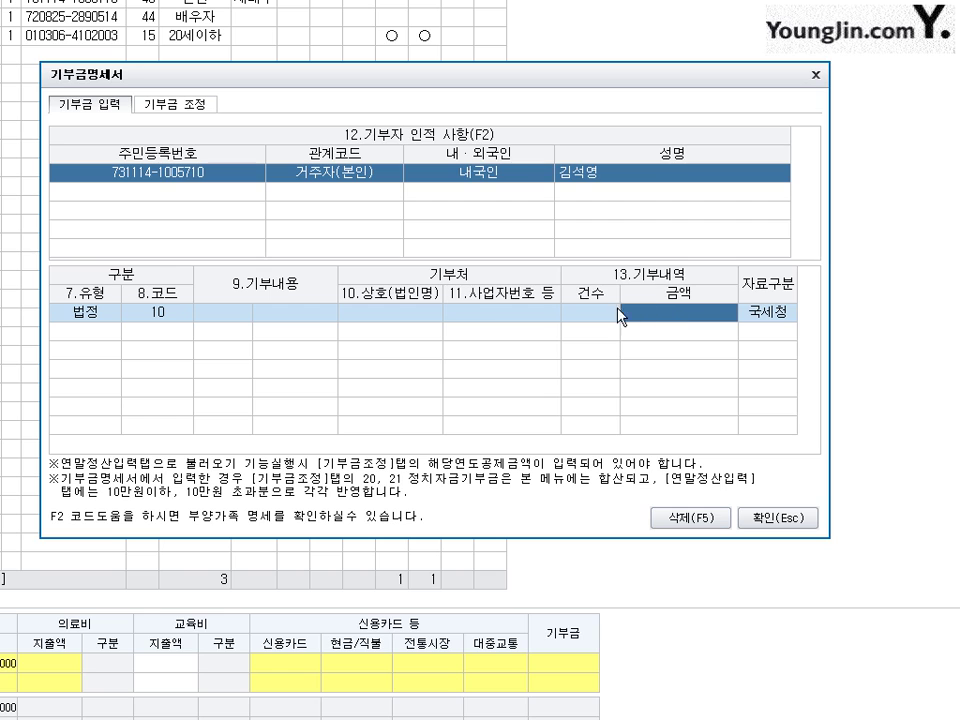
pyautogui.click(615, 314)
pyautogui.click(670, 318)
pyautogui.write('500000')
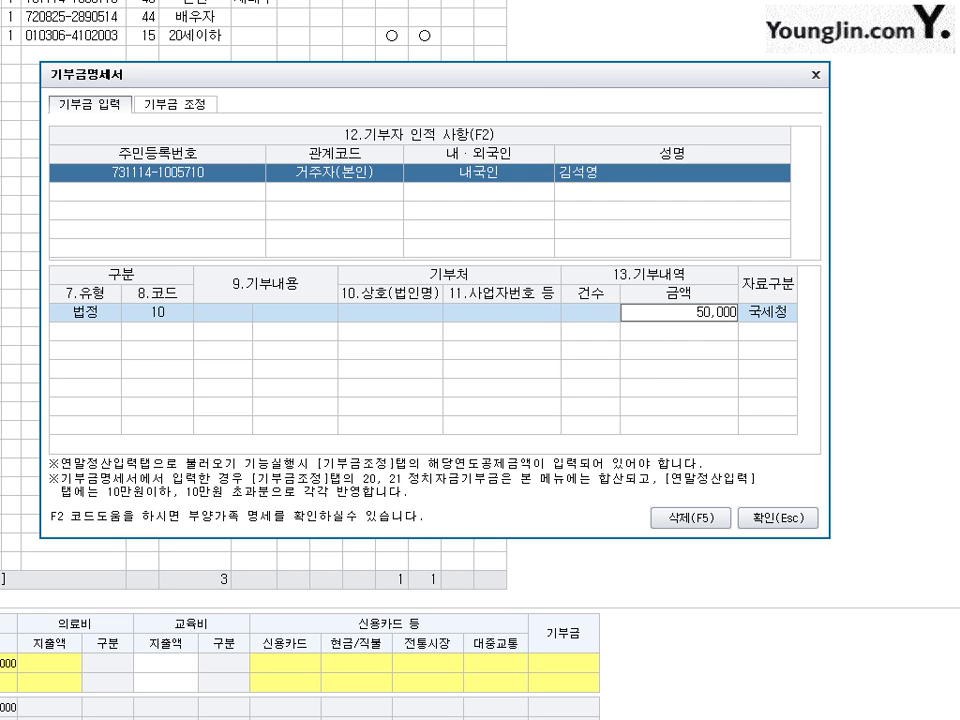
pyautogui.press('Return')
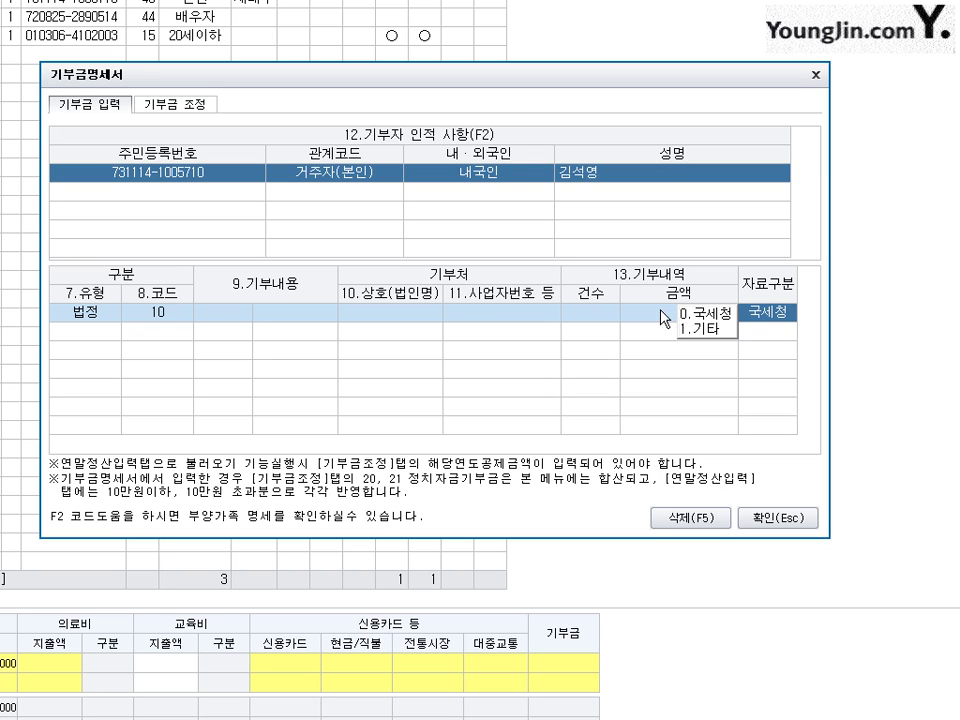
pyautogui.click(689, 316)
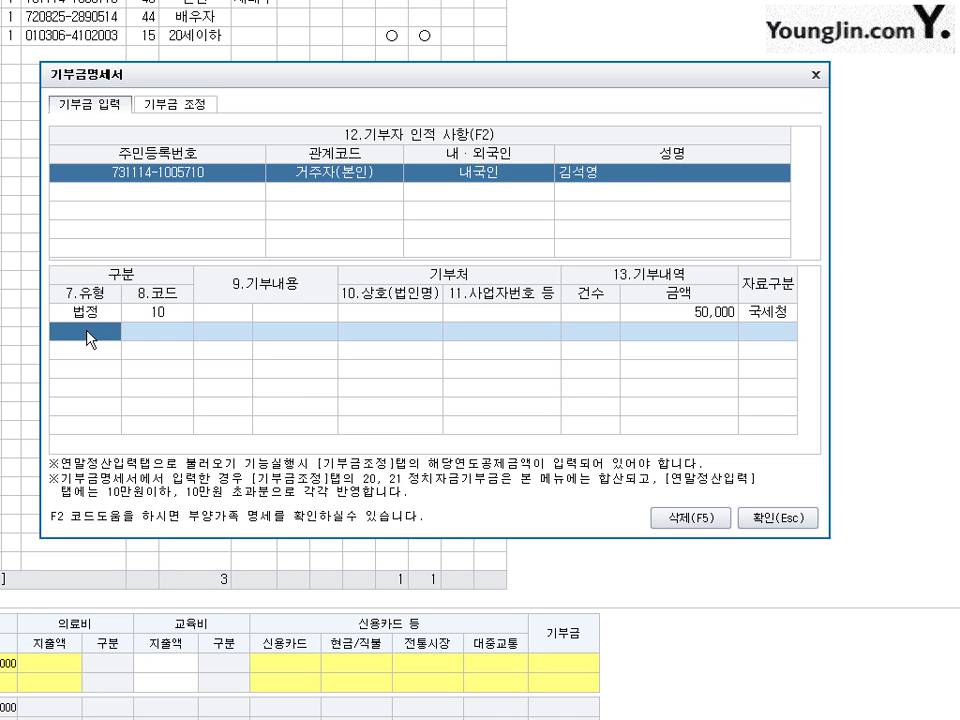
# - Add a code 40 designated donation of 250,000 to 세이브더칠드런, sourced from National Tax Service
pyautogui.press('F2')
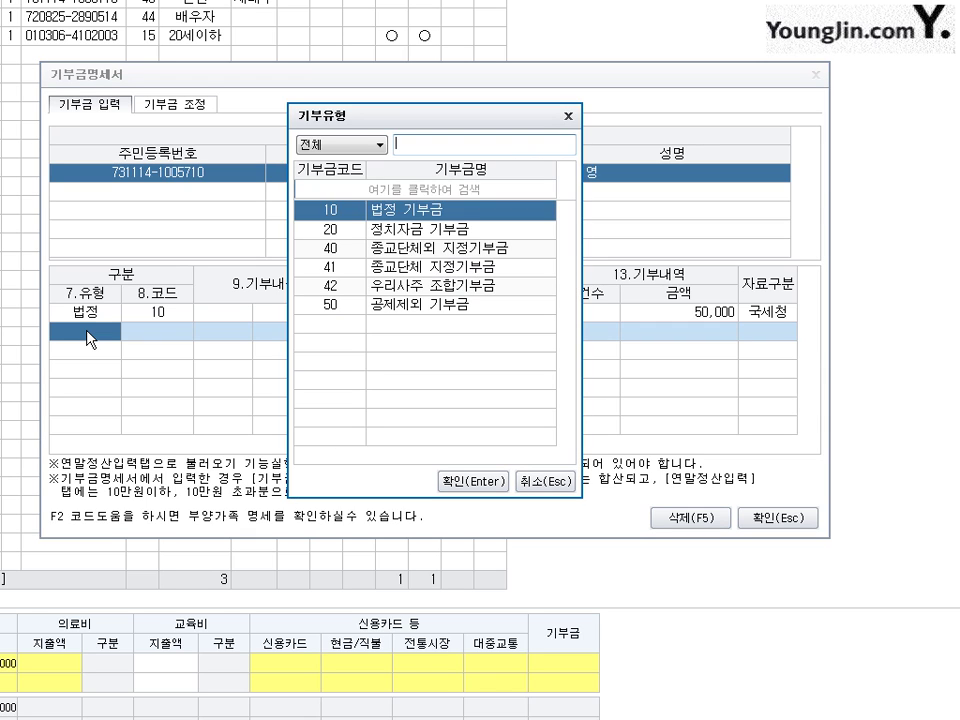
pyautogui.press('Down')
pyautogui.press('Down')
pyautogui.press('Down')
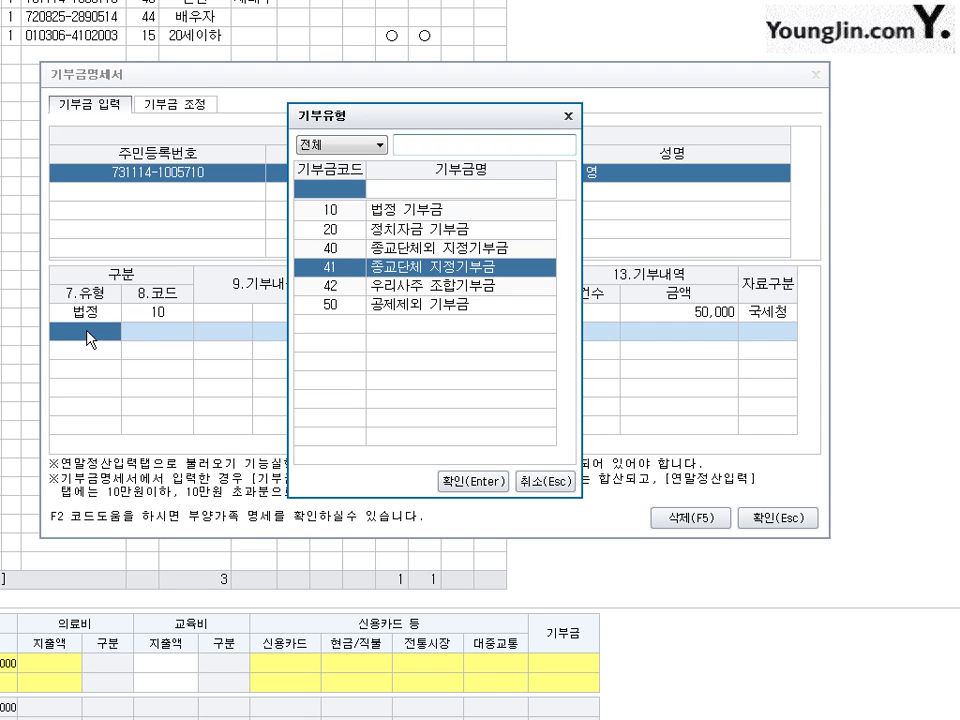
pyautogui.press('Up')
pyautogui.press('Return')
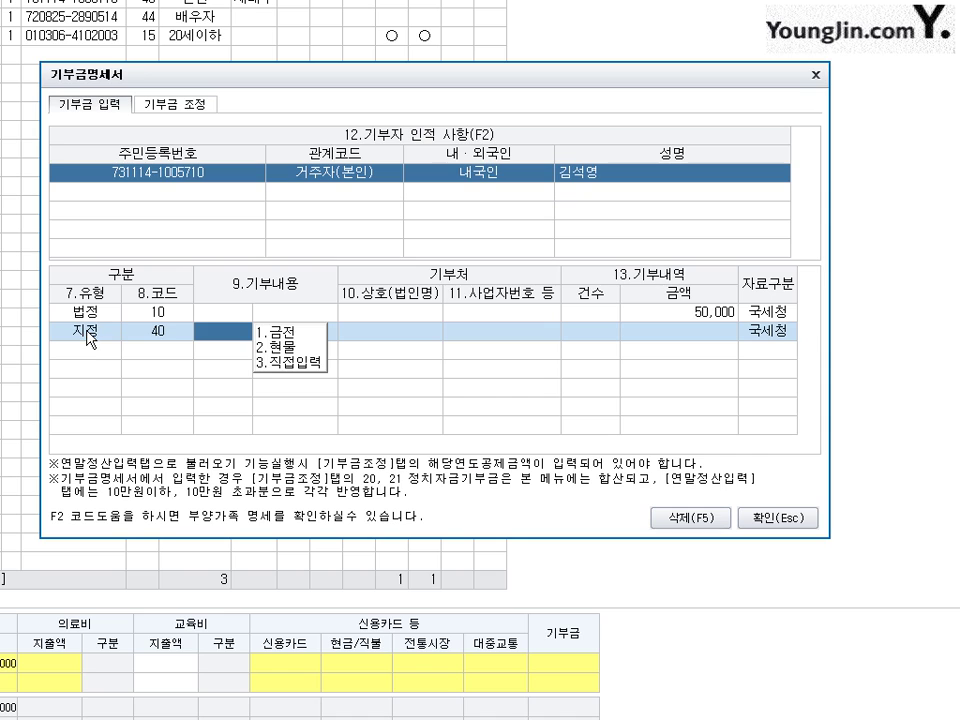
pyautogui.press('Return')
pyautogui.press('Return')
pyautogui.press('Return')
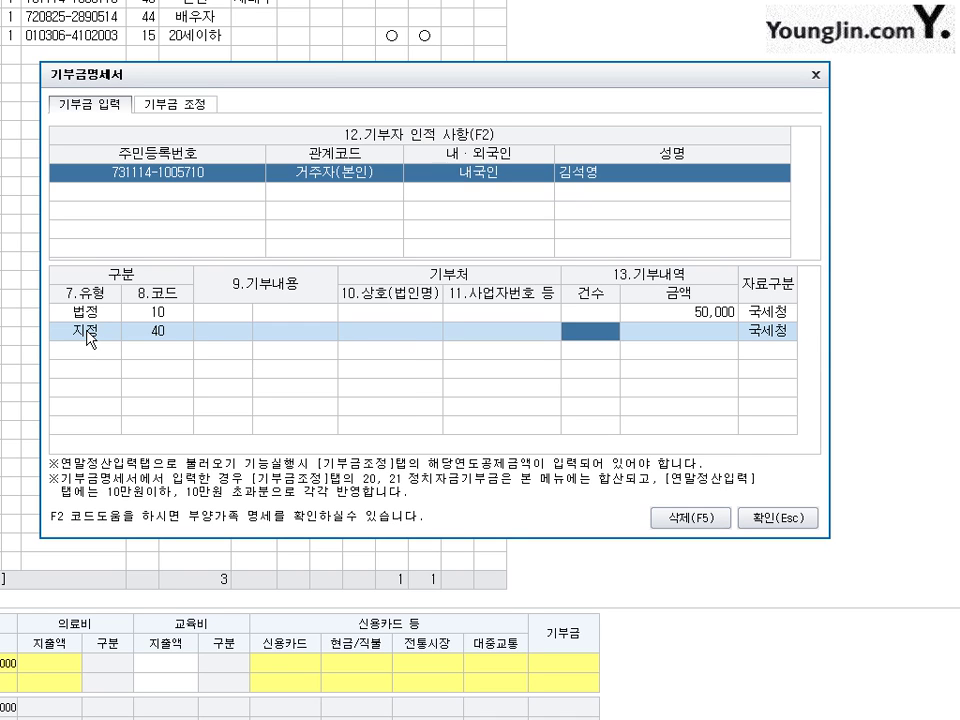
pyautogui.press('Left')
pyautogui.press('Left')
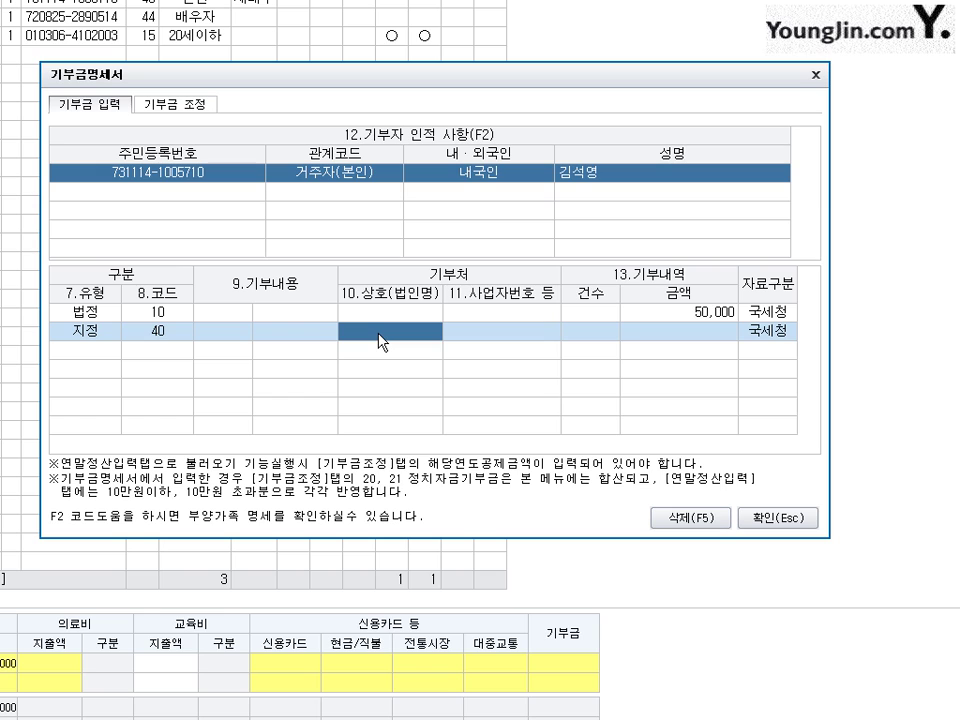
pyautogui.write('세이브더칠')
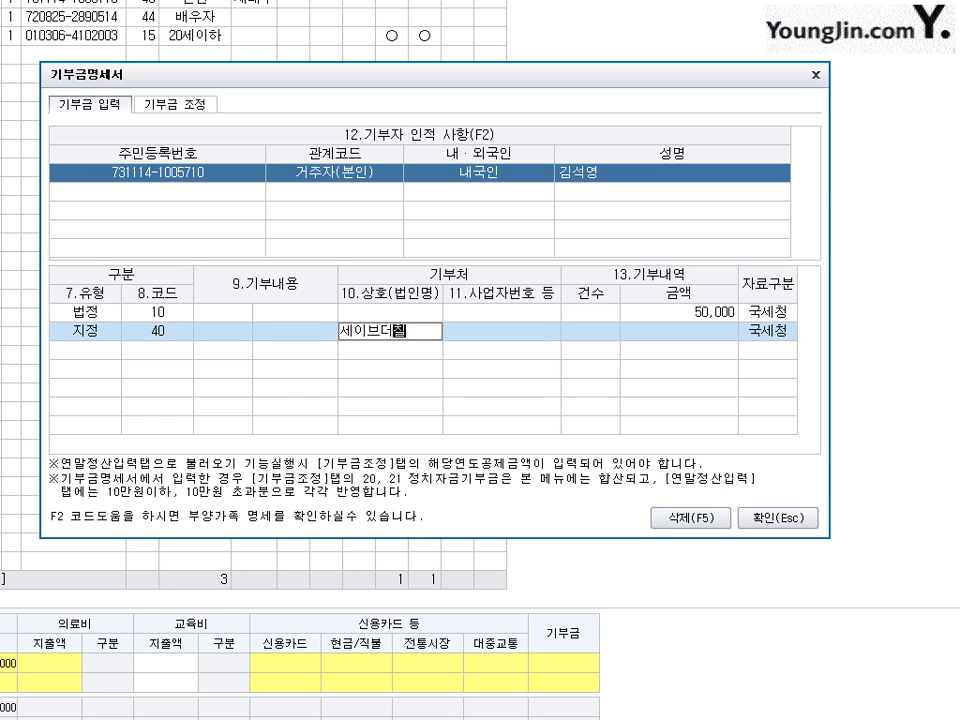
pyautogui.write('드런')
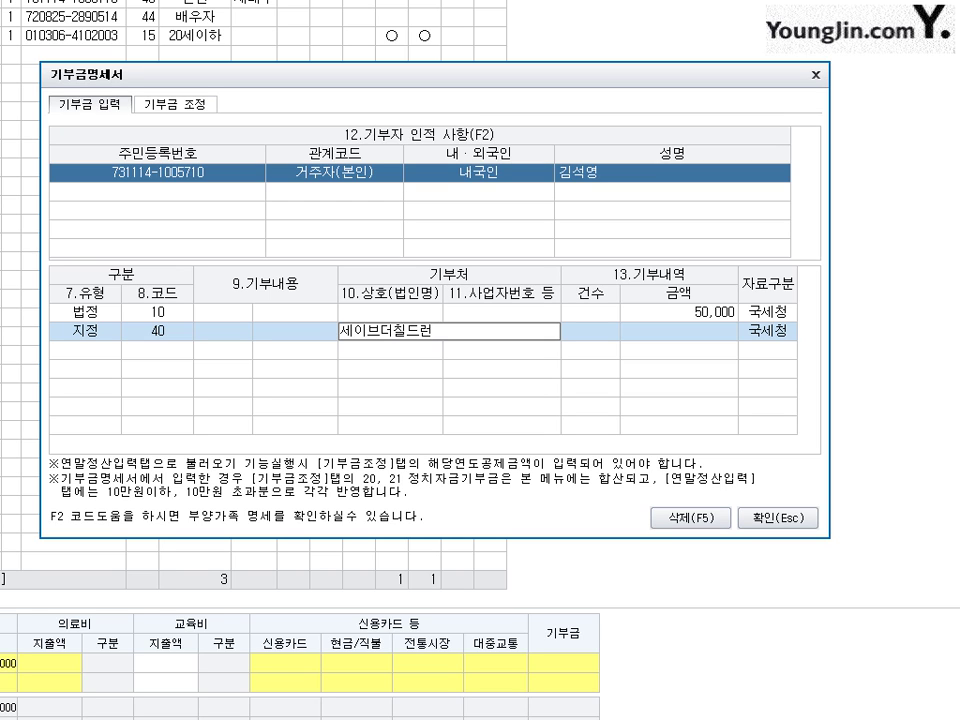
pyautogui.press('Return')
pyautogui.press('Return')
pyautogui.press('Return')
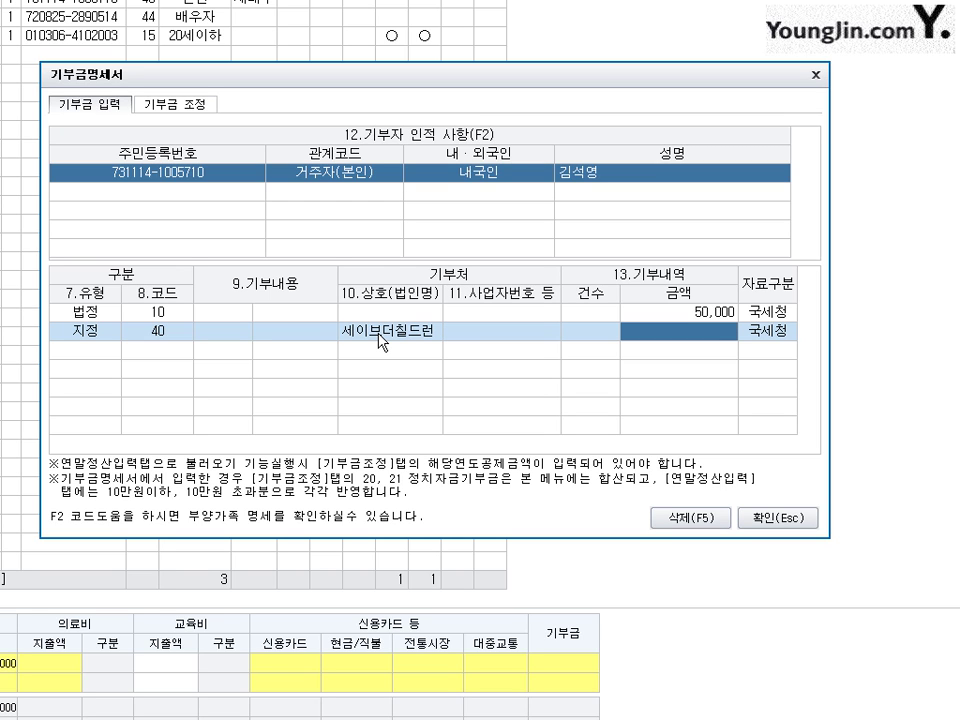
pyautogui.write('2500000')
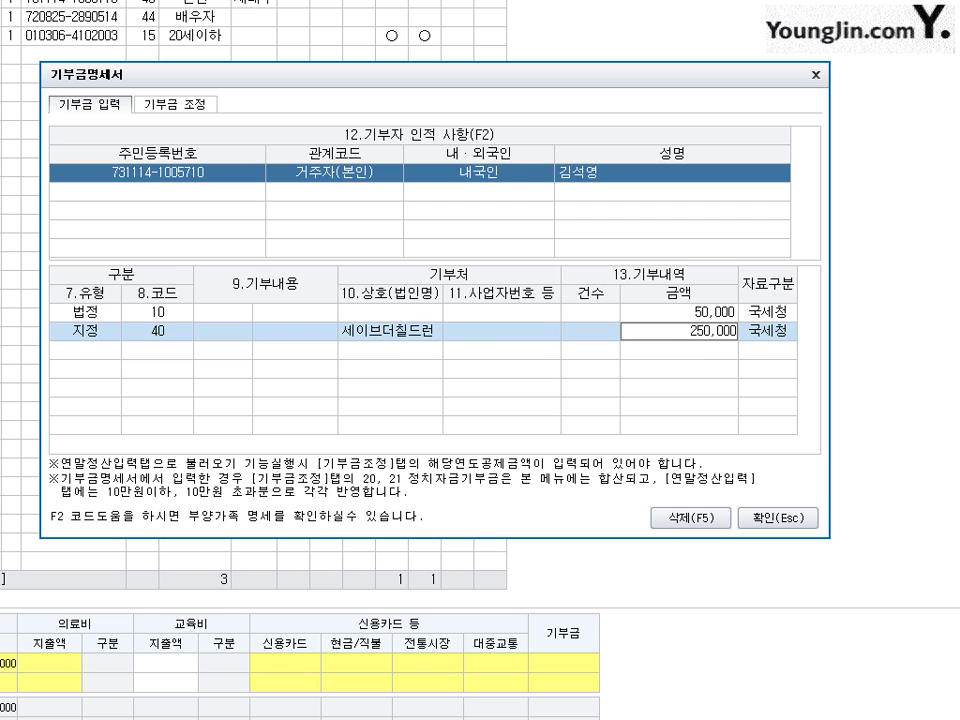
pyautogui.press('Return')
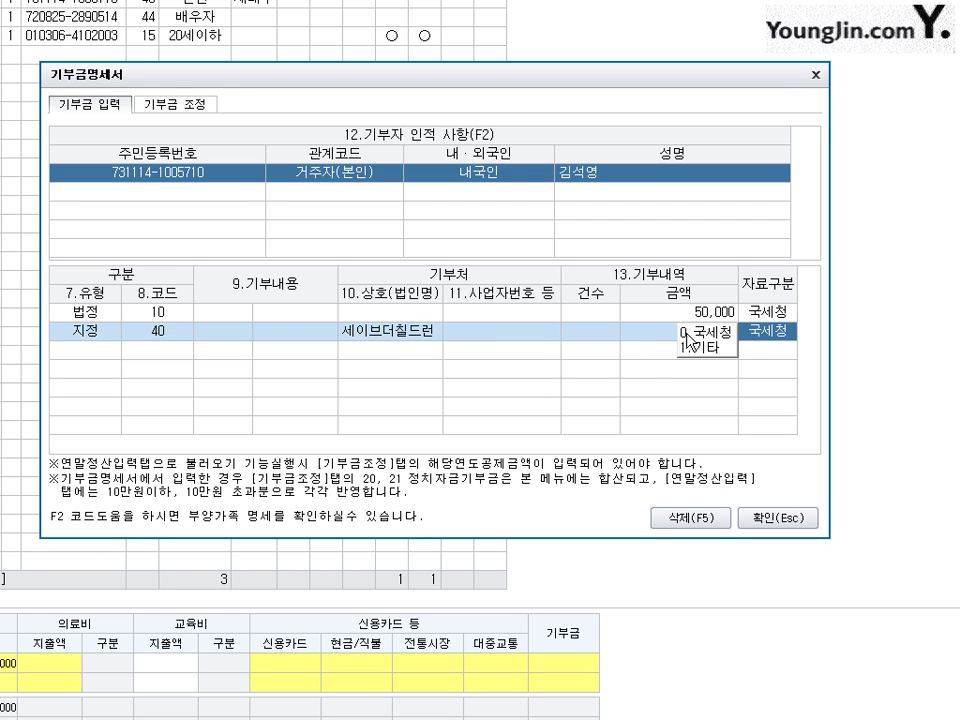
pyautogui.click(686, 333)
# - Add a code 41 religious donation of 500,000 to 주님교회 with data source 1.기타
pyautogui.click(99, 350)
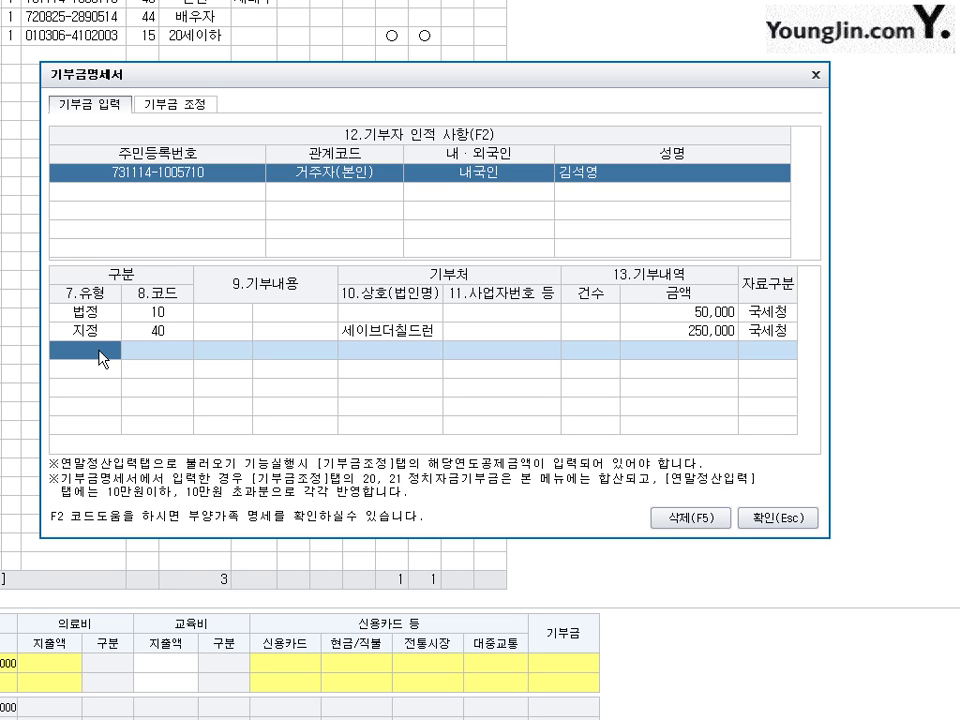
pyautogui.press('F2')
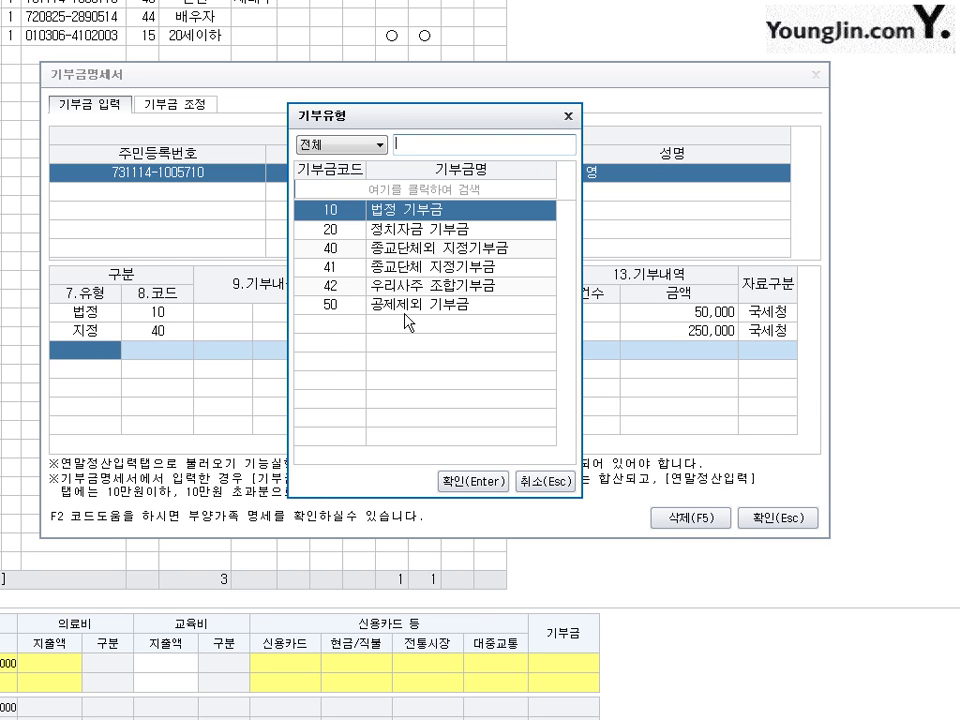
pyautogui.click(411, 267)
pyautogui.click(447, 486)
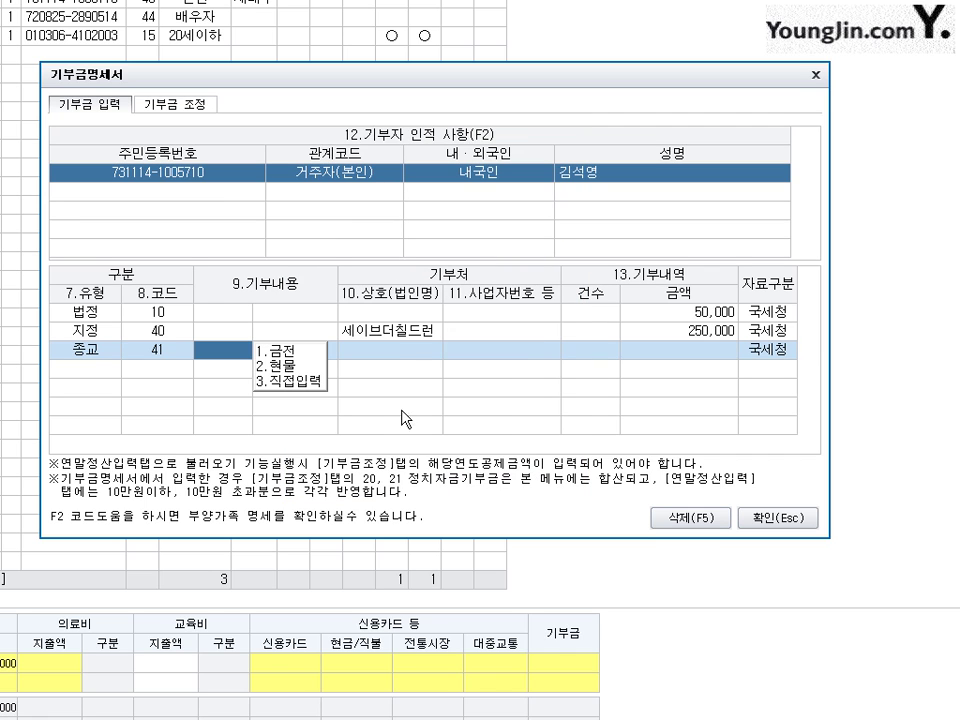
pyautogui.click(390, 352)
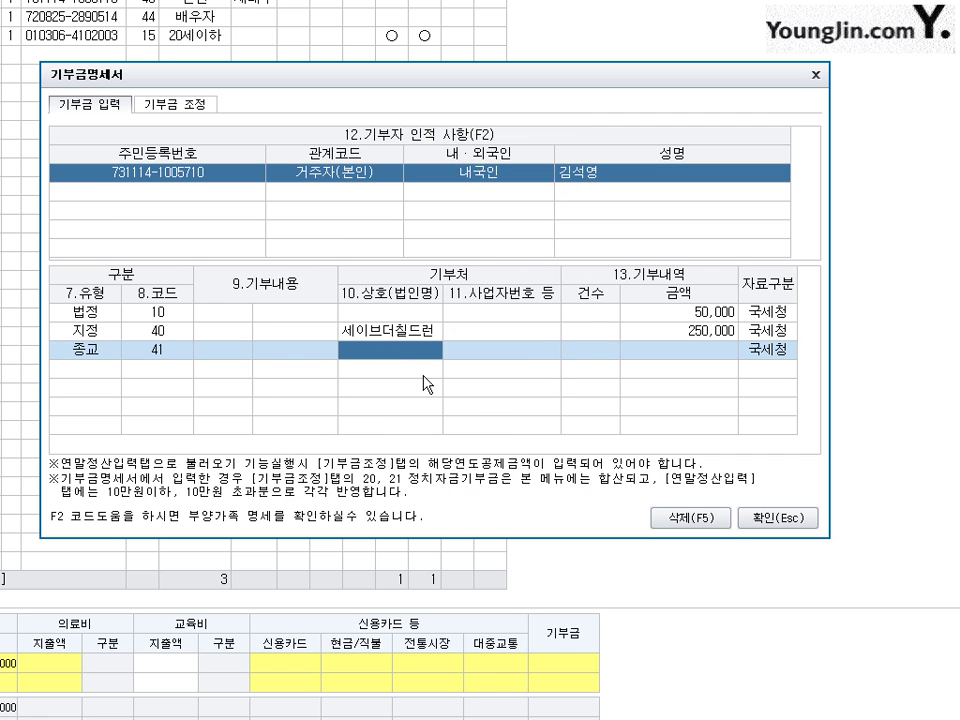
pyautogui.write('주님교회')
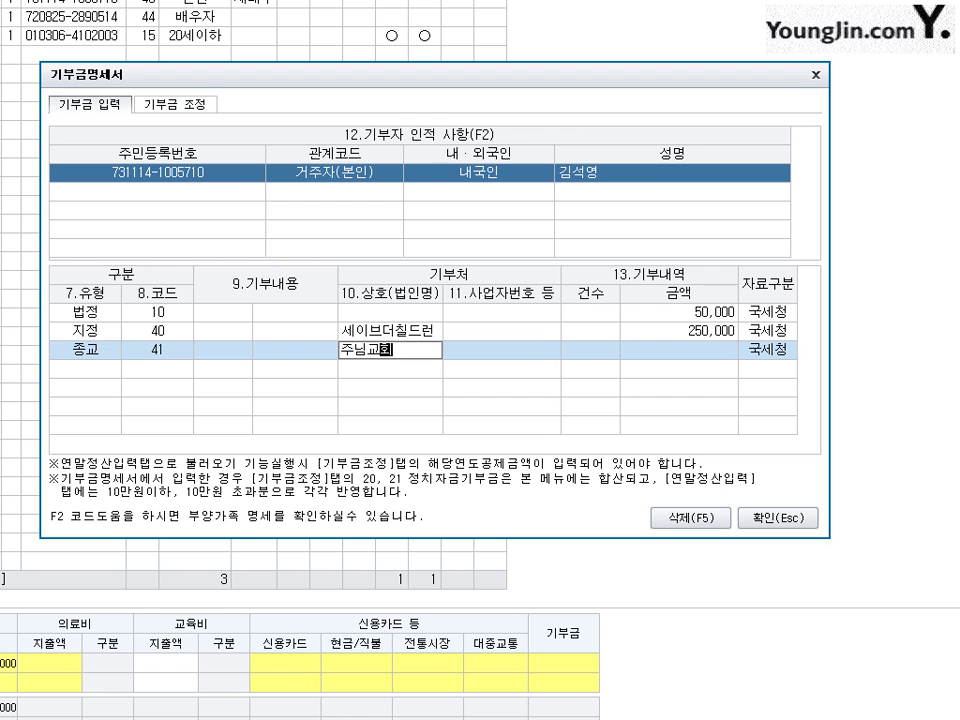
pyautogui.press('Return')
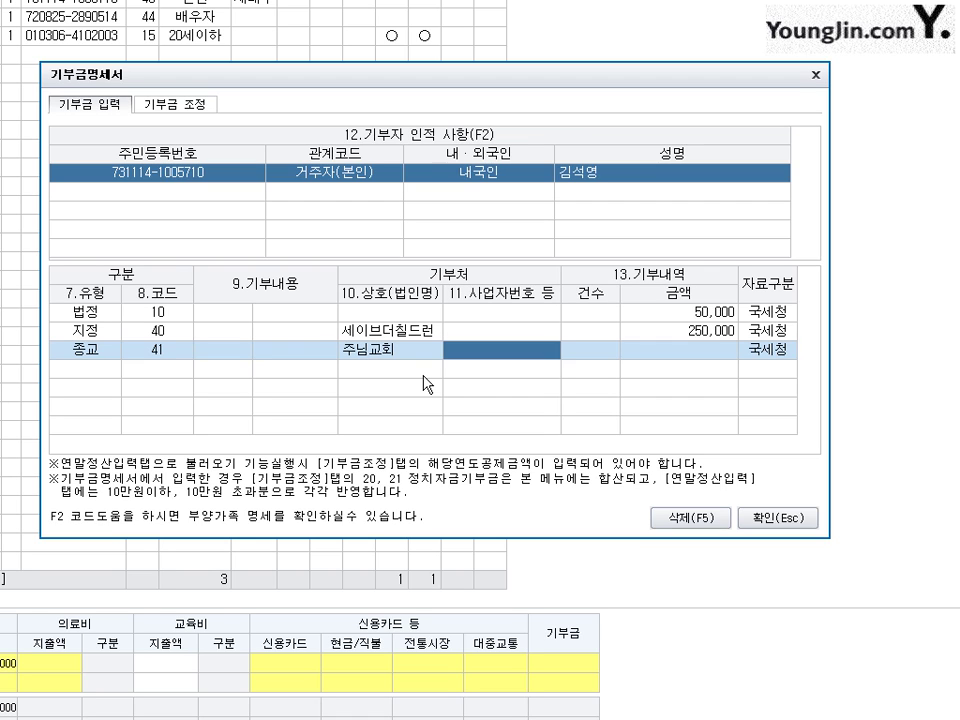
pyautogui.press('Return')
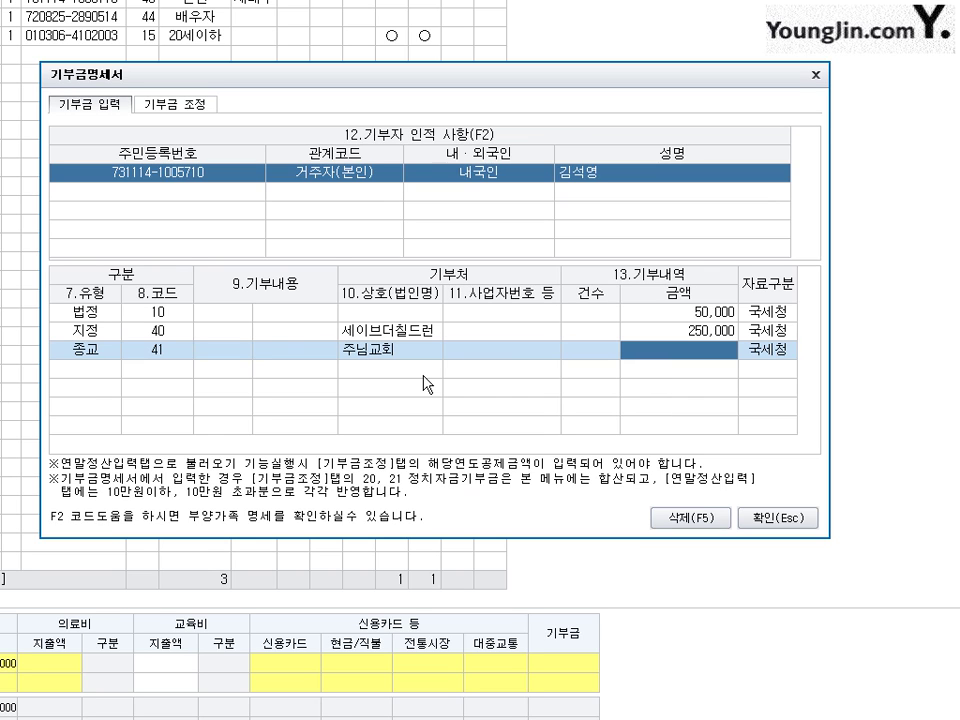
pyautogui.write('5000000')
pyautogui.press('Return')
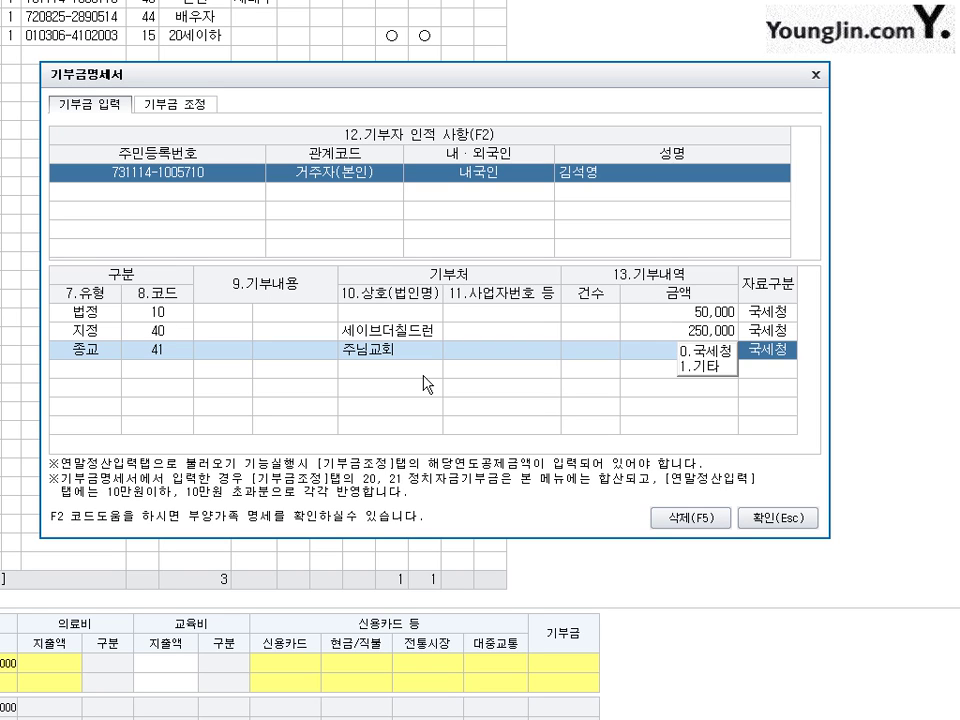
pyautogui.click(700, 367)
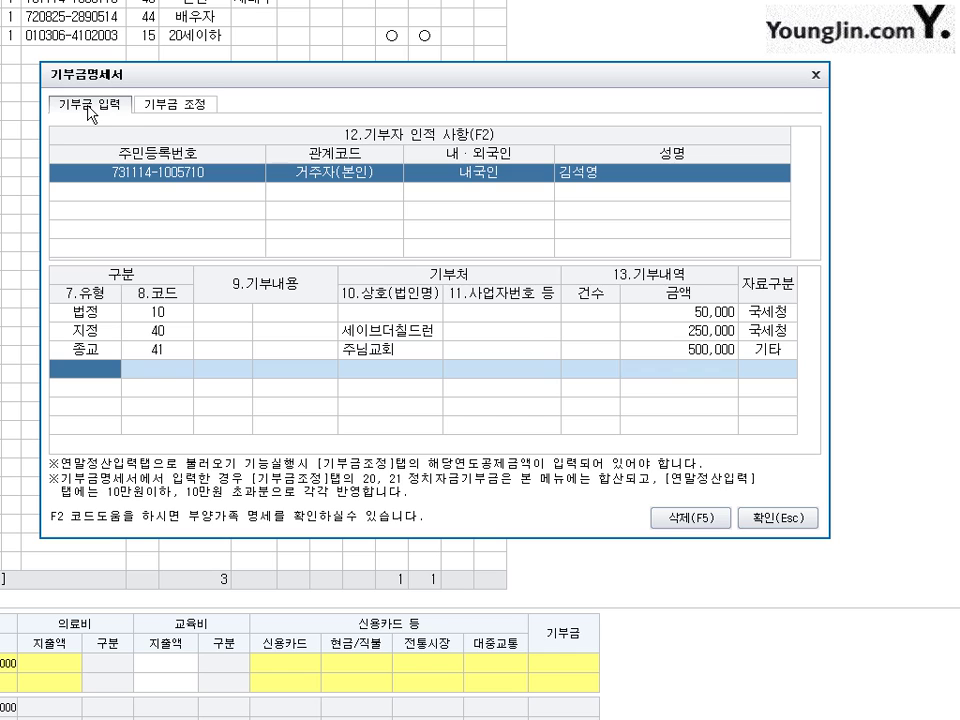
# - In the donation adjustment table, deduct the 50,000 statutory donation this year
pyautogui.click(182, 105)
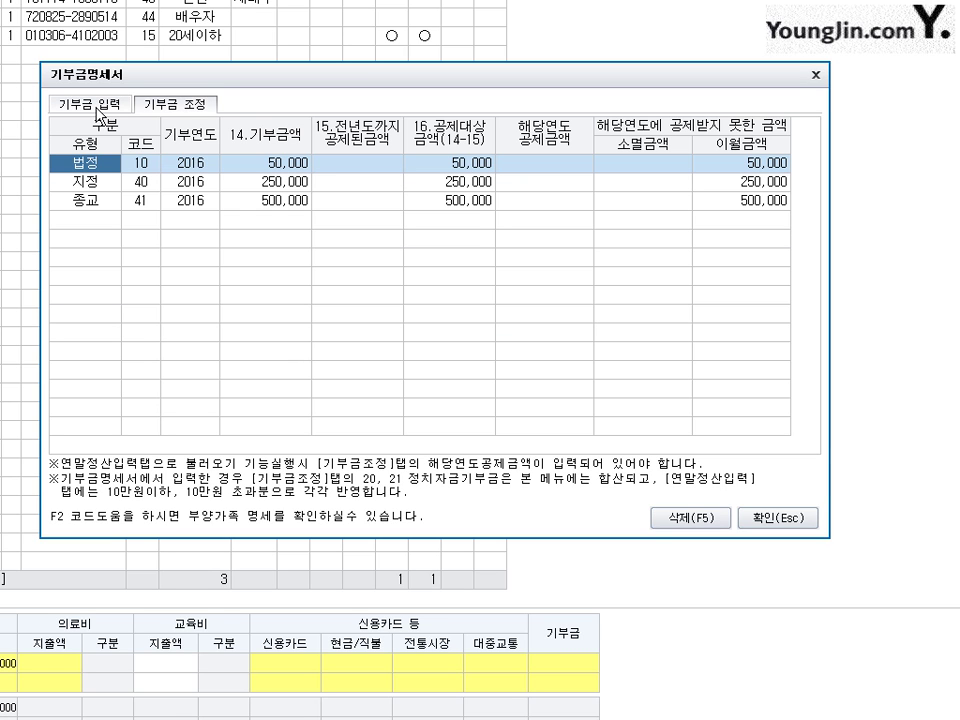
pyautogui.click(541, 173)
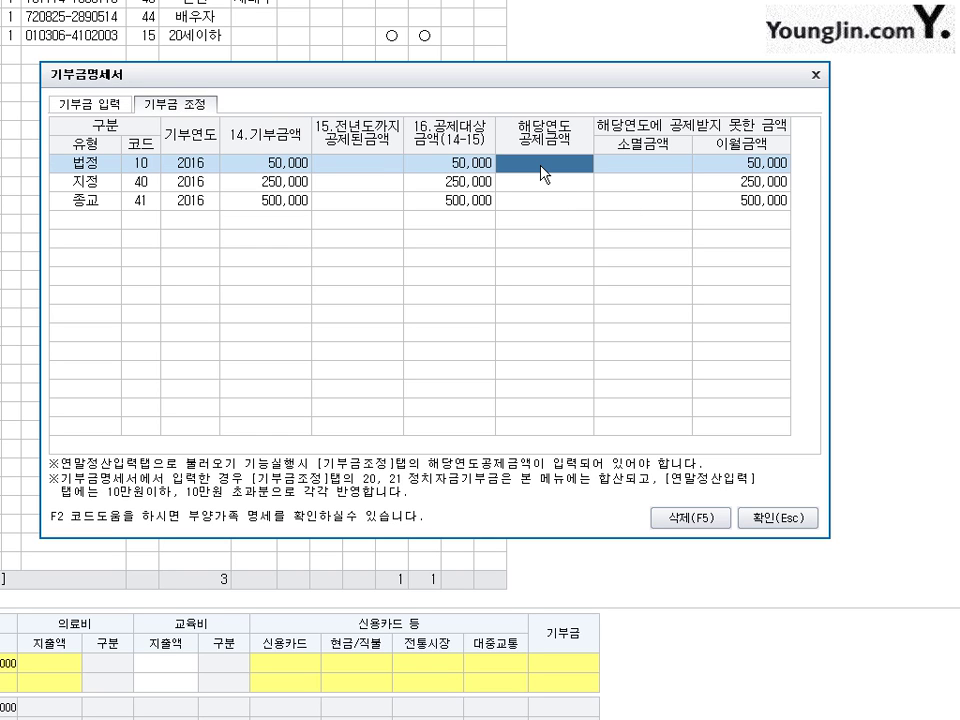
pyautogui.click(538, 183)
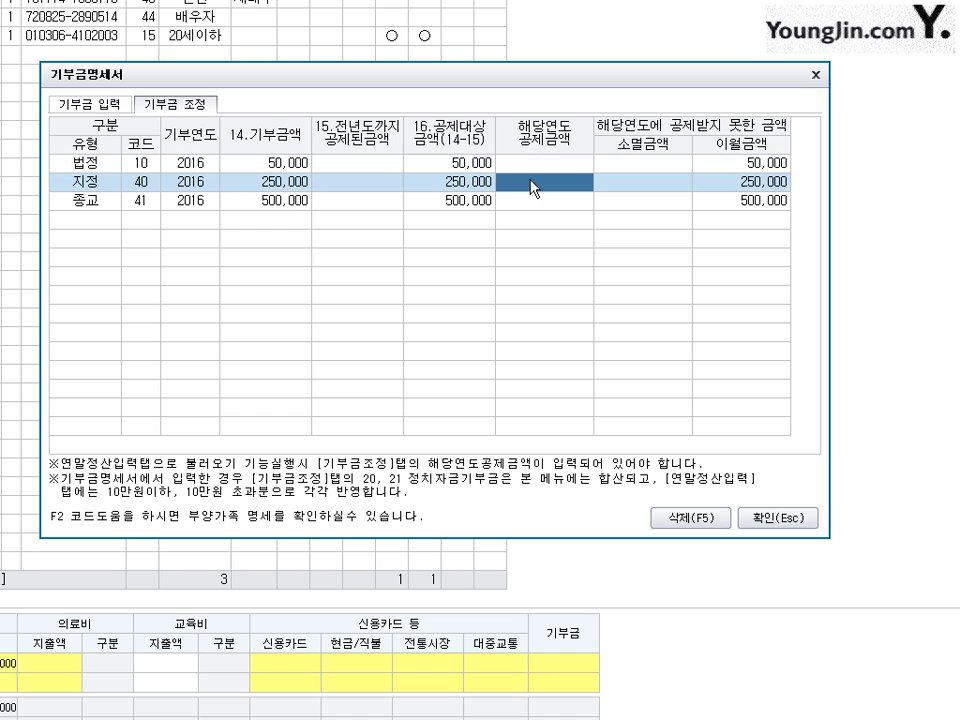
pyautogui.click(553, 165)
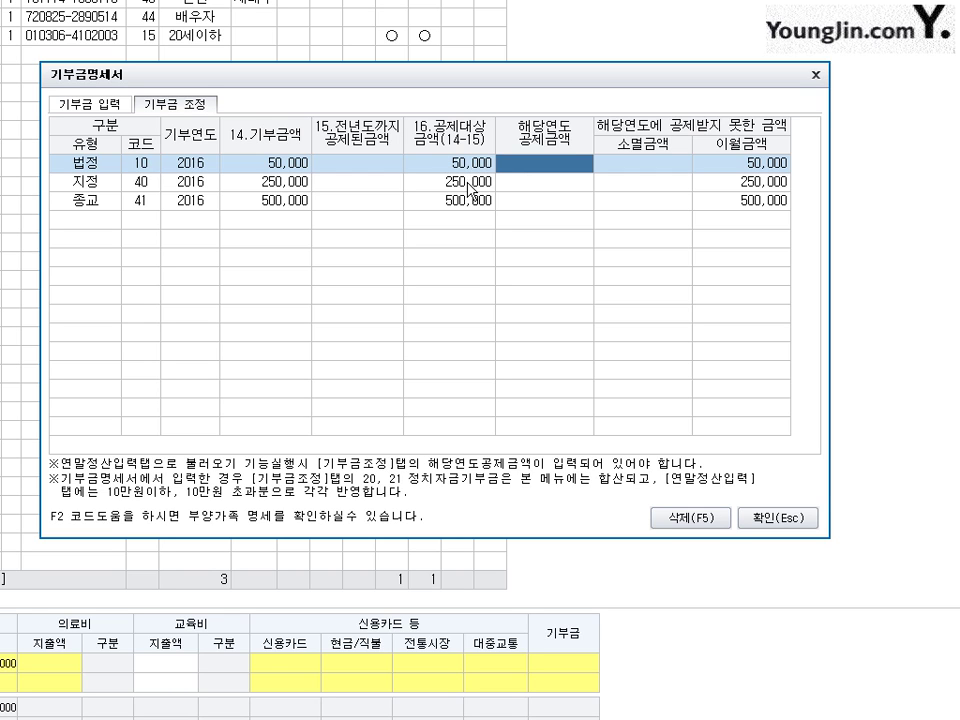
pyautogui.click(472, 201)
pyautogui.click(545, 167)
pyautogui.write('50')
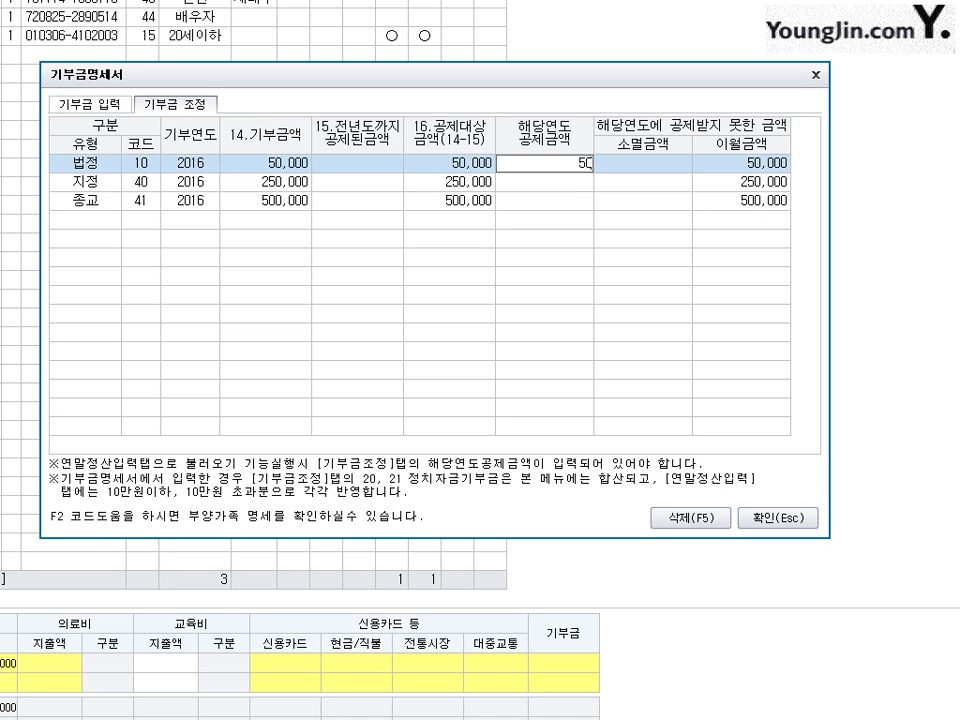
pyautogui.write(',000')
pyautogui.press('Return')
# - Deduct 250,000 designated and 500,000 religious donations in the current year
pyautogui.click(563, 185)
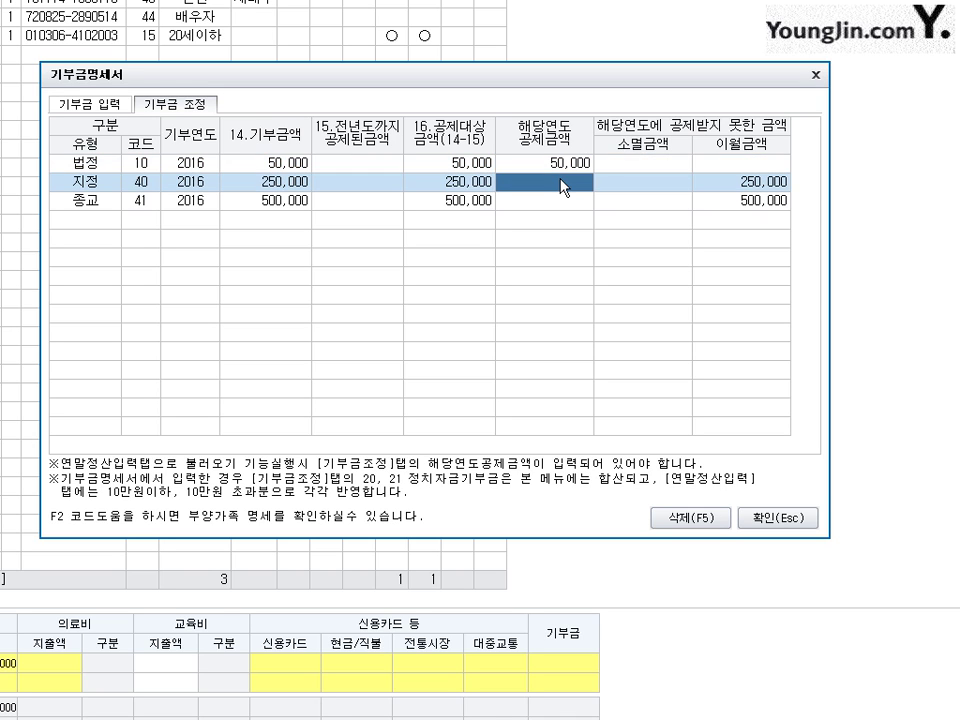
pyautogui.write('2500000')
pyautogui.press('Return')
pyautogui.press('Return')
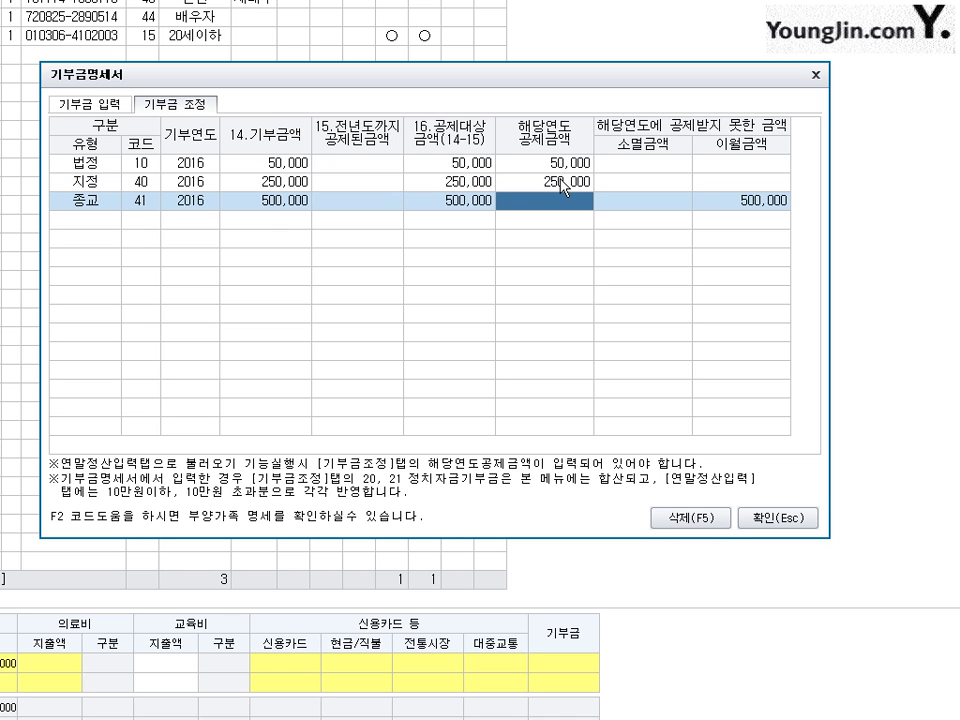
pyautogui.write('500000')
pyautogui.press('Return')
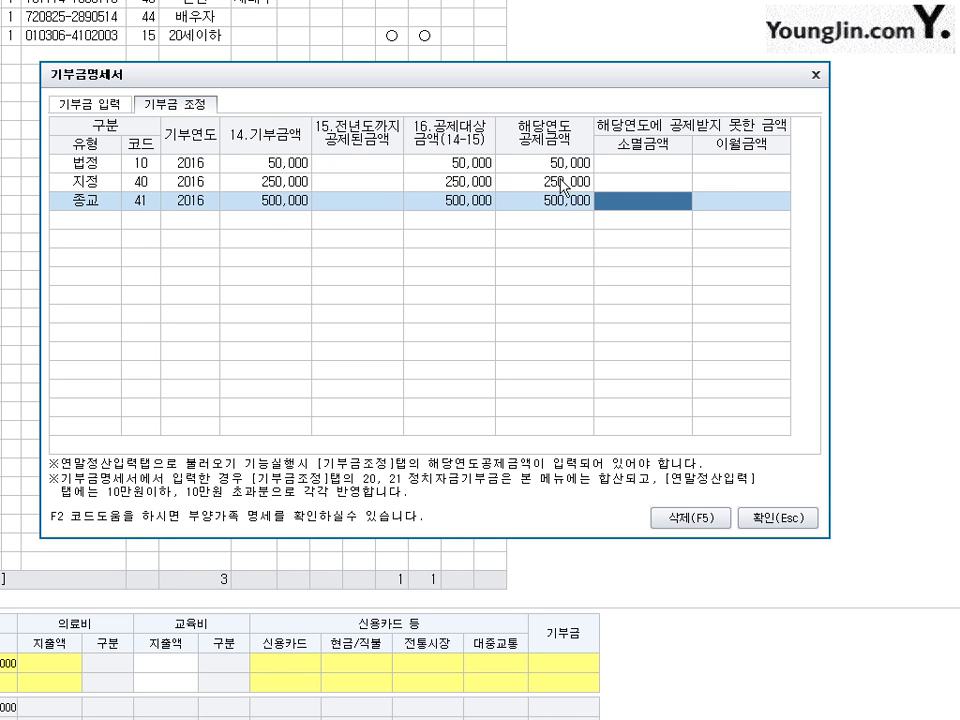
pyautogui.press('Return')
# - Review the current-year deduction amounts and close the donation statement
pyautogui.click(565, 202)
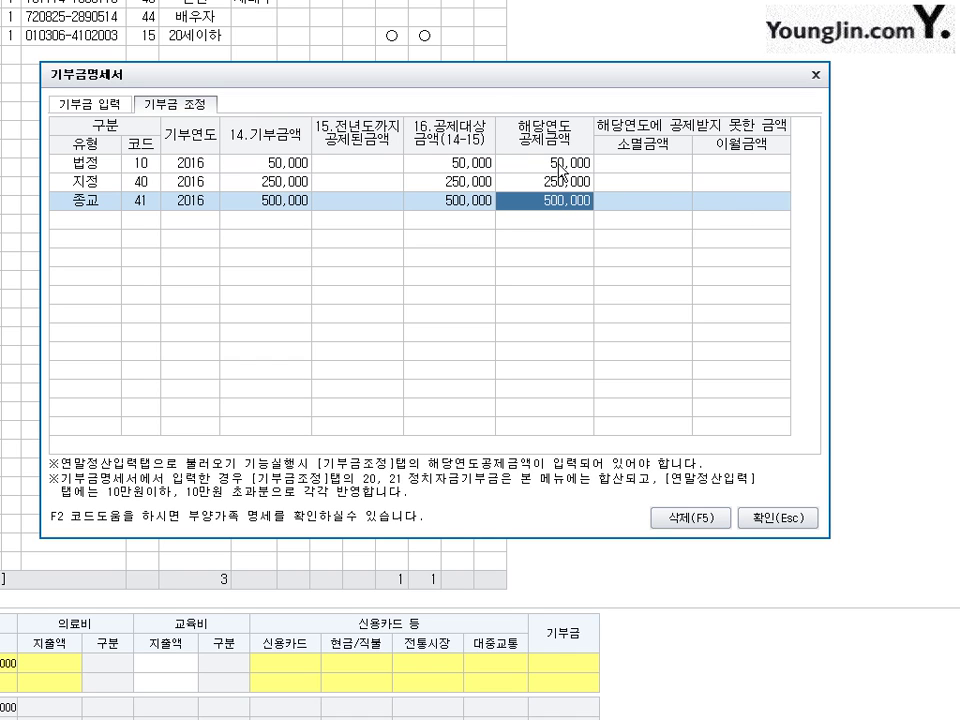
pyautogui.click(560, 163)
pyautogui.click(567, 182)
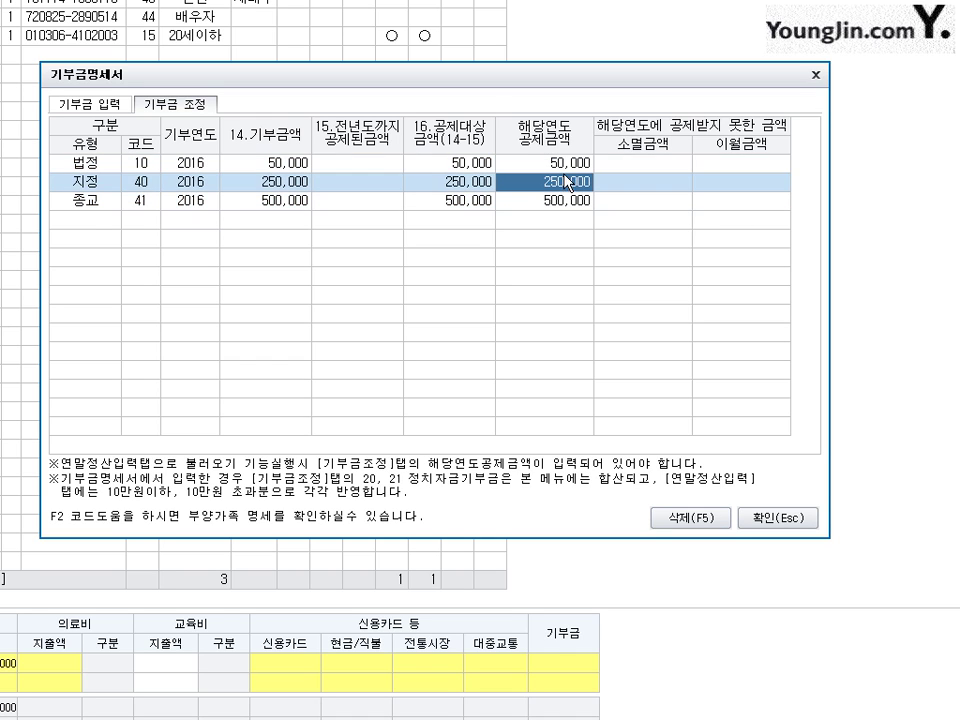
pyautogui.click(556, 202)
pyautogui.click(560, 163)
pyautogui.click(565, 182)
pyautogui.click(556, 202)
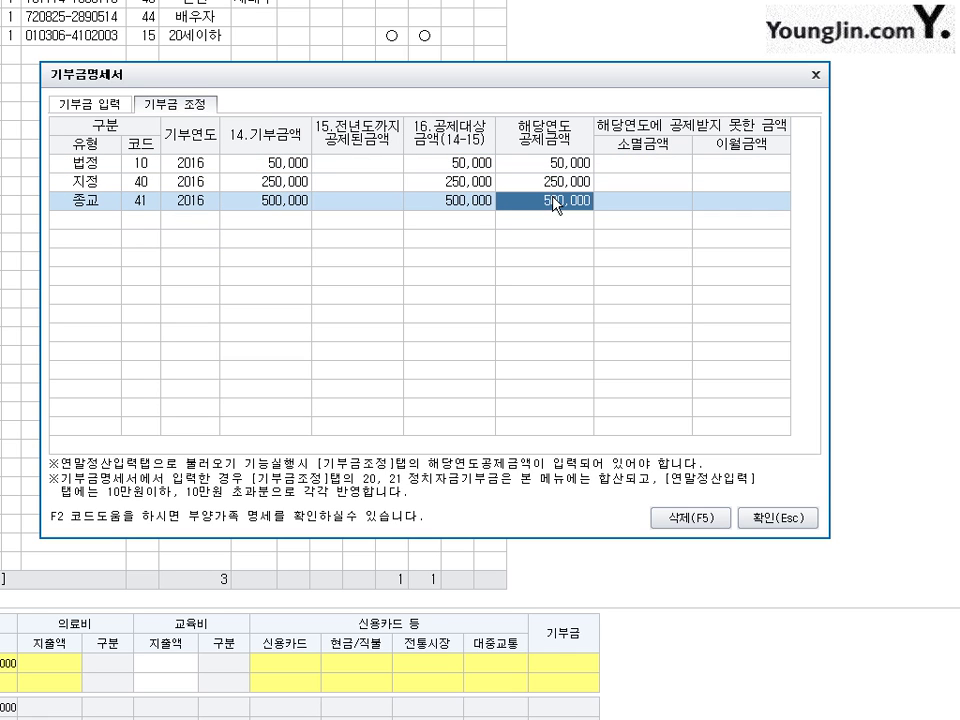
pyautogui.click(785, 520)
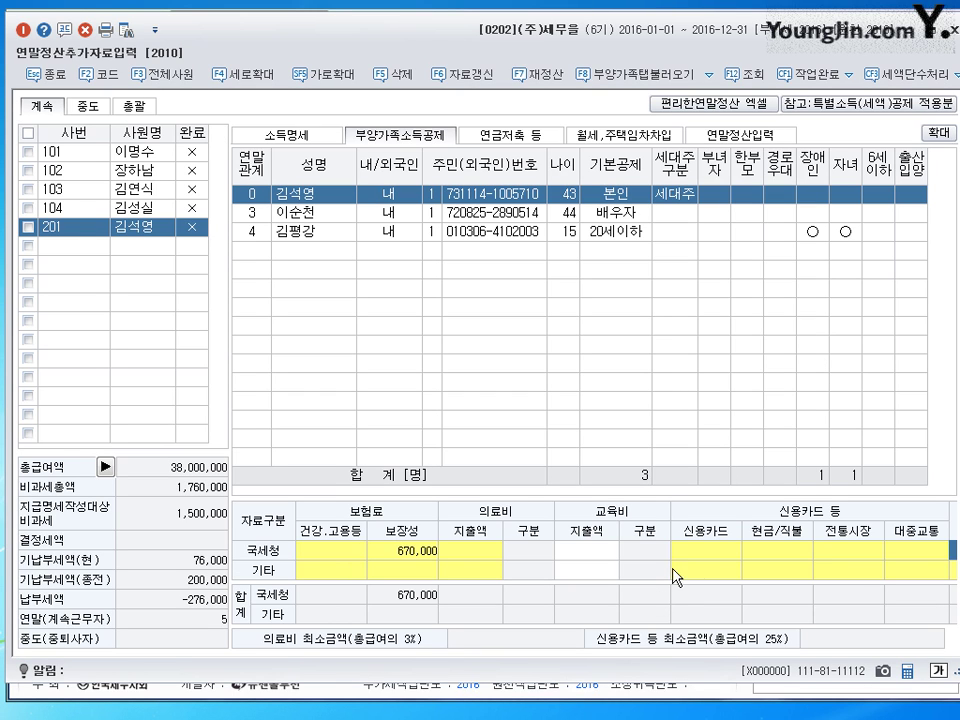
# - Enter 6,500,000 as the National Tax Service education expense, then bring up the credit card deduction form
pyautogui.click(714, 549)
pyautogui.press('Return')
pyautogui.press('Return')
pyautogui.press('Return')
pyautogui.press('Return')
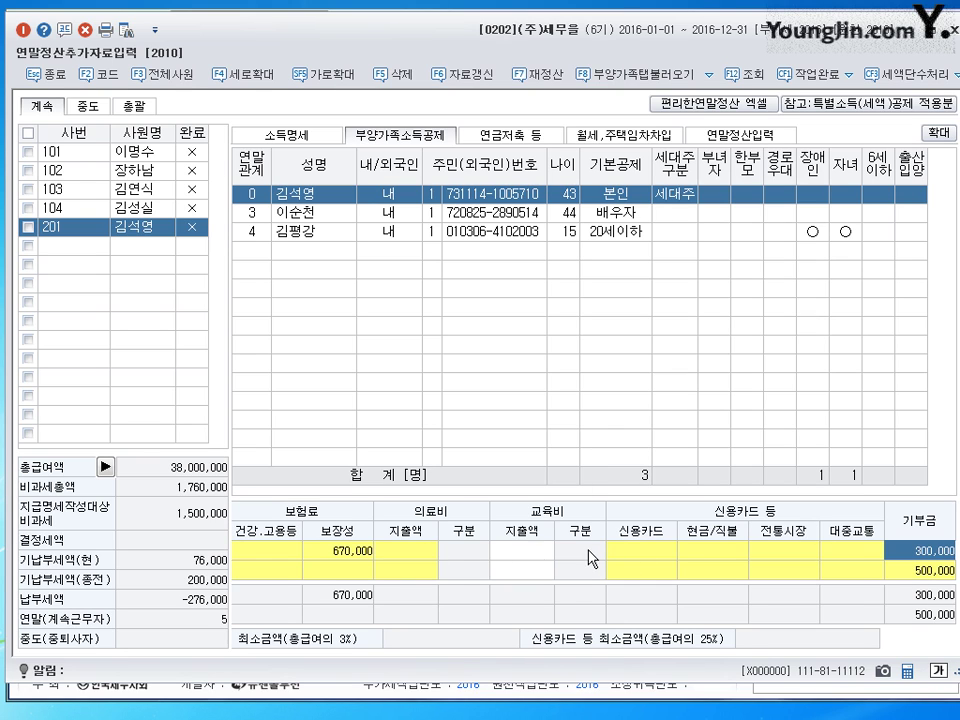
pyautogui.click(522, 551)
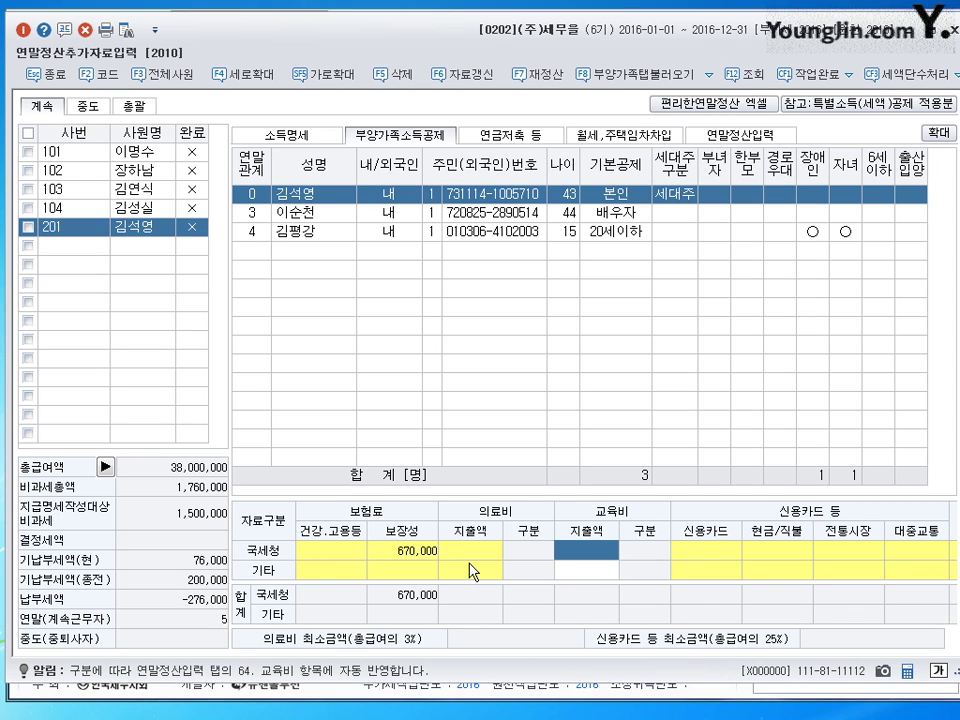
pyautogui.write('6500000')
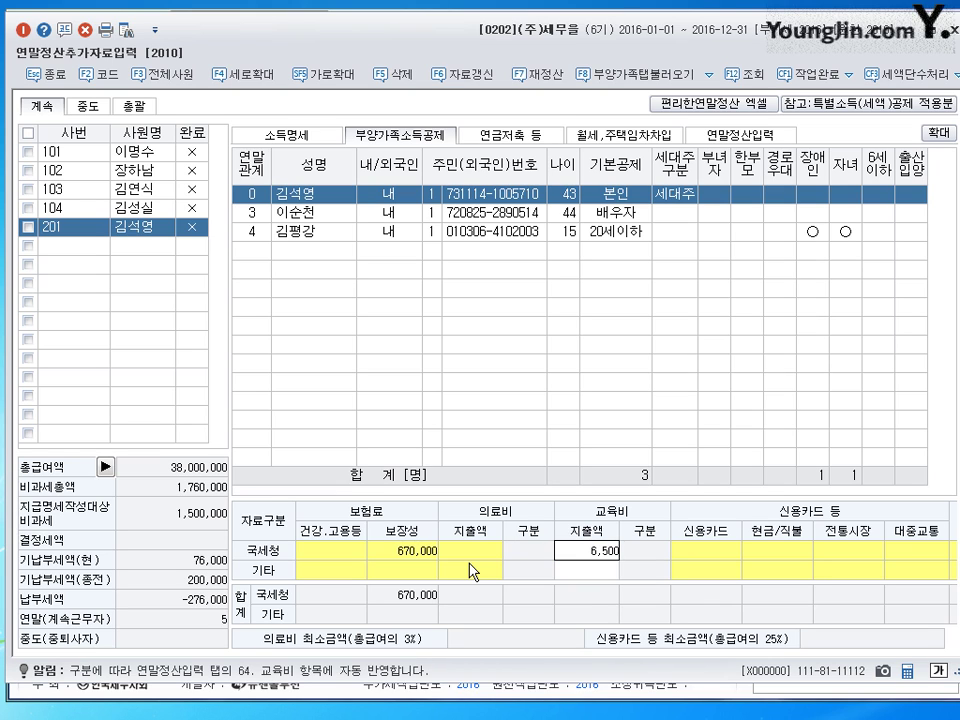
pyautogui.press('Return')
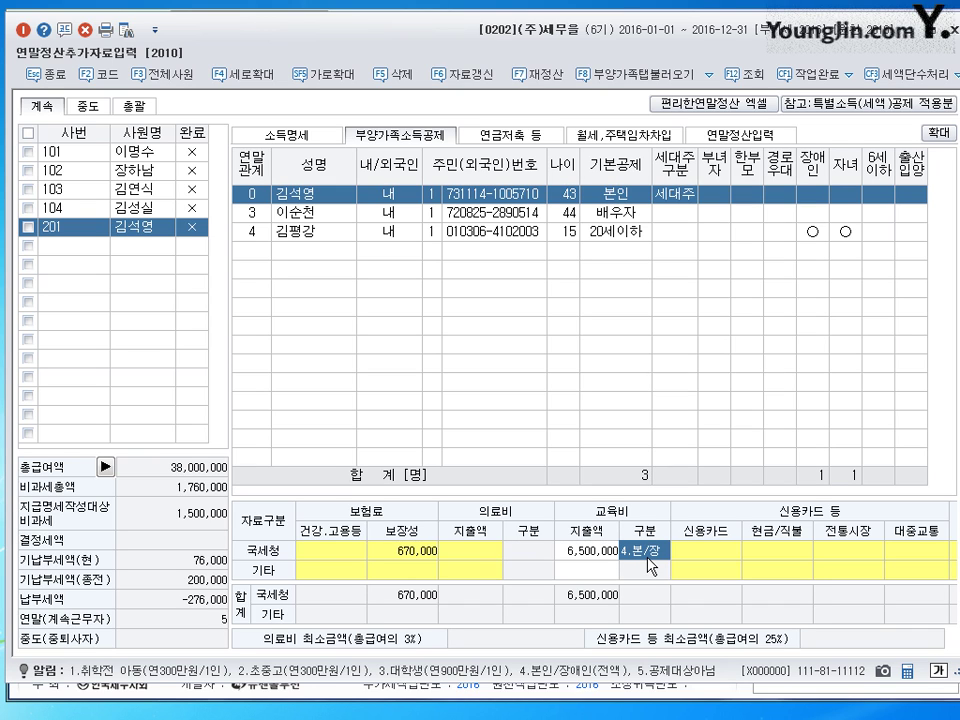
pyautogui.click(700, 551)
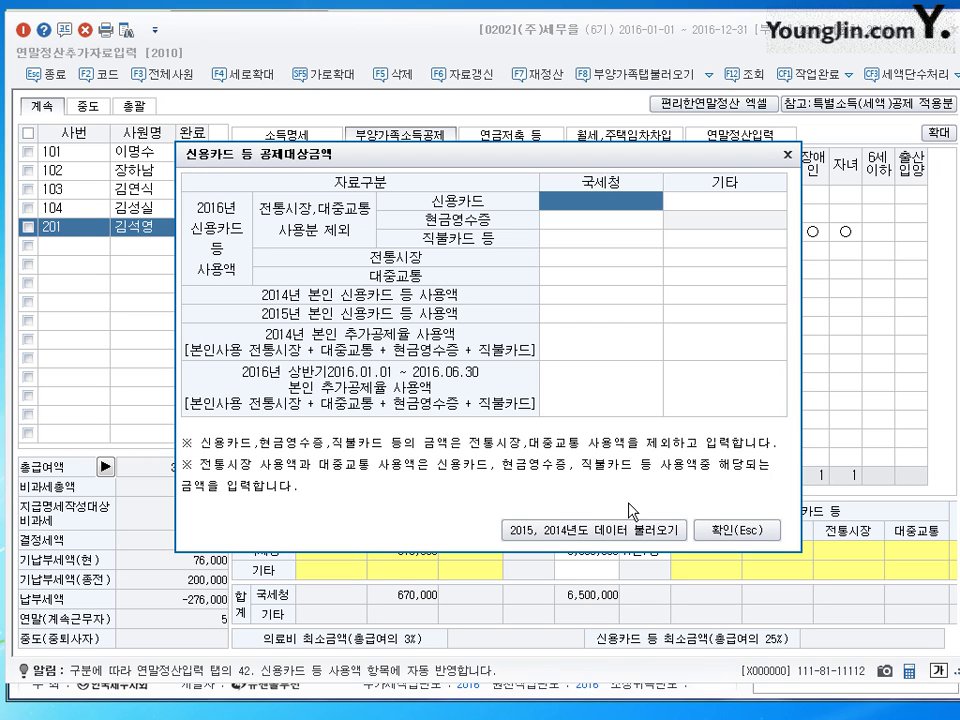
# - Enter 4,300,000 credit card and 4,320,000 debit card NTS amounts, then select the spouse row
pyautogui.write('4300000')
pyautogui.press('Return')
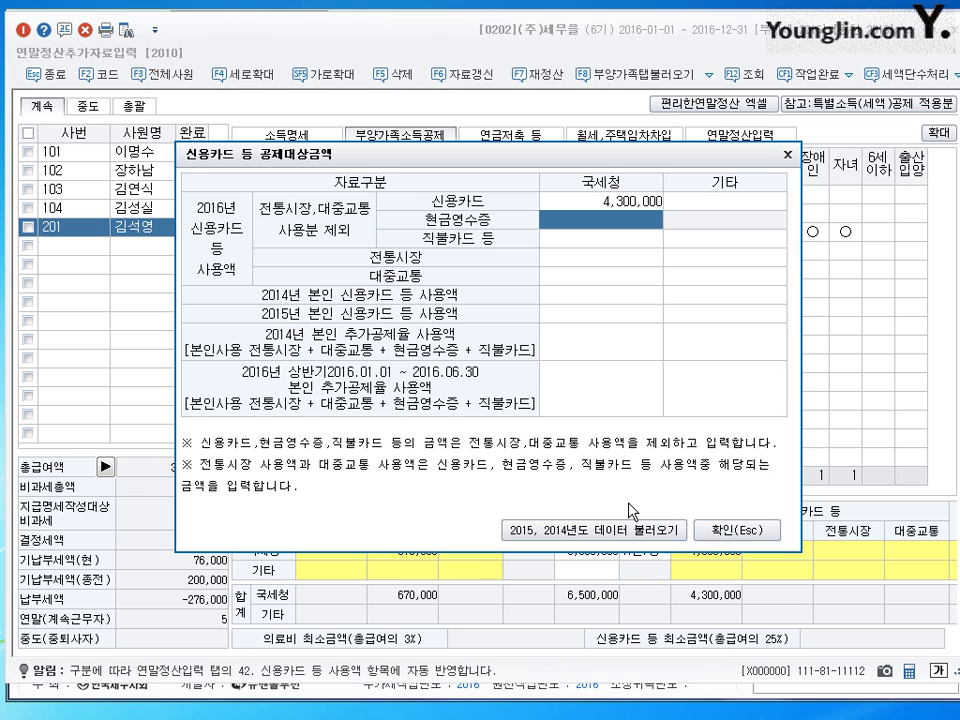
pyautogui.press('Return')
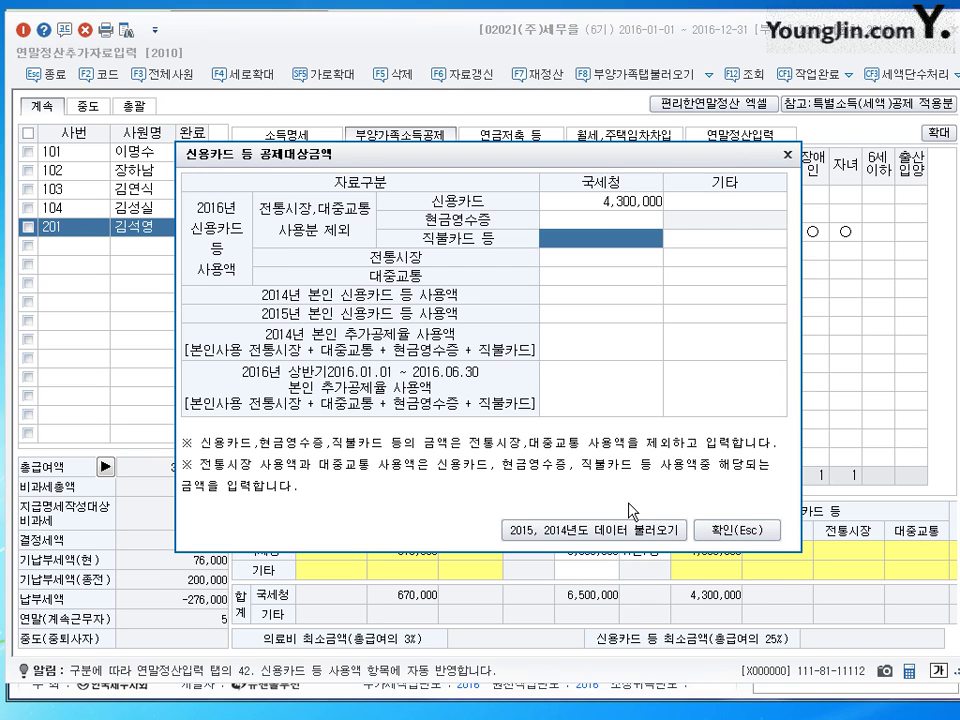
pyautogui.write('4320000')
pyautogui.press('Return')
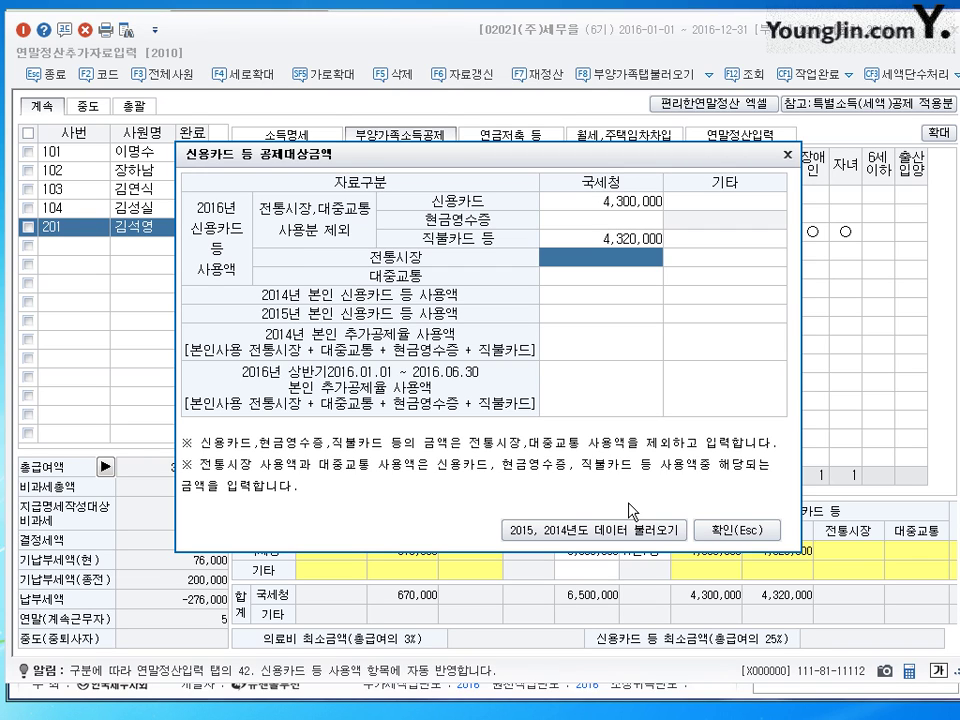
pyautogui.click(733, 530)
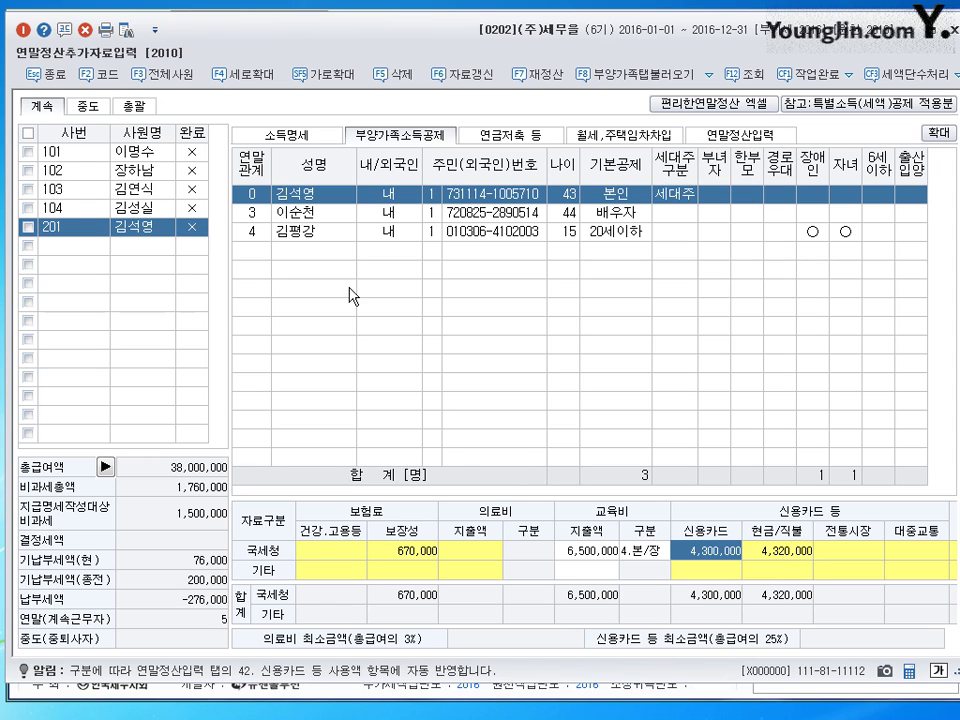
pyautogui.click(262, 214)
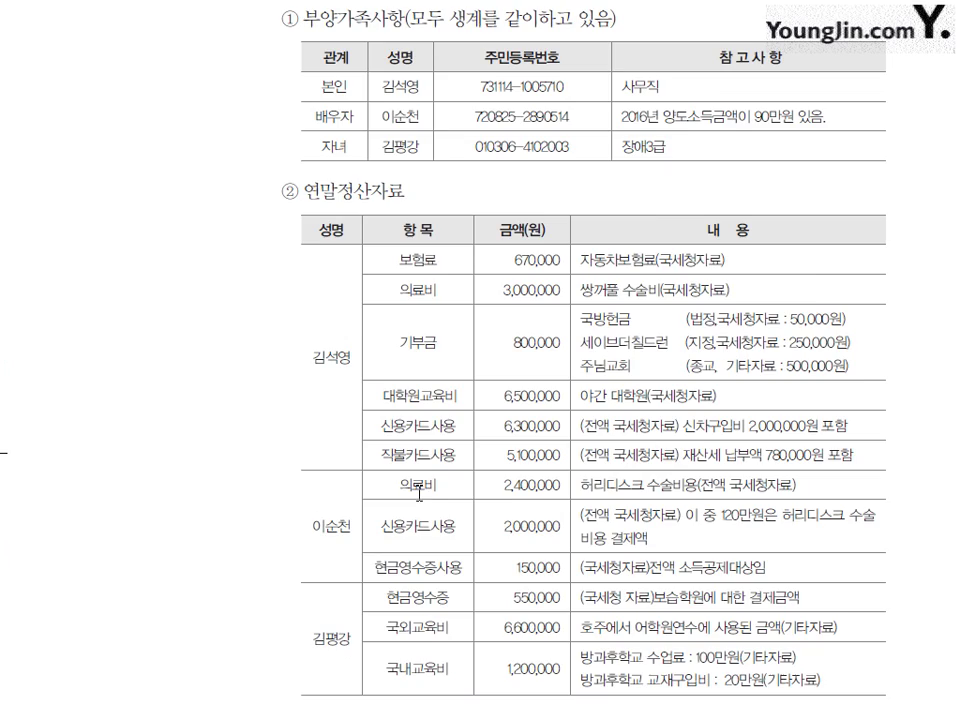
# - Circle the spouse's 2,400,000 medical, 2,000,000 credit card and 150,000 cash receipt items, then return to KcLep
pyautogui.scroll(-4, 510, 474)
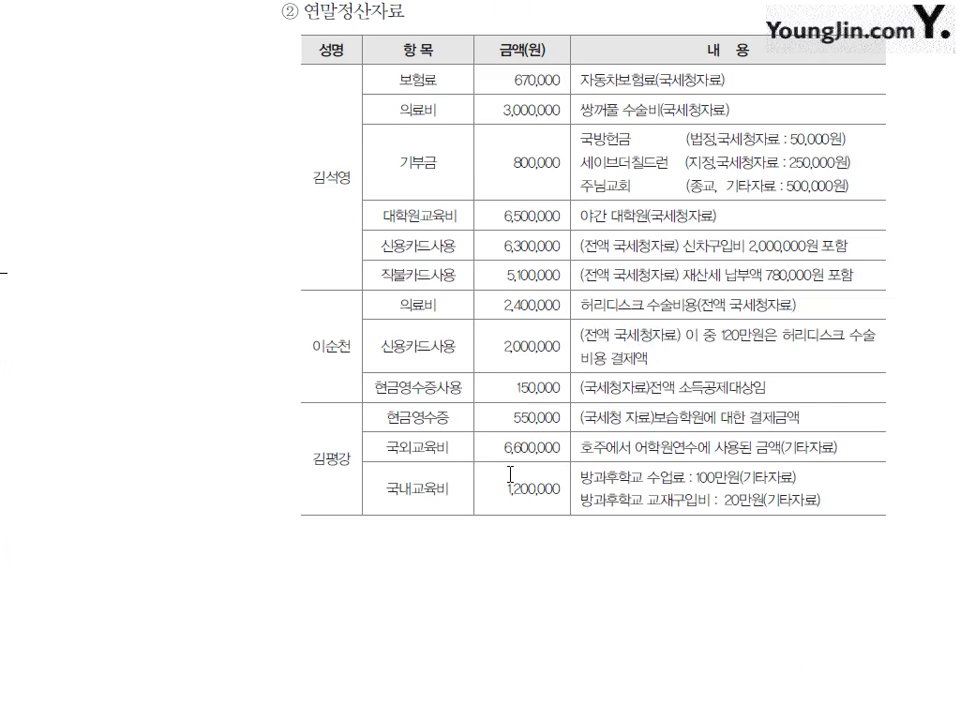
pyautogui.scroll(-3, 510, 474)
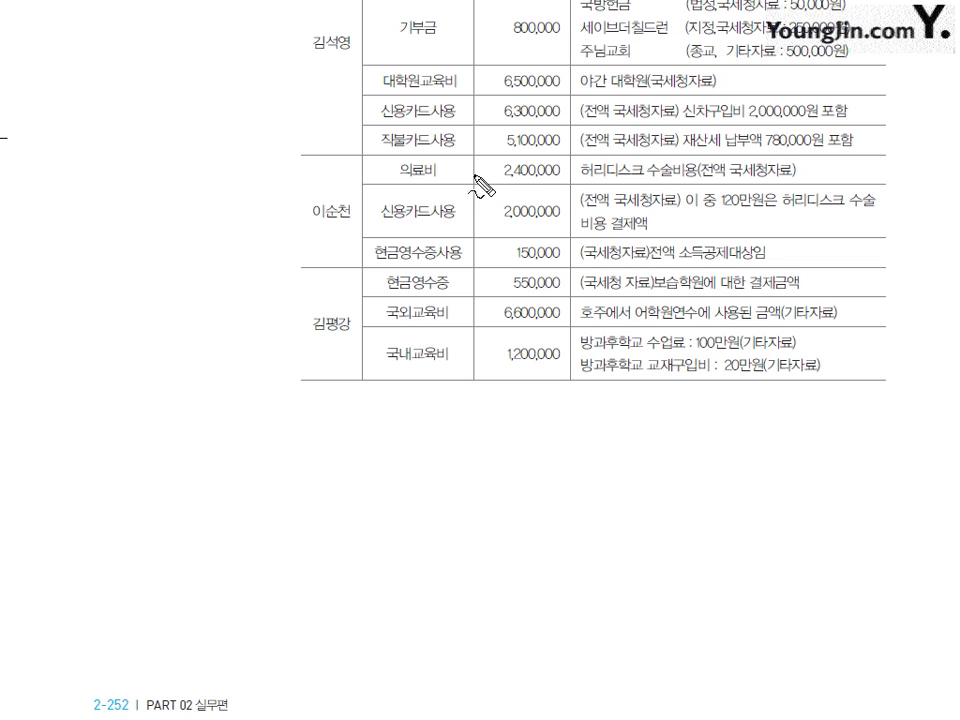
pyautogui.moveTo(480, 180); pyautogui.dragTo(479, 177)
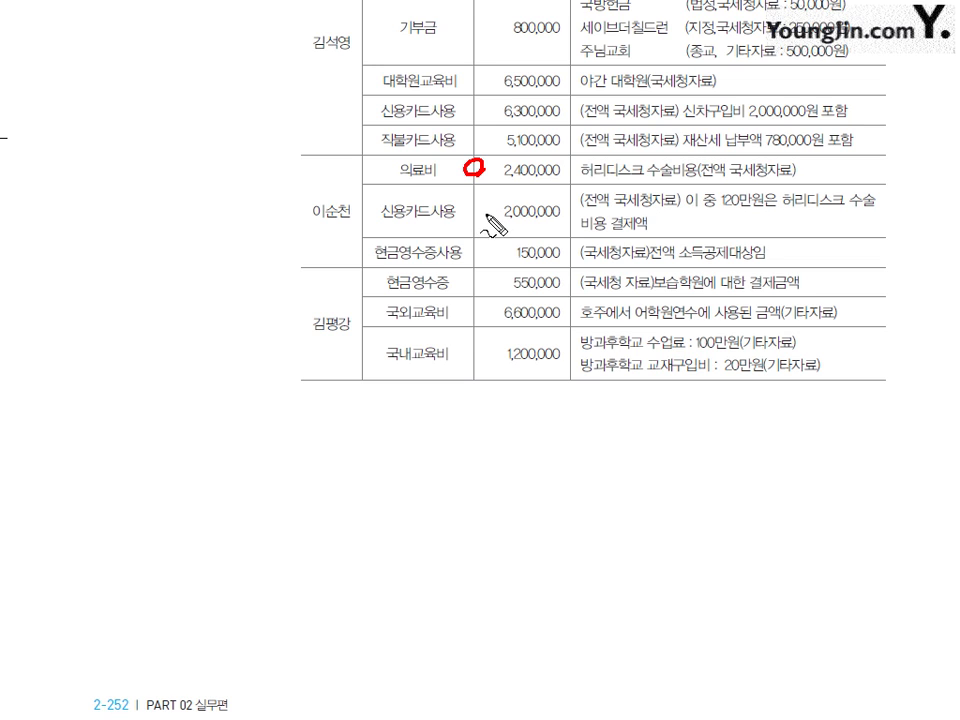
pyautogui.moveTo(480, 200); pyautogui.dragTo(480, 218)
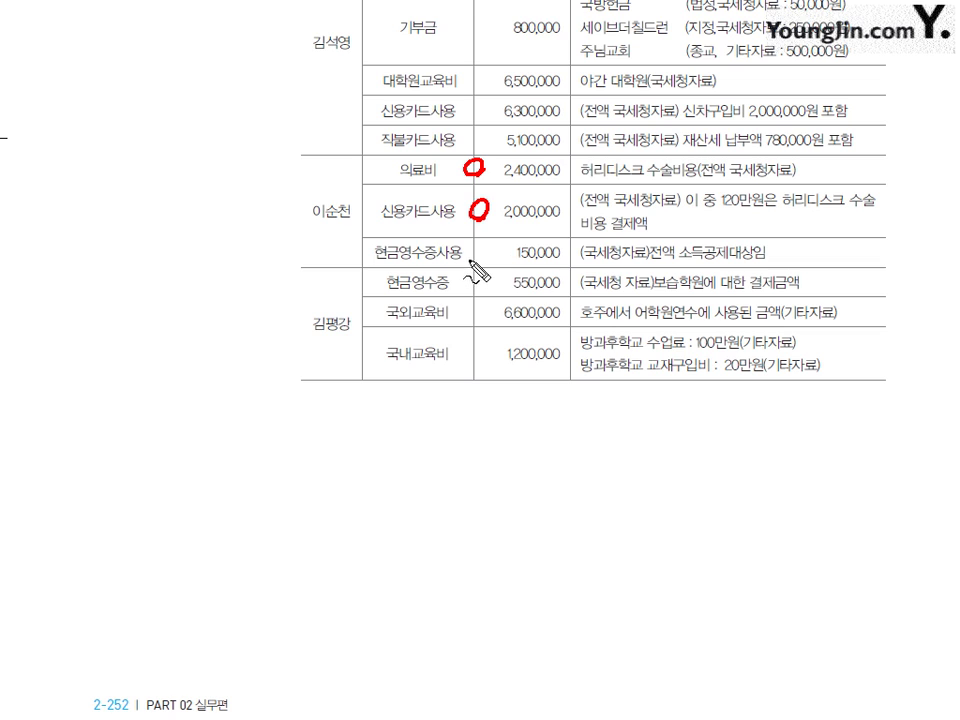
pyautogui.moveTo(483, 247); pyautogui.dragTo(486, 259)
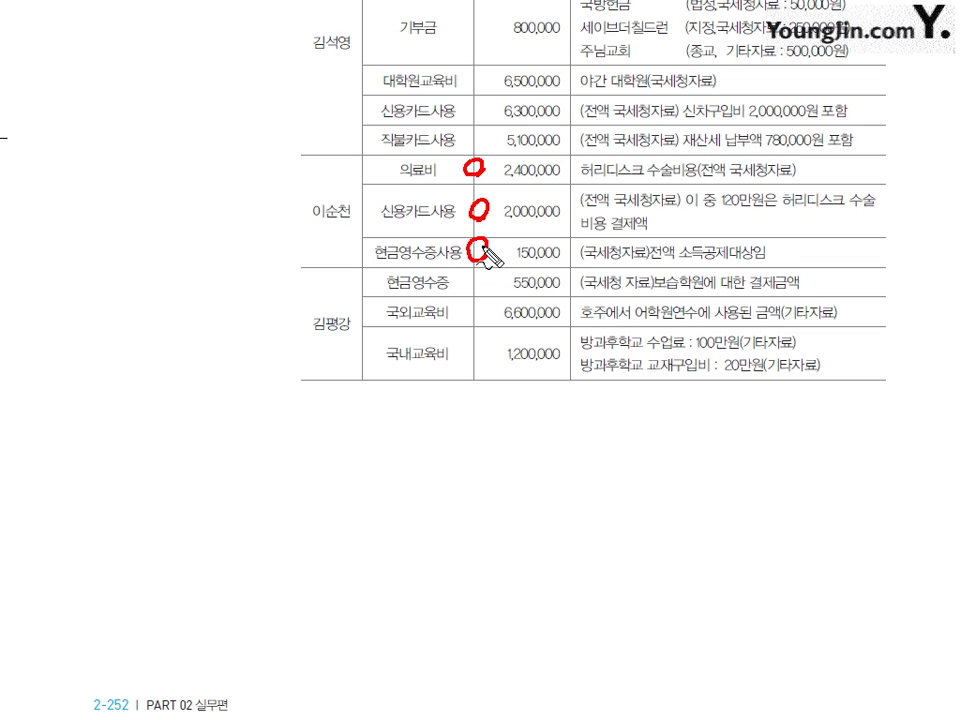
pyautogui.press('Escape')
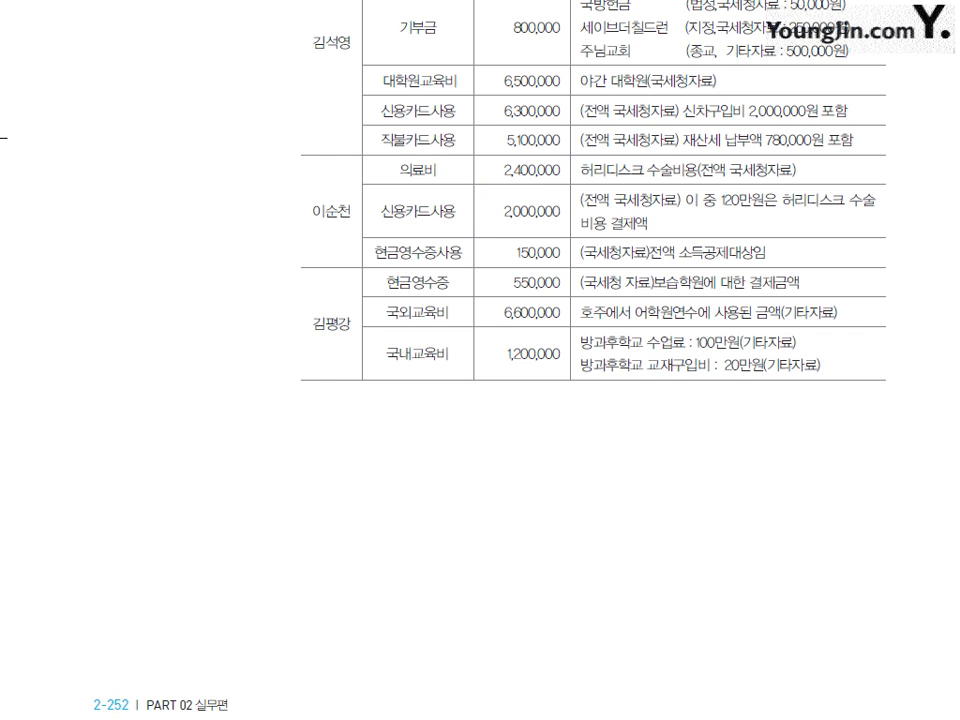
pyautogui.press('Right')
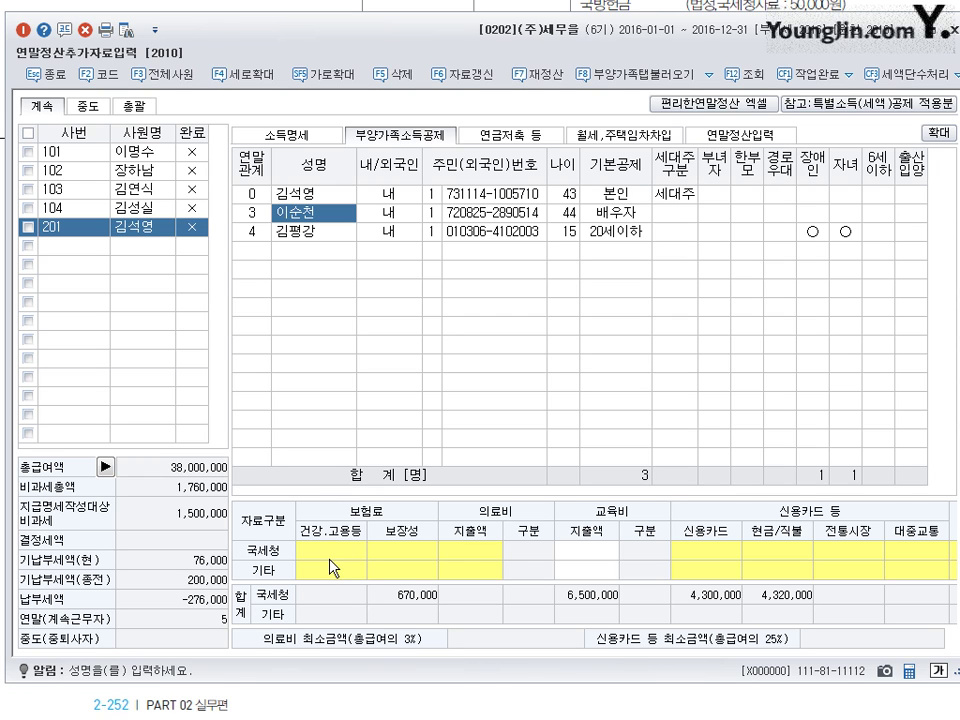
# - Add the spouse's 2,400,000 medical expense with 국세청장 evidence code and apply it
pyautogui.click(500, 559)
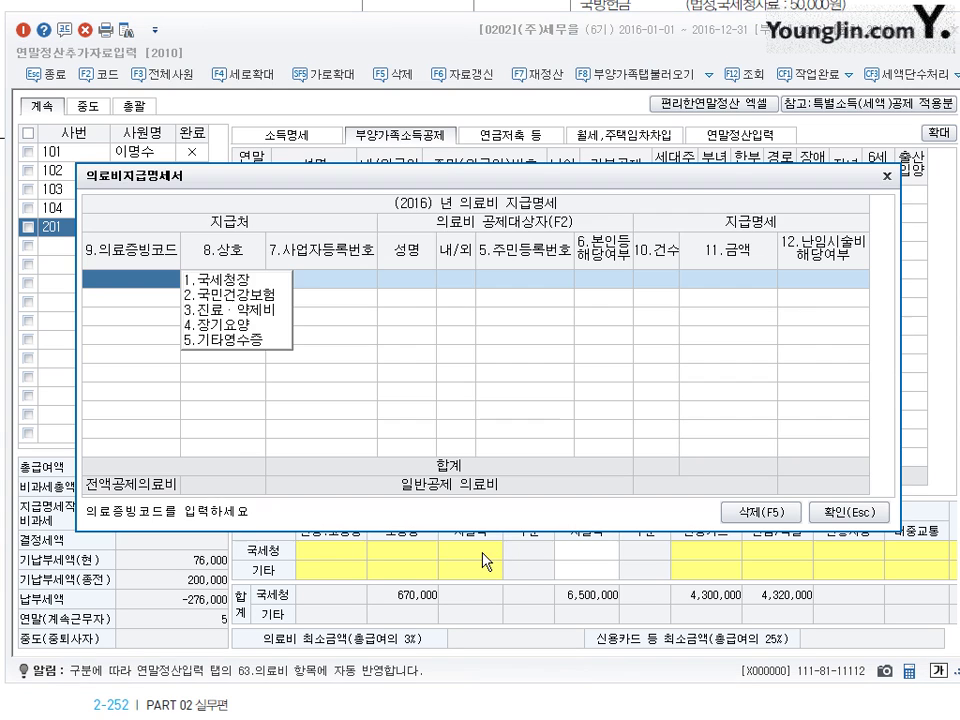
pyautogui.click(224, 281)
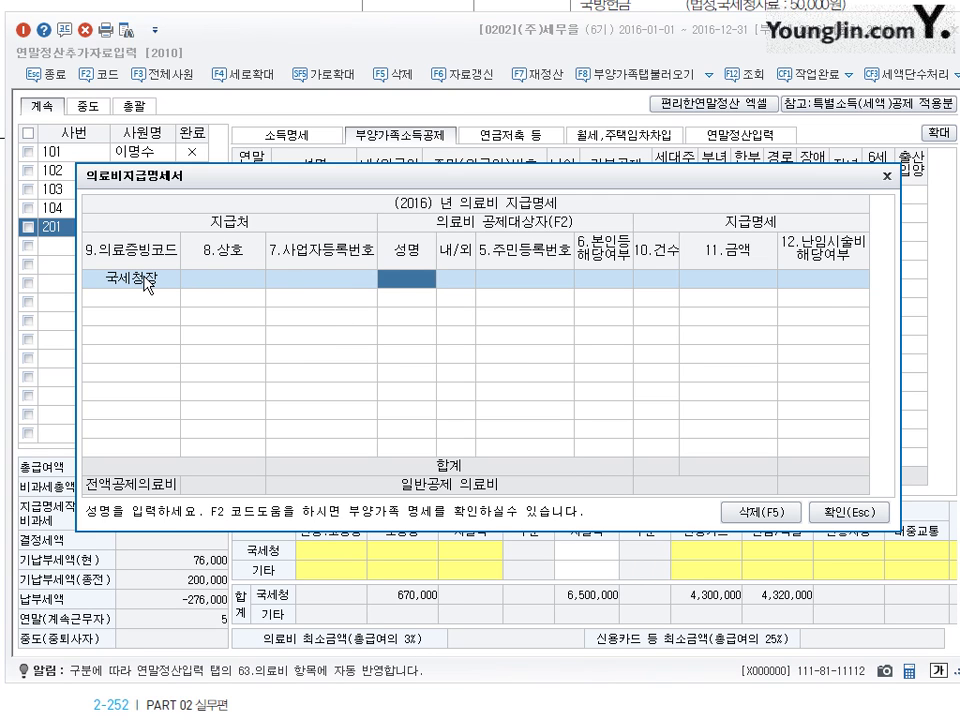
pyautogui.doubleClick(390, 280)
pyautogui.doubleClick(390, 280)
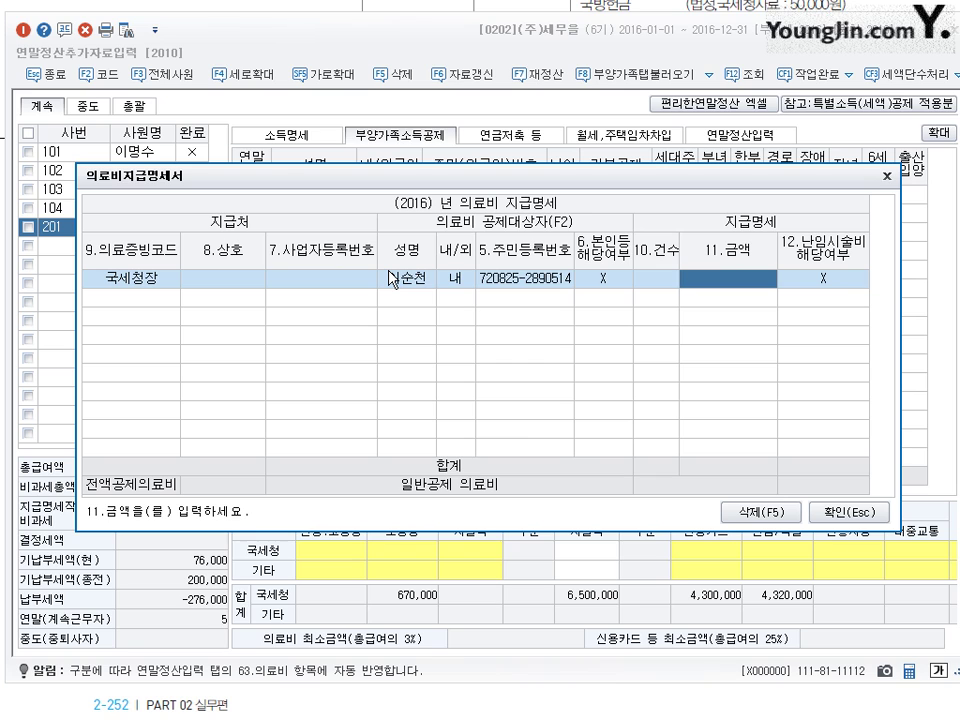
pyautogui.write('2400000')
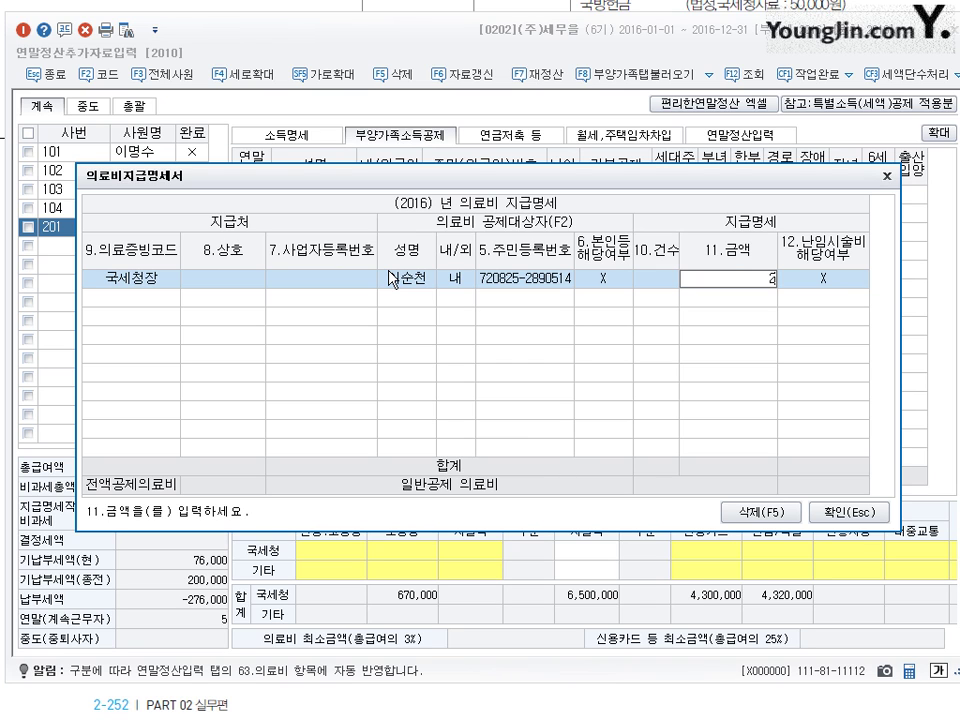
pyautogui.press('Return')
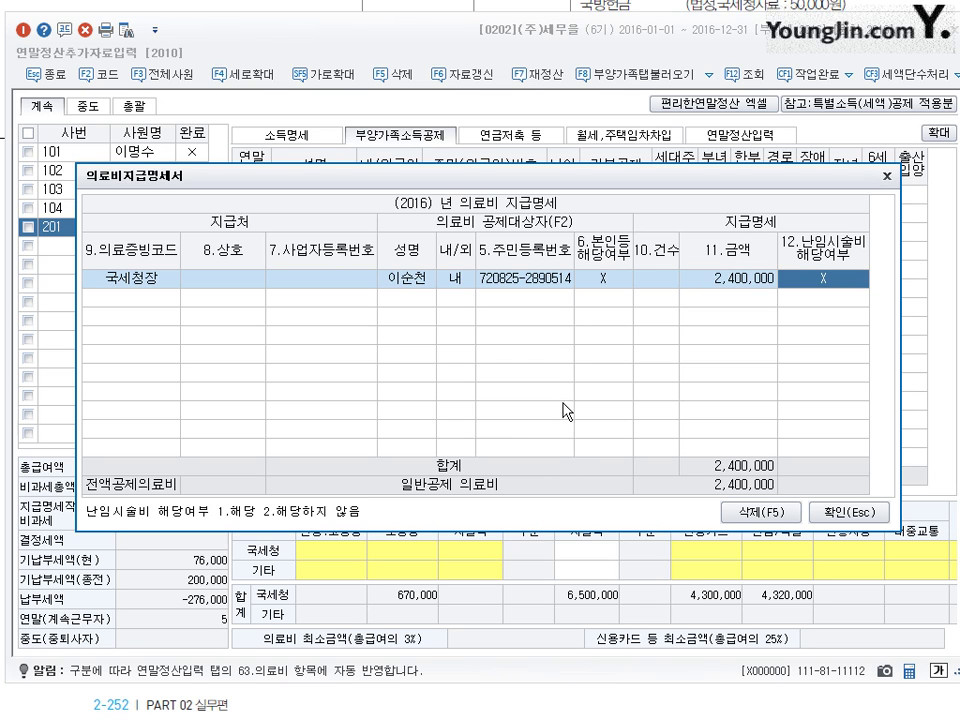
pyautogui.click(859, 514)
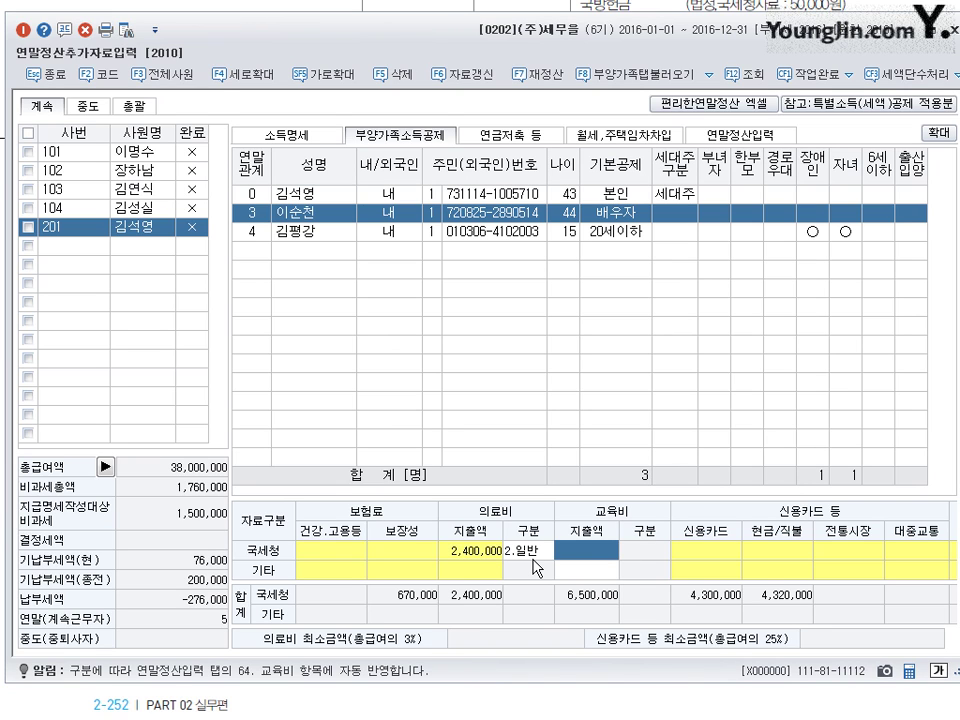
# - Enter 2,000,000 credit card and 150,000 cash receipt amounts in the NTS column and apply
pyautogui.click(700, 552)
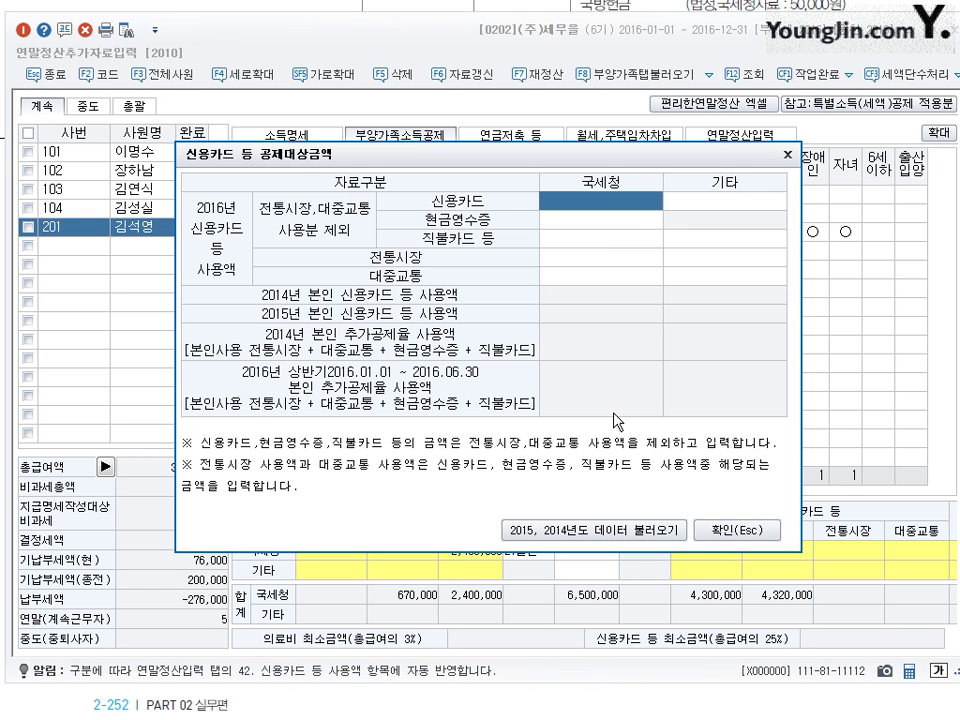
pyautogui.write('2000000')
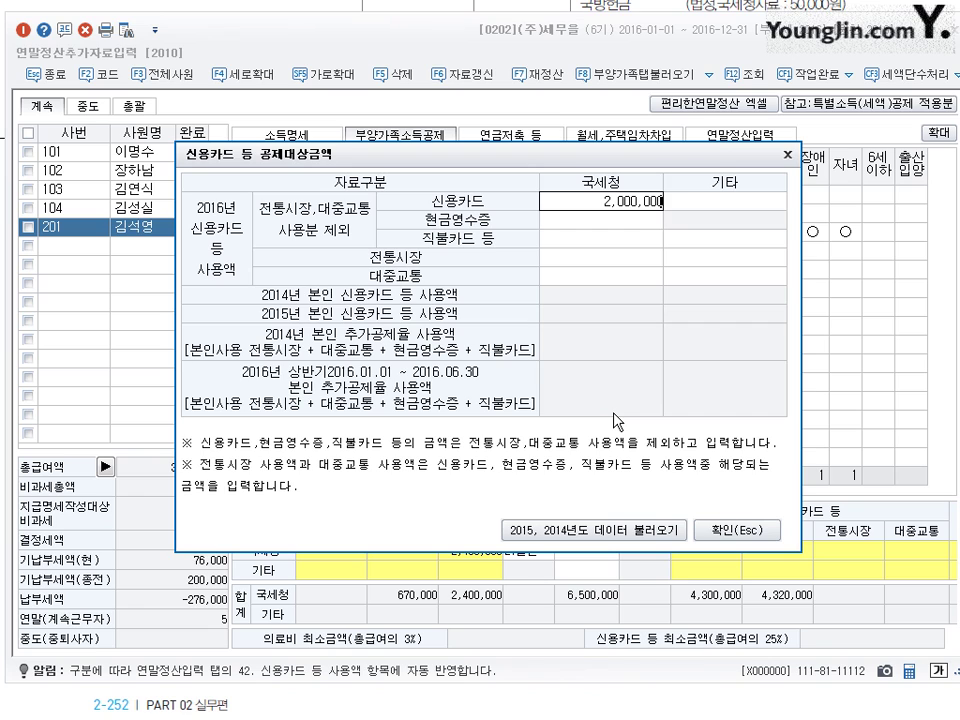
pyautogui.press('Return')
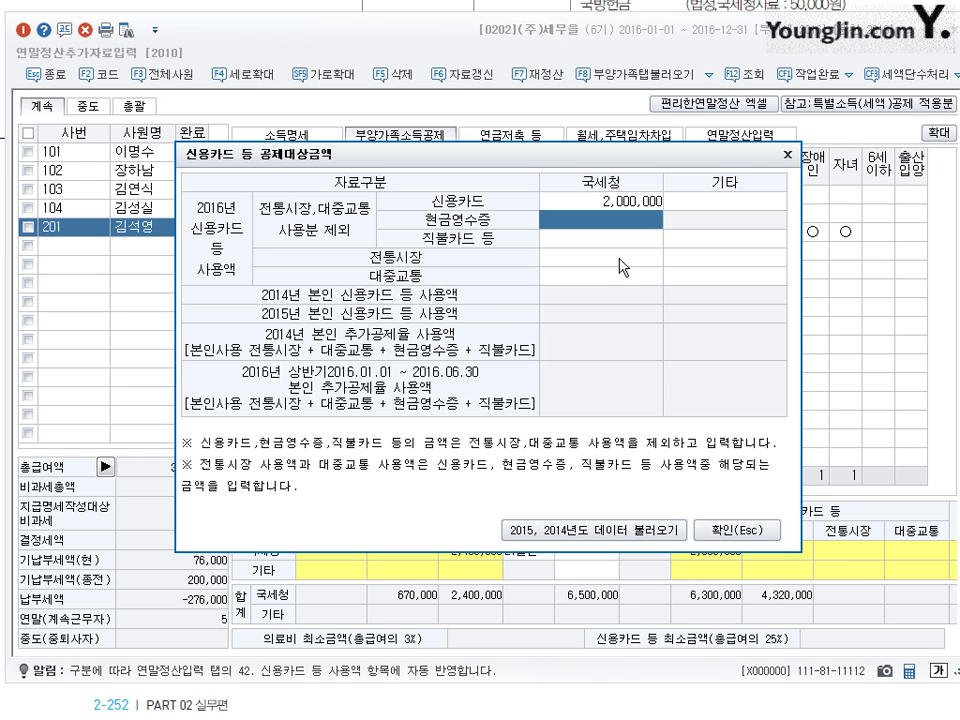
pyautogui.write('1500000')
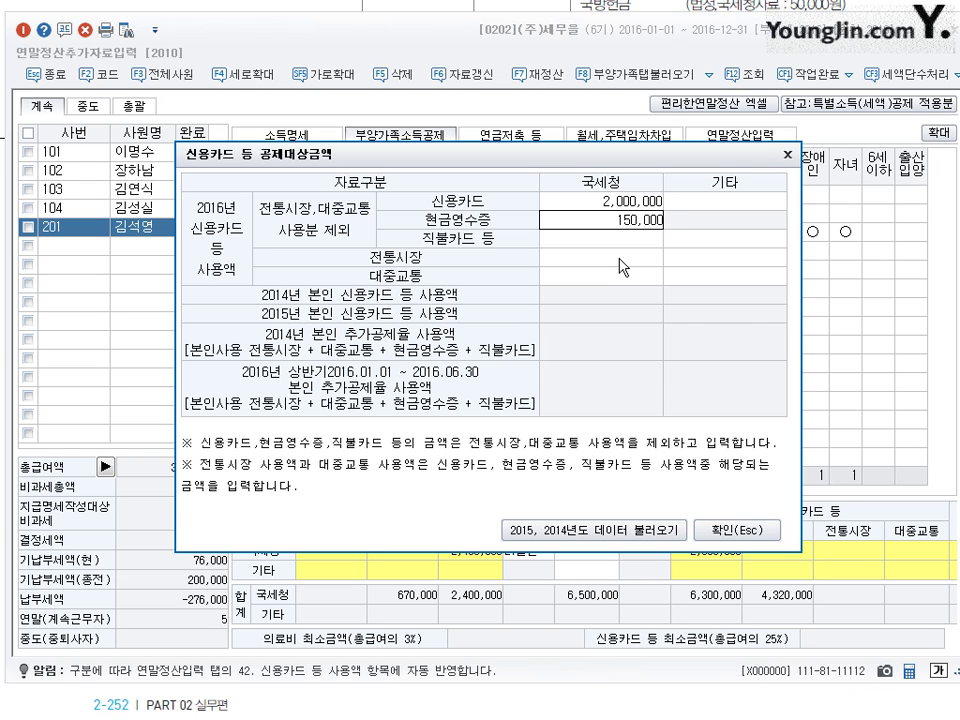
pyautogui.press('Return')
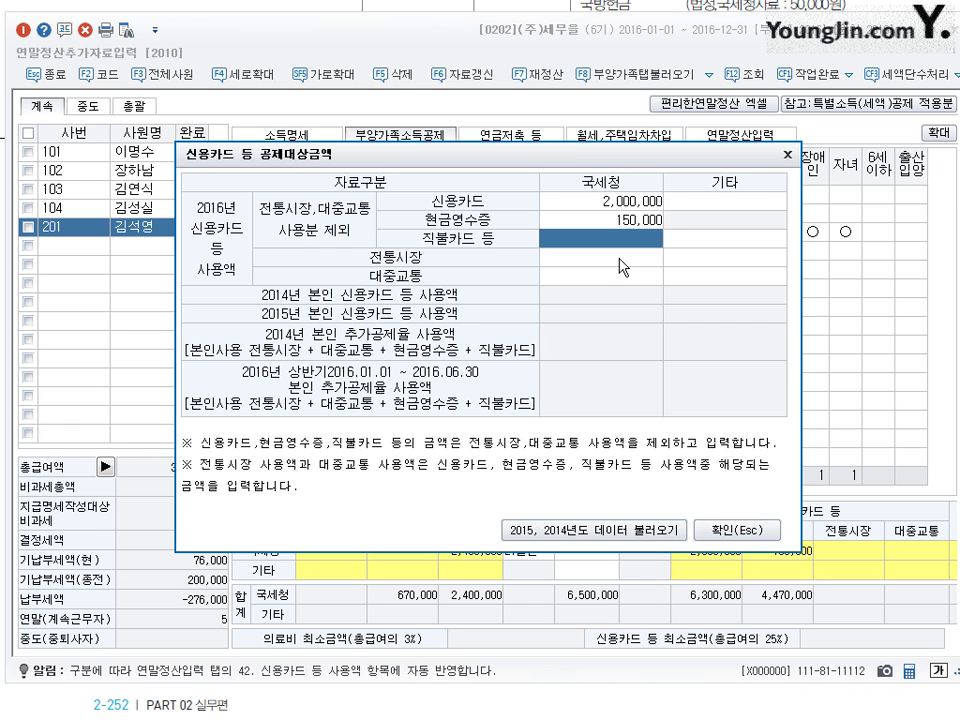
pyautogui.click(716, 530)
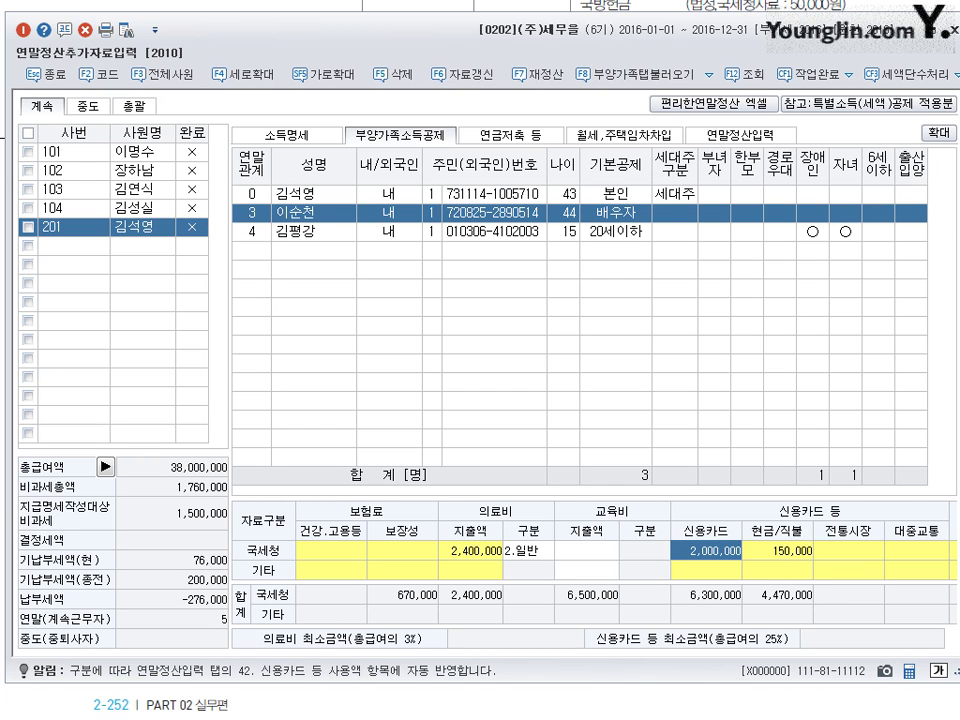
# - In the PDF, mark the child's 550,000 cash receipt and 1,200,000 domestic education as deductible, exclude 6,600,000 overseas tuition, then select the child's record
pyautogui.hotkey('alt', 'Tab')
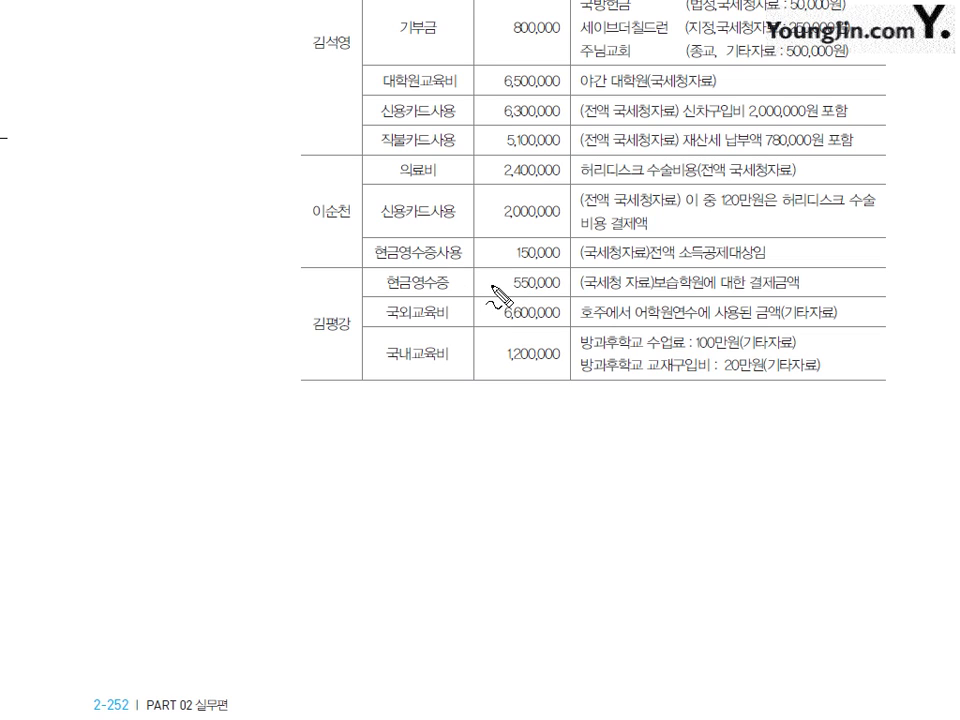
pyautogui.moveTo(488, 290)
pyautogui.mouseDown()
pyautogui.moveTo(476, 280)
pyautogui.moveTo(486, 284)
pyautogui.mouseUp()
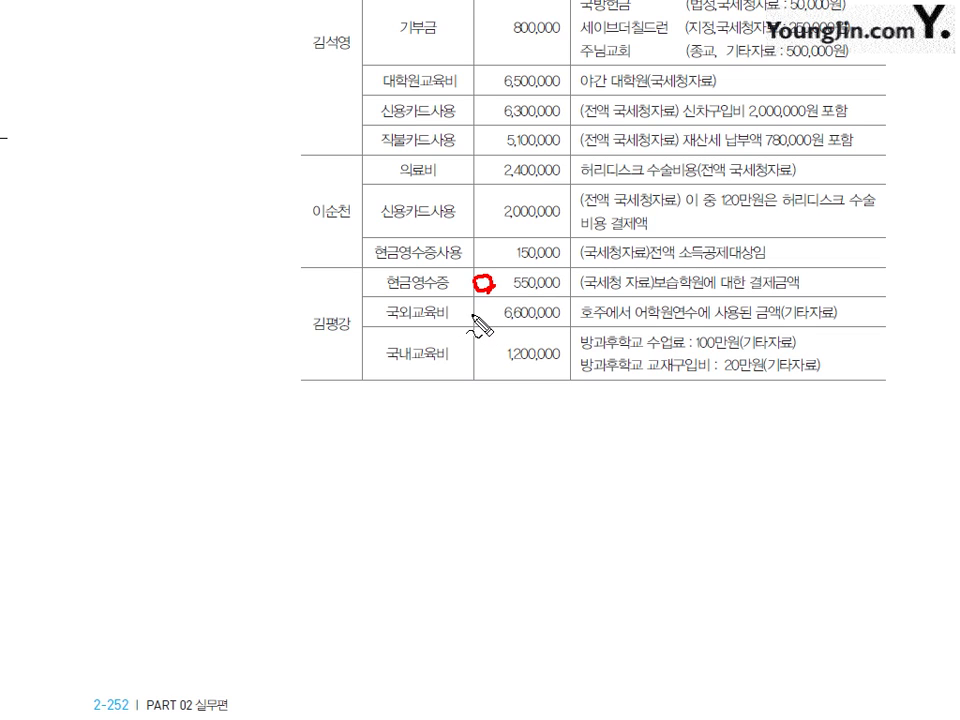
pyautogui.moveTo(471, 302)
pyautogui.mouseDown()
pyautogui.moveTo(494, 322)
pyautogui.moveTo(470, 323)
pyautogui.mouseUp()
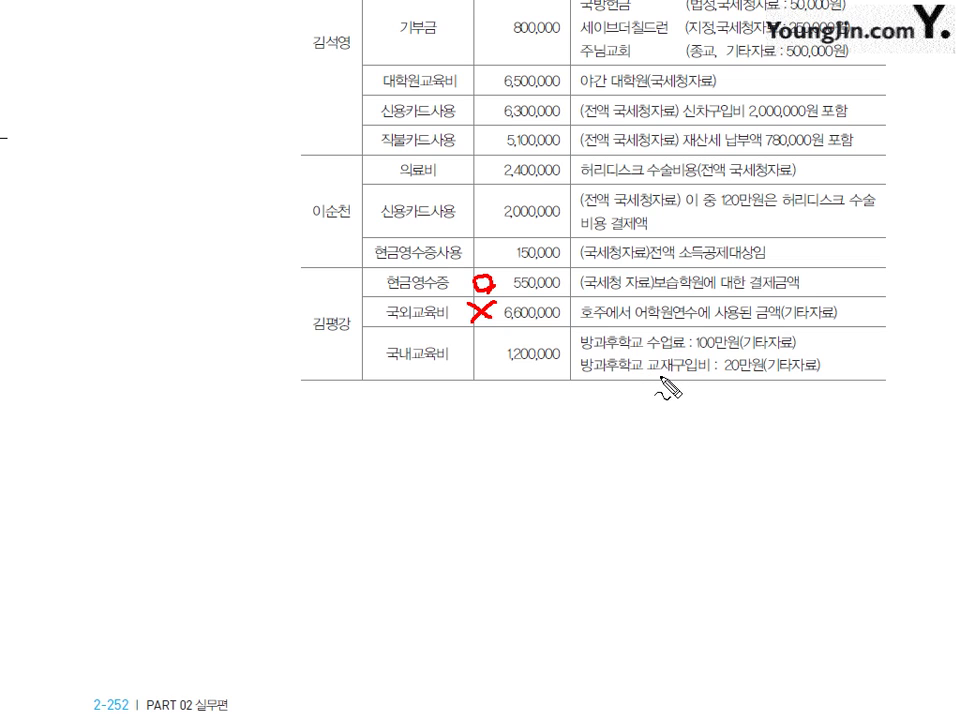
pyautogui.moveTo(664, 340); pyautogui.dragTo(653, 376)
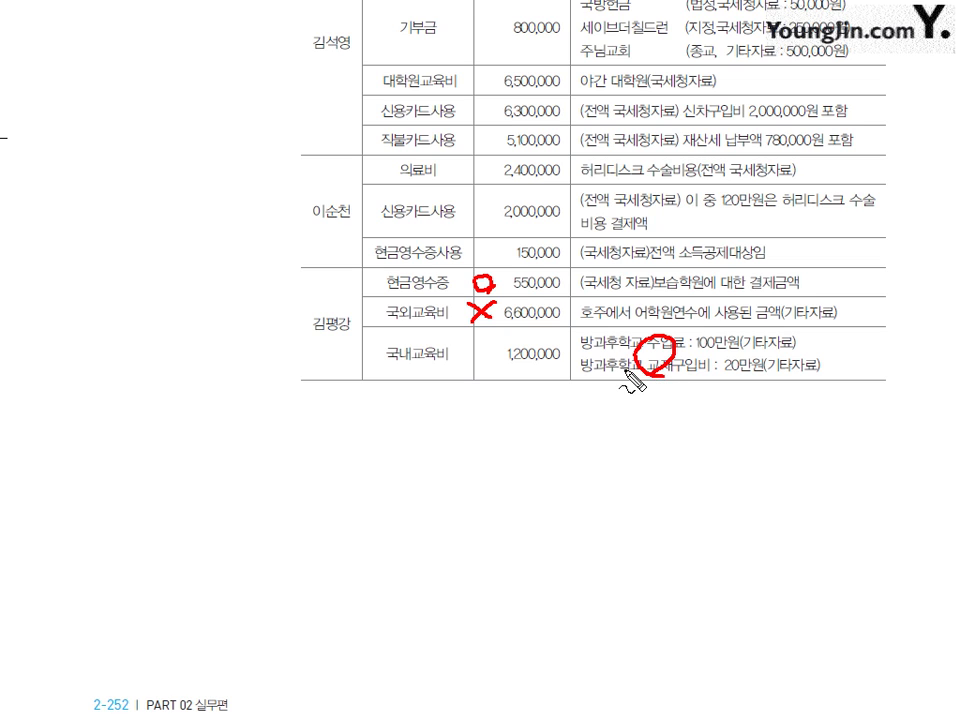
pyautogui.moveTo(481, 345)
pyautogui.mouseDown()
pyautogui.moveTo(484, 359)
pyautogui.moveTo(481, 341)
pyautogui.mouseUp()
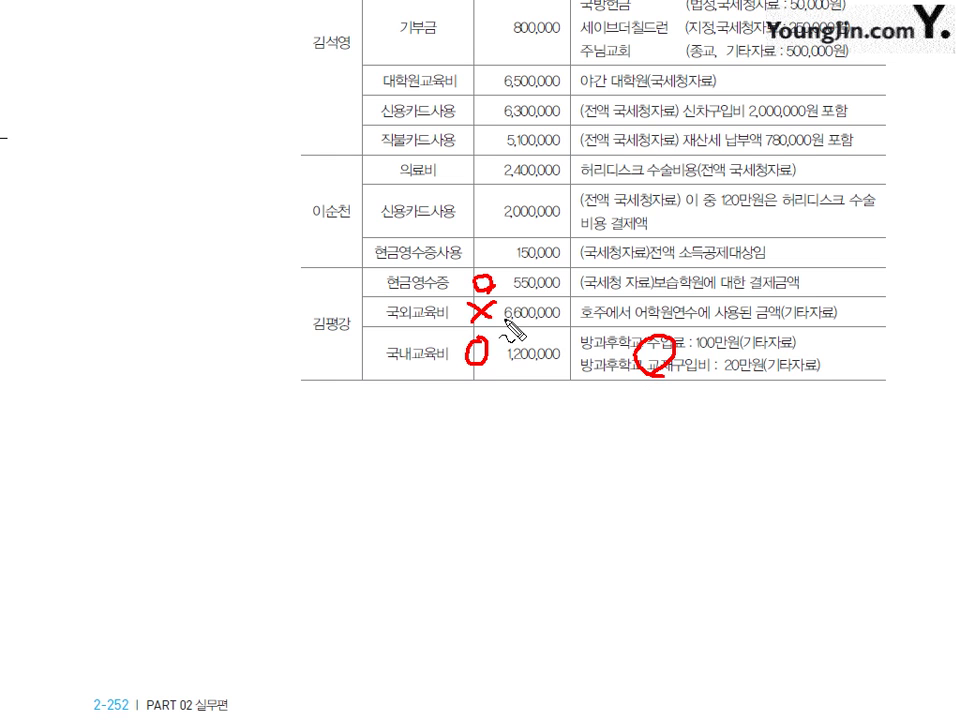
pyautogui.press('Escape')
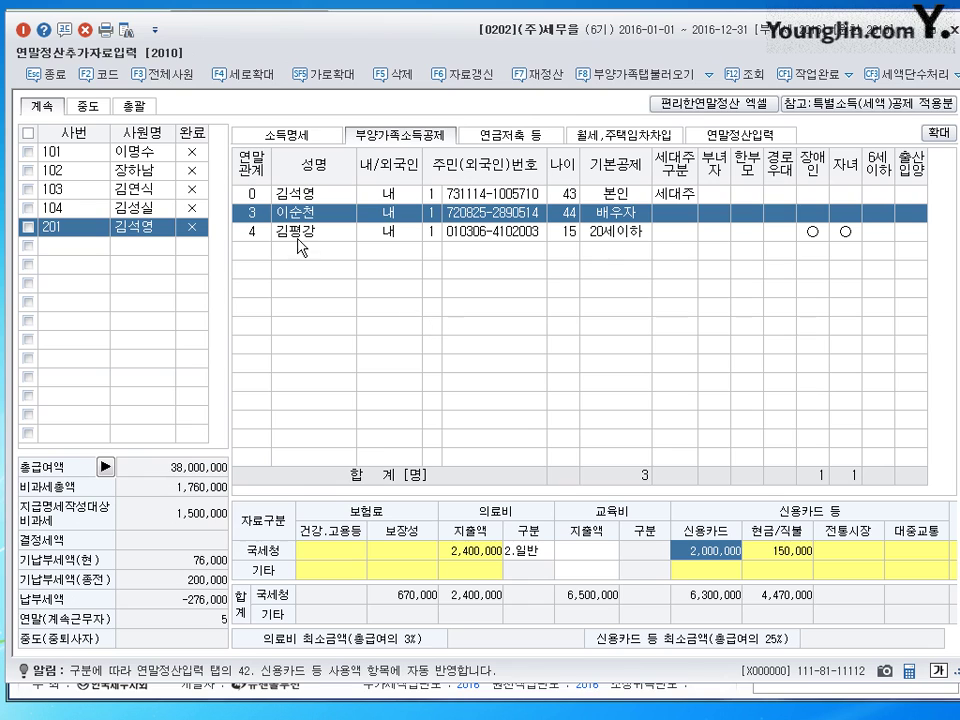
pyautogui.click(300, 232)
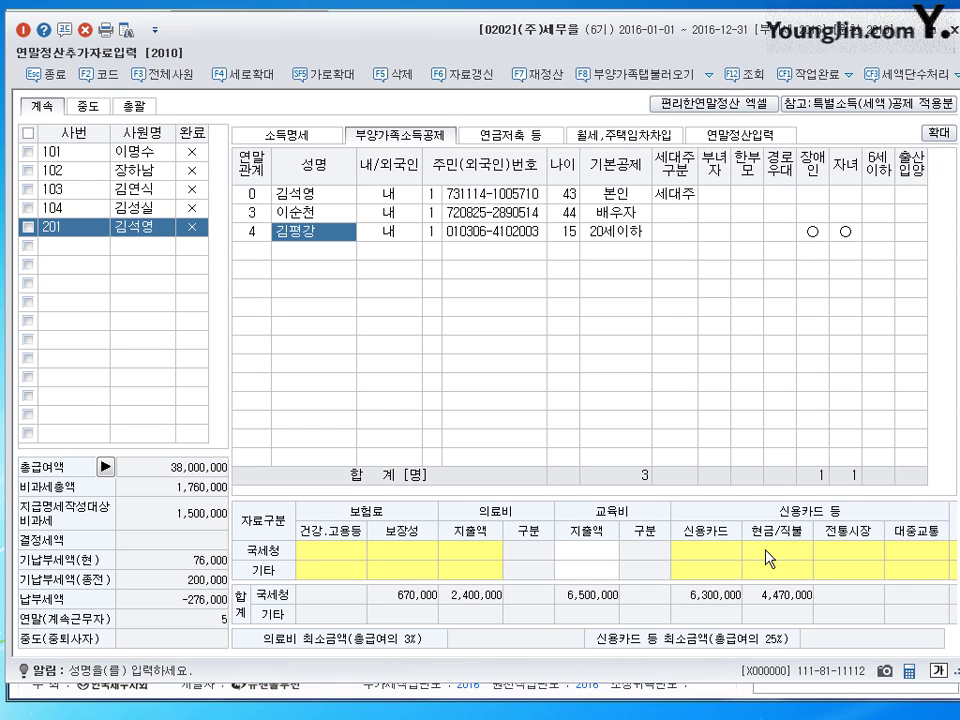
# - Enter the child's 550,000 cash receipt amount in the card deduction details and apply it
pyautogui.click(727, 553)
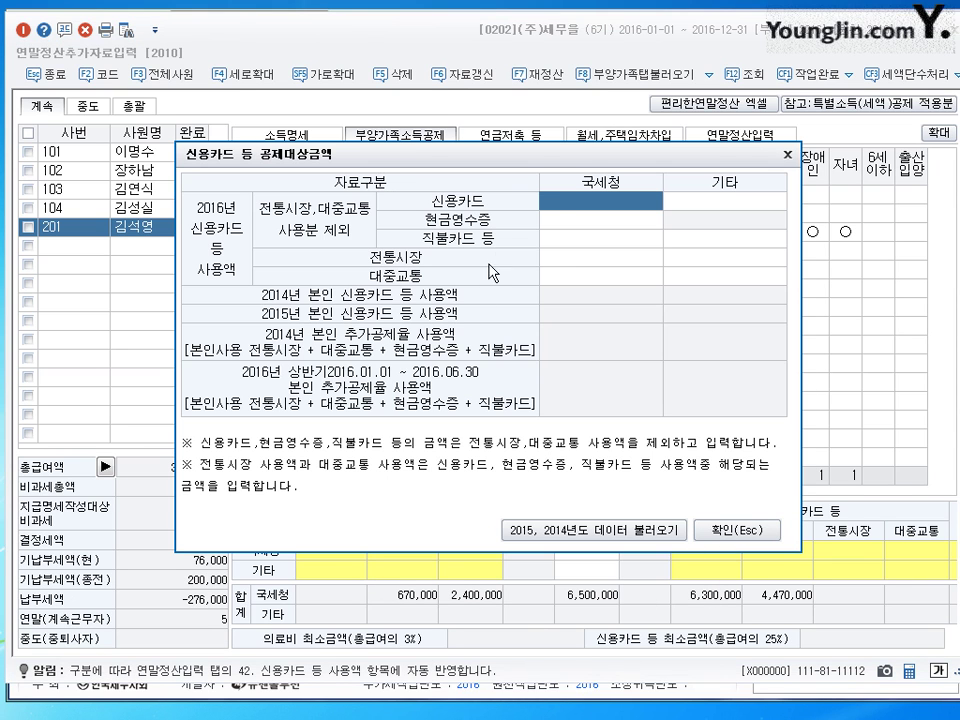
pyautogui.press('Return')
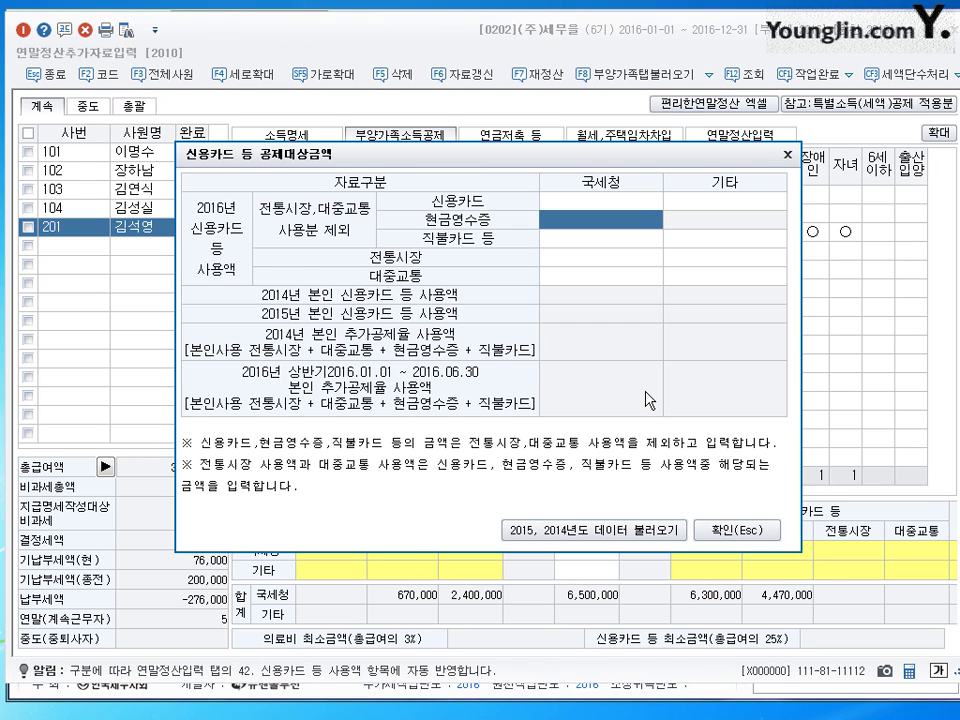
pyautogui.write('550000')
pyautogui.press('Return')
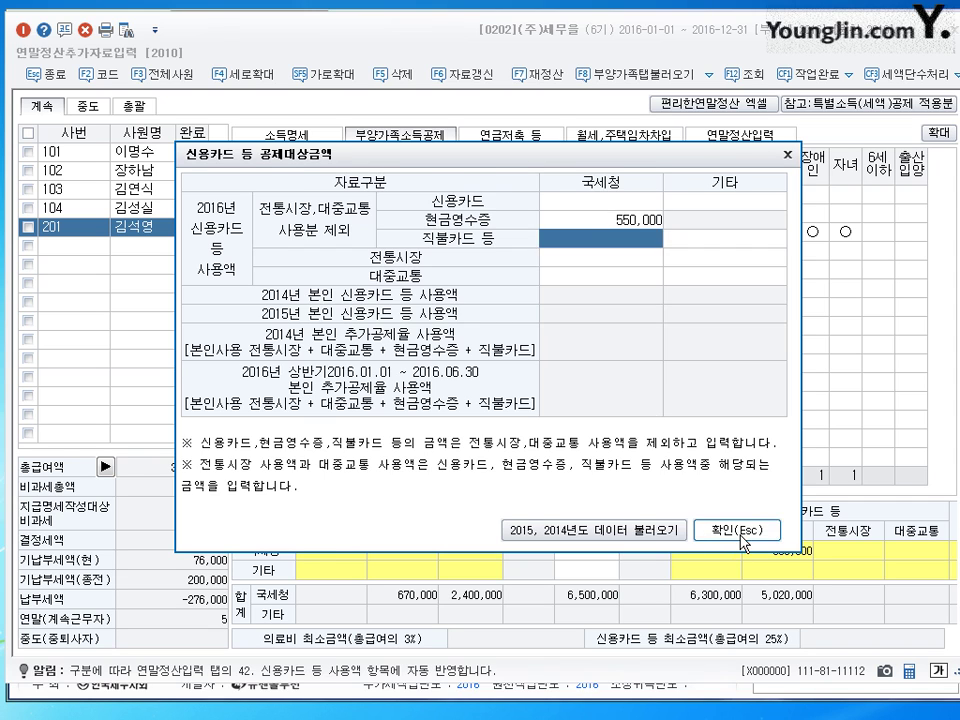
pyautogui.click(737, 530)
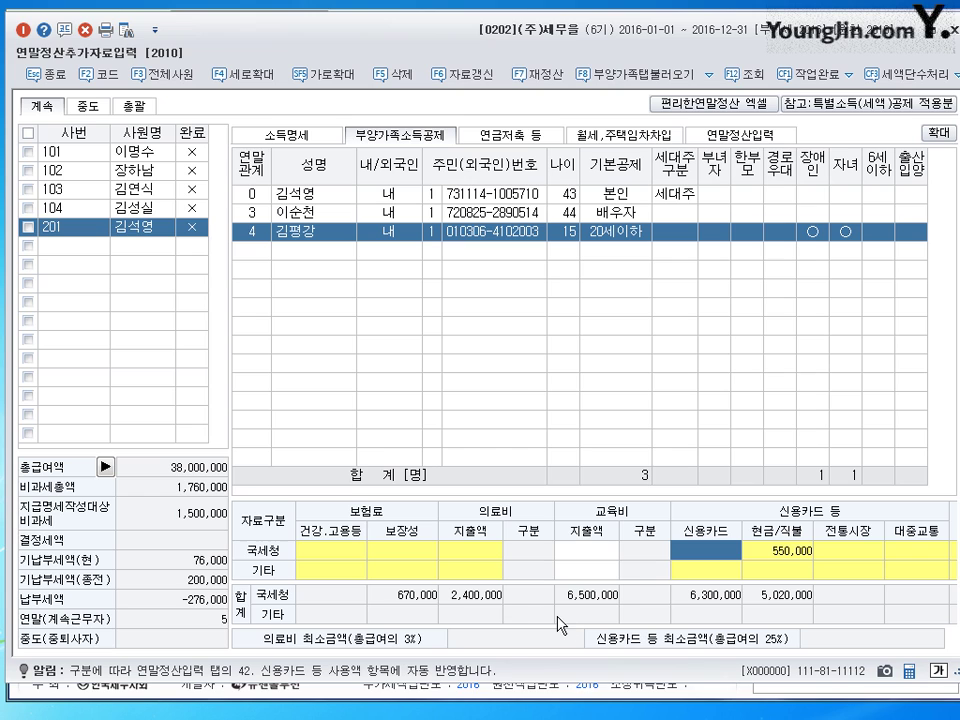
# - Record 1,200,000 of other education expenses for the child, category 2 (초중고)
pyautogui.click(586, 551)
pyautogui.click(586, 571)
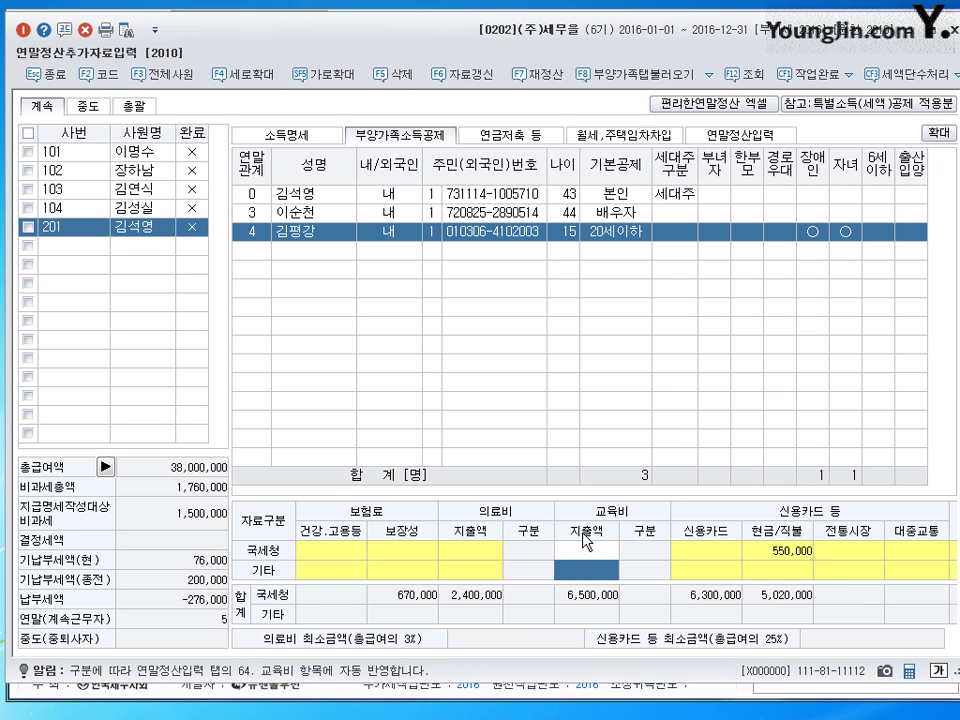
pyautogui.write('1200000')
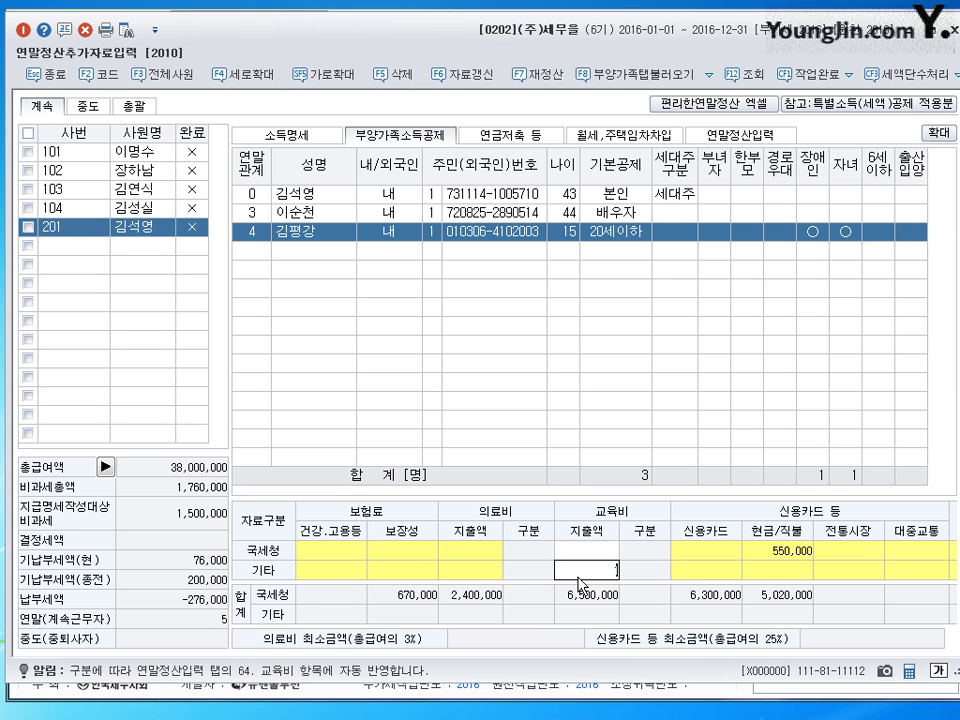
pyautogui.press('Return')
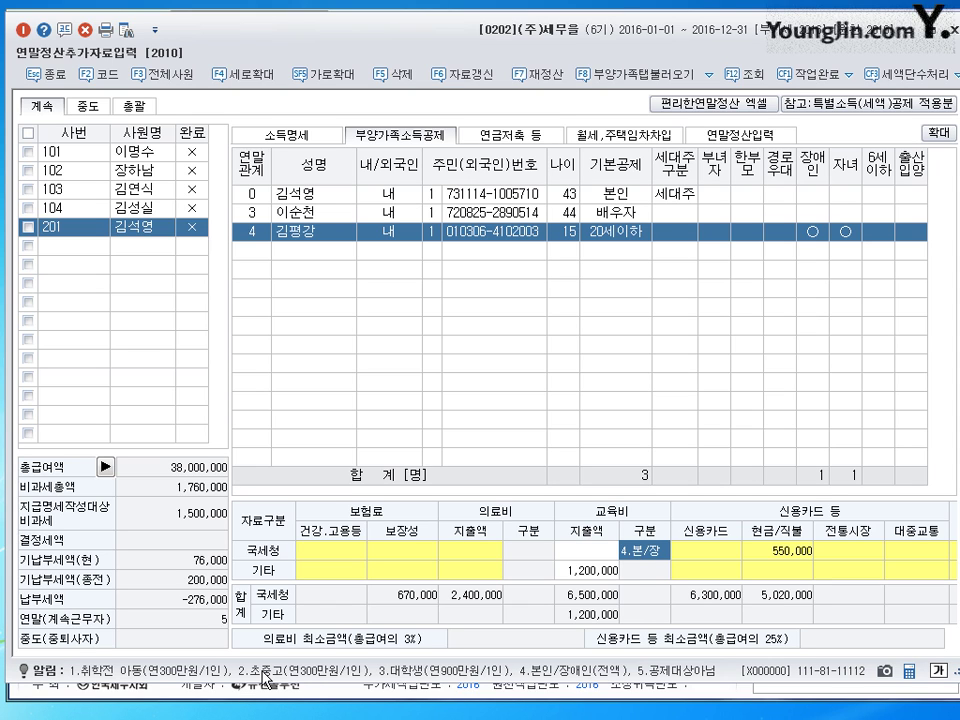
pyautogui.write('2')
pyautogui.press('Return')
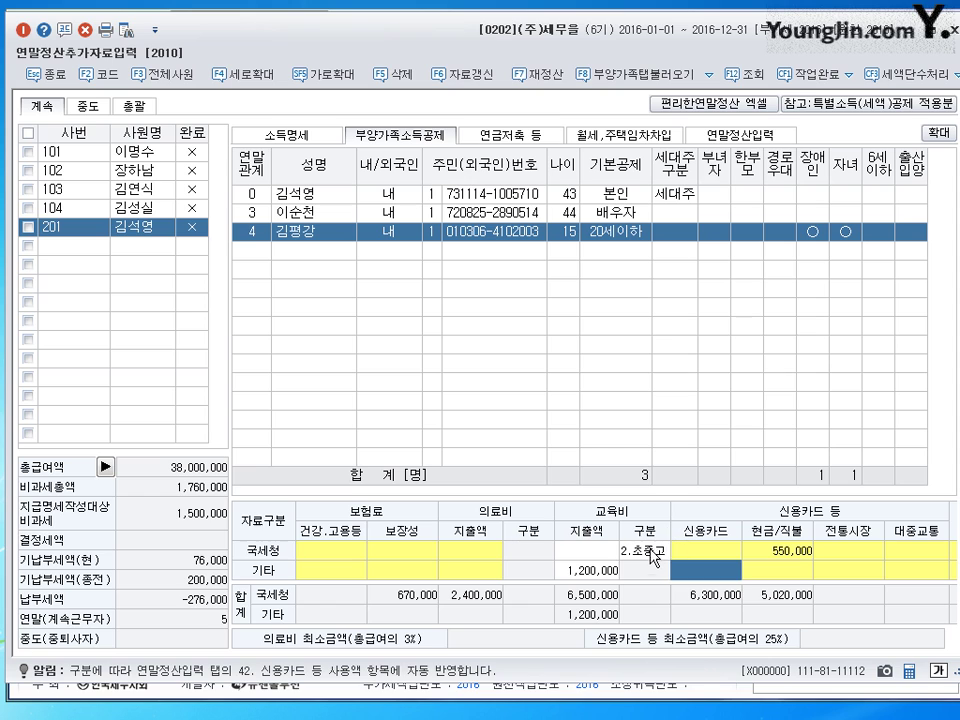
pyautogui.click(649, 552)
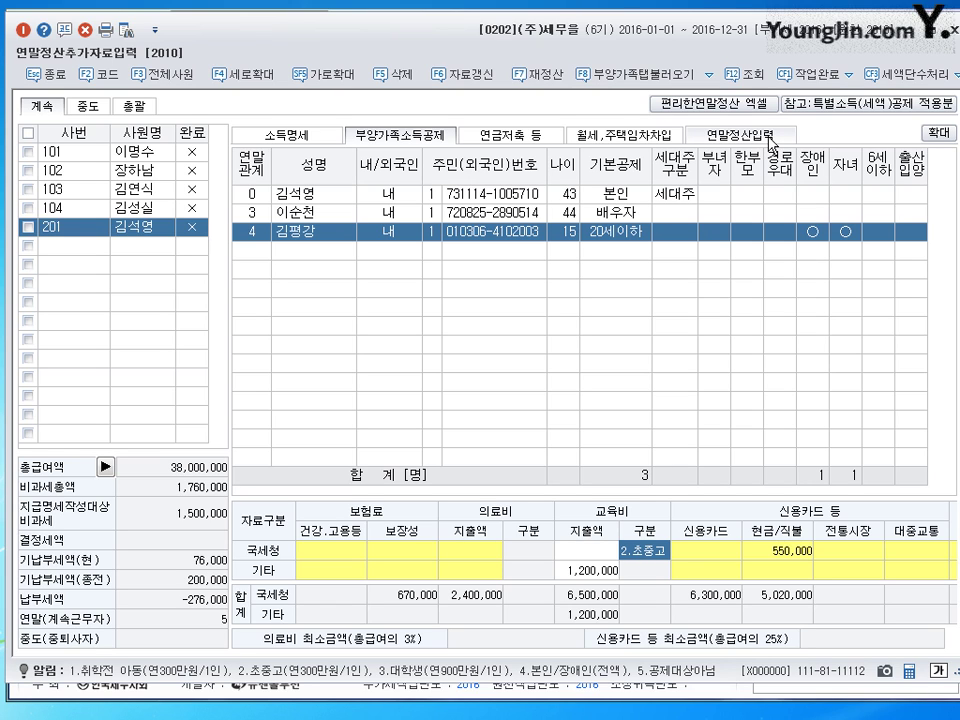
# - Load the dependants' amounts with F8 부양가족탭불러오기, confirm 예, and switch to the 연말정산입력 tab
pyautogui.click(637, 82)
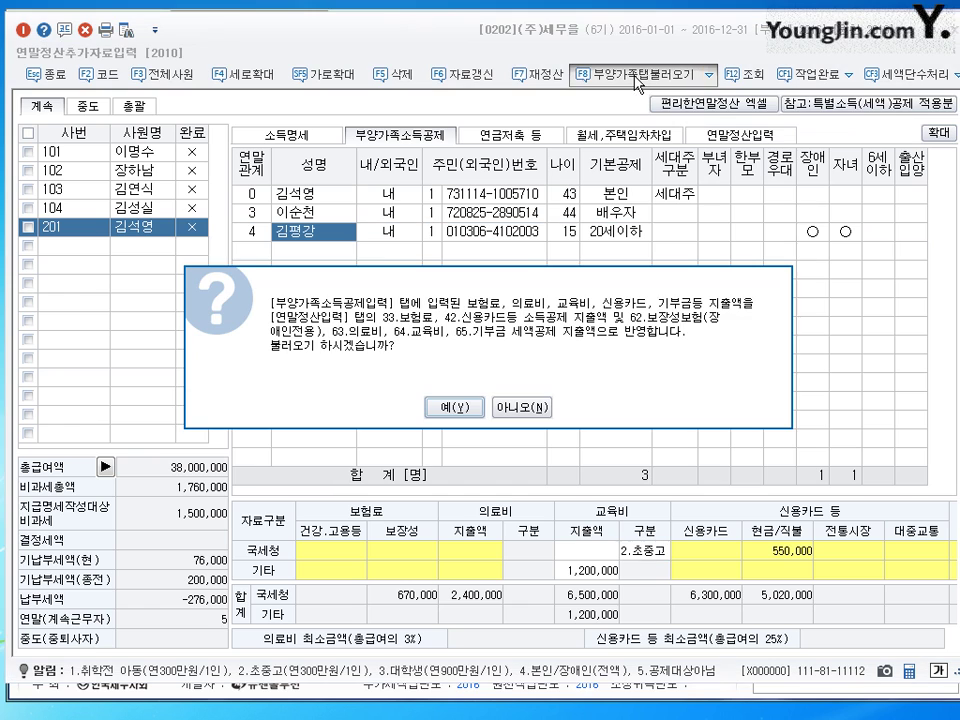
pyautogui.click(456, 407)
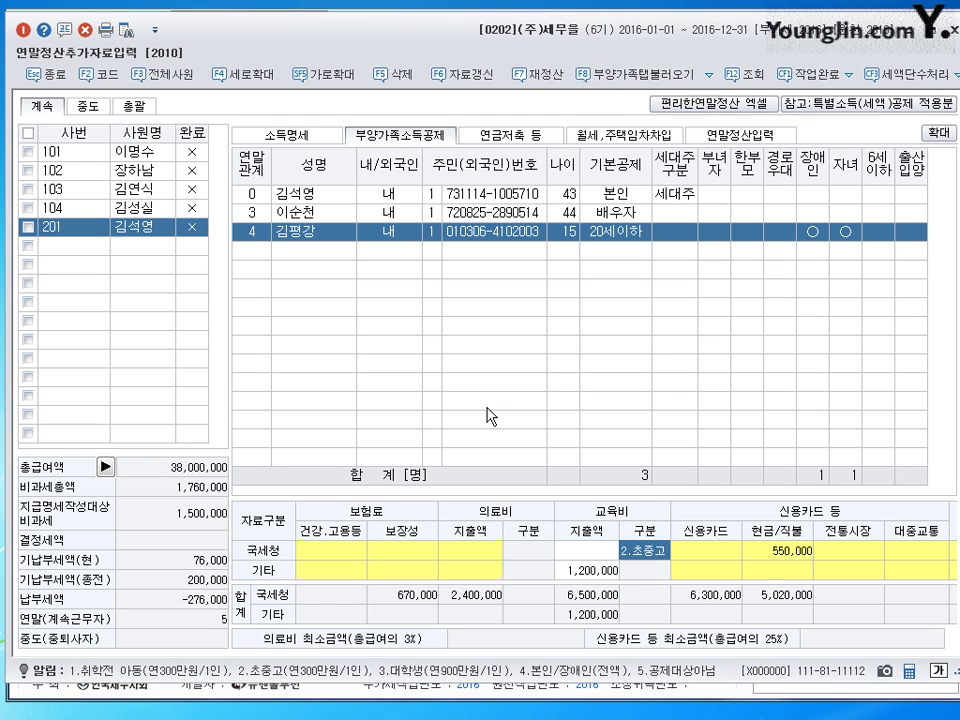
pyautogui.click(752, 135)
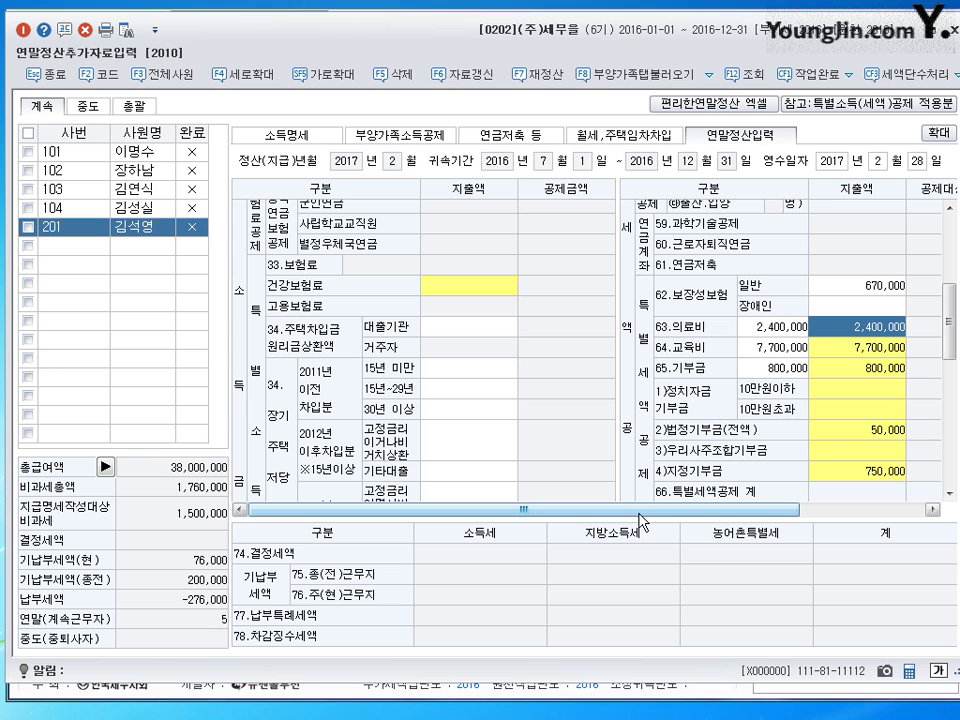
pyautogui.scroll(3, 826, 508)
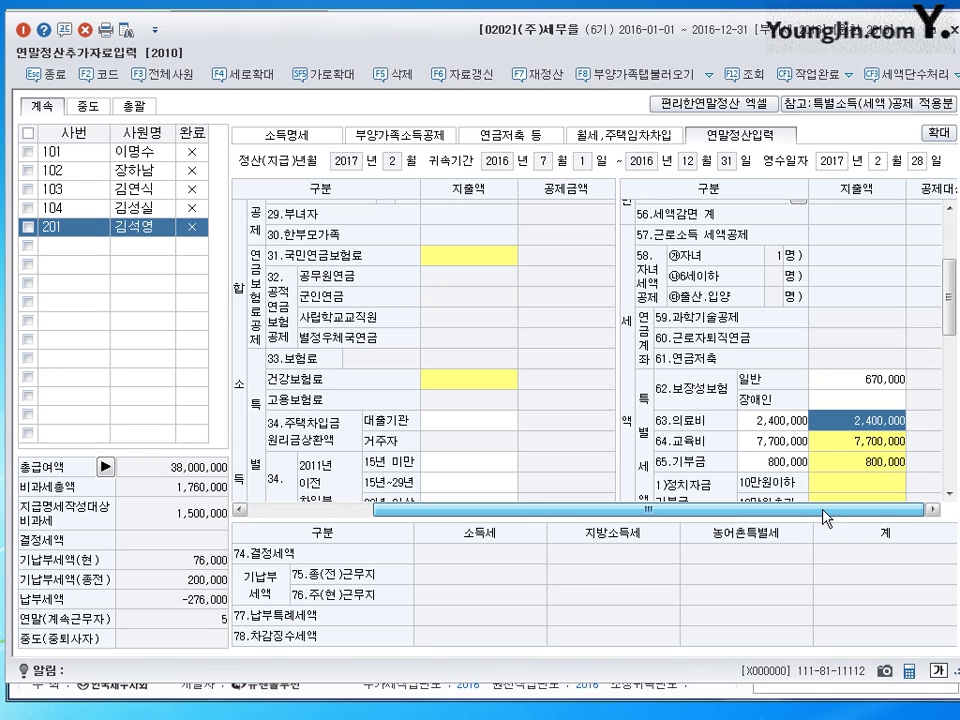
pyautogui.click(869, 381)
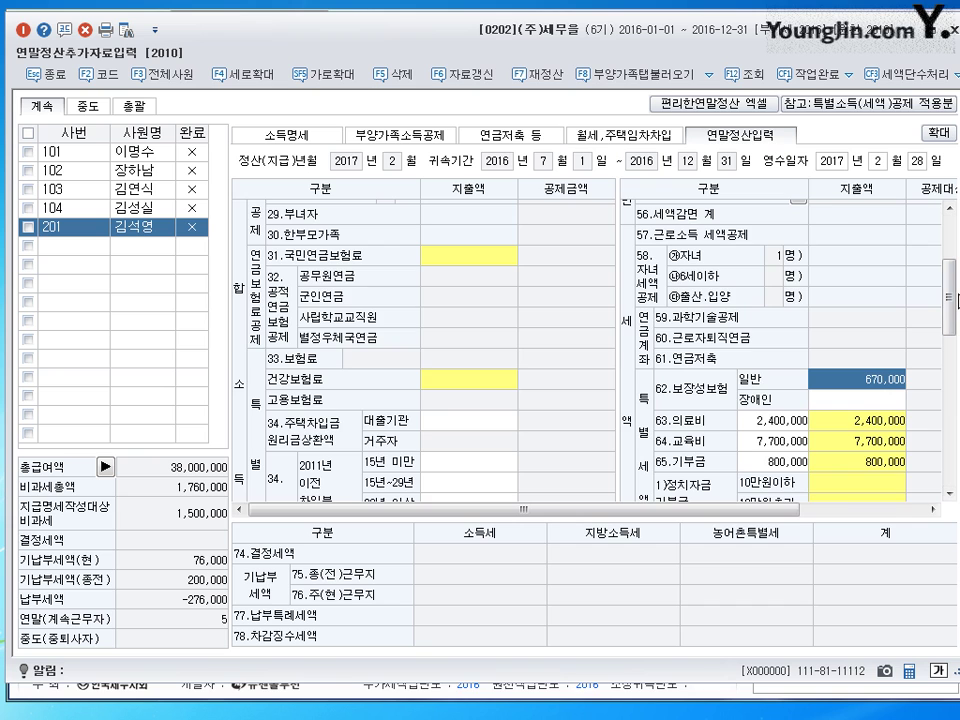
pyautogui.scroll(-1, 953, 322)
pyautogui.scroll(-2, 953, 322)
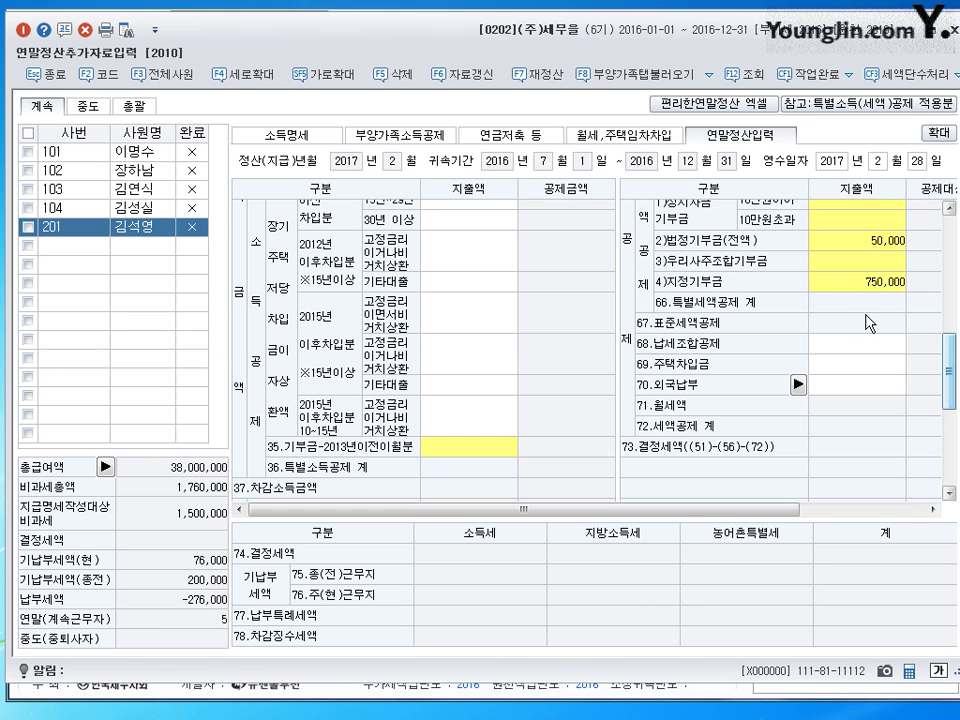
pyautogui.click(866, 285)
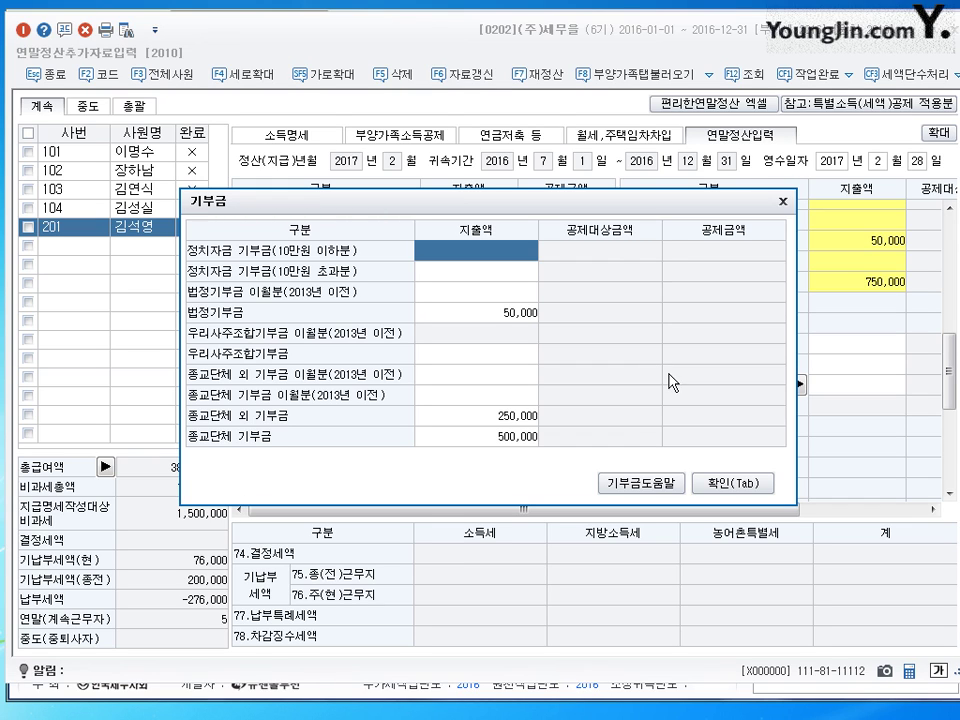
pyautogui.click(500, 316)
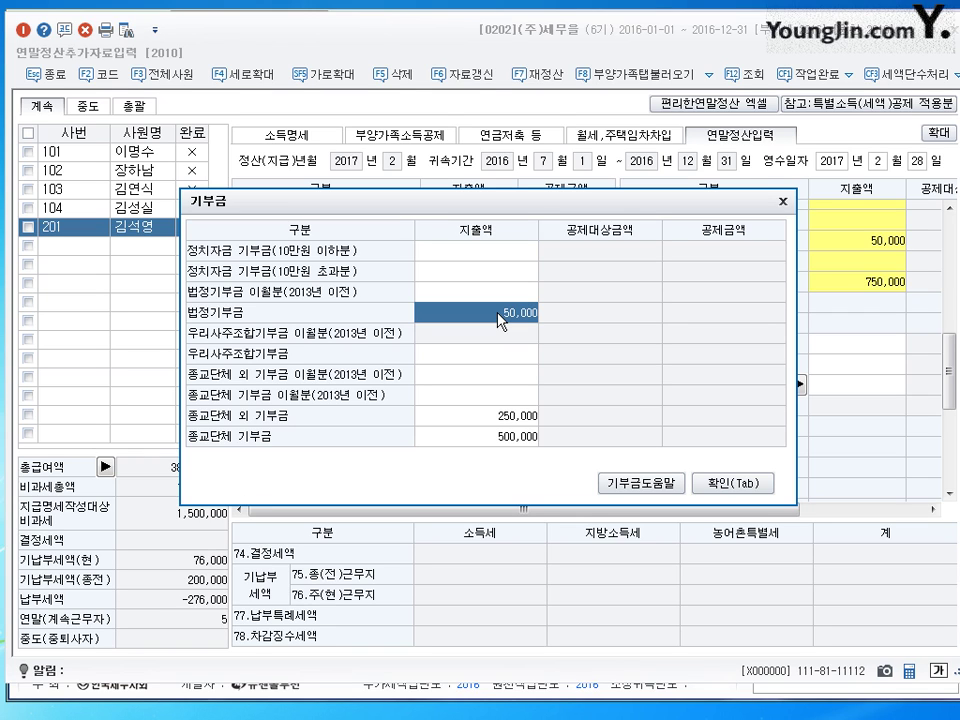
pyautogui.click(498, 420)
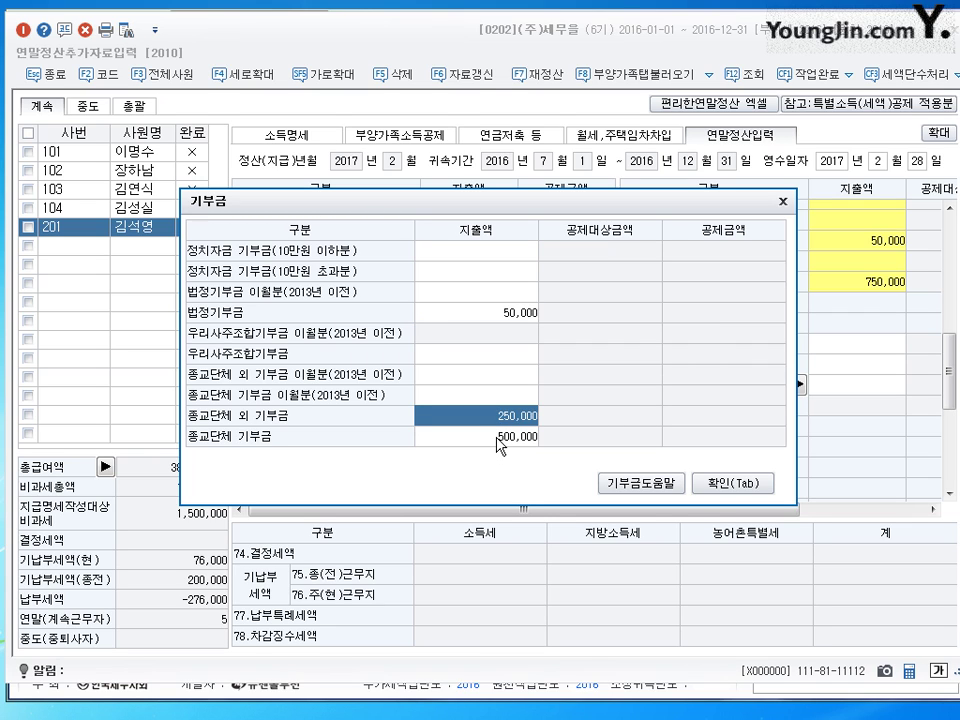
pyautogui.click(505, 440)
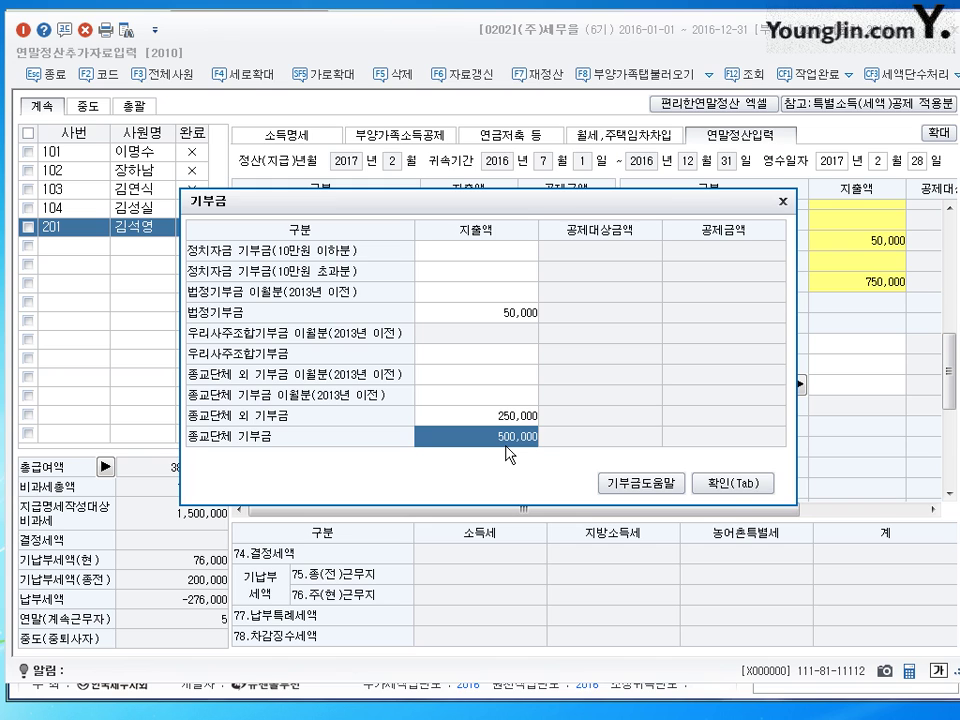
pyautogui.click(733, 483)
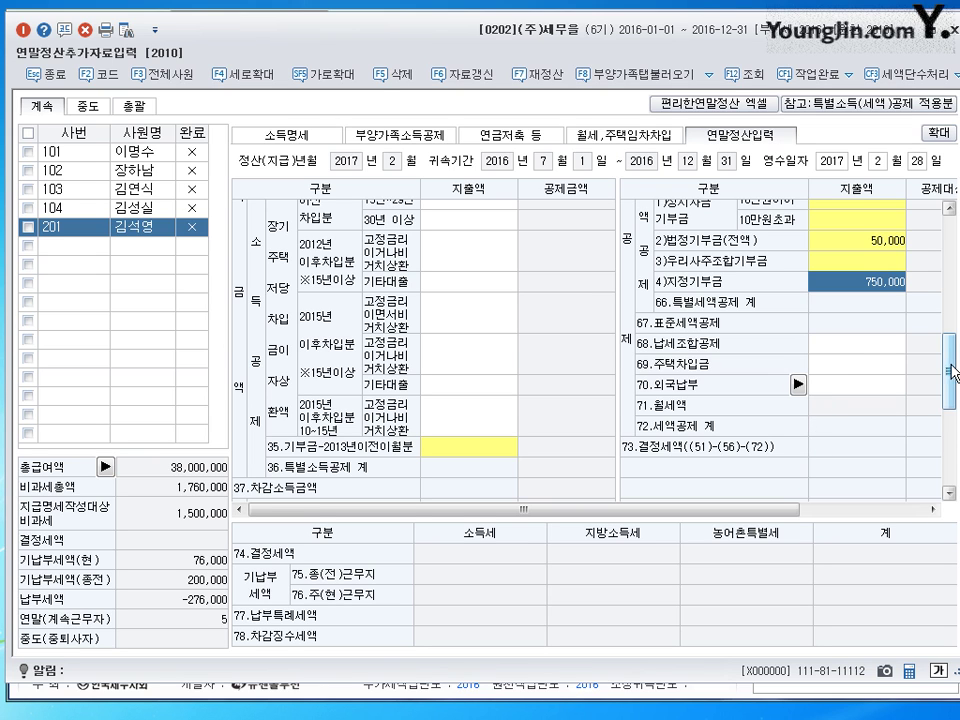
pyautogui.moveTo(954, 371); pyautogui.dragTo(949, 338)
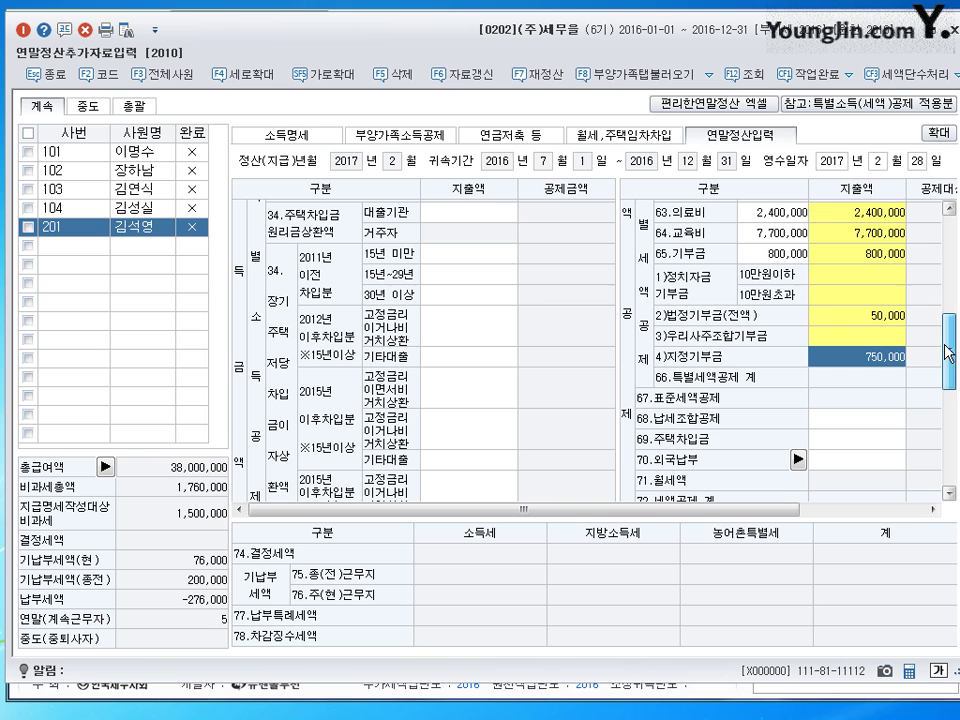
pyautogui.click(775, 232)
pyautogui.click(841, 240)
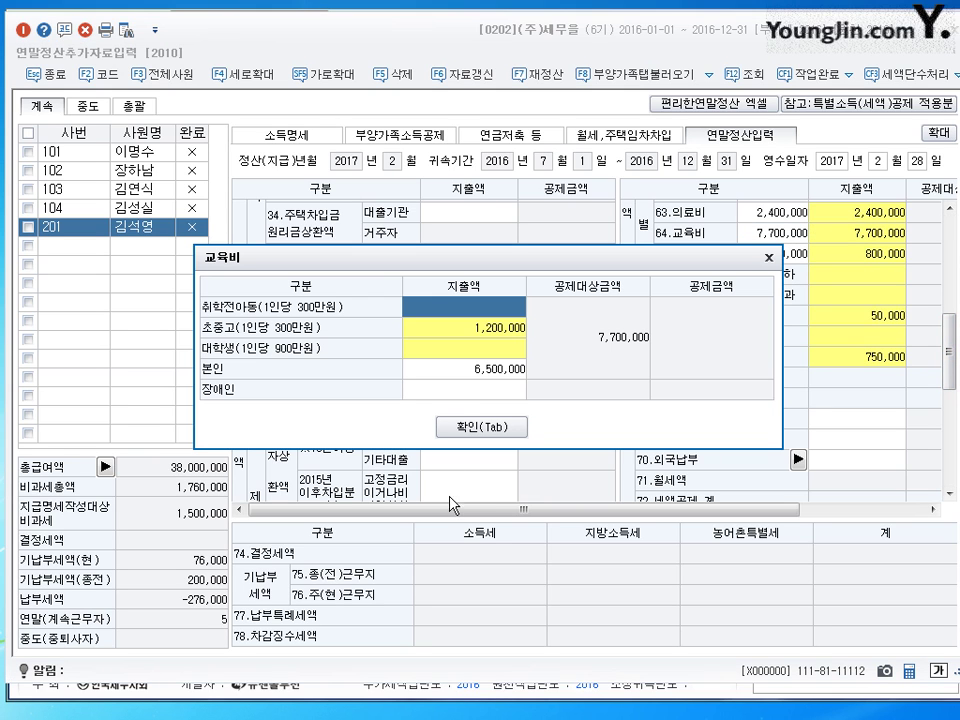
pyautogui.click(491, 429)
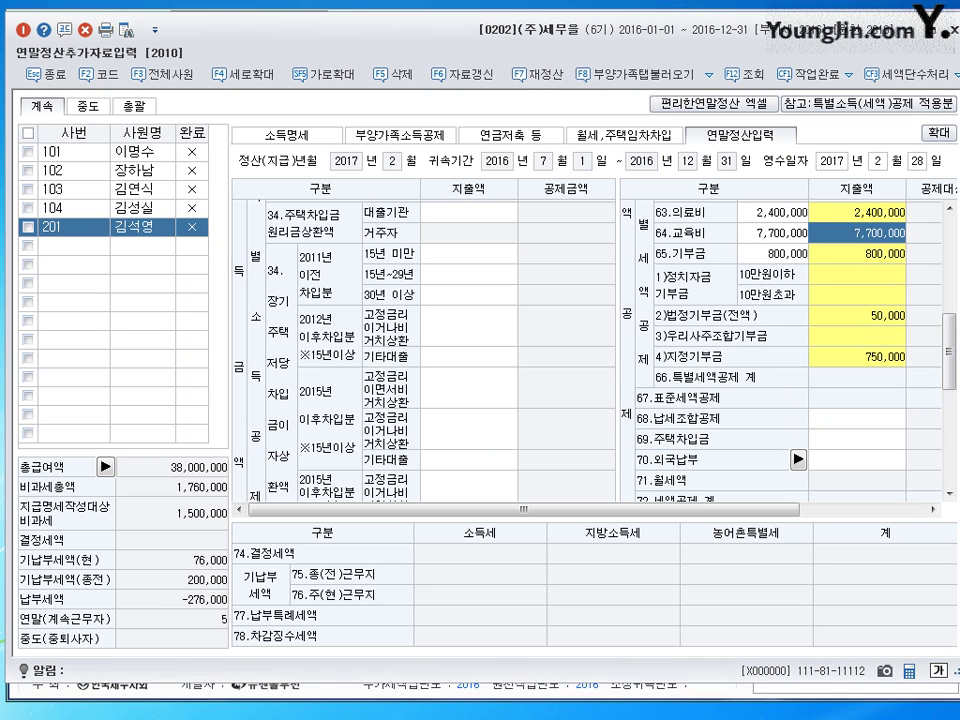
pyautogui.moveTo(952, 360); pyautogui.dragTo(952, 320)
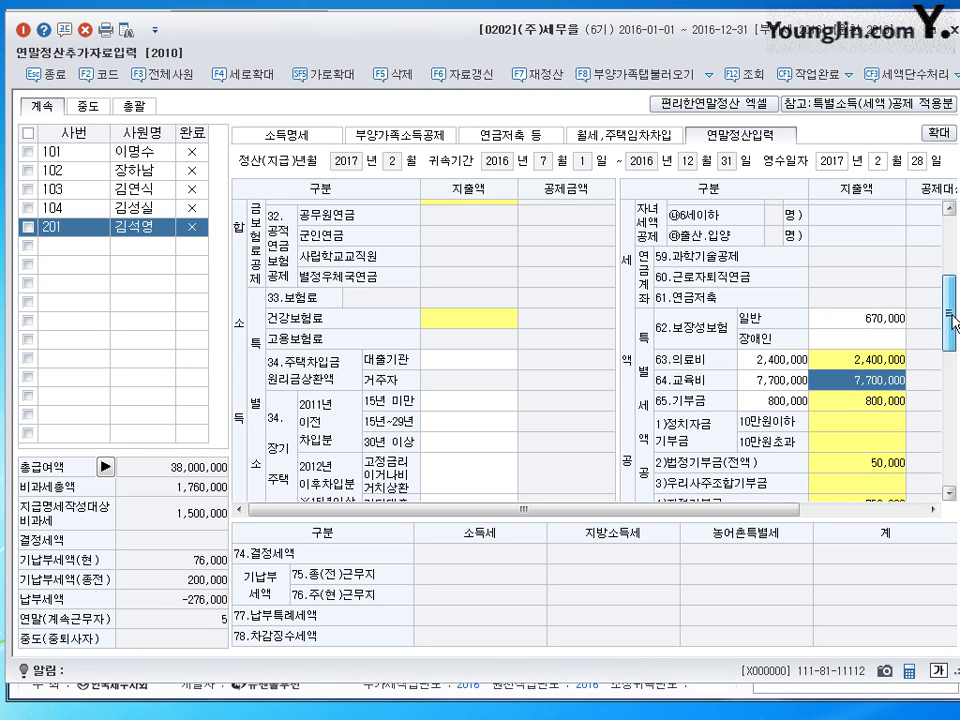
pyautogui.moveTo(955, 325); pyautogui.dragTo(945, 440)
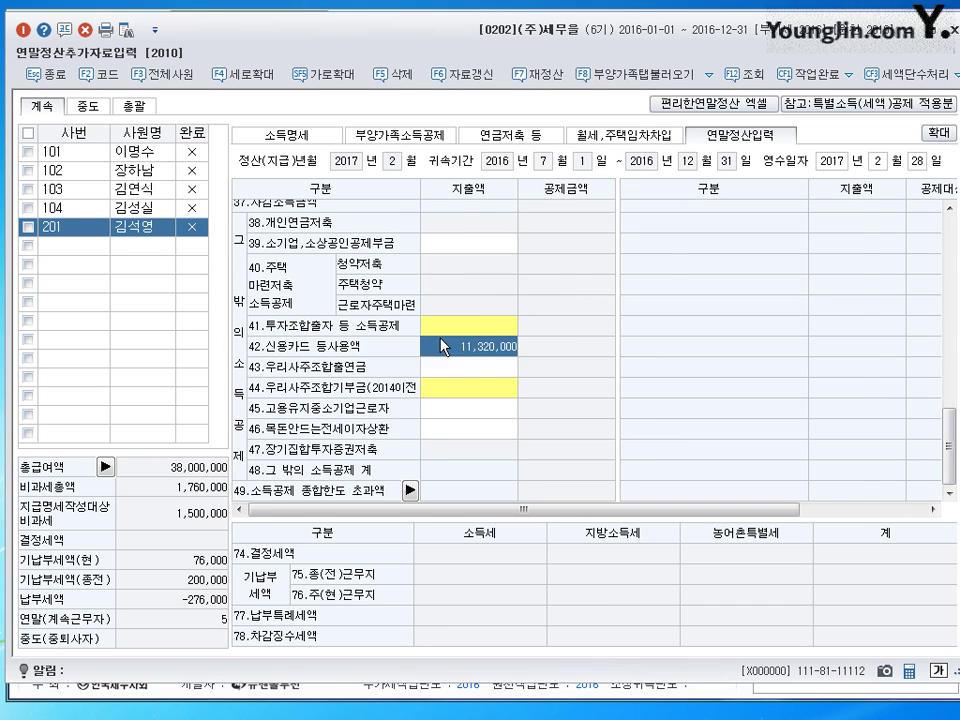
pyautogui.click(445, 346)
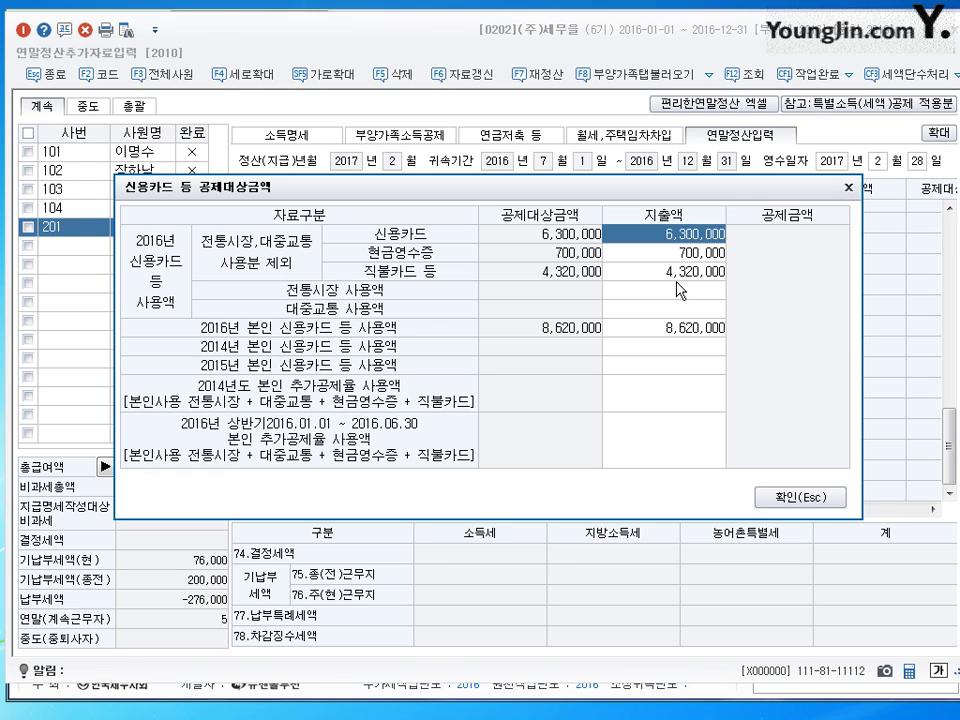
pyautogui.click(678, 276)
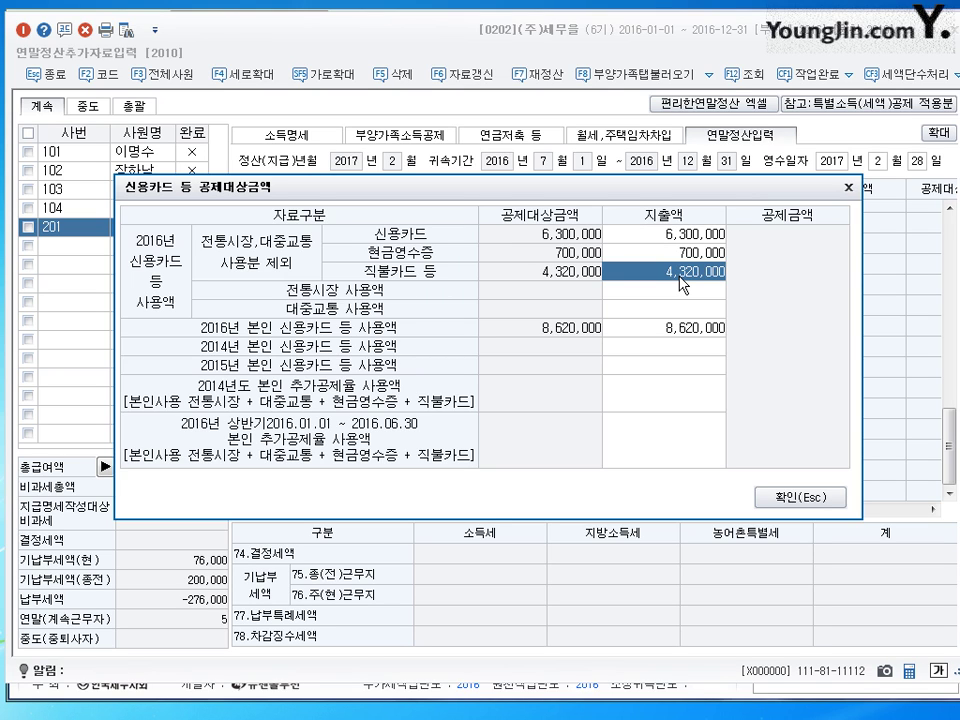
pyautogui.click(824, 497)
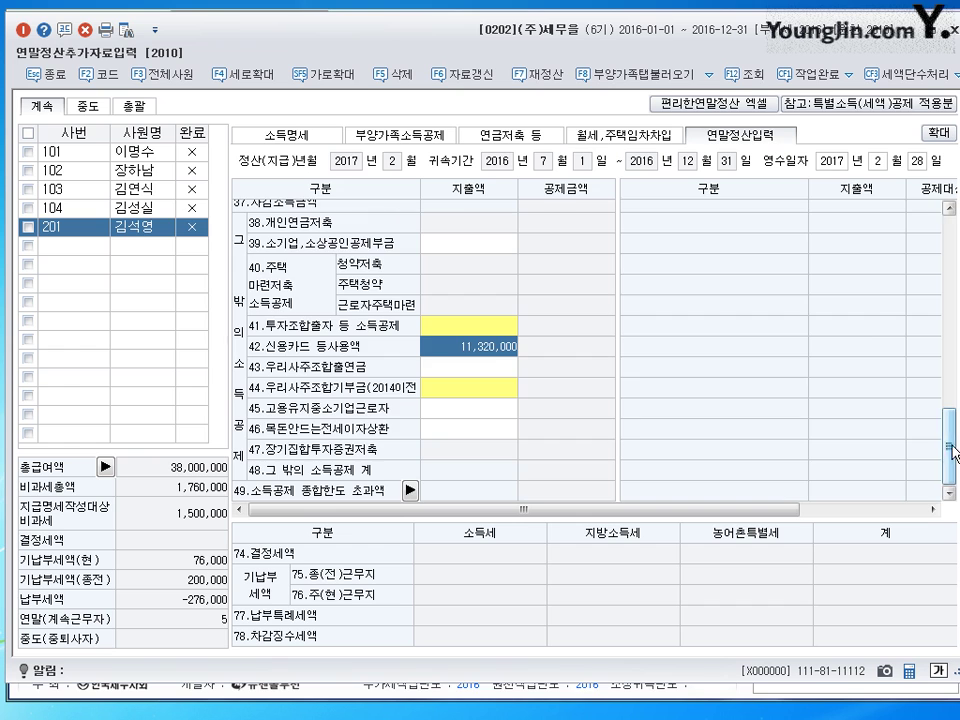
pyautogui.moveTo(950, 447); pyautogui.dragTo(952, 300)
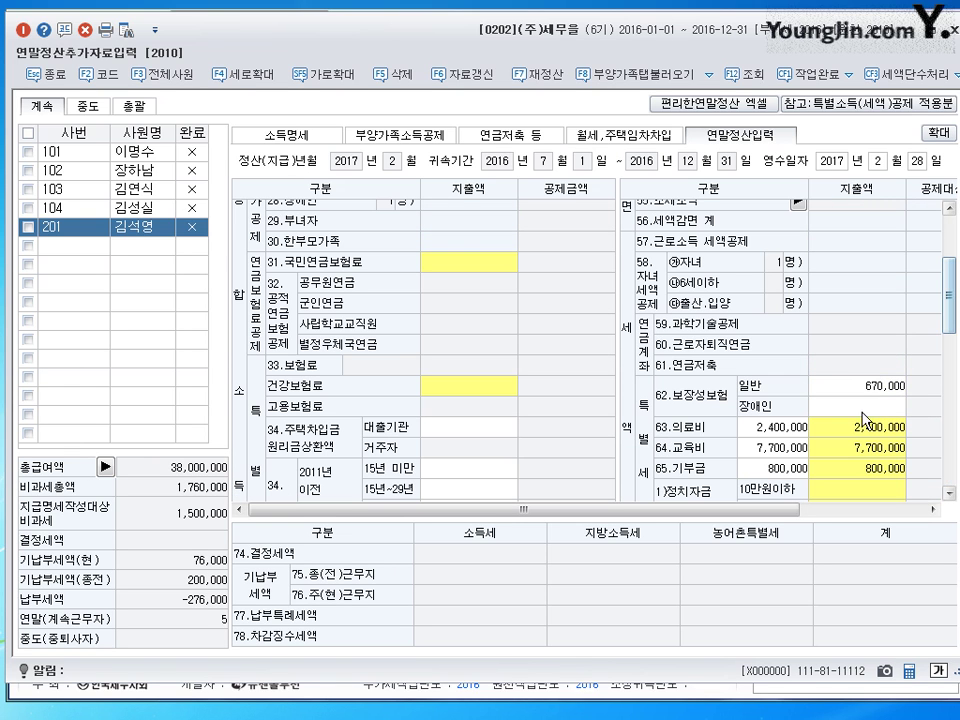
pyautogui.click(772, 426)
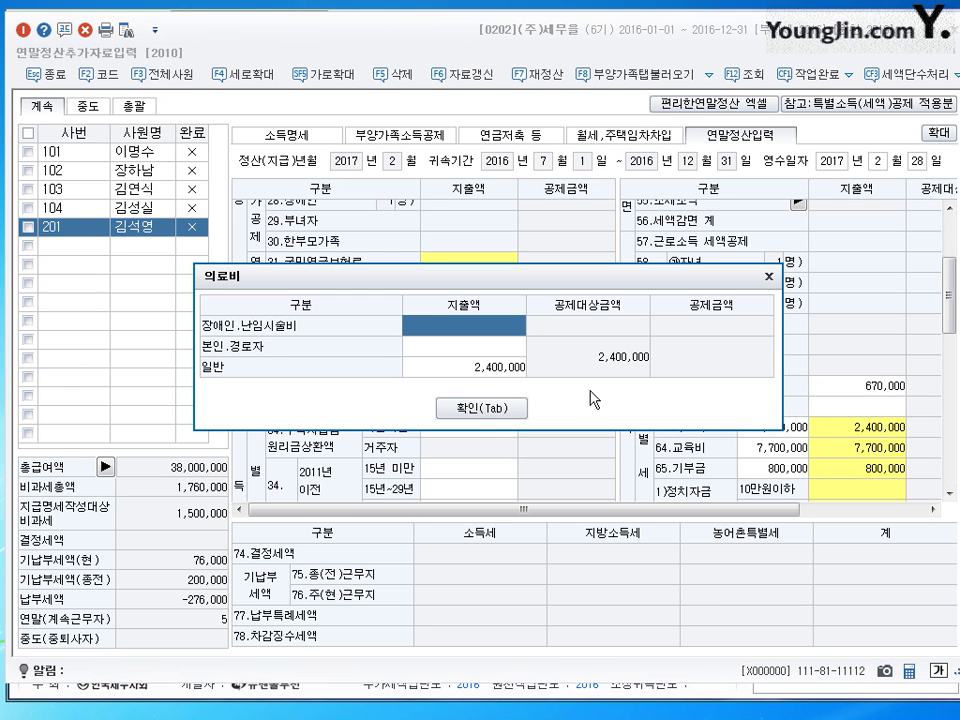
pyautogui.click(435, 374)
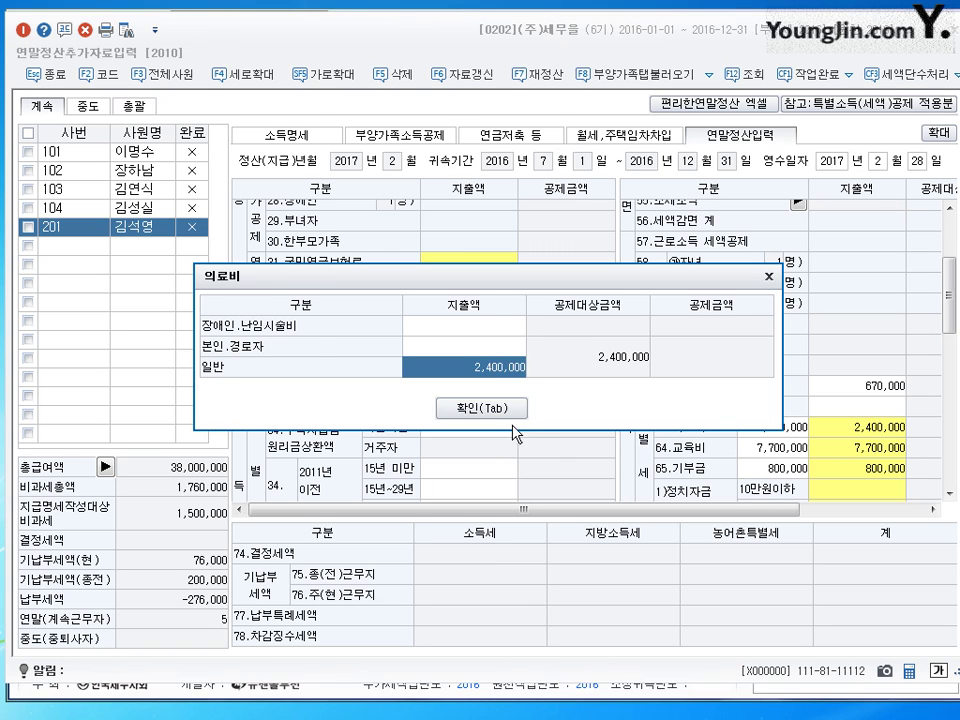
pyautogui.click(508, 411)
pyautogui.moveTo(950, 305); pyautogui.dragTo(948, 450)
pyautogui.doubleClick(468, 378)
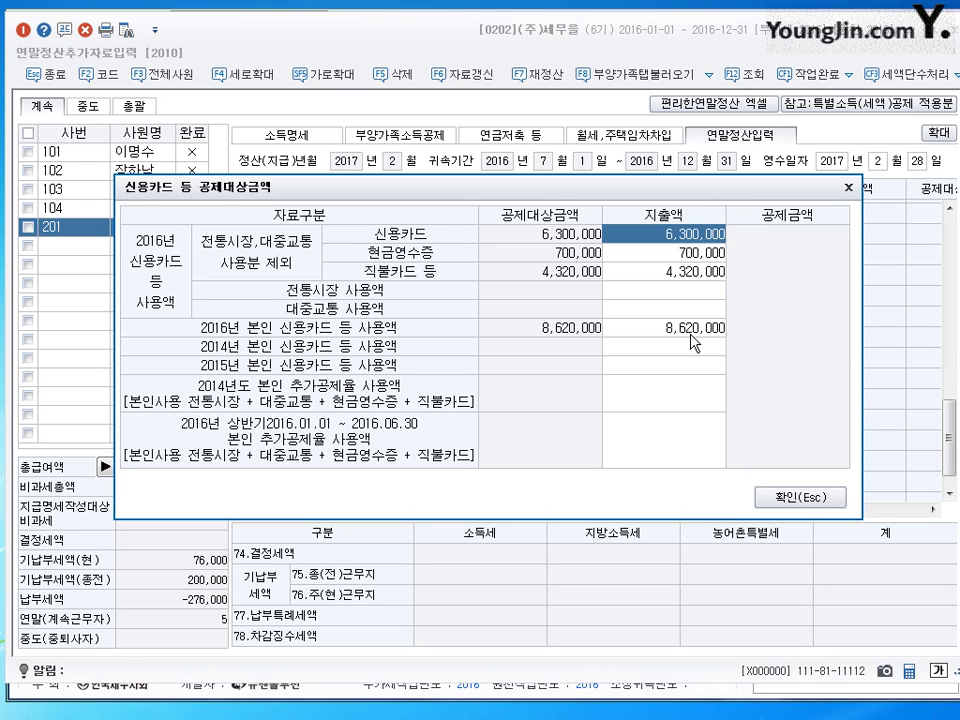
pyautogui.click(700, 258)
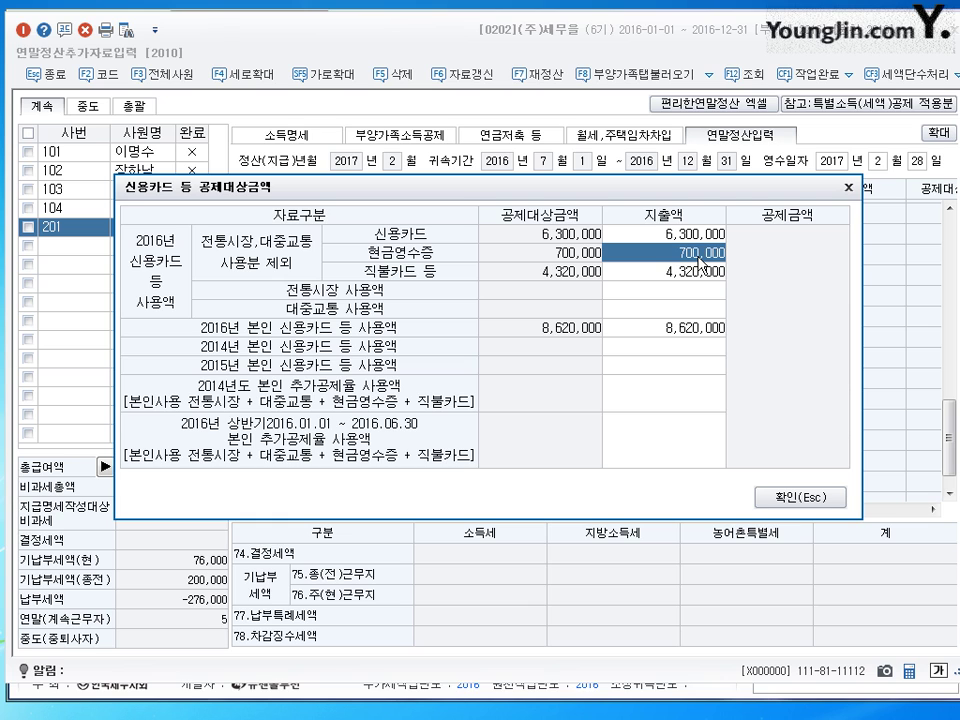
pyautogui.click(801, 502)
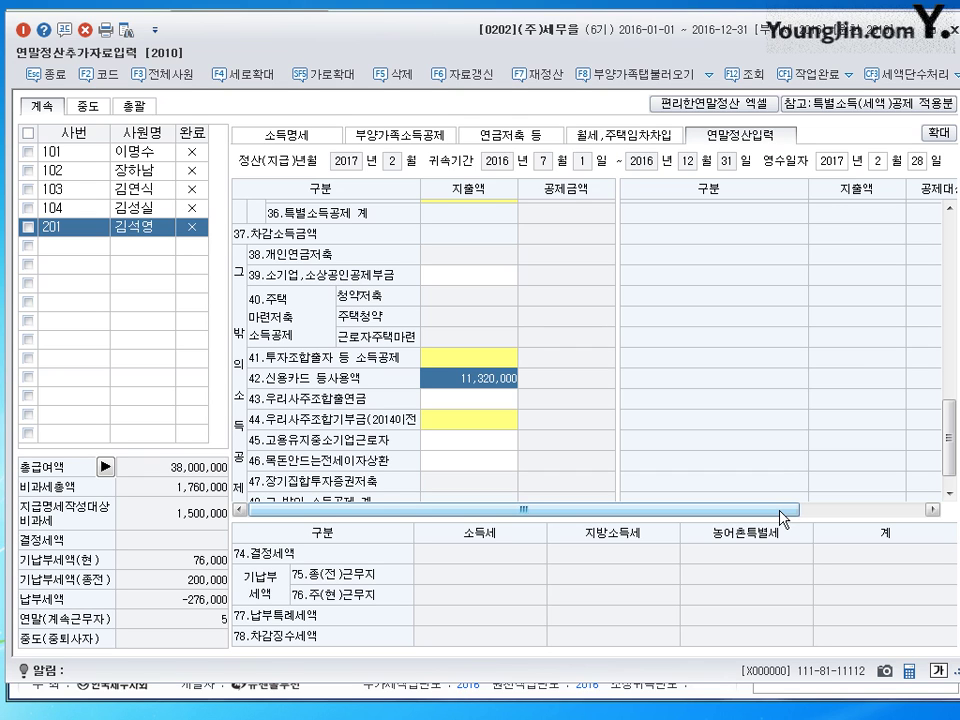
pyautogui.moveTo(945, 432); pyautogui.dragTo(935, 257)
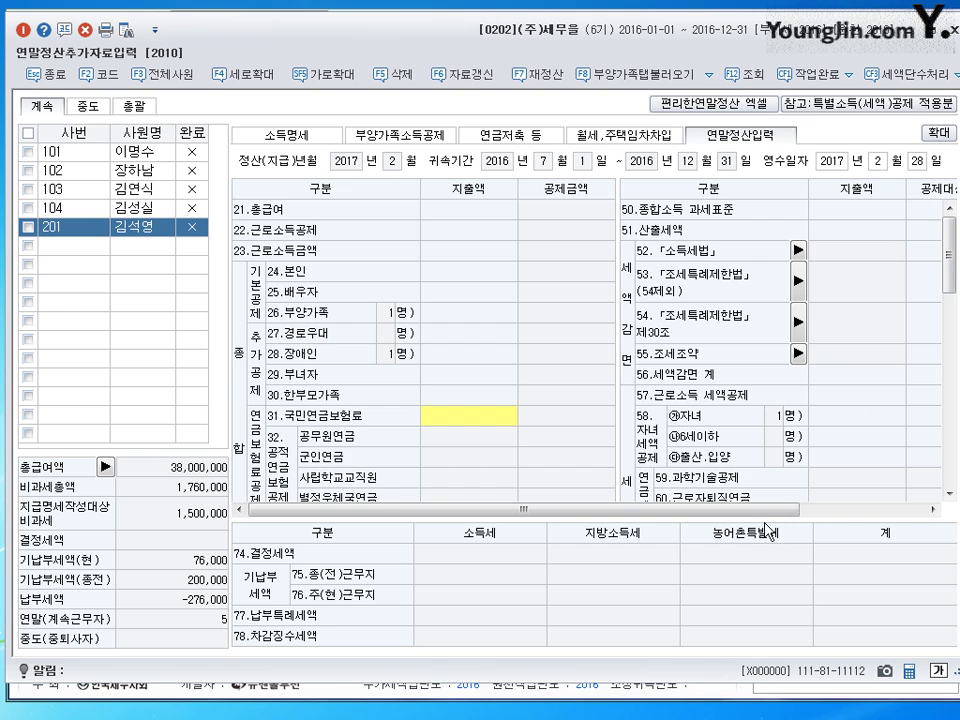
# - Recheck the school tuition breakdown (1,200,000) and confirm education expenses of 7,700,000
pyautogui.scroll(-3, 920, 400)
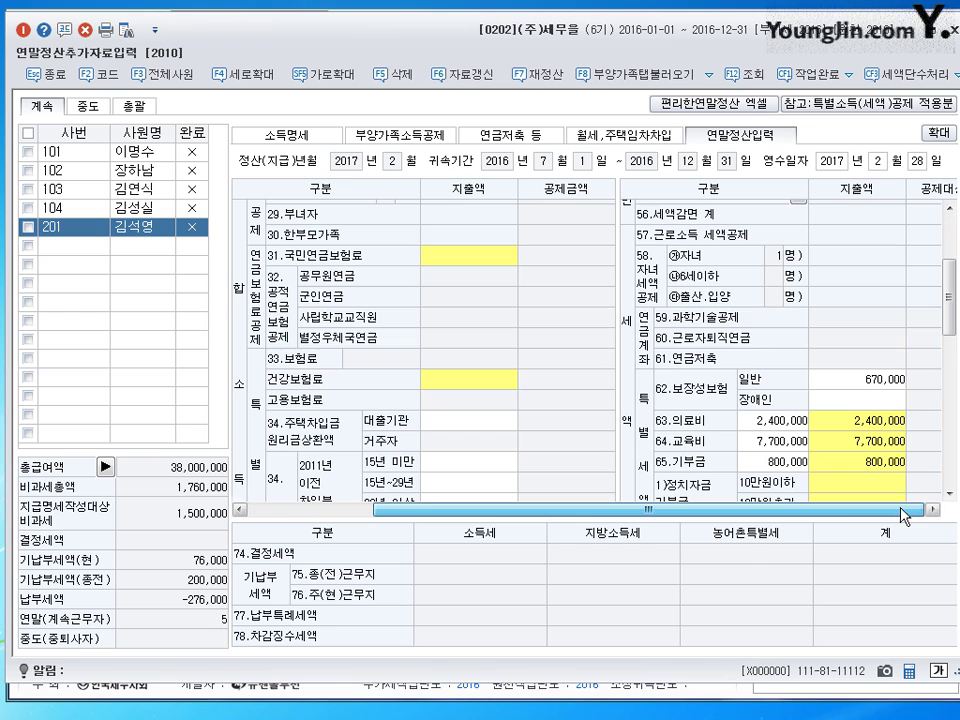
pyautogui.click(858, 441)
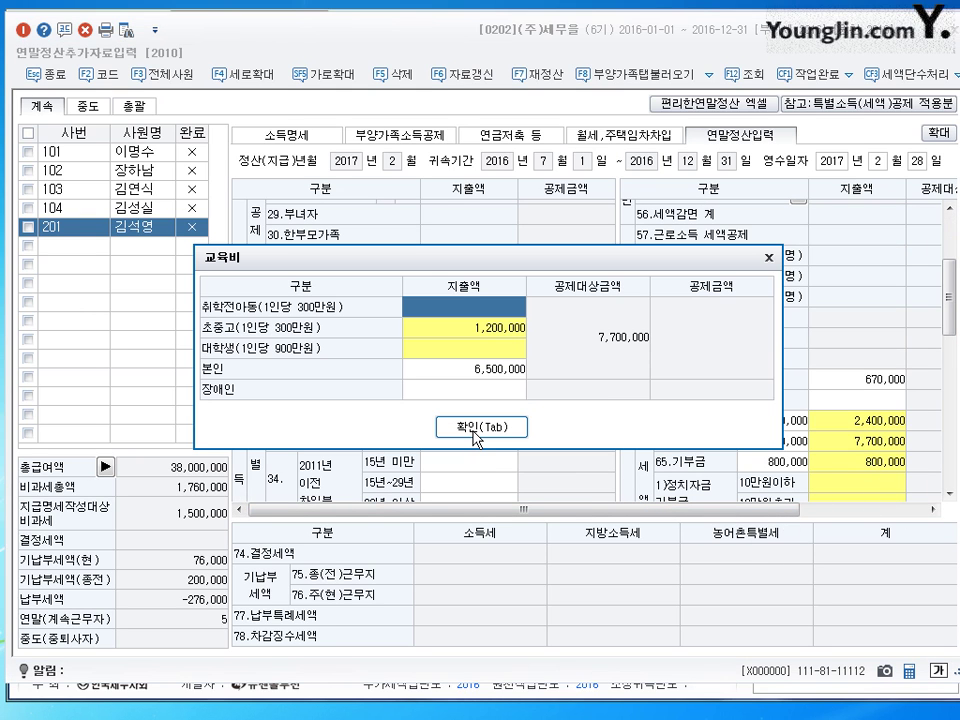
pyautogui.click(488, 328)
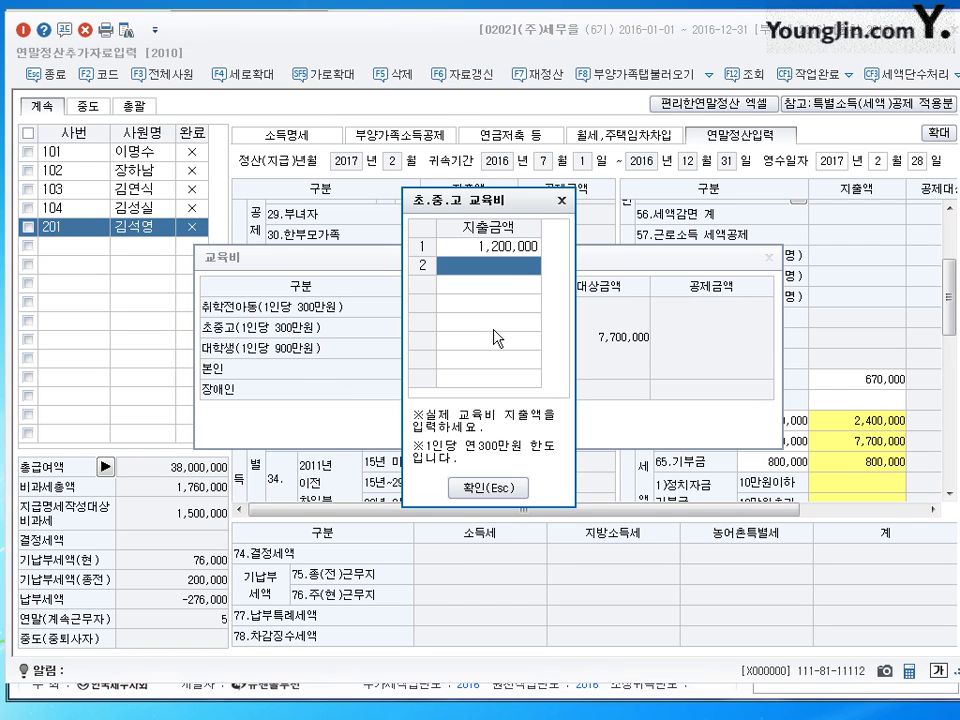
pyautogui.click(490, 487)
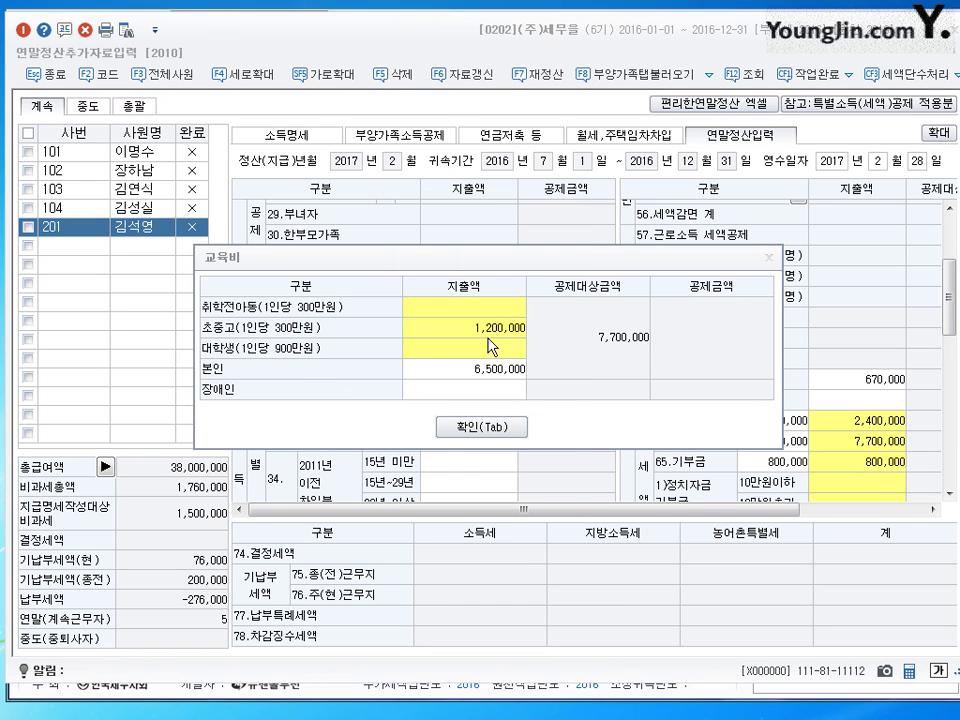
pyautogui.click(489, 336)
pyautogui.click(548, 486)
pyautogui.press('Tab')
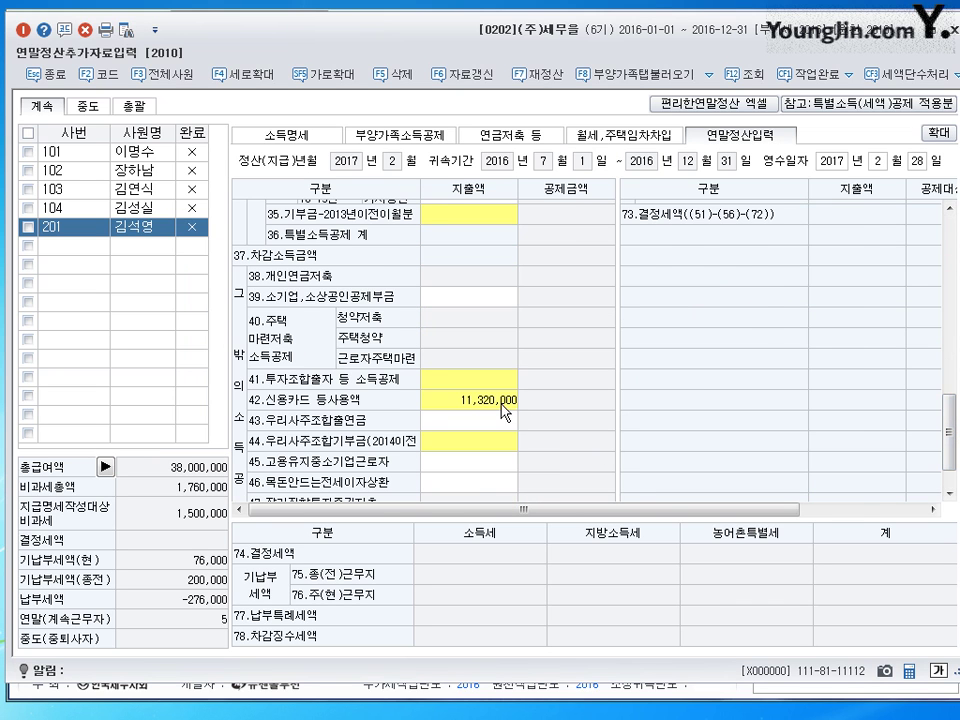
# - Review the card usage breakdown: credit 6,300,000, cash receipts 700,000, debit 4,320,000, totalling 11,320,000
pyautogui.click(500, 402)
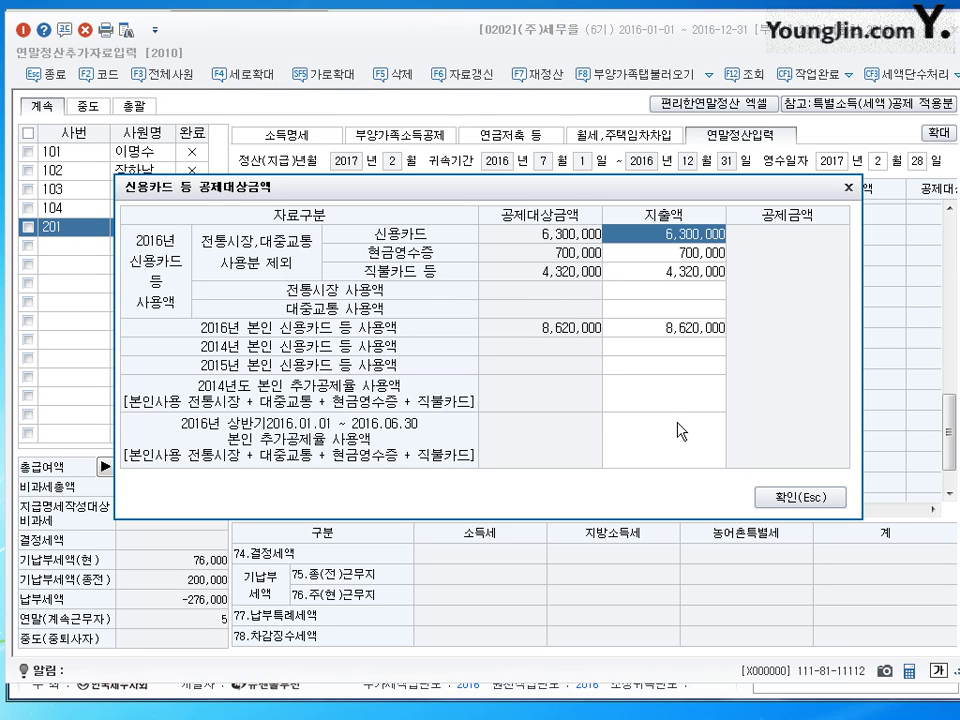
pyautogui.click(700, 253)
pyautogui.click(671, 272)
pyautogui.click(676, 253)
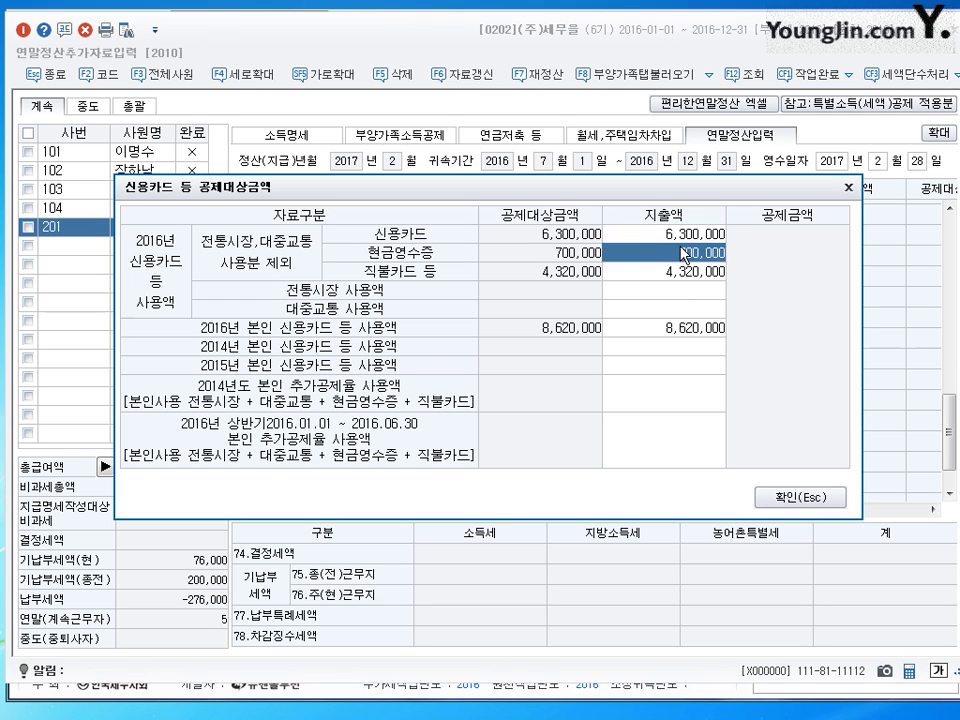
pyautogui.click(685, 272)
pyautogui.click(658, 234)
pyautogui.click(672, 253)
pyautogui.click(680, 272)
pyautogui.click(684, 334)
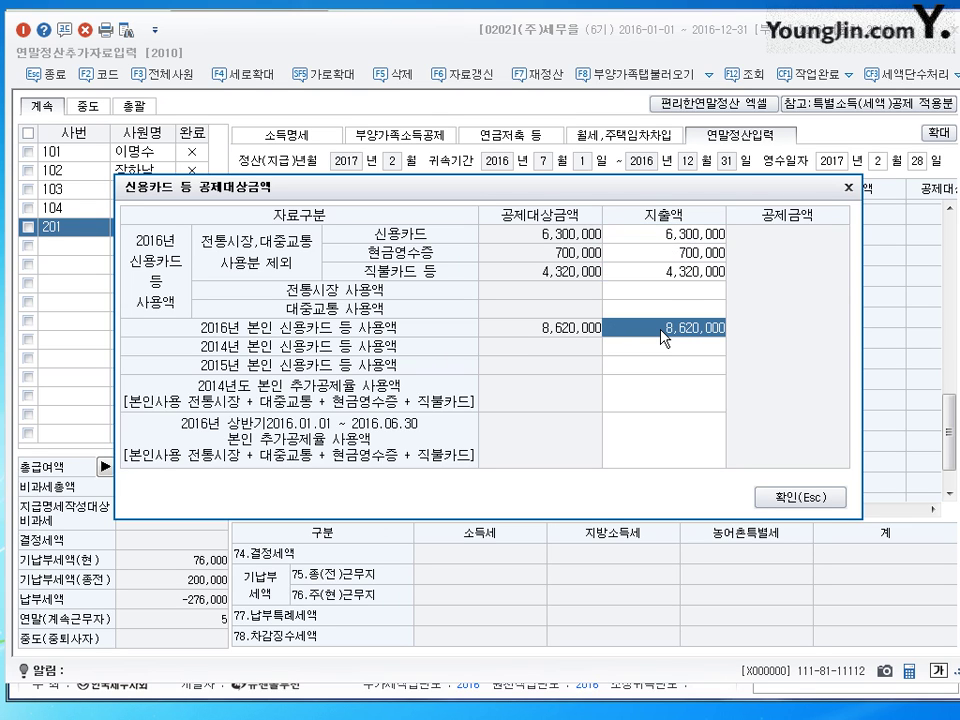
pyautogui.click(790, 499)
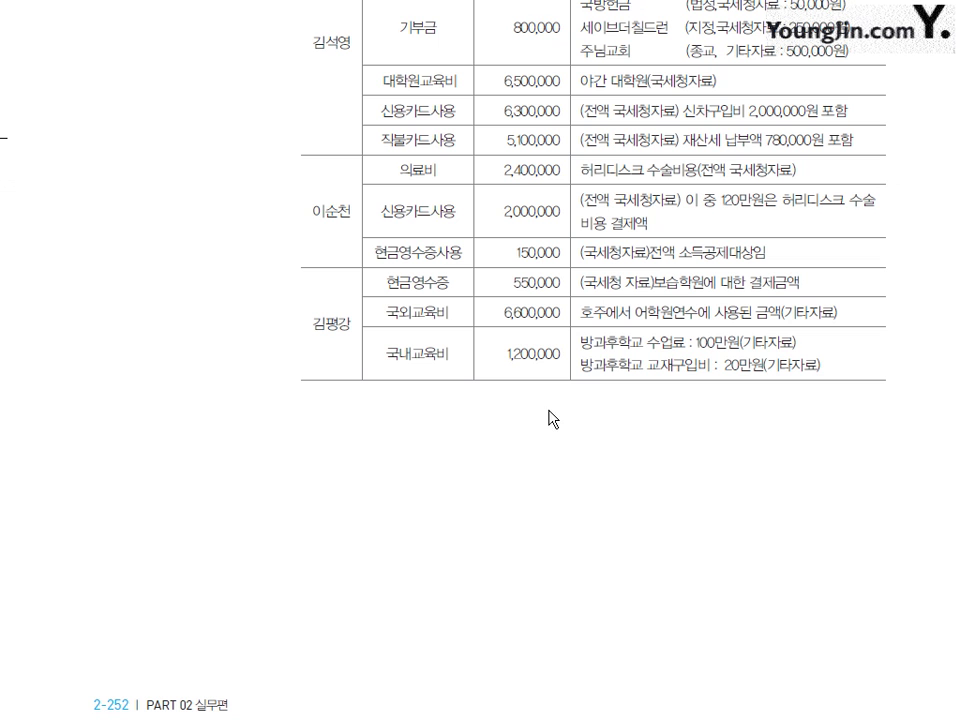
pyautogui.scroll(-5, 516, 499)
pyautogui.scroll(-4, 516, 491)
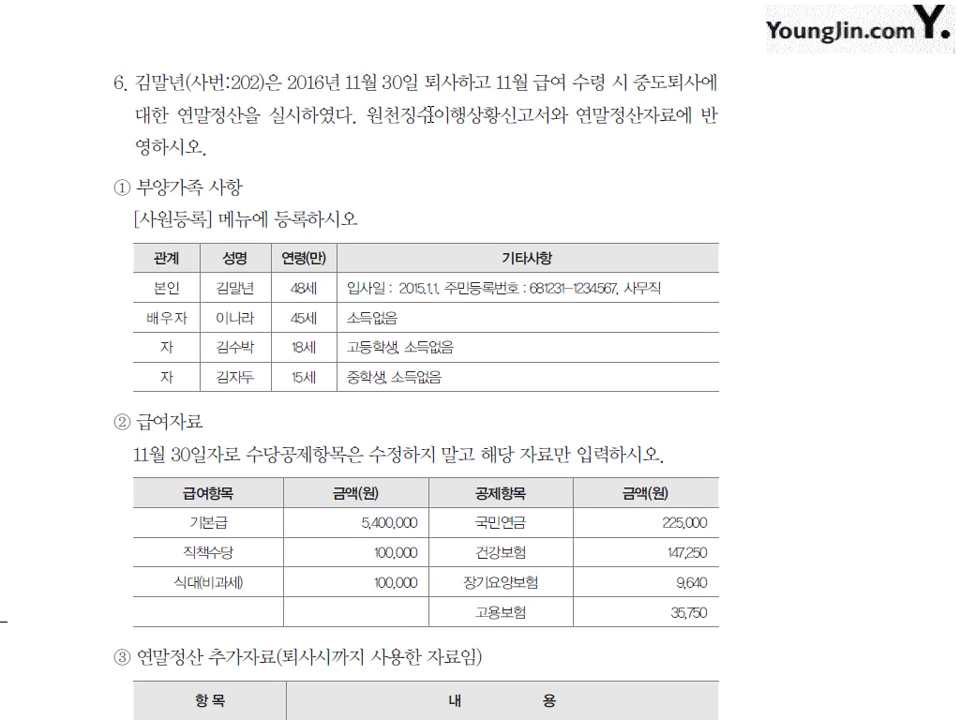
pyautogui.scroll(-1, 500, 155)
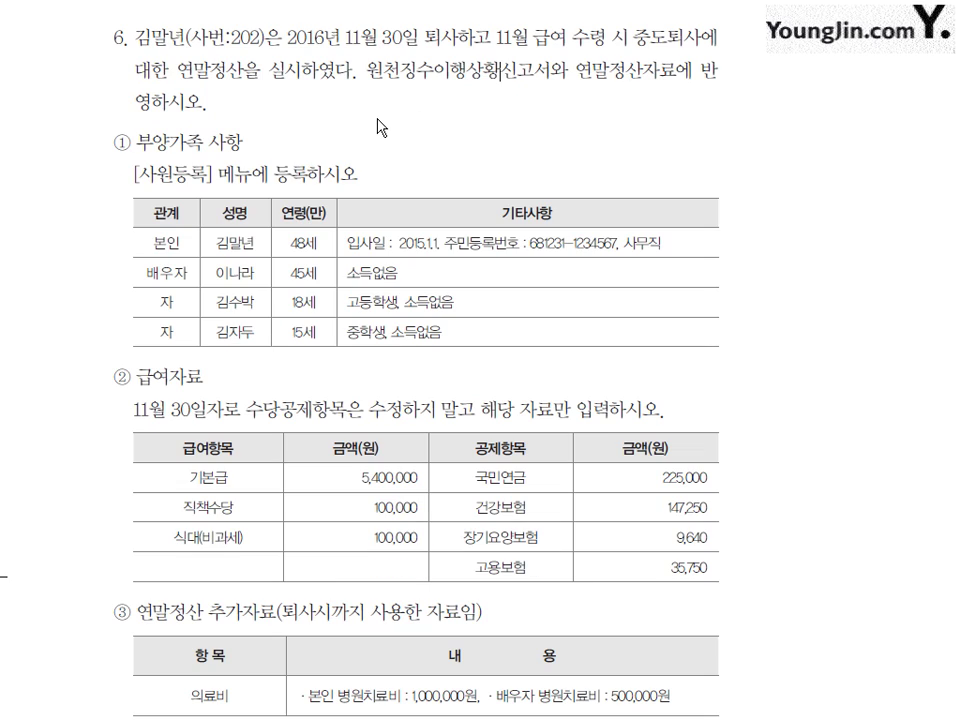
pyautogui.moveTo(634, 47); pyautogui.dragTo(723, 45)
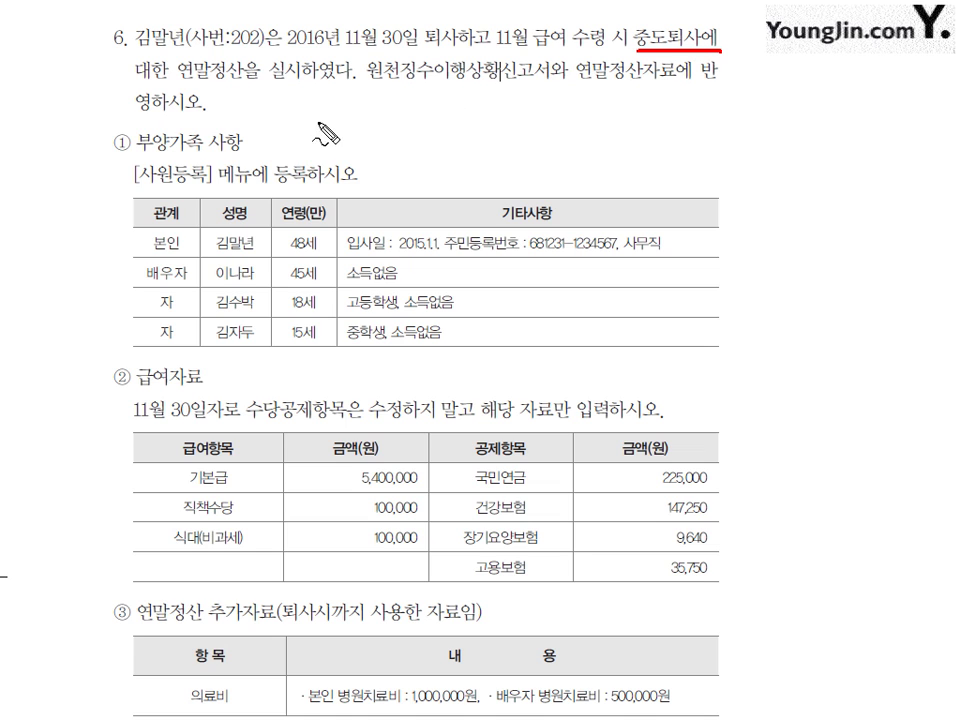
pyautogui.moveTo(155, 91); pyautogui.dragTo(307, 87)
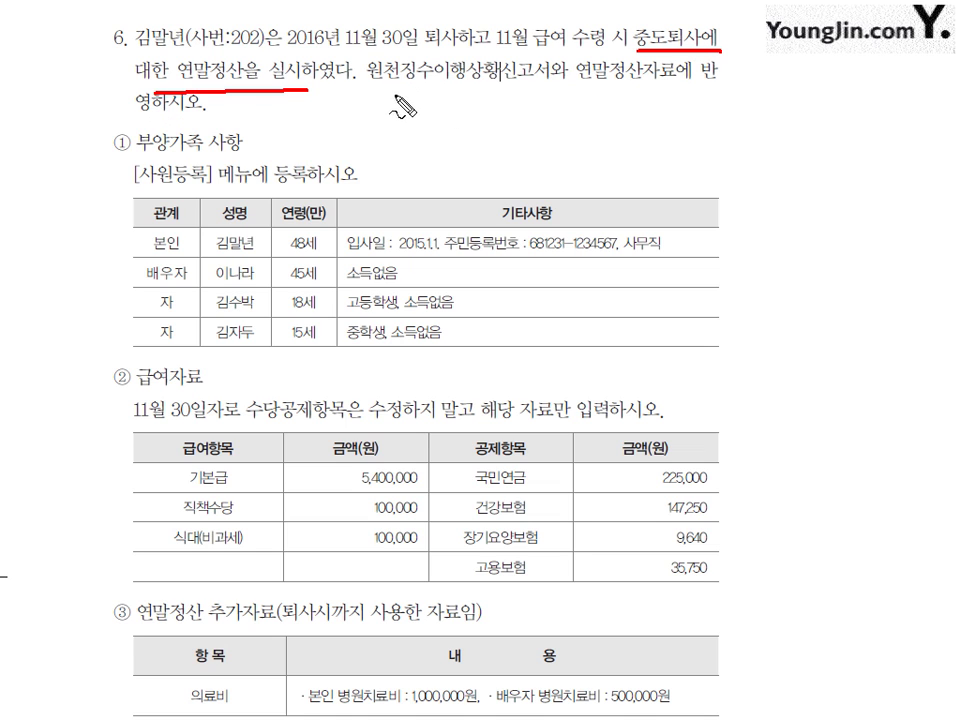
pyautogui.moveTo(380, 87); pyautogui.dragTo(565, 85)
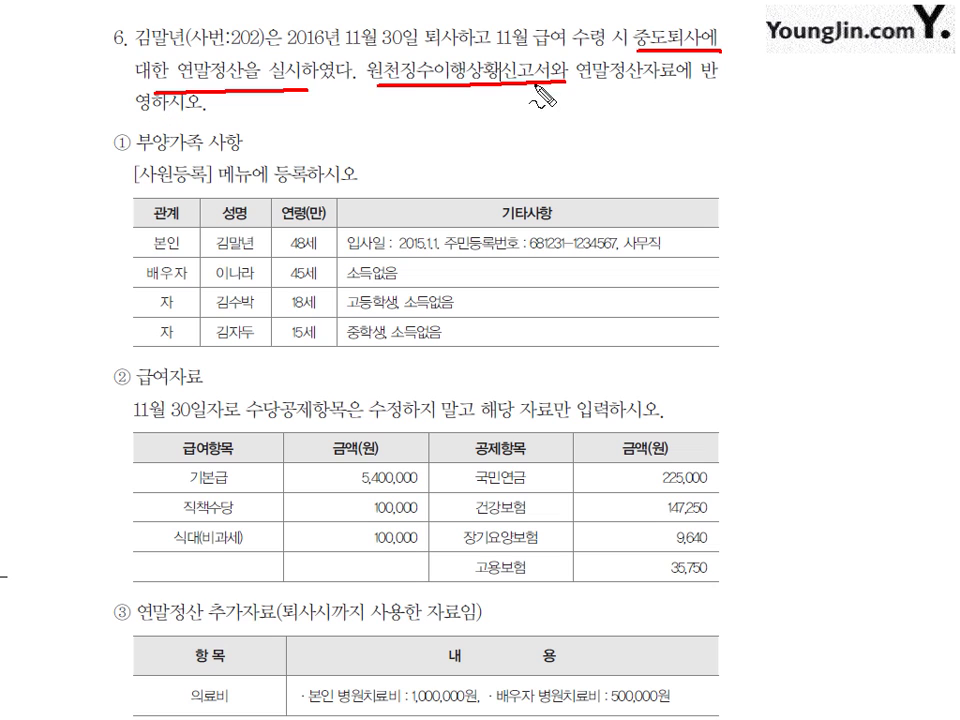
pyautogui.moveTo(364, 82)
pyautogui.mouseDown()
pyautogui.moveTo(368, 46)
pyautogui.moveTo(522, 80)
pyautogui.moveTo(658, 90)
pyautogui.mouseUp()
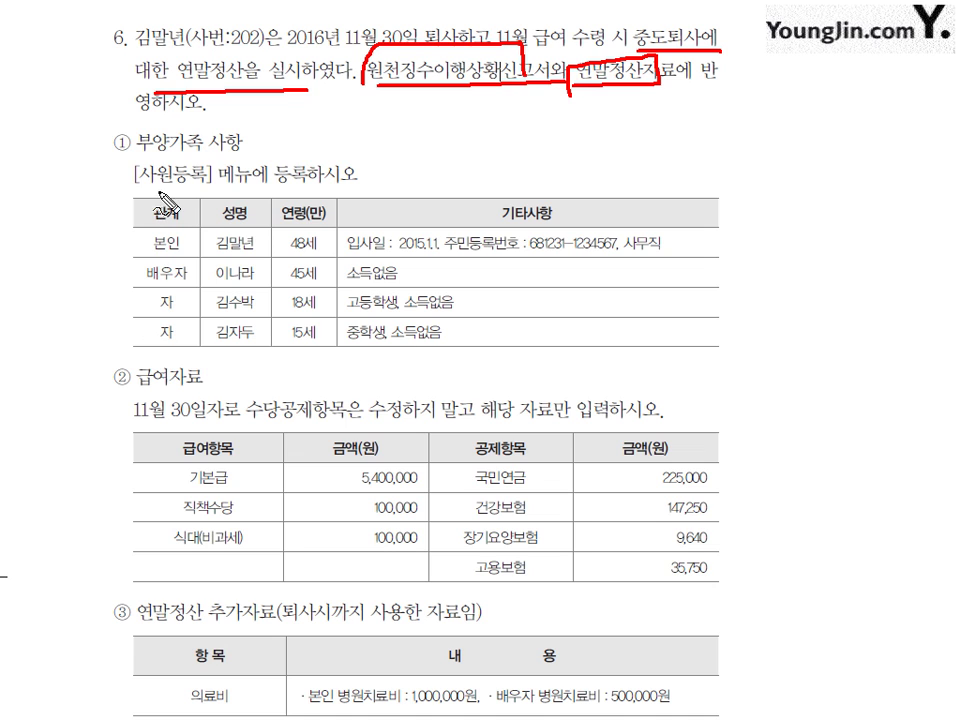
pyautogui.moveTo(140, 186)
pyautogui.mouseDown()
pyautogui.moveTo(205, 176)
pyautogui.moveTo(325, 188)
pyautogui.mouseUp()
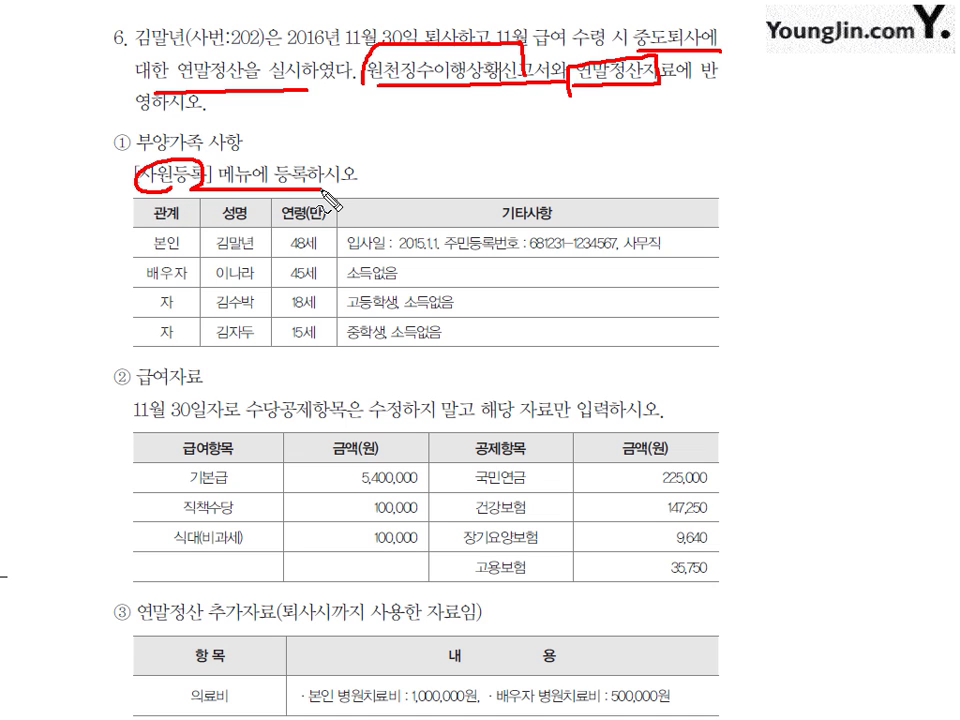
pyautogui.moveTo(182, 363)
pyautogui.mouseDown()
pyautogui.moveTo(160, 388)
pyautogui.moveTo(232, 380)
pyautogui.mouseUp()
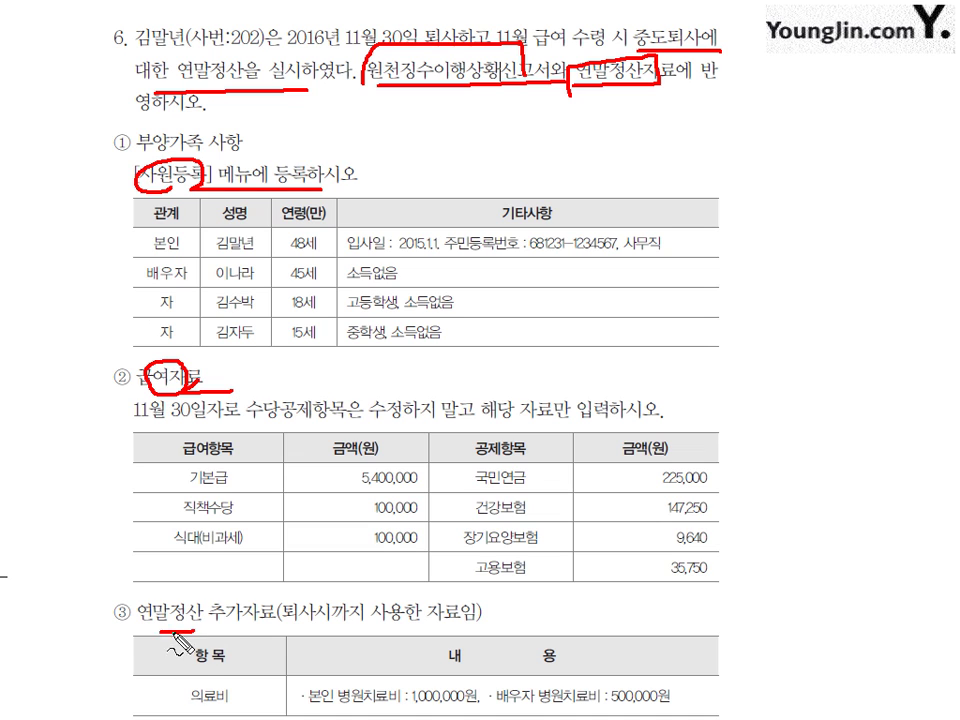
pyautogui.moveTo(188, 602)
pyautogui.mouseDown()
pyautogui.moveTo(182, 624)
pyautogui.moveTo(270, 620)
pyautogui.mouseUp()
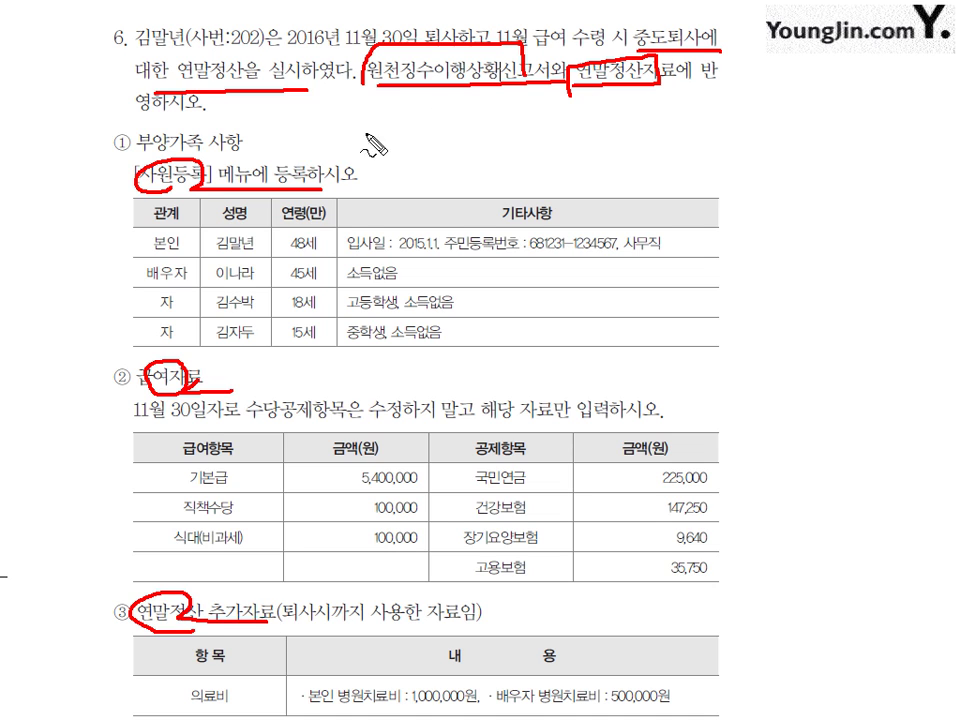
pyautogui.press('Escape')
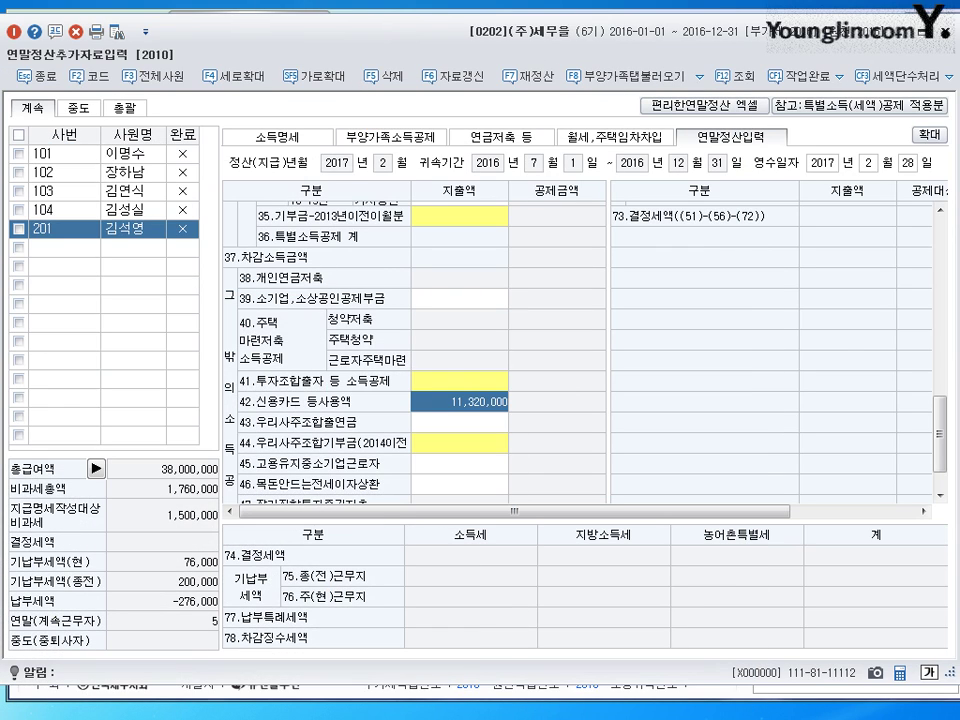
# - Add employee code 202 with the employee's name and resident registration number
pyautogui.press('Escape')
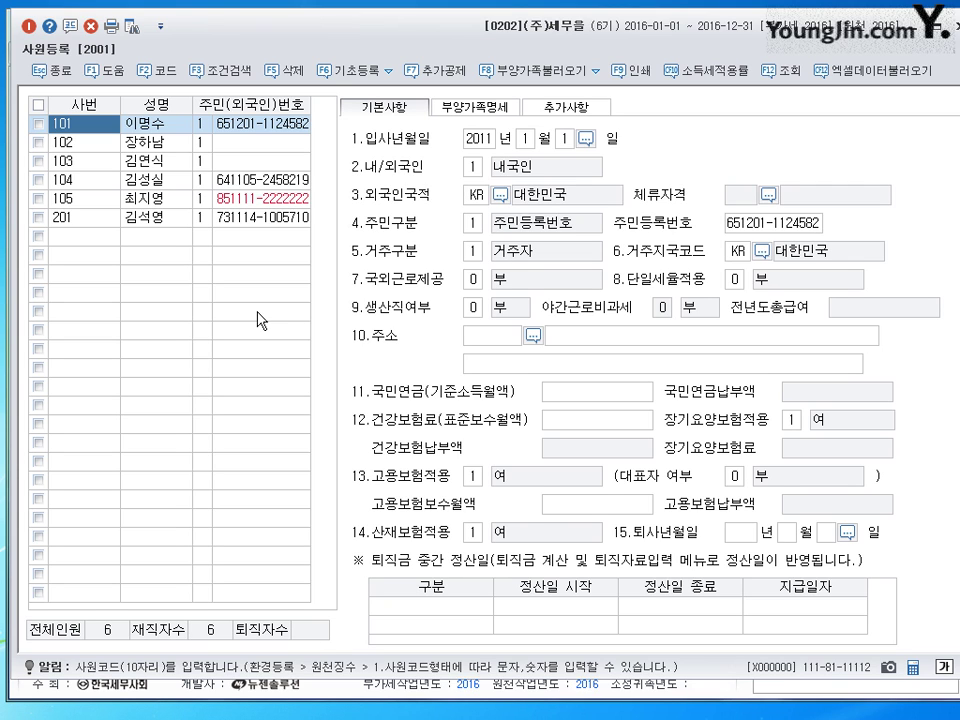
pyautogui.hotkey('ctrl', 'End')
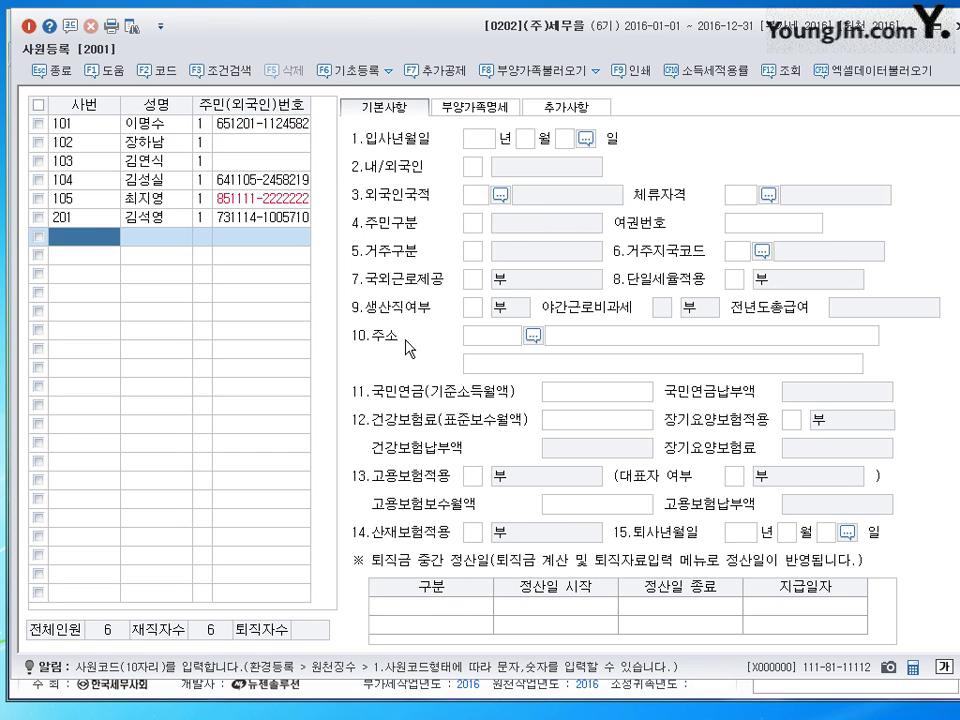
pyautogui.press('Return')
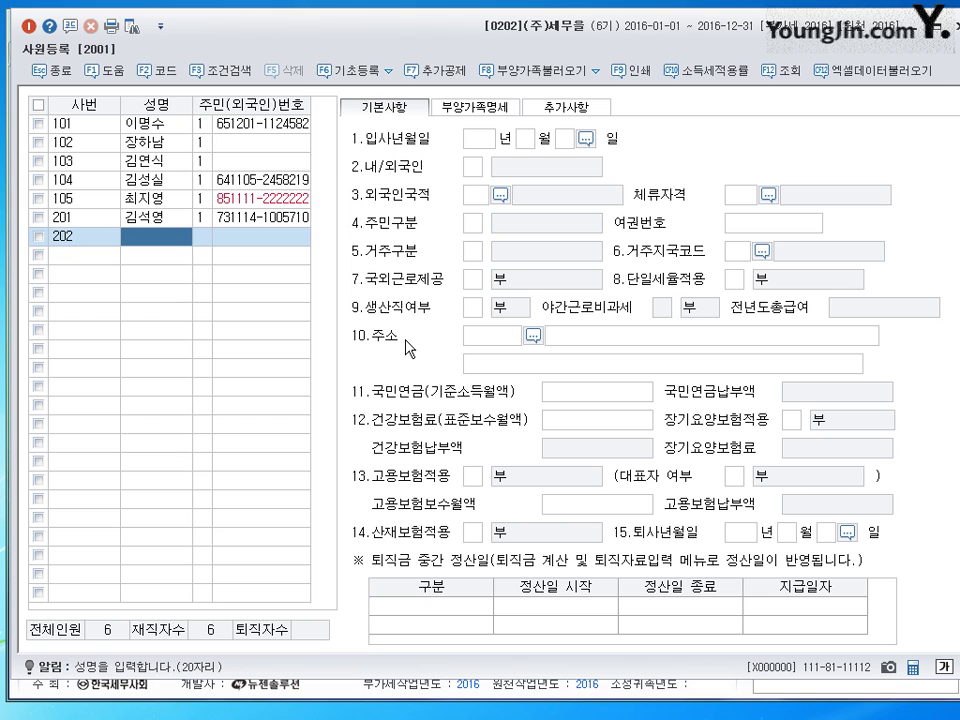
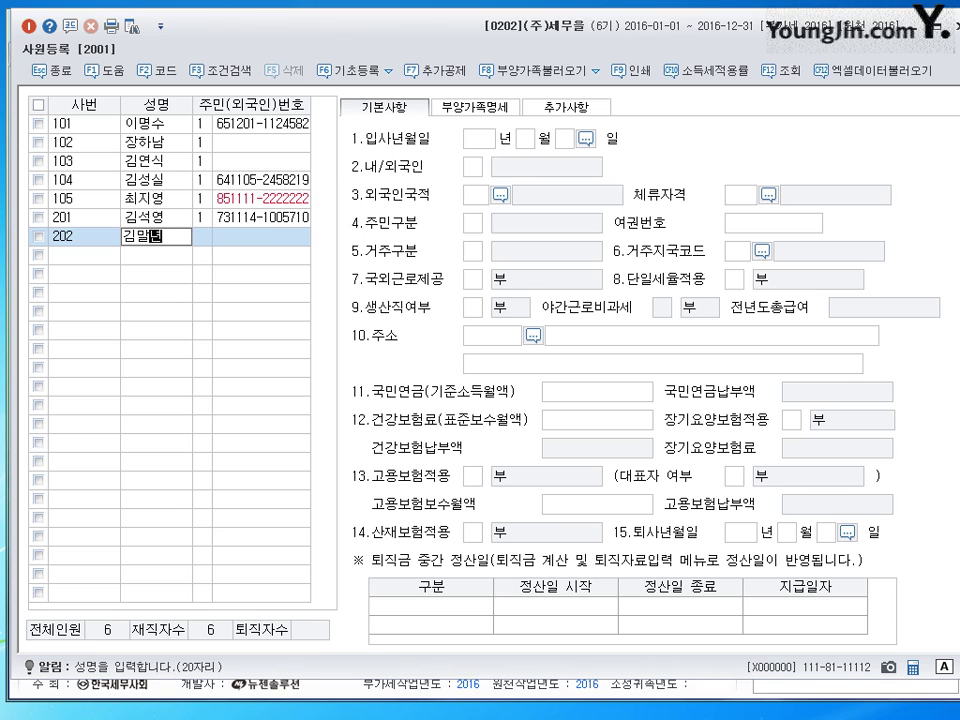
pyautogui.press('Return')
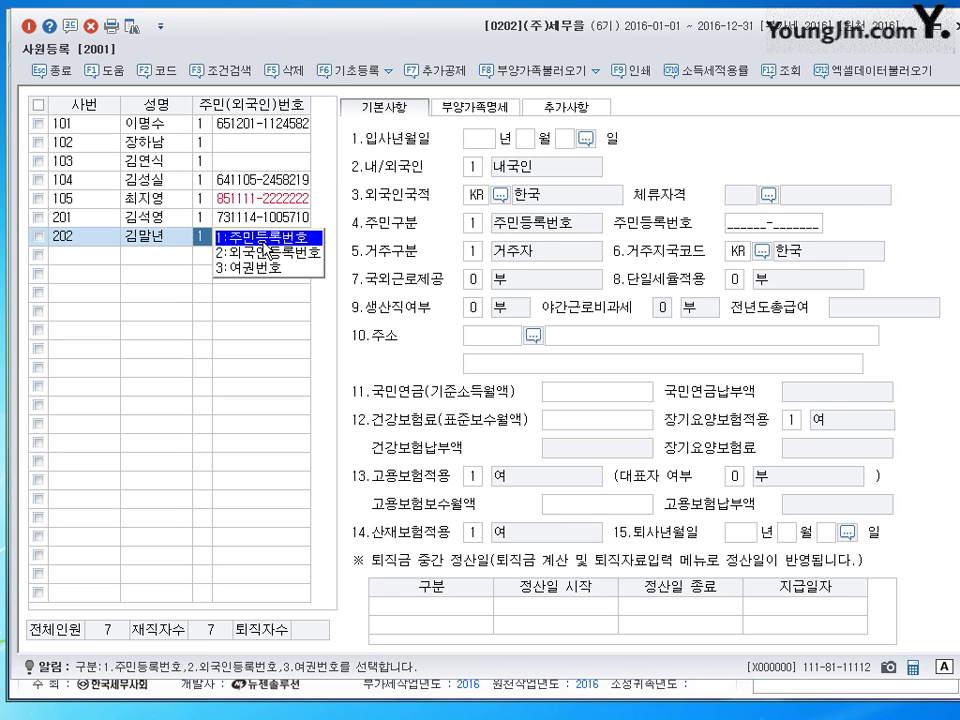
pyautogui.press('Return')
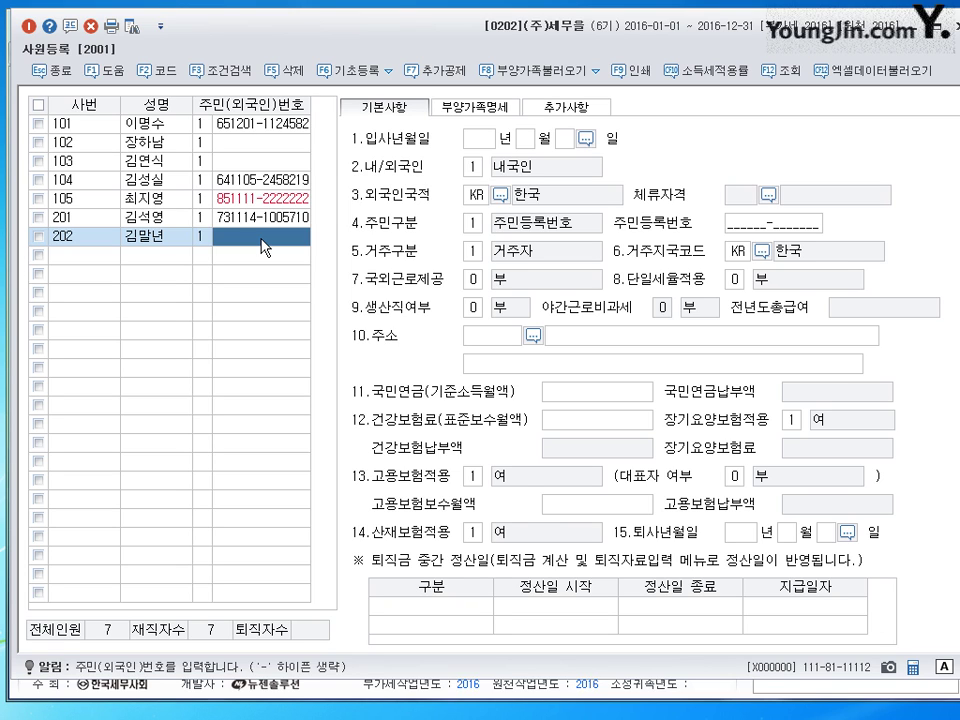
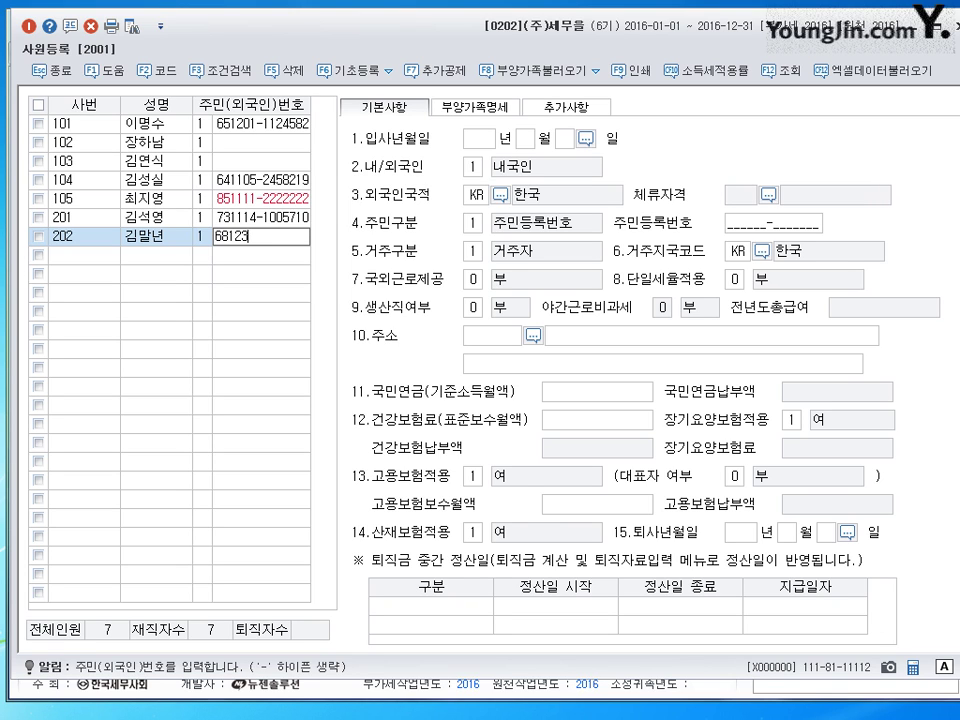
pyautogui.press('Return')
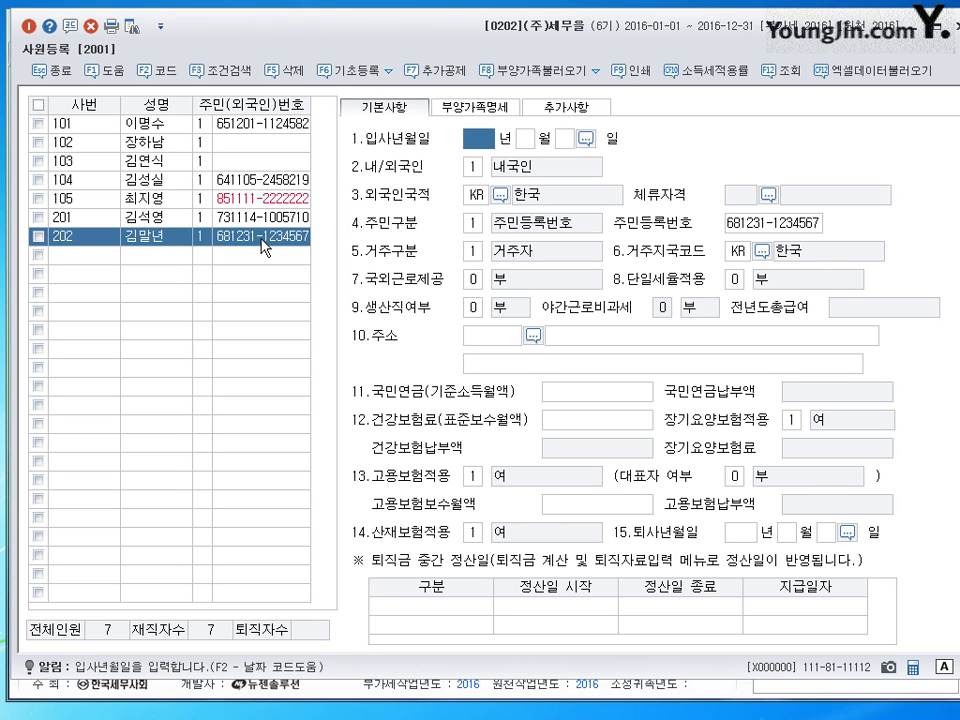
# - Enter employee 202's hire date as 2015-01-01
pyautogui.write('2015 년 ')
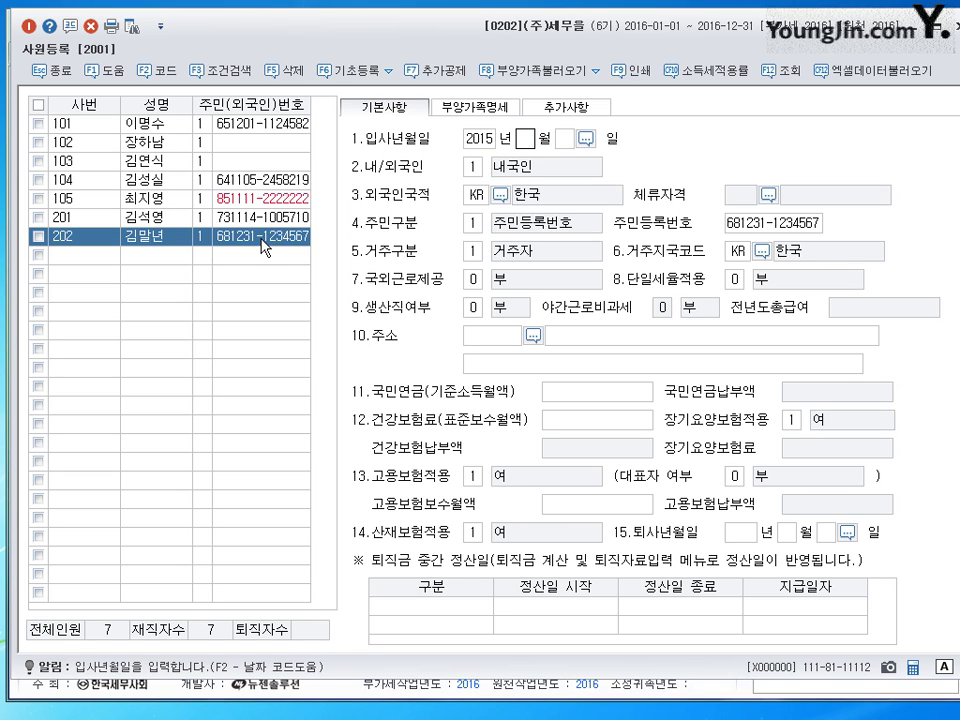
pyautogui.write('1')
pyautogui.press('Return')
pyautogui.write('1')
pyautogui.press('Return')
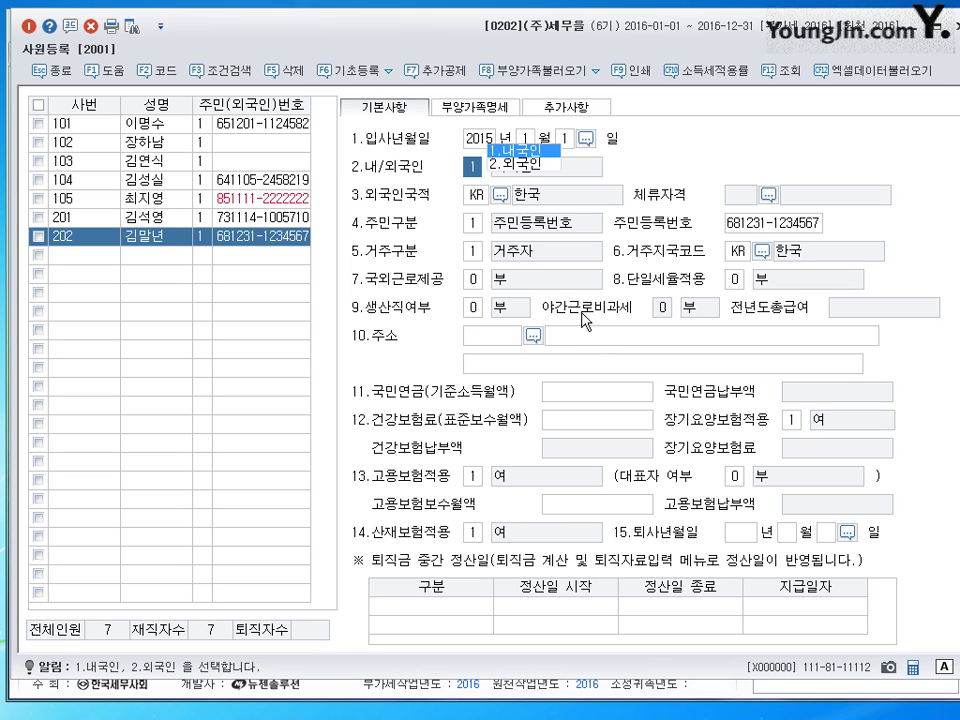
# - Add the spouse as a dependant with relation 3 and 위탁관계 처
pyautogui.click(474, 110)
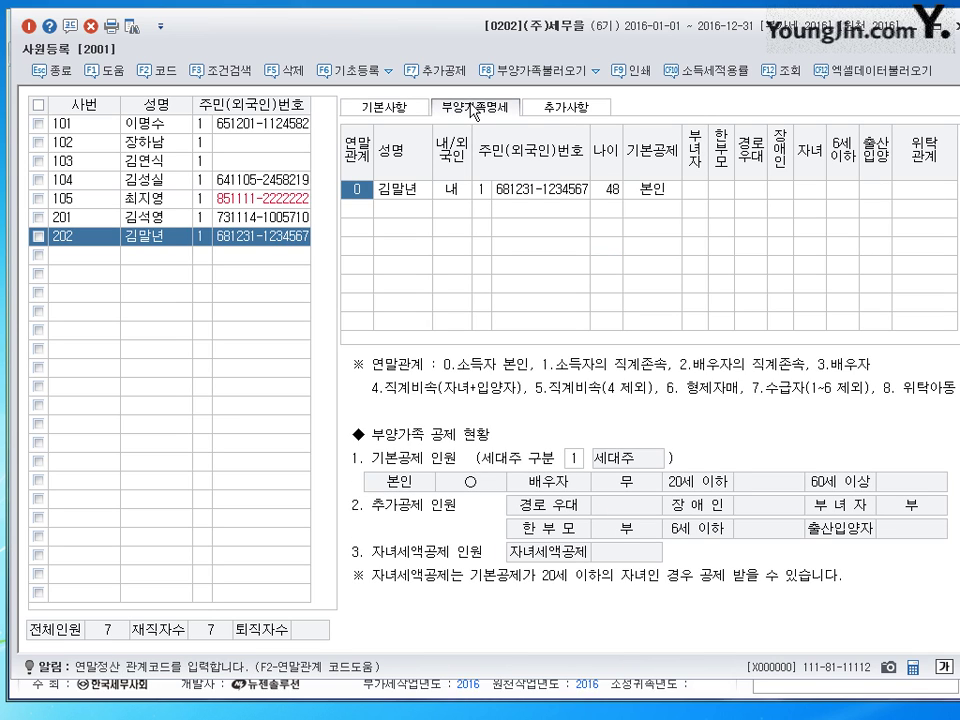
pyautogui.press('Down')
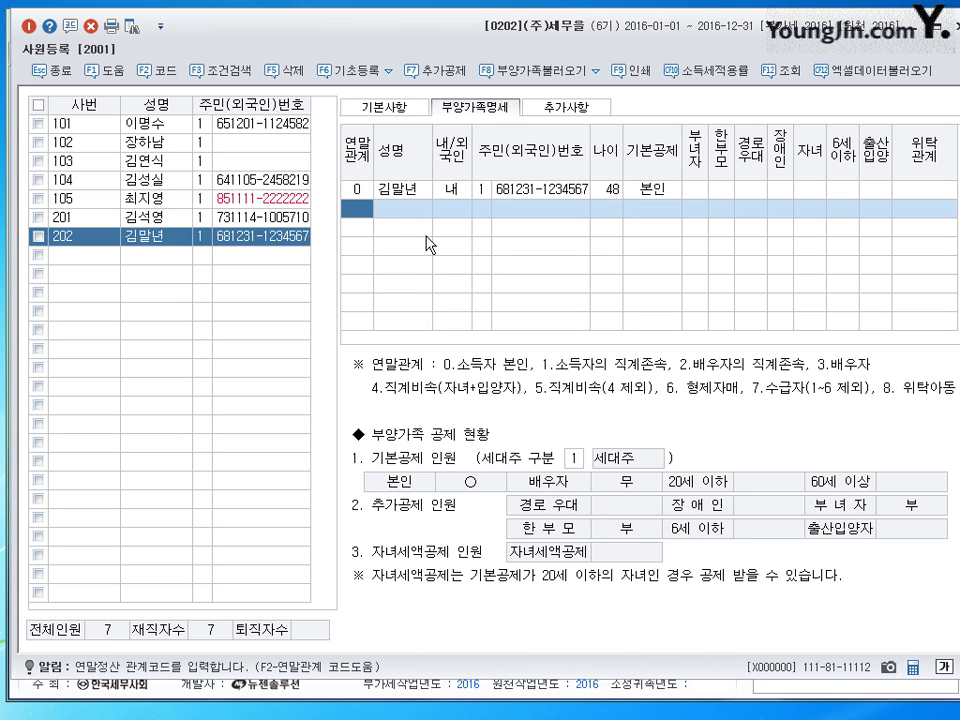
pyautogui.write('3')
pyautogui.press('Return')
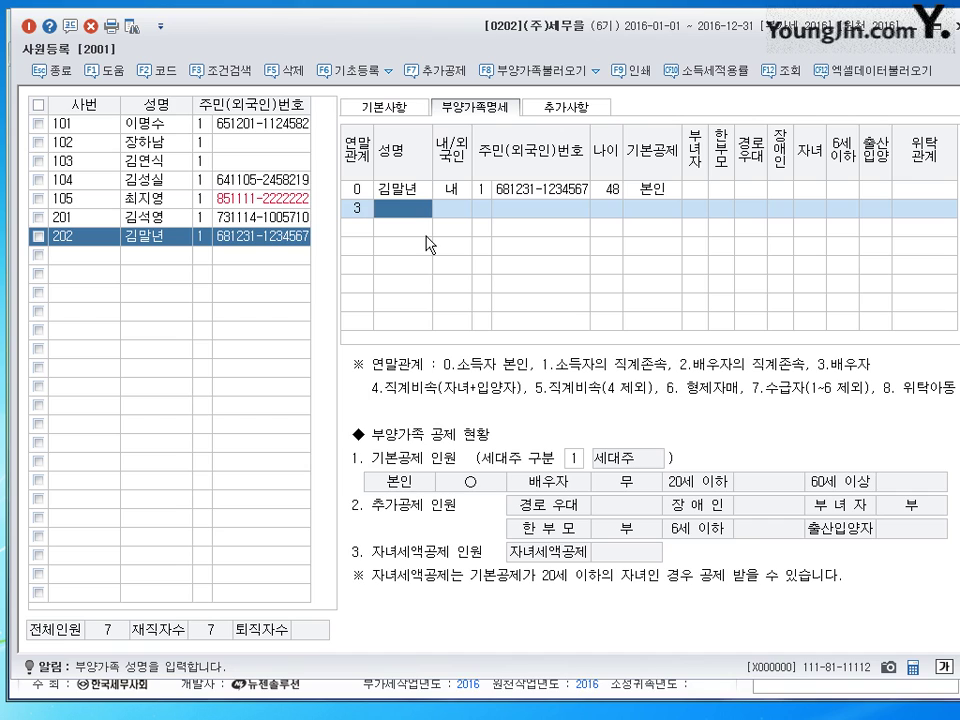
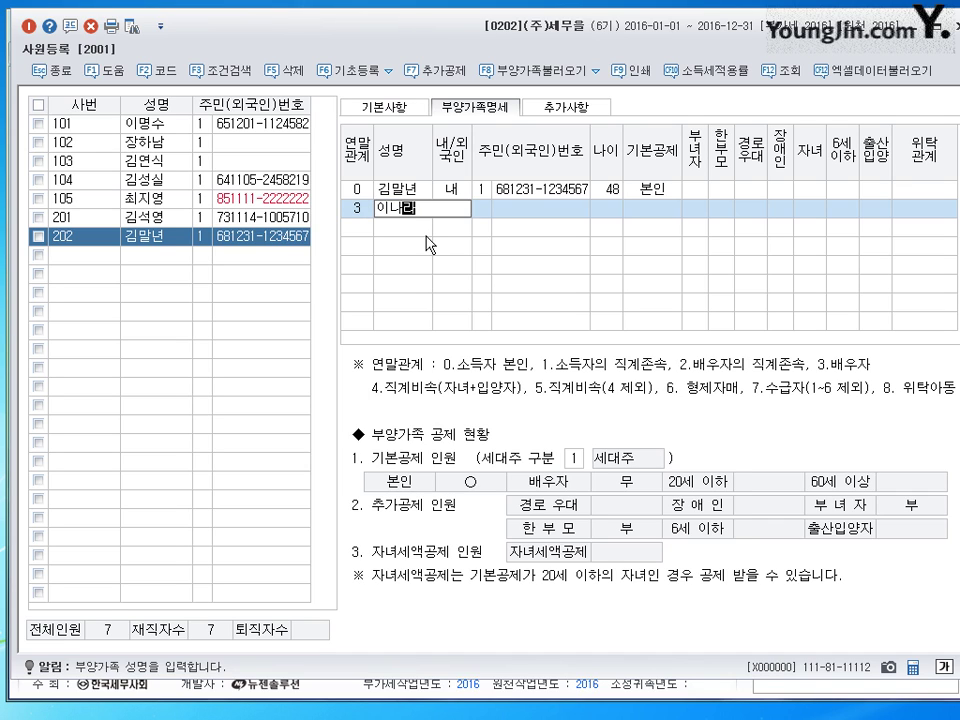
pyautogui.press('Return')
pyautogui.press('Return')
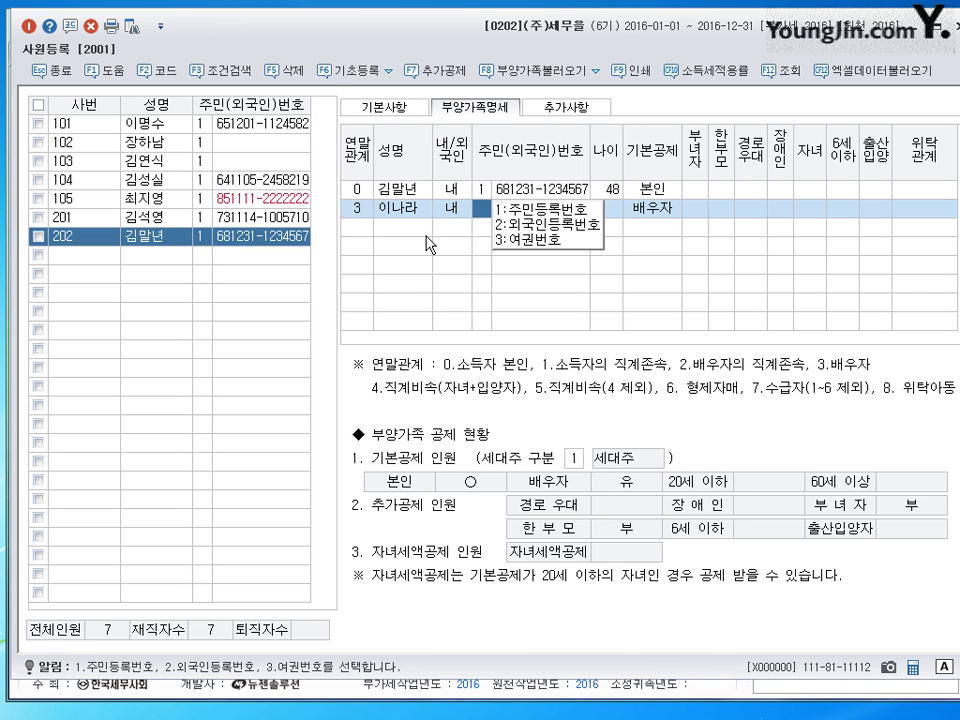
pyautogui.press('Return')
pyautogui.press('Return')
pyautogui.press('Return')
pyautogui.press('Return')
pyautogui.press('Return')
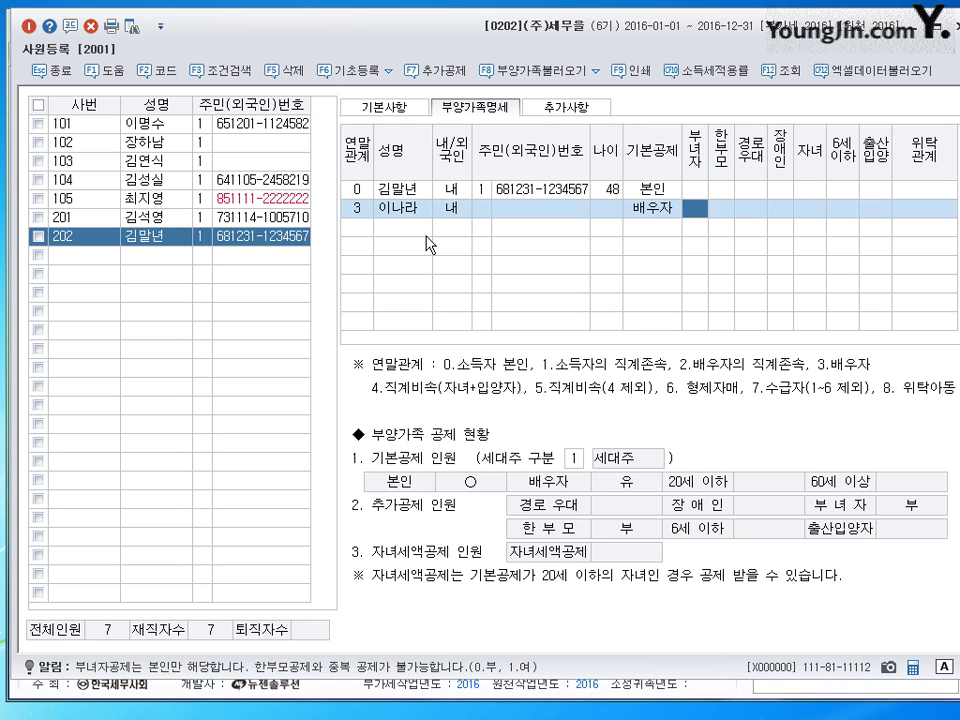
pyautogui.press('Return')
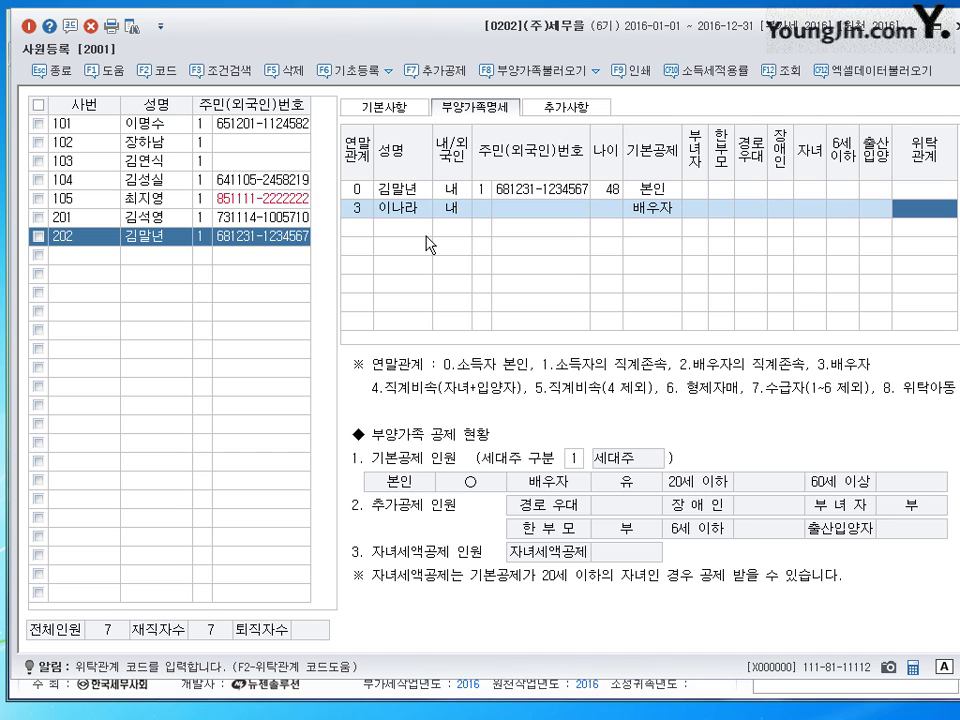
pyautogui.write('처')
pyautogui.press('Return')
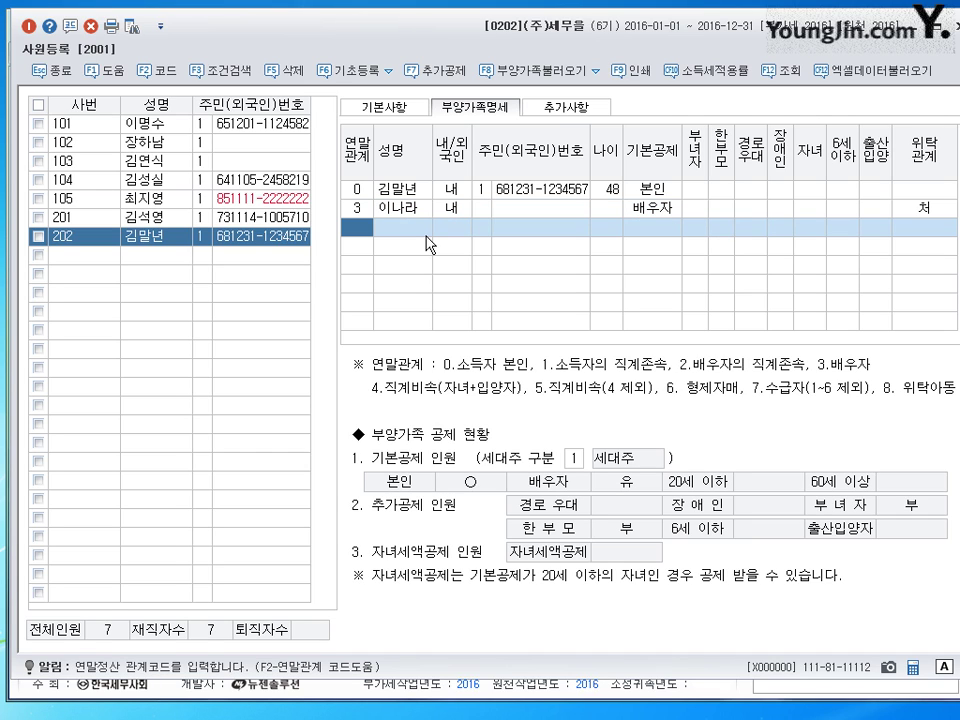
# - Add the first child with relation 4, 기본공제 3 (20세이하), 6세이하 0, 위탁관계 자
pyautogui.write('4')
pyautogui.press('Return')
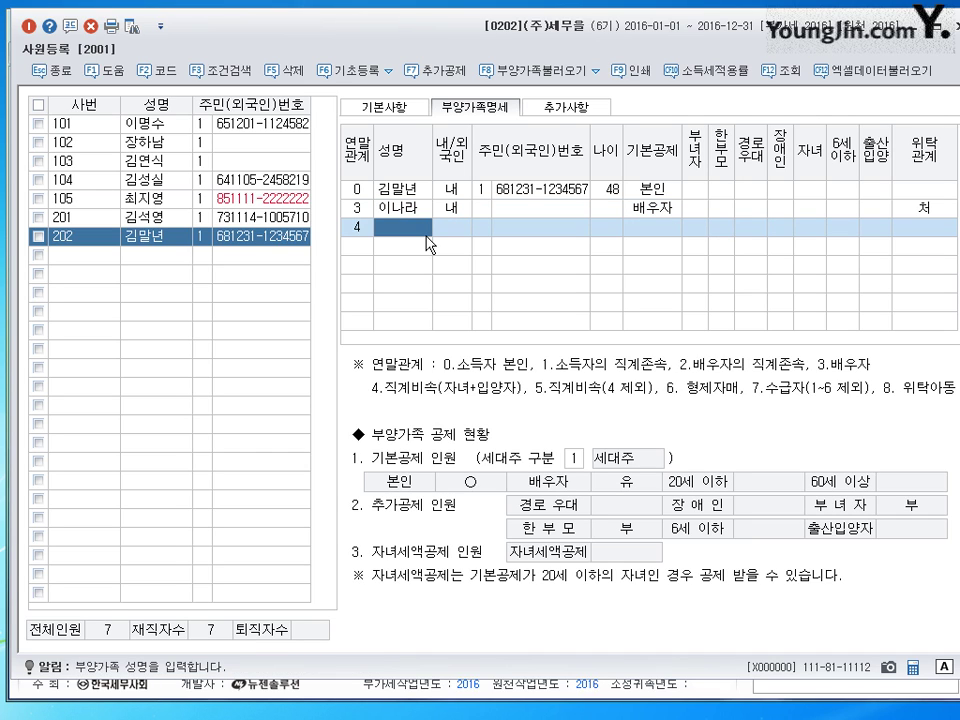
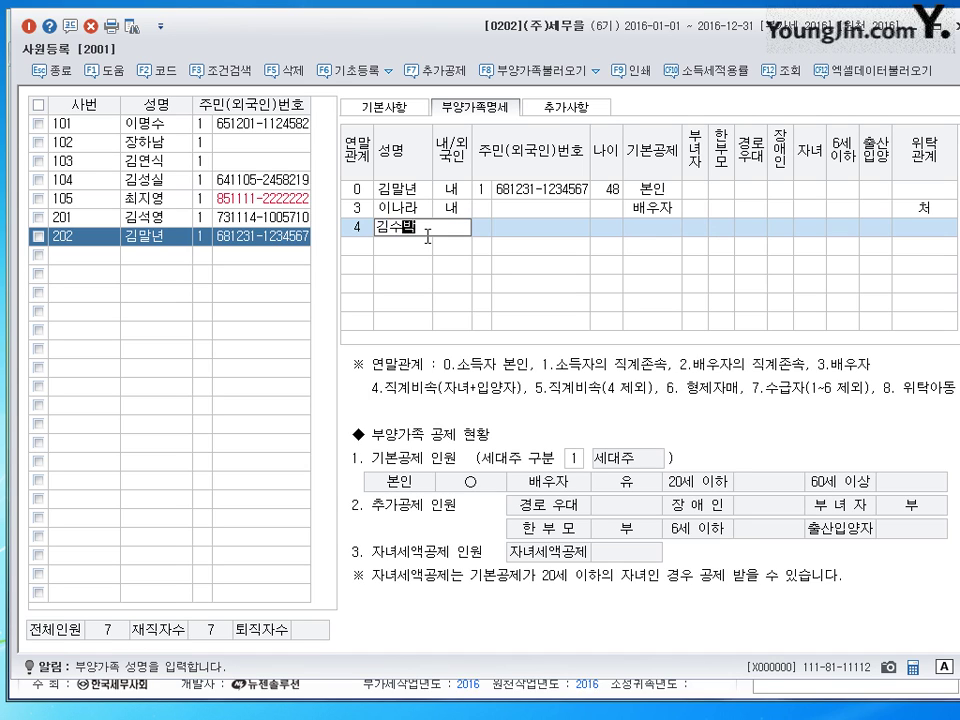
pyautogui.press('Return')
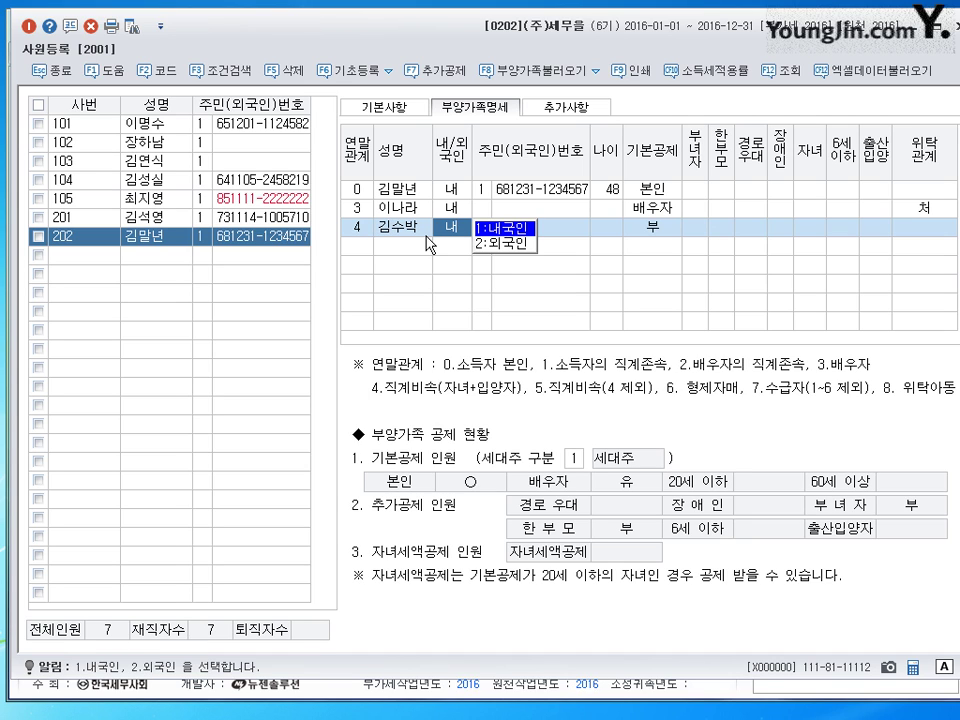
pyautogui.press('Return')
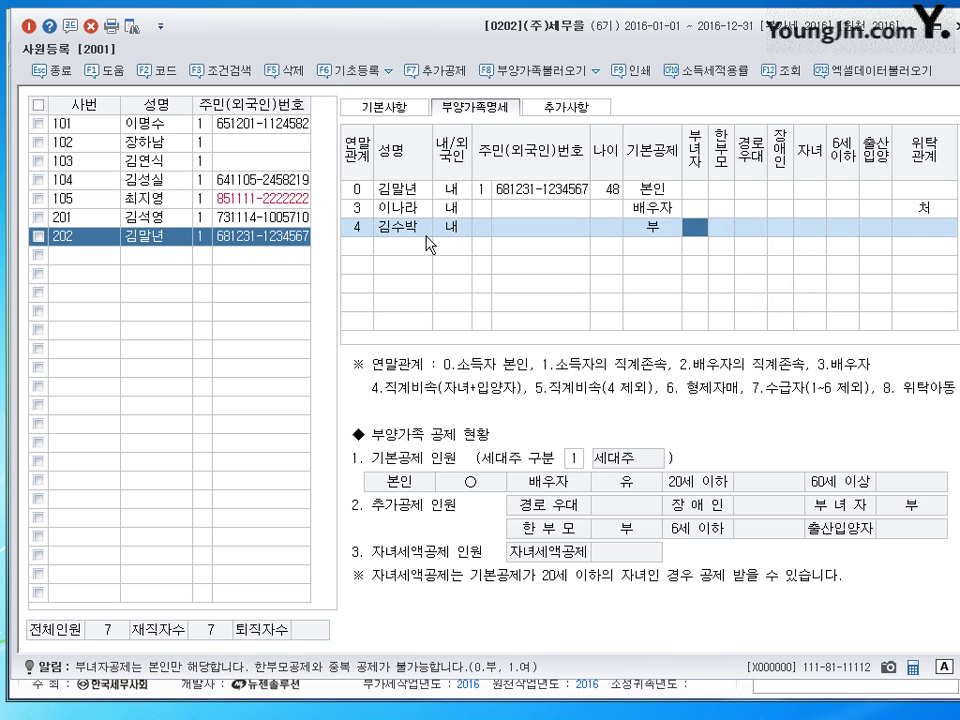
pyautogui.press('Return')
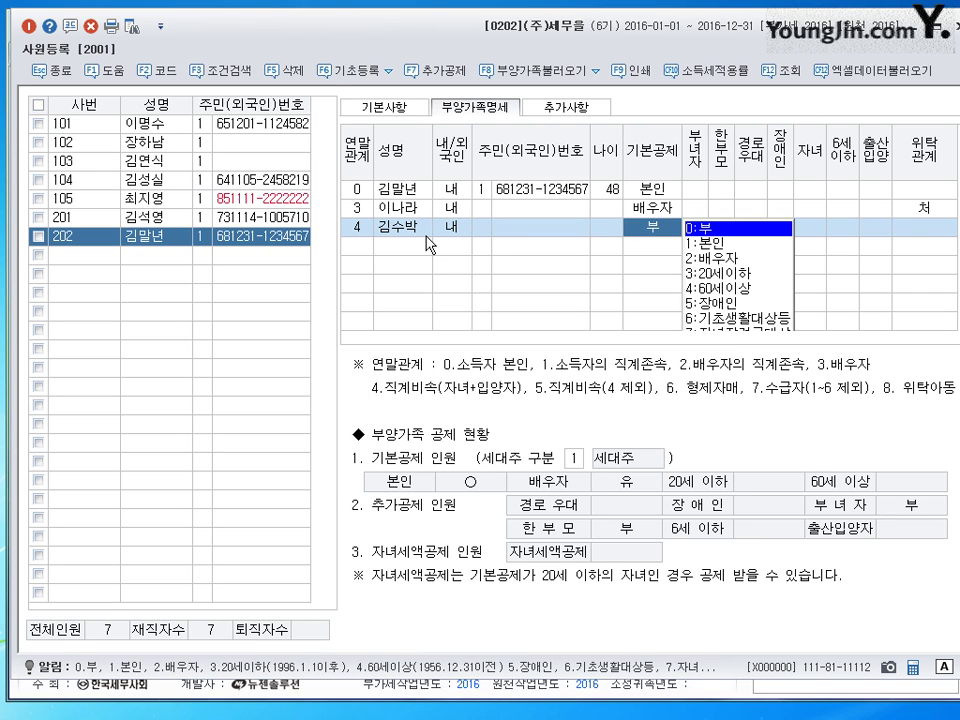
pyautogui.write('3')
pyautogui.press('Return')
pyautogui.press('Return')
pyautogui.press('Return')
pyautogui.press('Return')
pyautogui.press('Return')
pyautogui.press('Return')
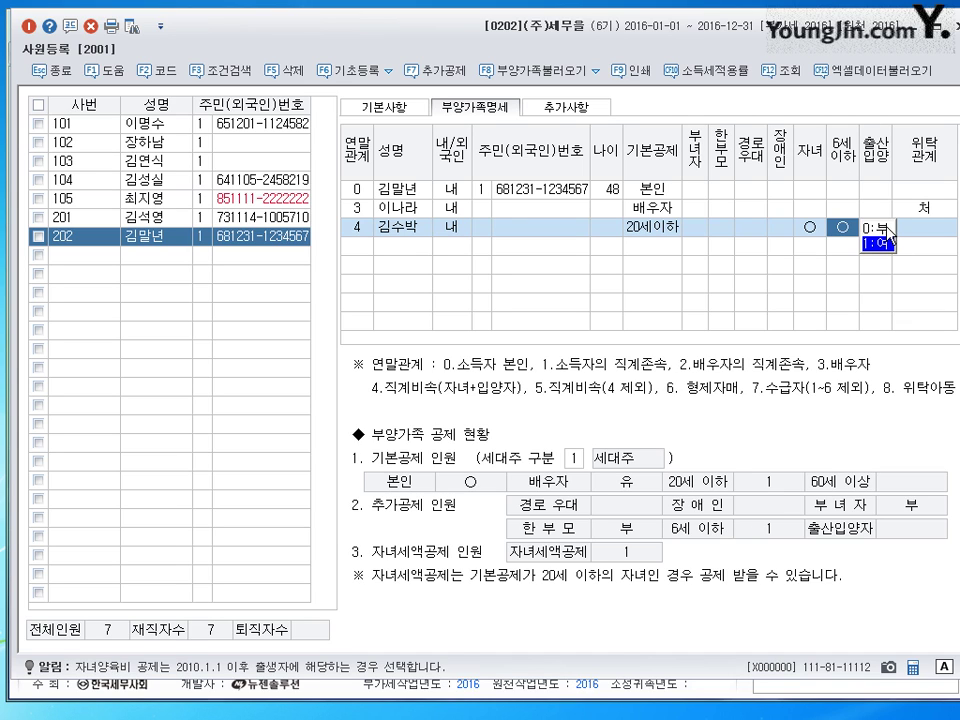
pyautogui.write('0')
pyautogui.press('Return')
pyautogui.press('Return')
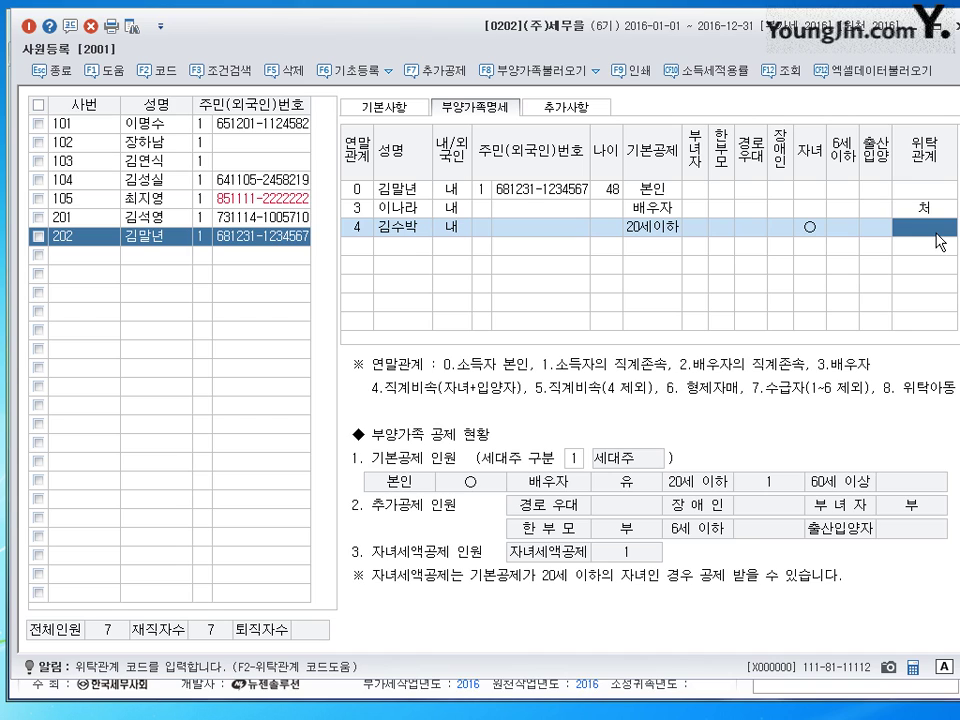
pyautogui.write('자')
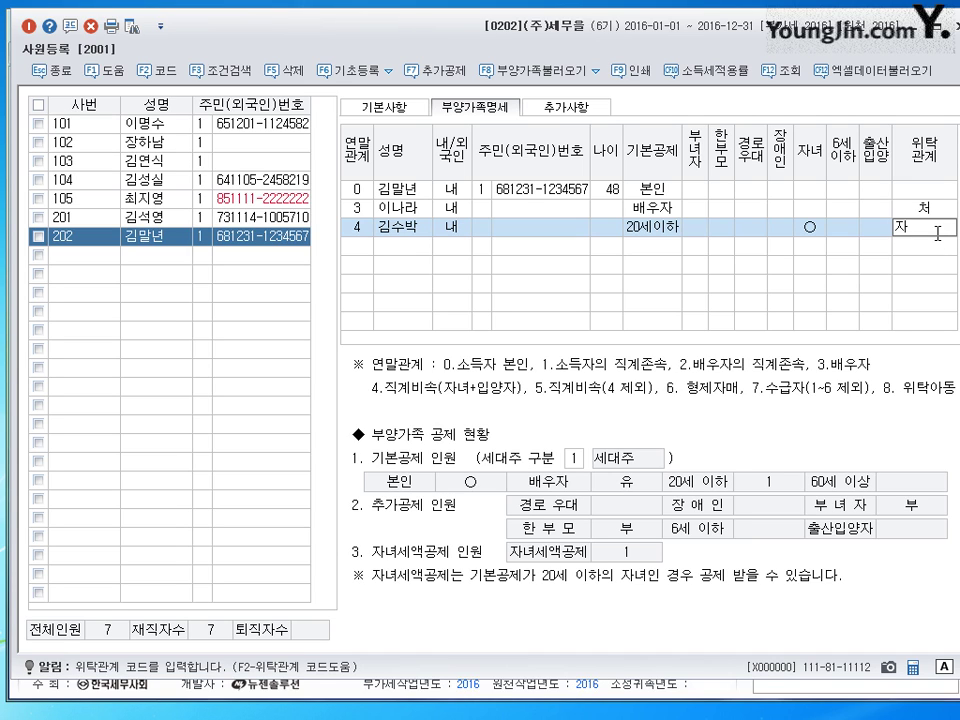
pyautogui.press('Return')
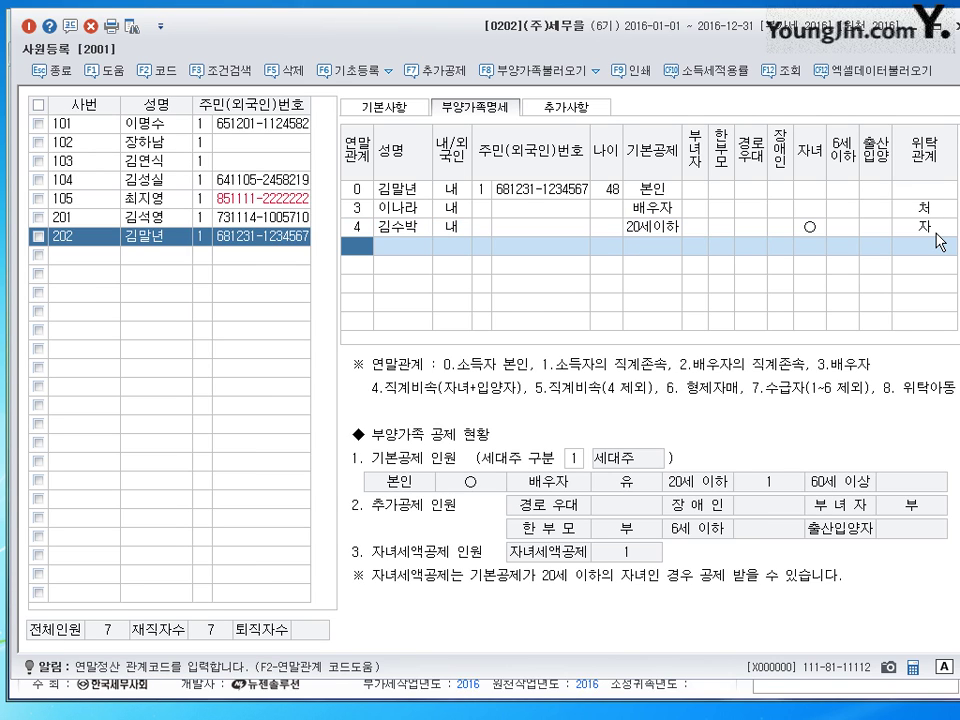
# - Add the second child with relation 4, 기본공제 3 (20세이하), not under six, 위탁관계 자
pyautogui.write('4')
pyautogui.press('Return')
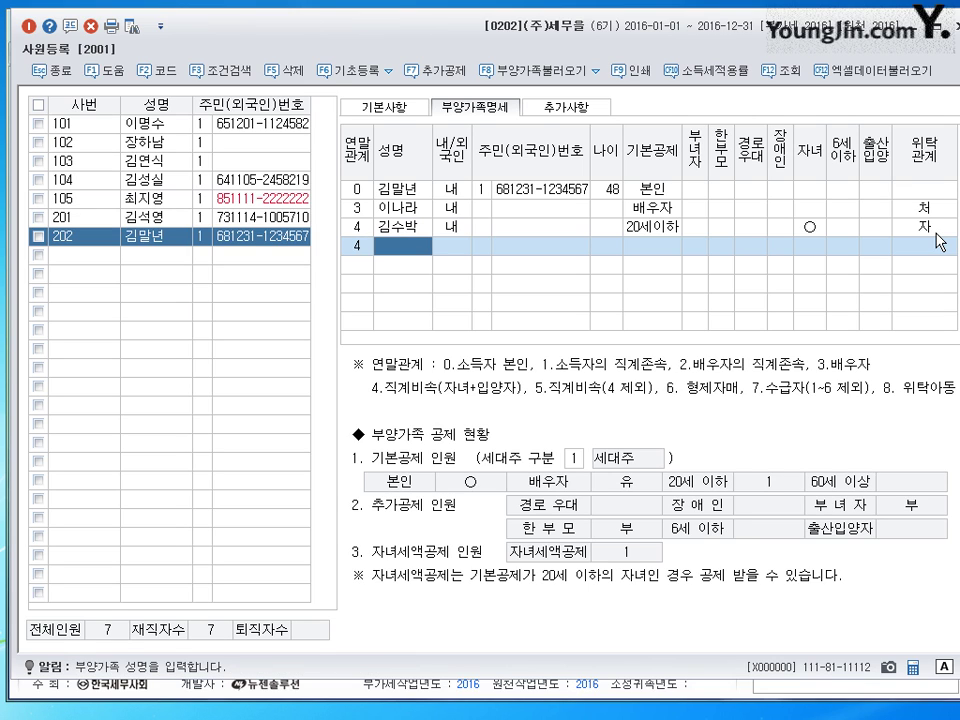
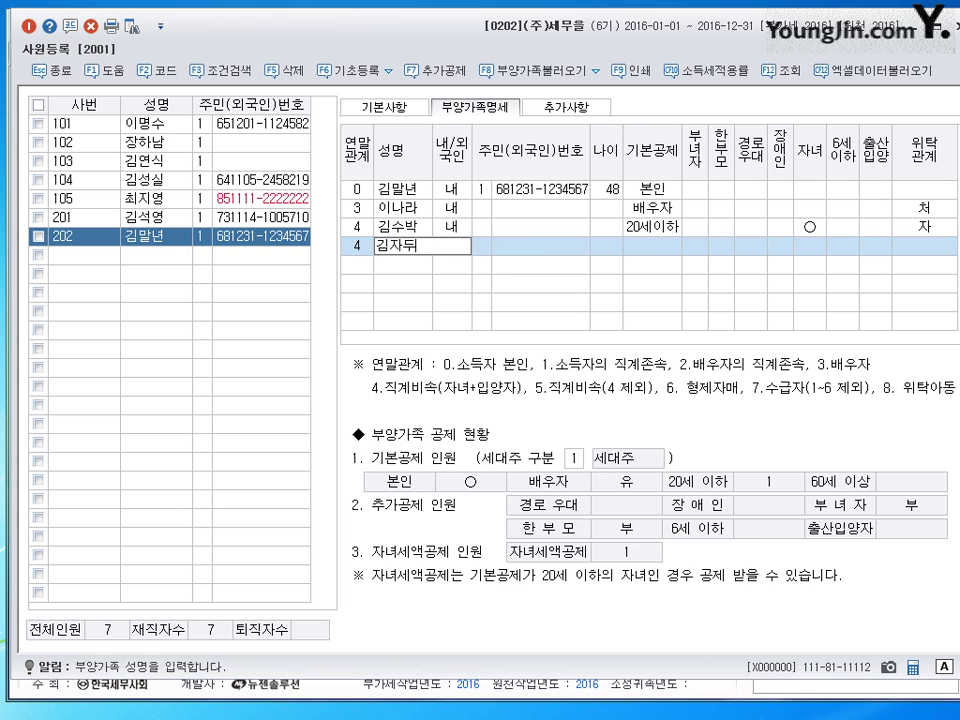
pyautogui.press('Return')
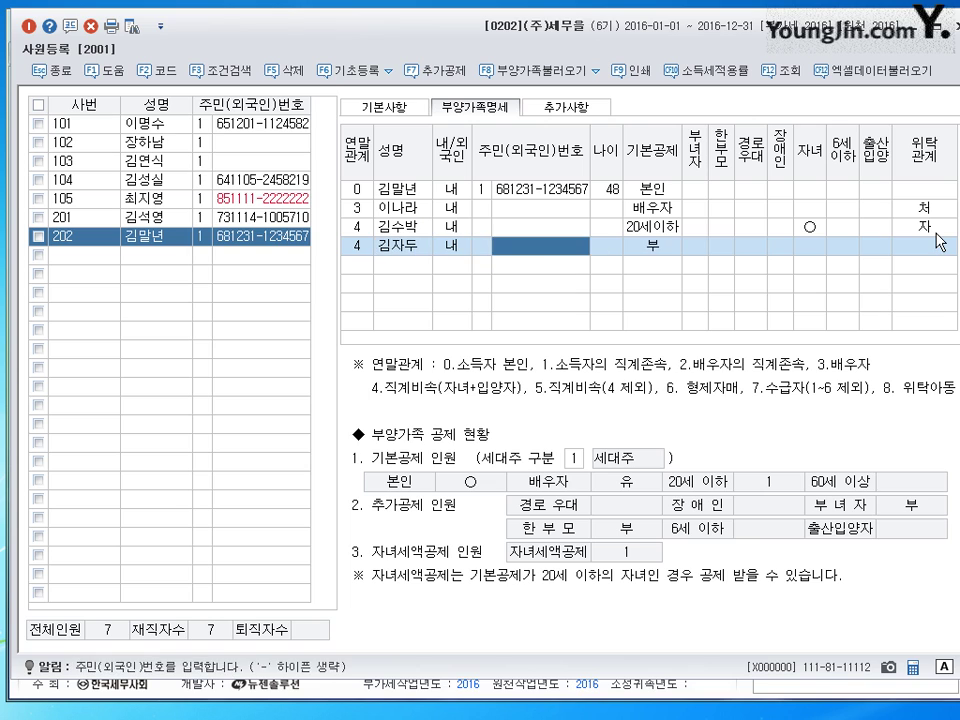
pyautogui.press('Return')
pyautogui.write('3')
pyautogui.press('Return')
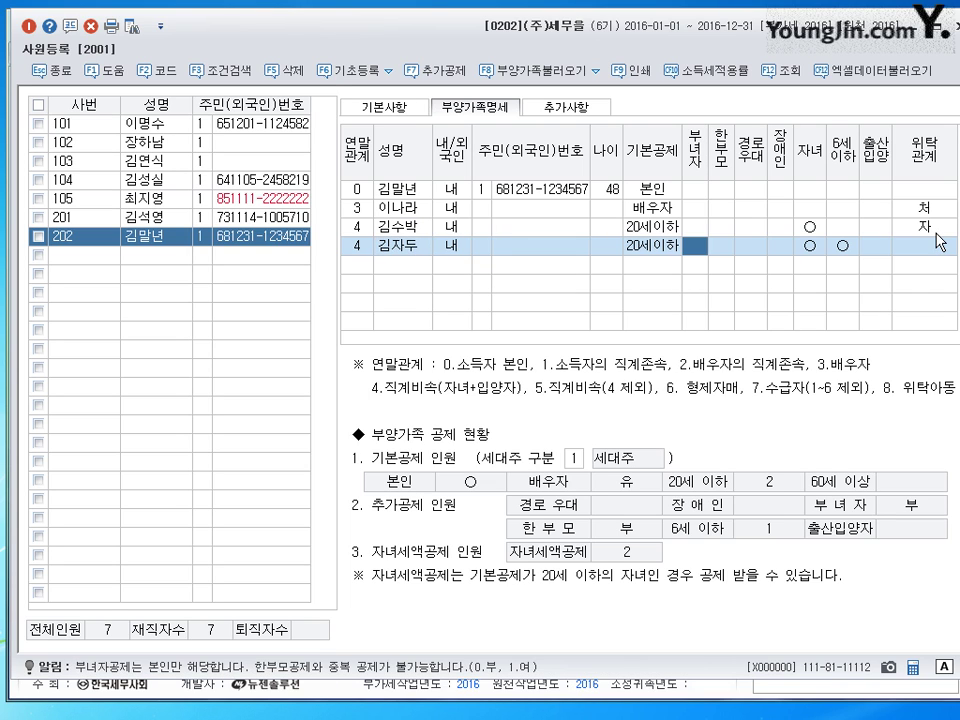
pyautogui.press('Return')
pyautogui.press('Return')
pyautogui.press('Return')
pyautogui.press('Return')
pyautogui.press('Return')
pyautogui.press('Return')
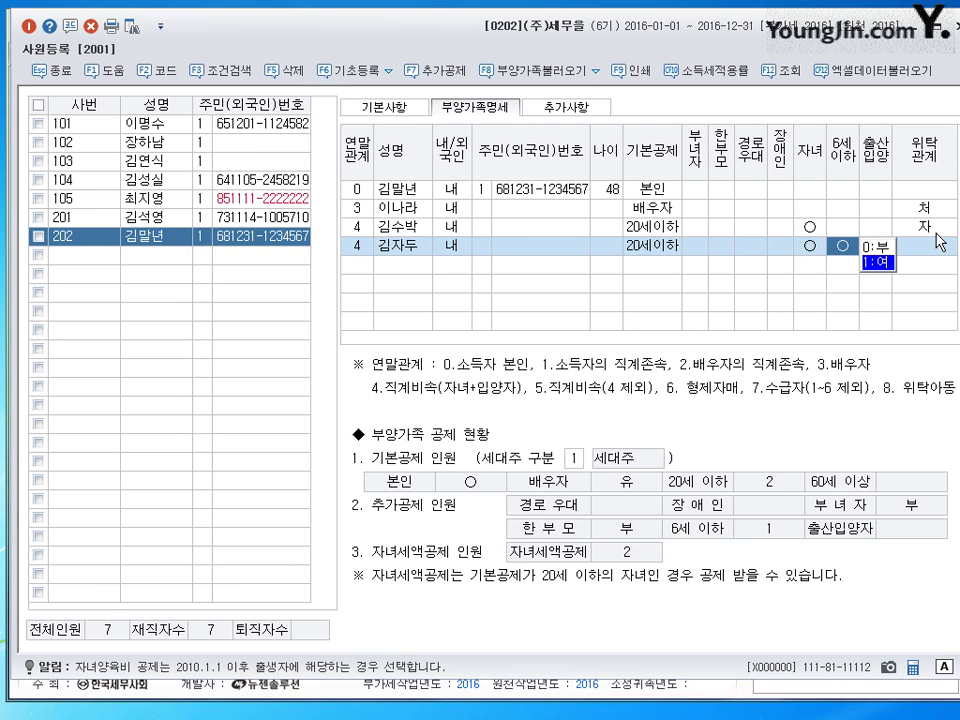
pyautogui.press('Return')
pyautogui.press('Return')
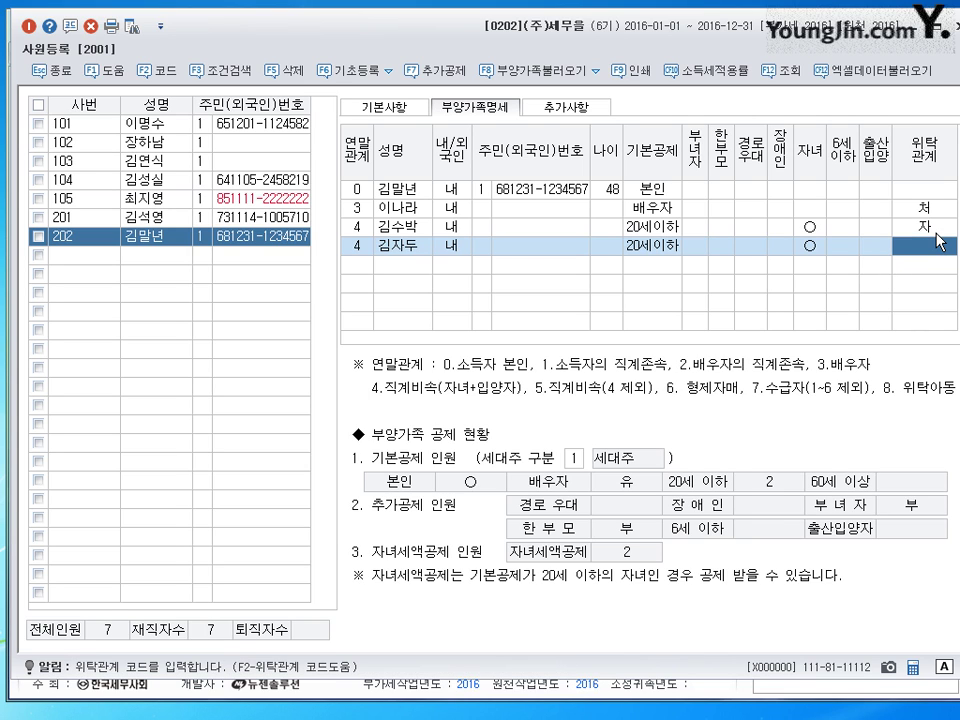
pyautogui.press('Return')
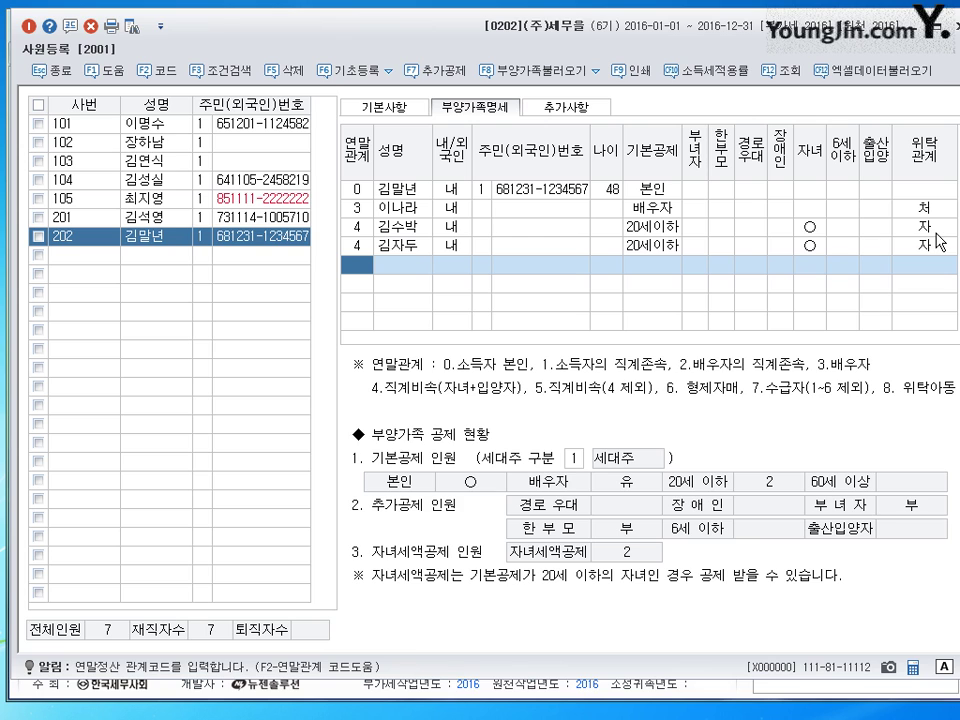
# - On the 기본사항 tab, enter 2016-11-30 as employee 202's 퇴사년월일 and save it
pyautogui.click(406, 108)
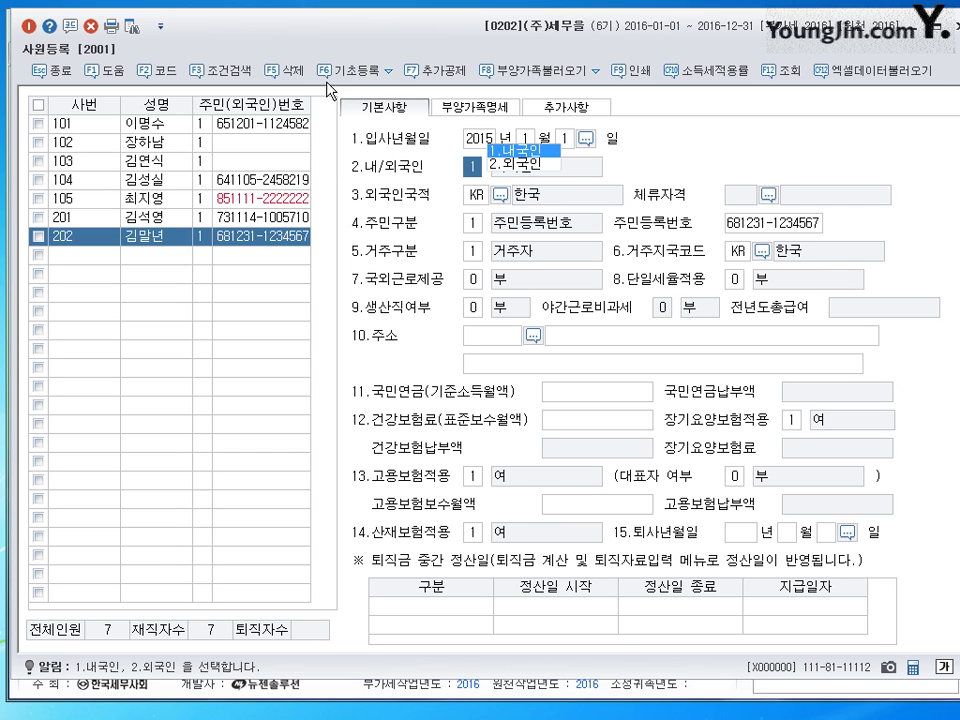
pyautogui.click(742, 532)
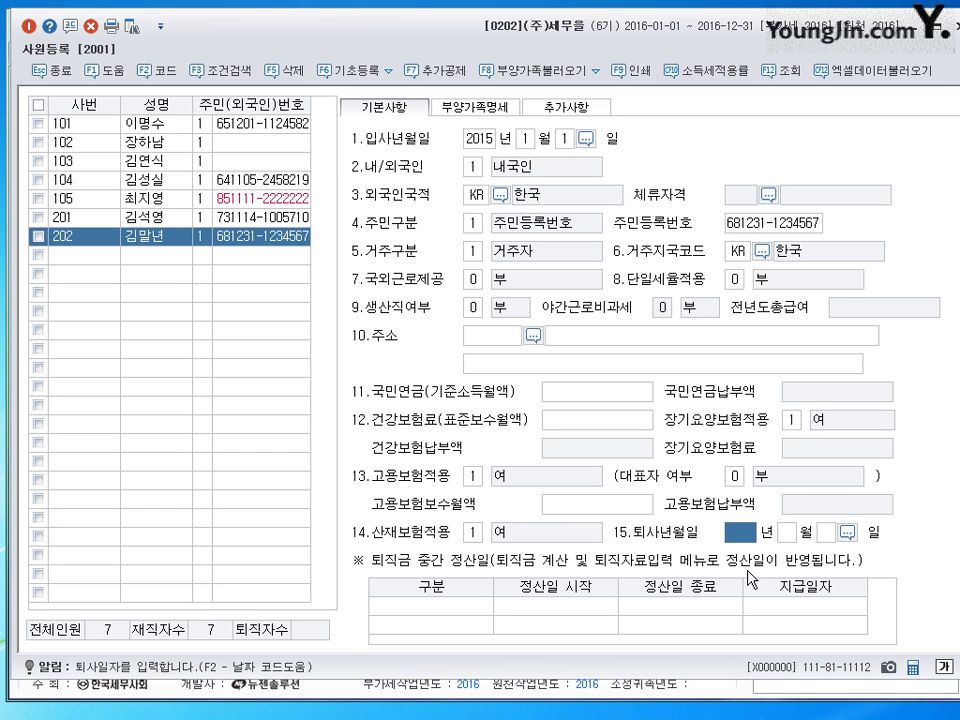
pyautogui.write('2016113')
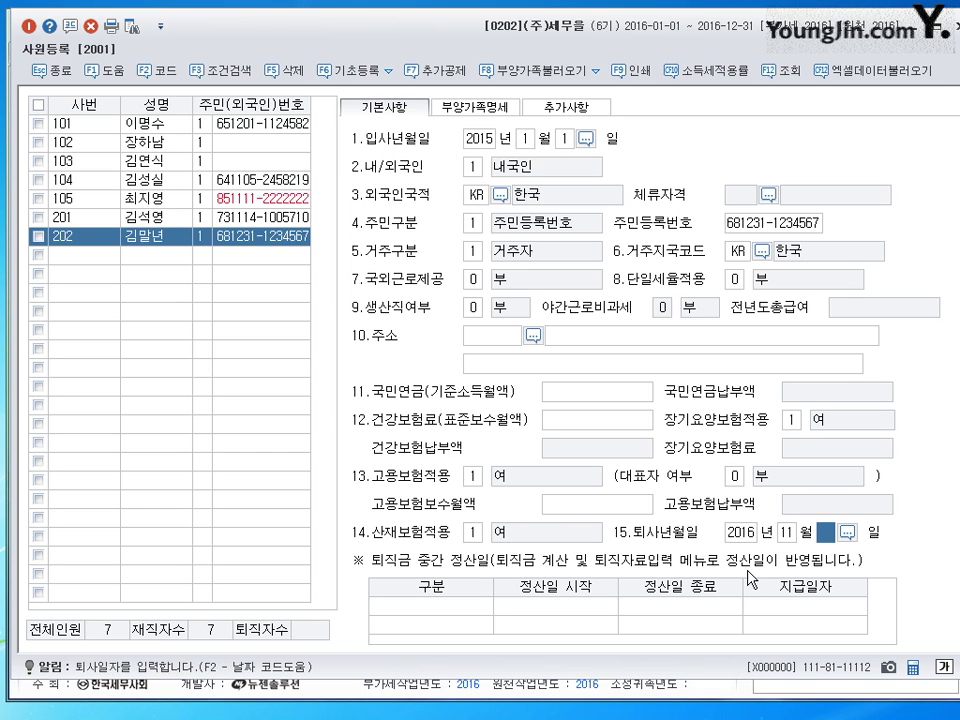
pyautogui.press('Return')
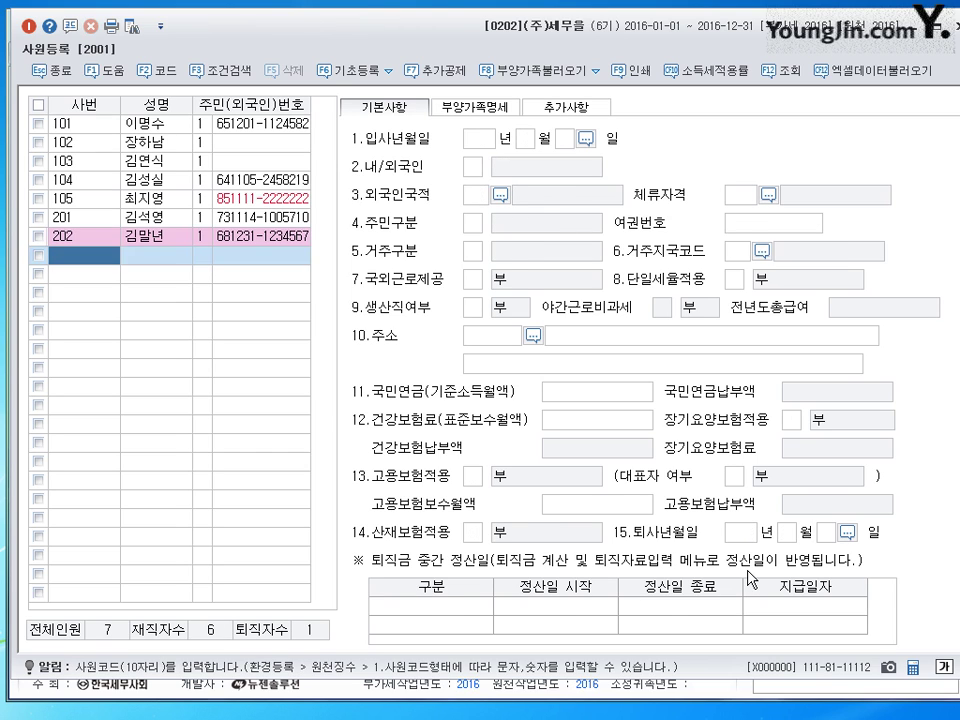
pyautogui.press('Up')
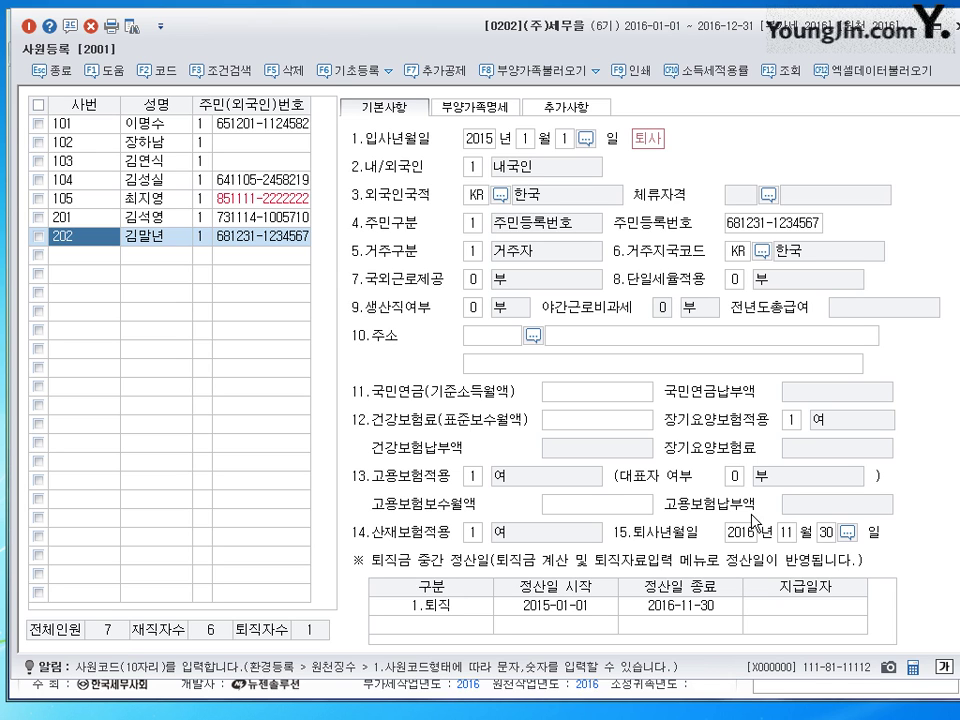
# - Close 사원등록 and open 급여자료입력 from the 원천징수 menu
pyautogui.click(947, 25)
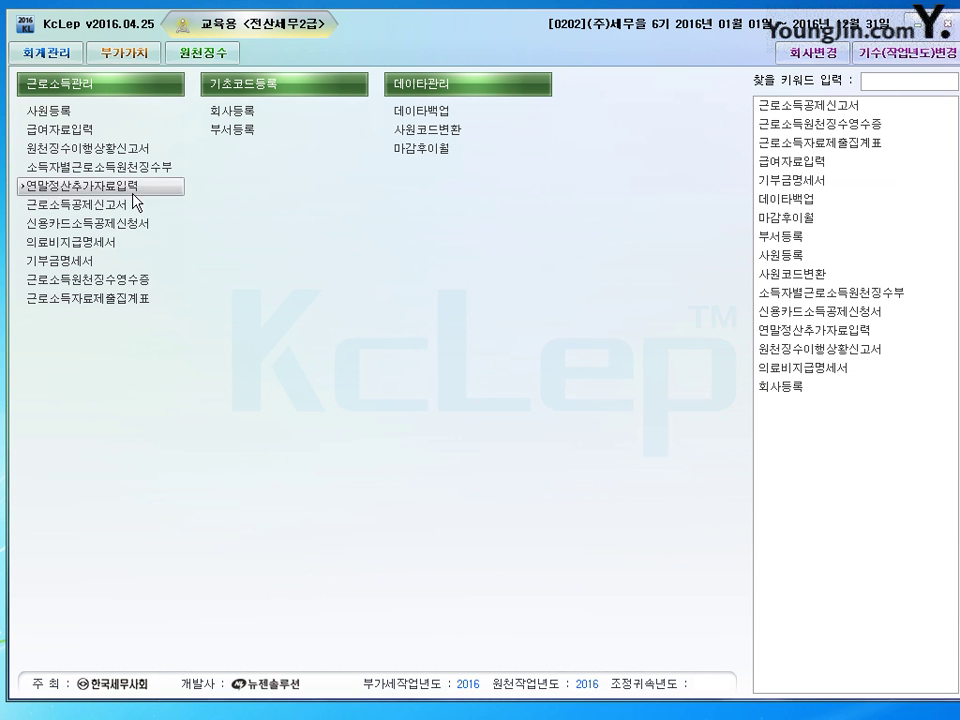
pyautogui.click(135, 276)
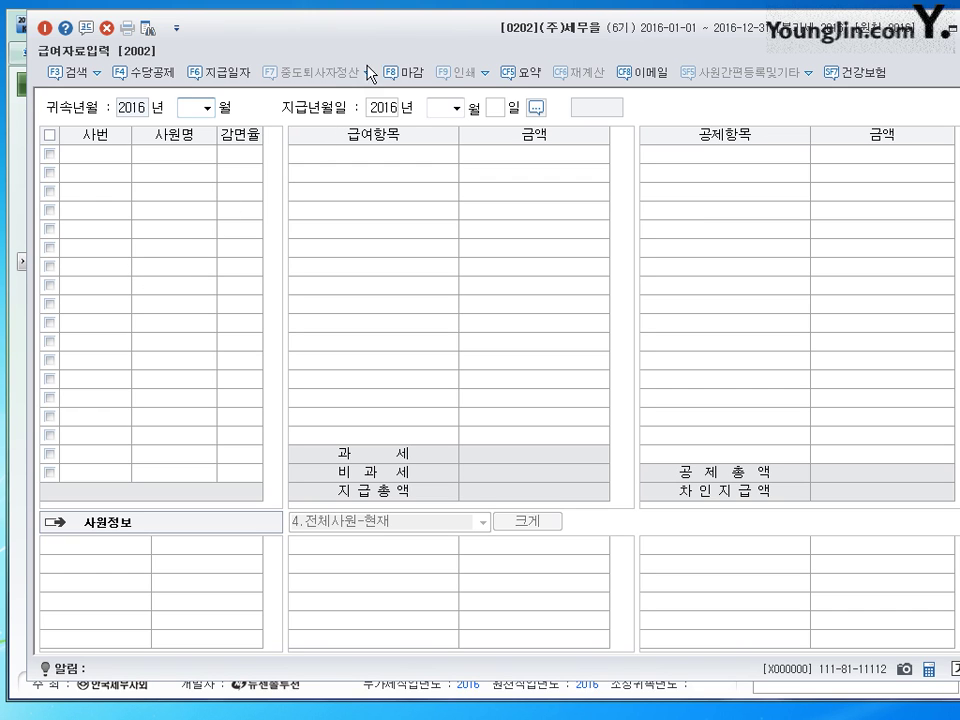
pyautogui.moveTo(437, 27); pyautogui.dragTo(413, 43)
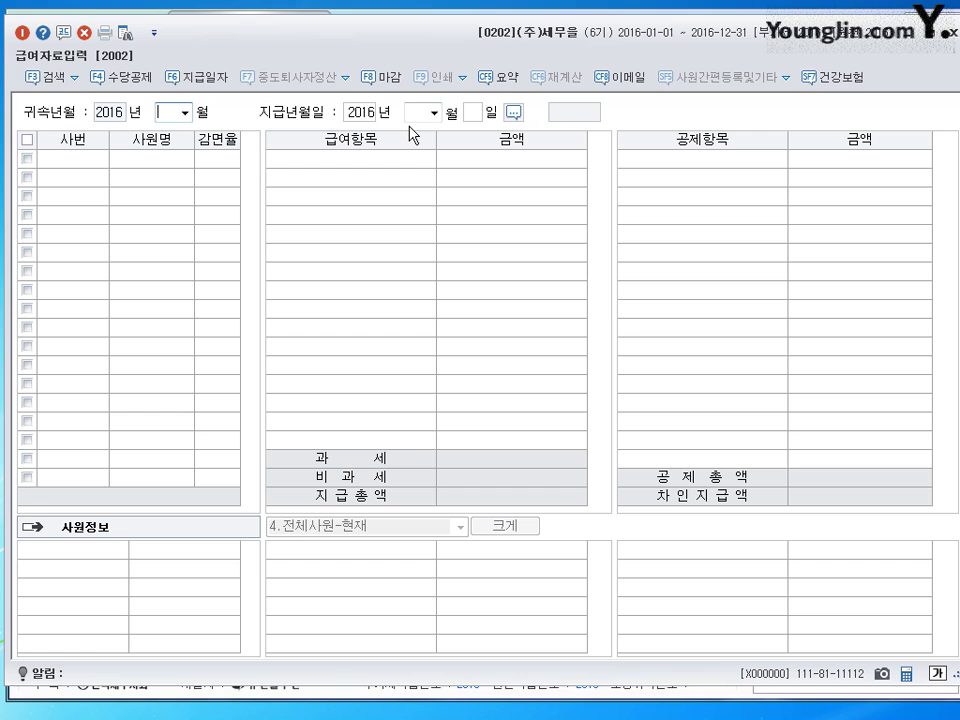
# - Set attribution month 11 with payment day 30 and select employee 202
pyautogui.write('11')
pyautogui.press('Return')
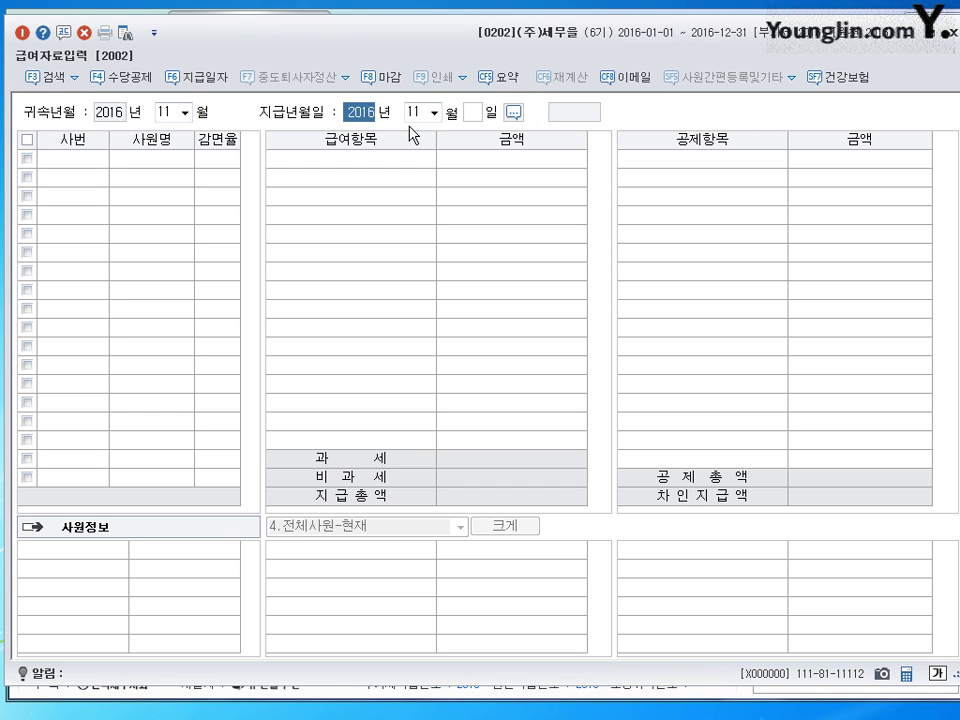
pyautogui.press('Return')
pyautogui.press('Return')
pyautogui.write('30')
pyautogui.press('Return')
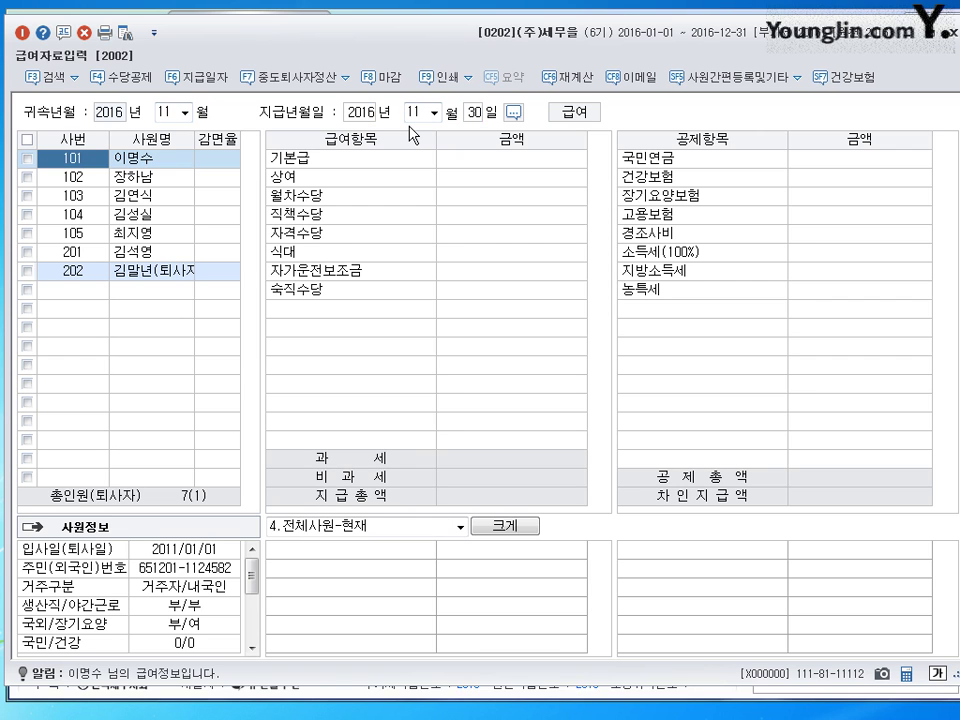
pyautogui.click(90, 270)
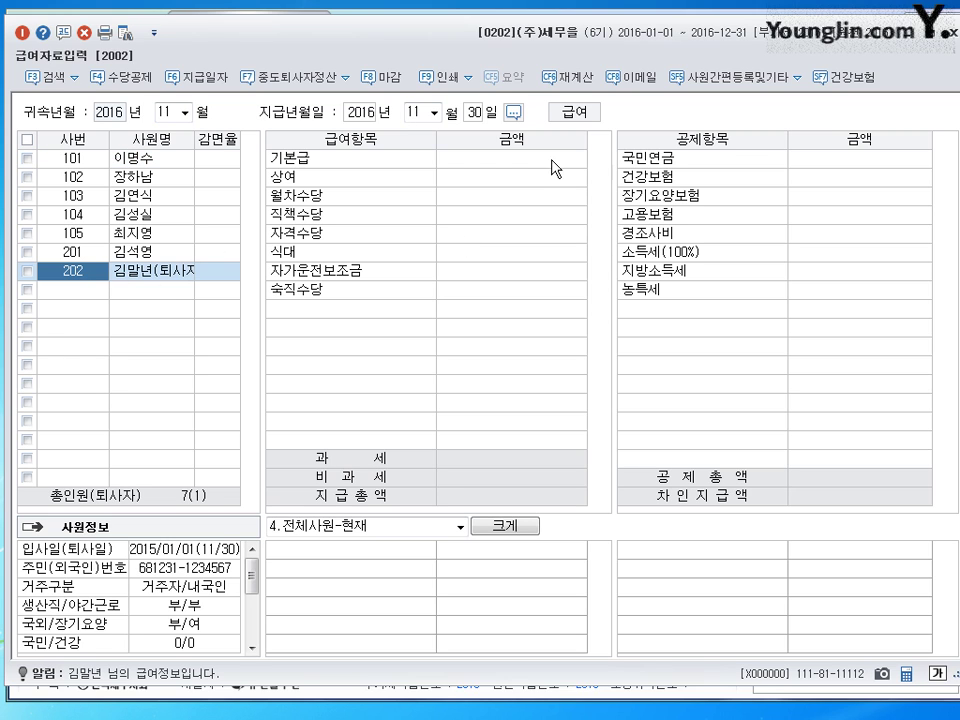
# - Enter base pay 5,400,000, 직책수당 100,000 and 식대 100,000, clearing a mistaken 자격수당 entry
pyautogui.click(548, 160)
pyautogui.write('5400000')
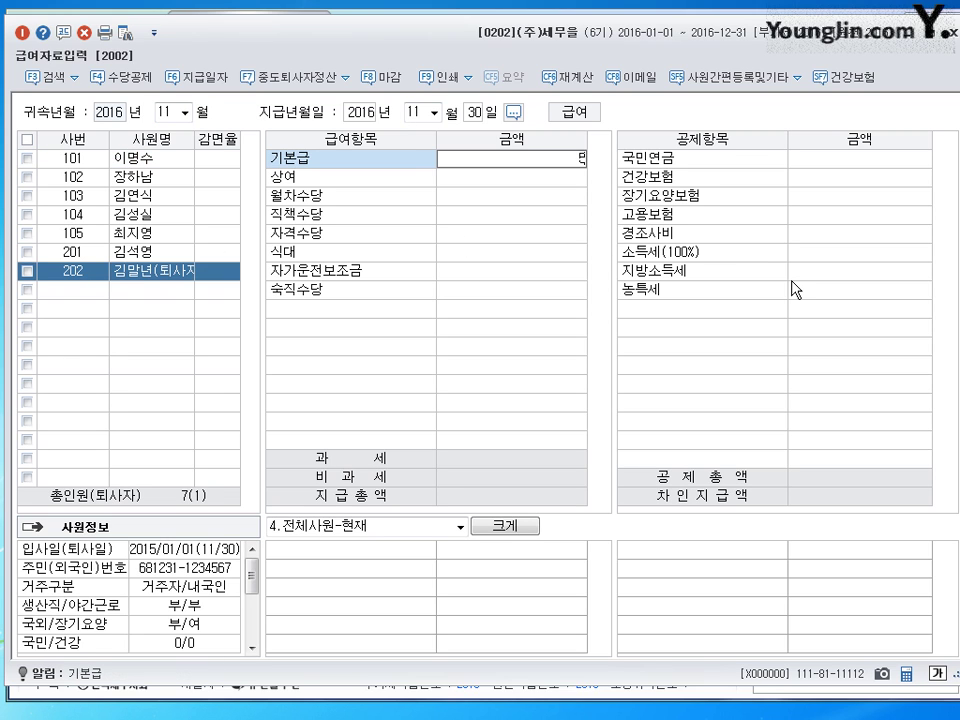
pyautogui.press('Return')
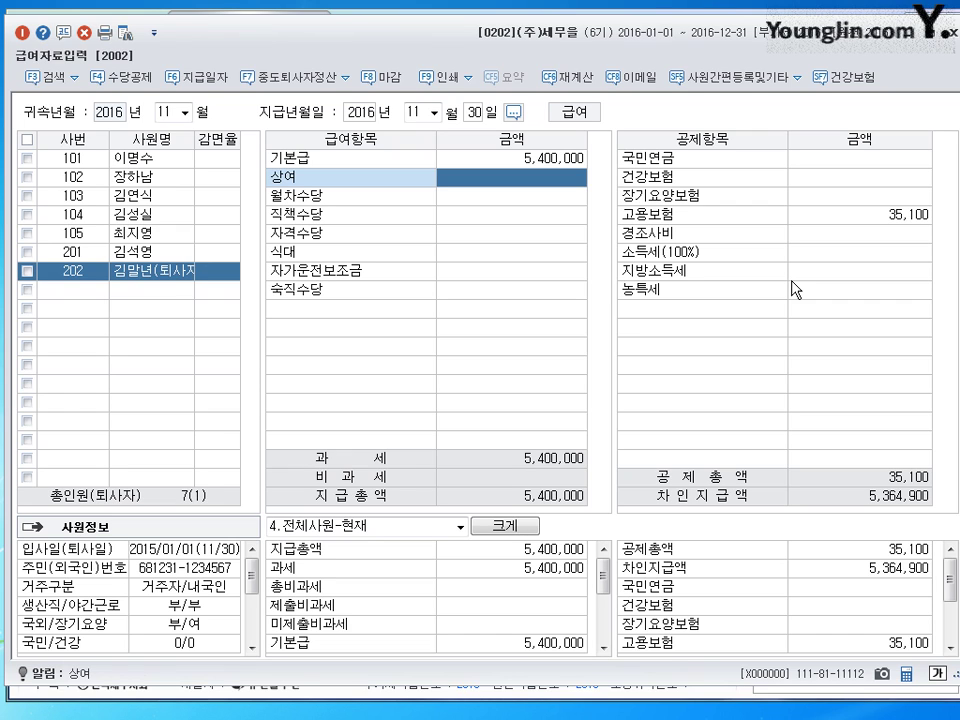
pyautogui.press('Return')
pyautogui.press('Return')
pyautogui.press('Return')
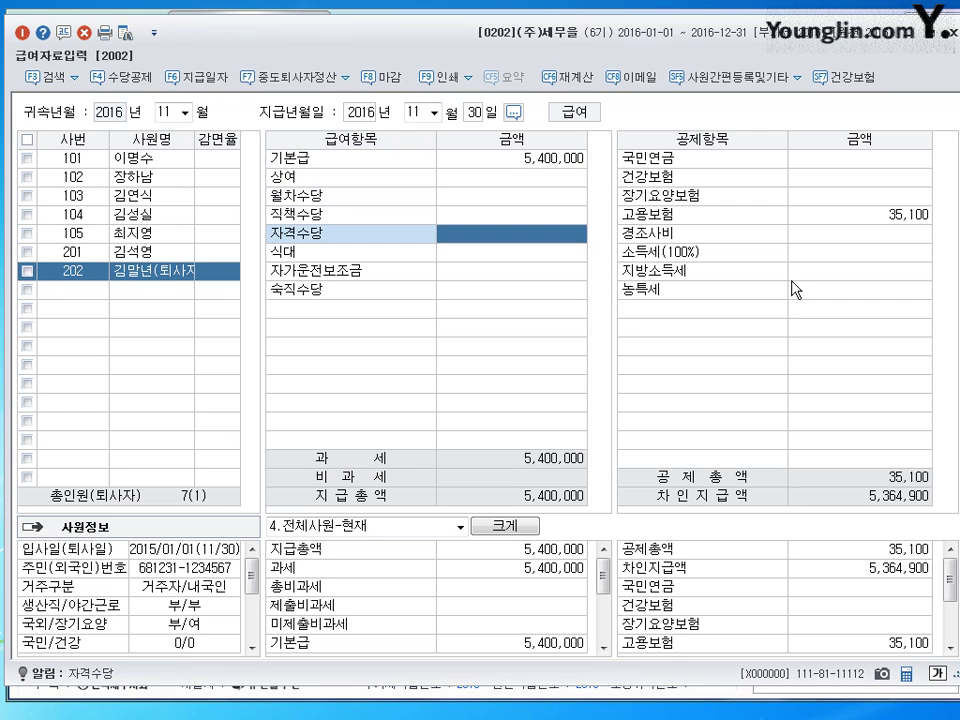
pyautogui.write('100')
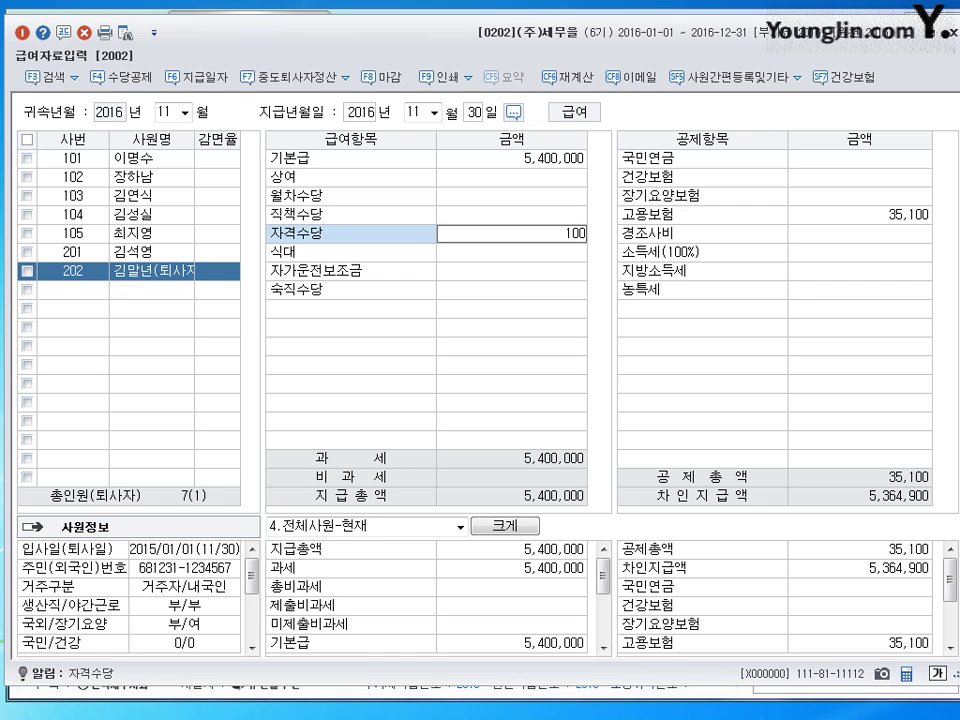
pyautogui.write(',000')
pyautogui.press('Return')
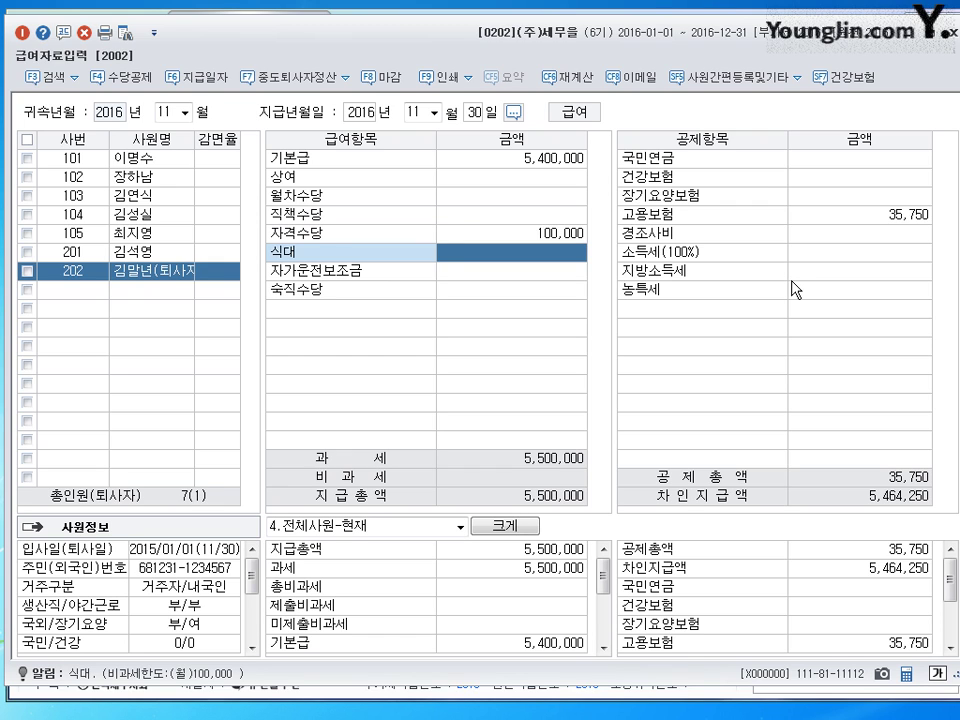
pyautogui.press('Up')
pyautogui.press('Delete')
pyautogui.press('Return')
pyautogui.press('Up')
pyautogui.press('Up')
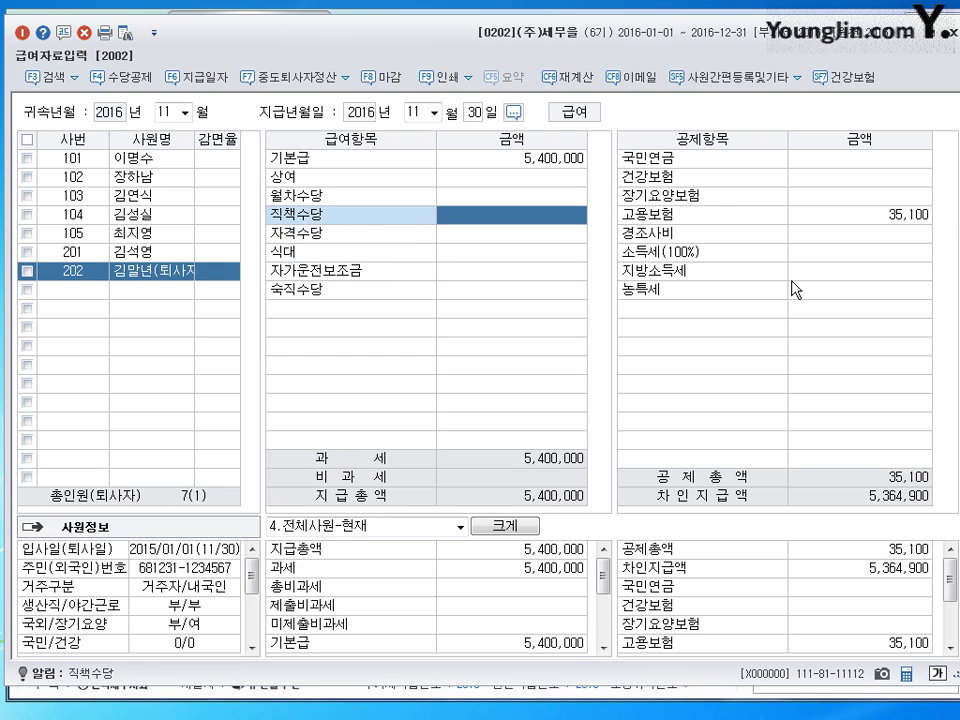
pyautogui.write('1000000')
pyautogui.press('Return')
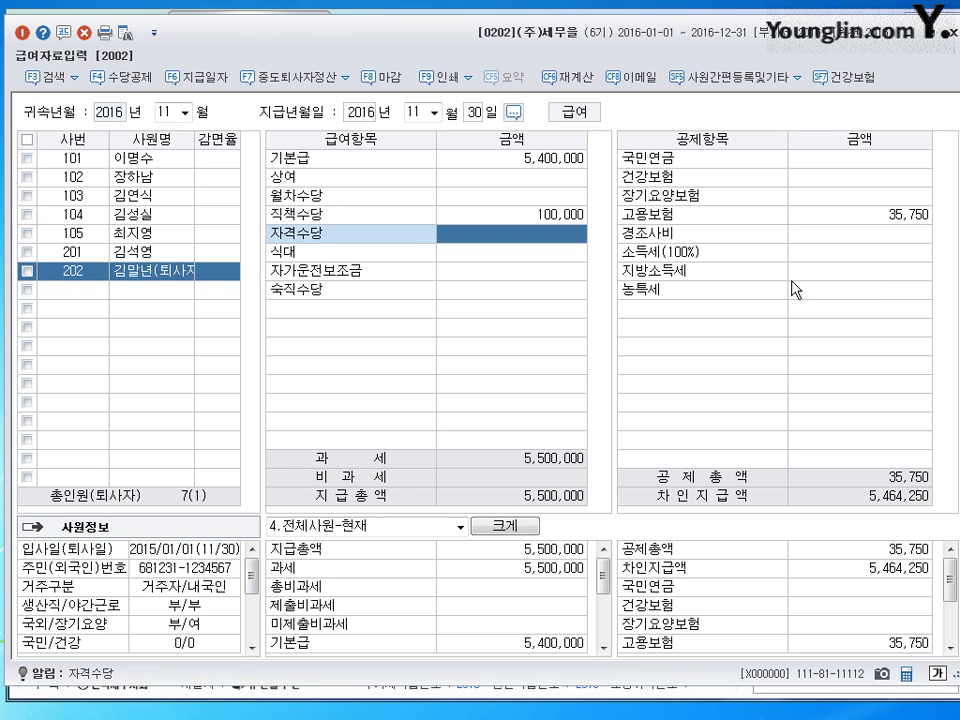
pyautogui.press('Return')
pyautogui.write('1000000')
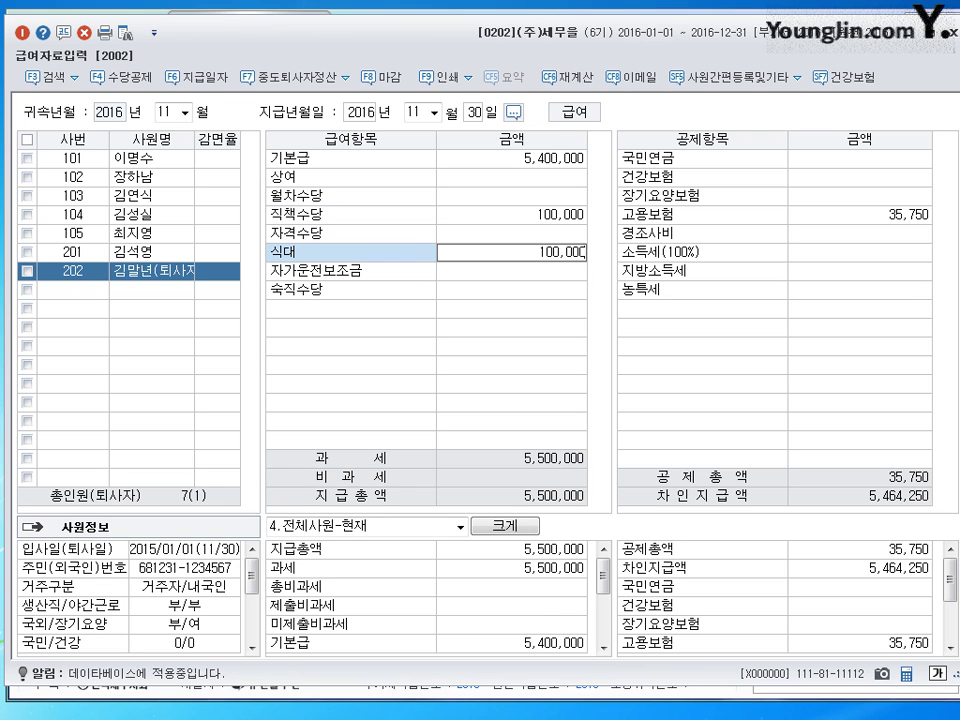
pyautogui.press('Return')
# - Enter deductions of 국민연금 225,000 and 건강보험 147,250
pyautogui.click(896, 158)
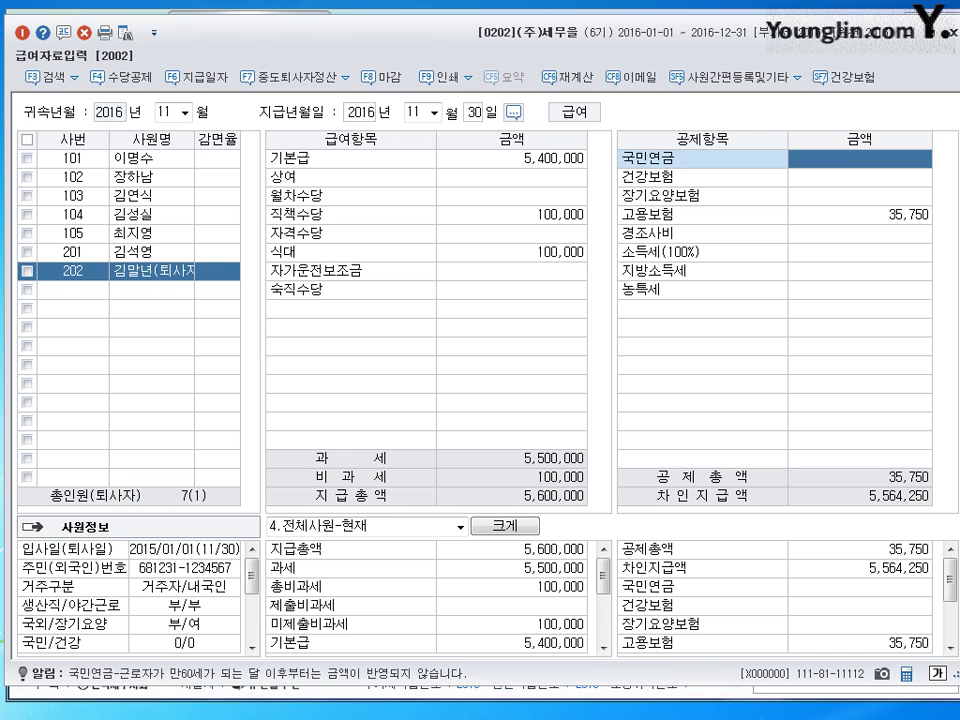
pyautogui.write('225')
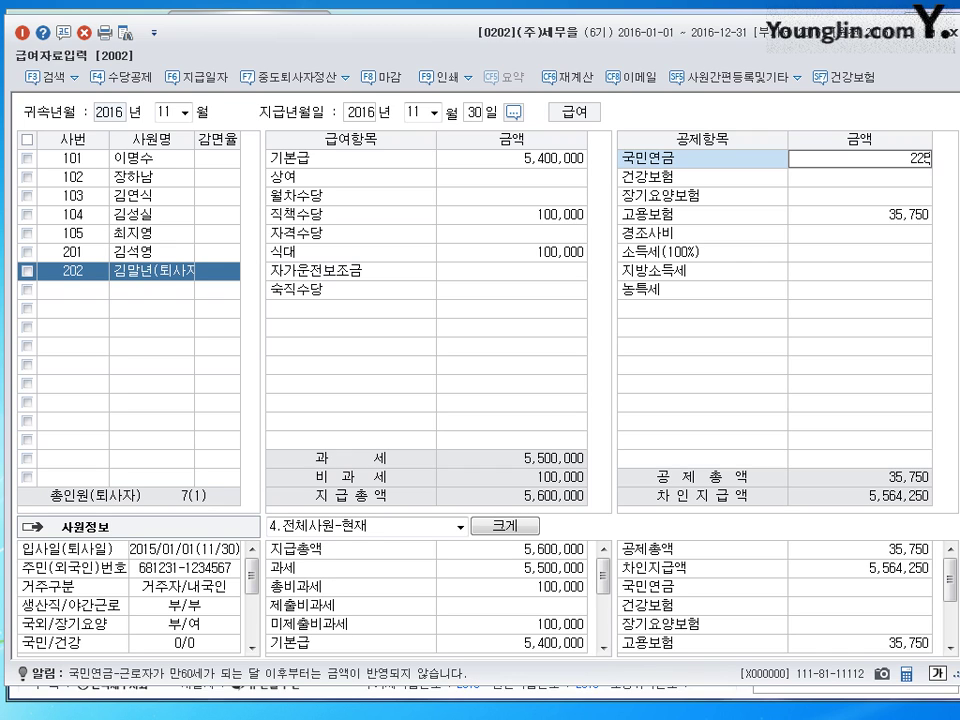
pyautogui.write(',000')
pyautogui.press('Return')
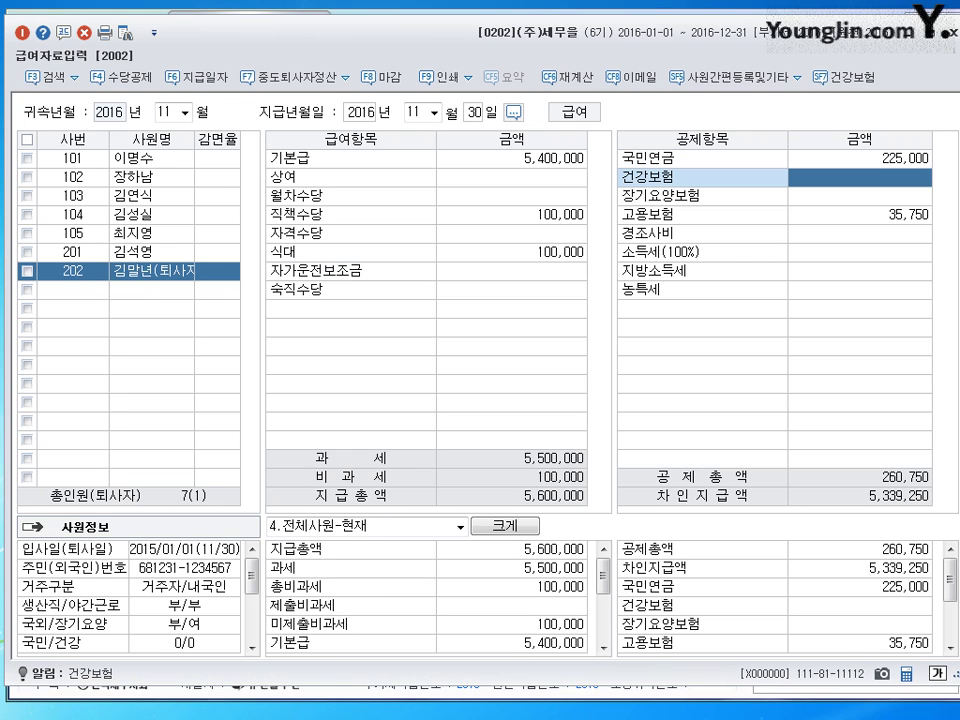
pyautogui.write('147,250')
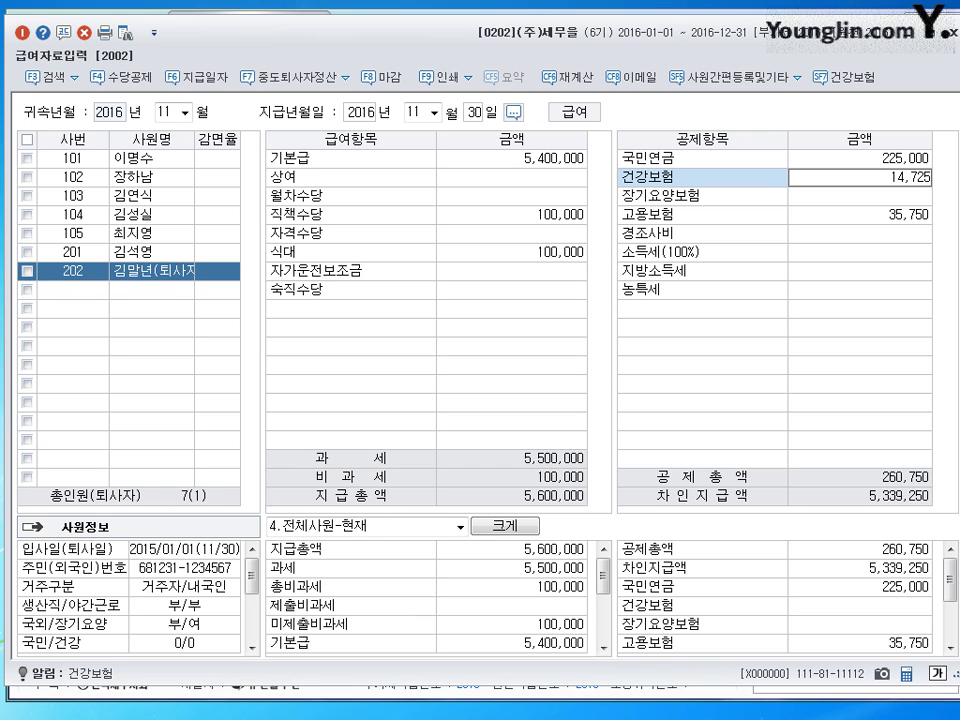
pyautogui.press('Return')
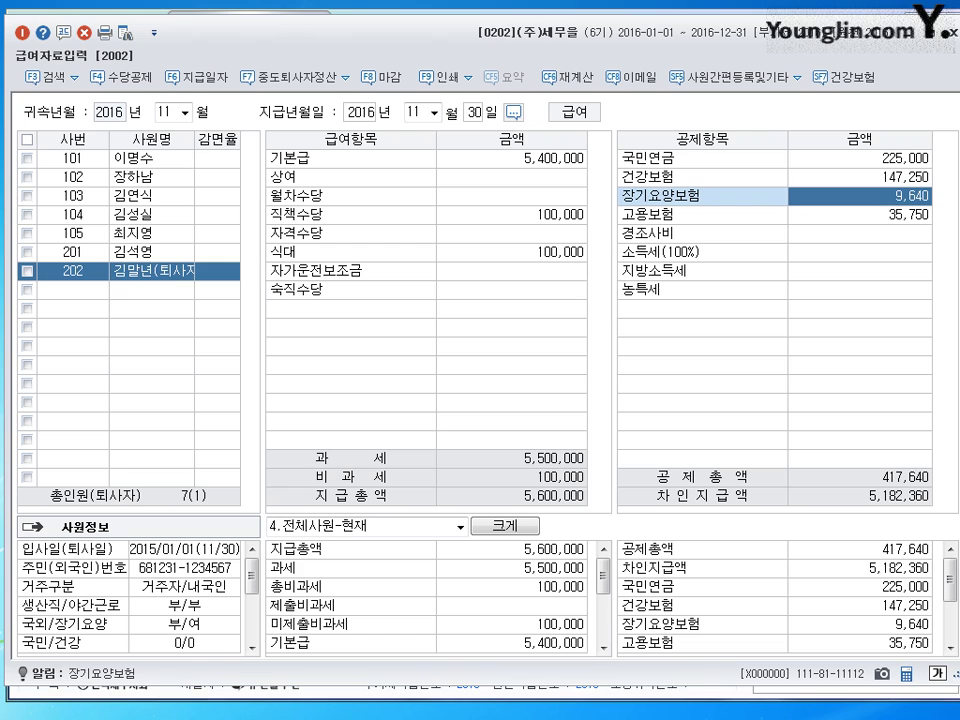
pyautogui.press('Return')
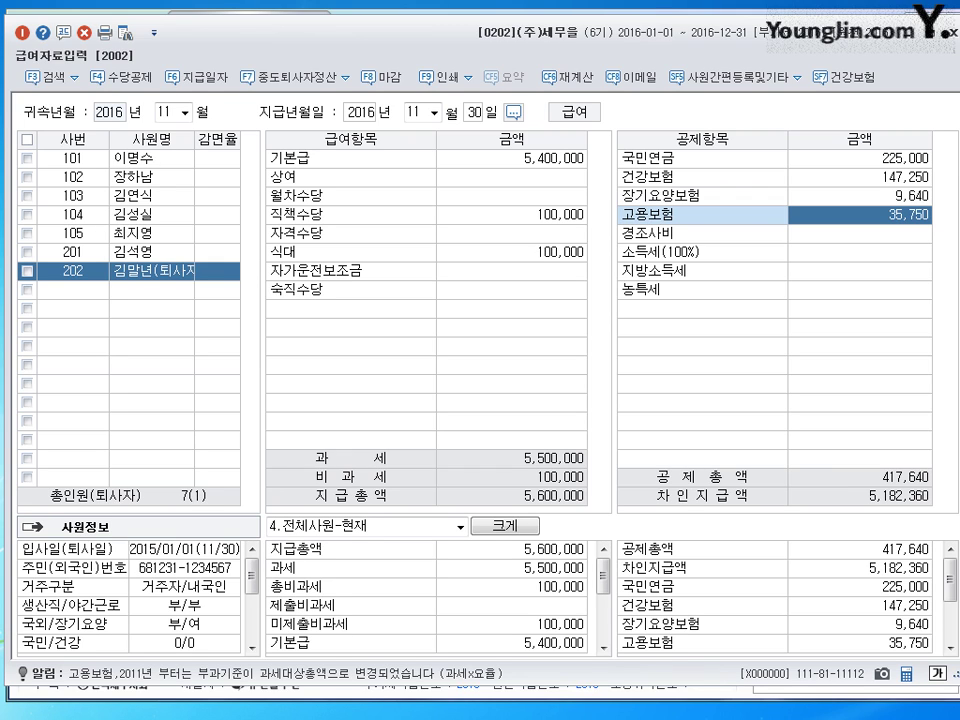
pyautogui.press('Return')
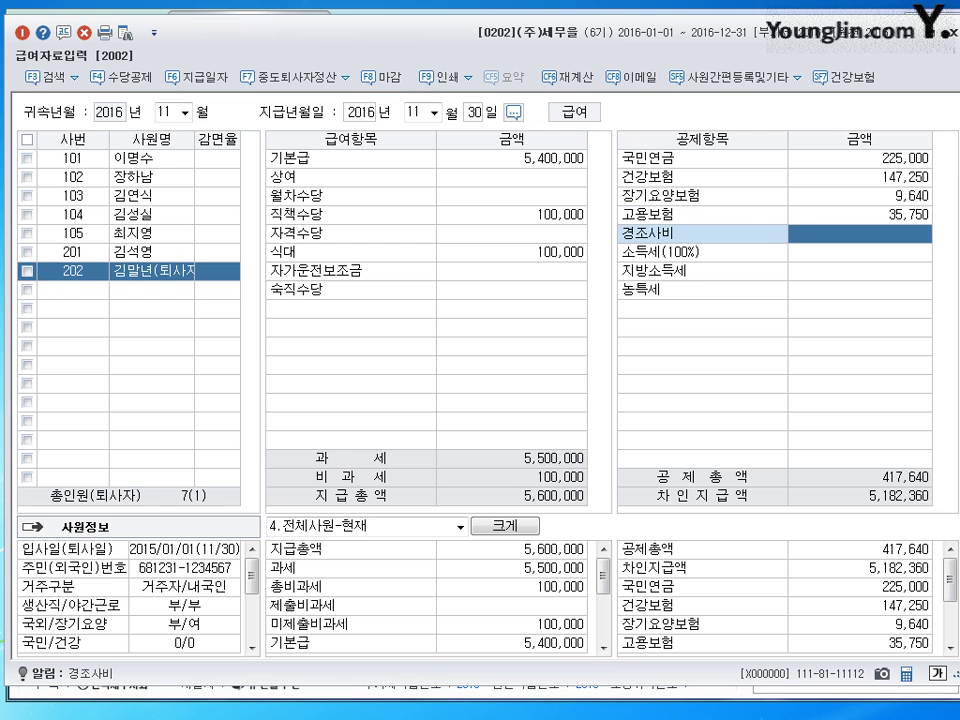
pyautogui.press('Return')
# - Open 중도퇴사 연말정산 with F7, reposition its window, and open the 63.의료비 지출액 entry
pyautogui.press('F7')
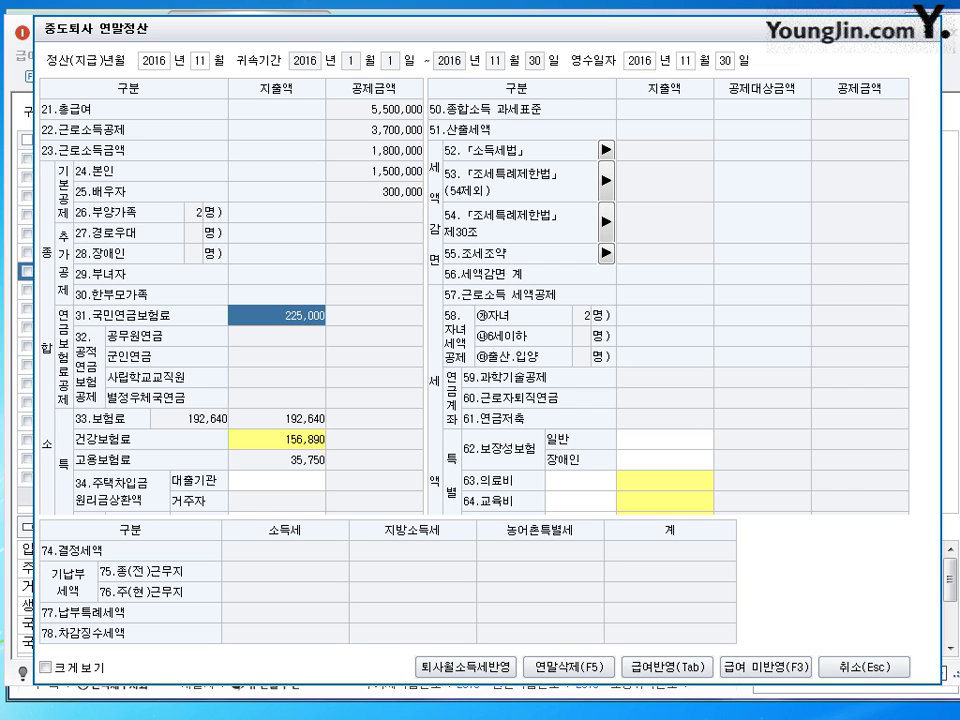
pyautogui.moveTo(608, 32); pyautogui.dragTo(598, 36)
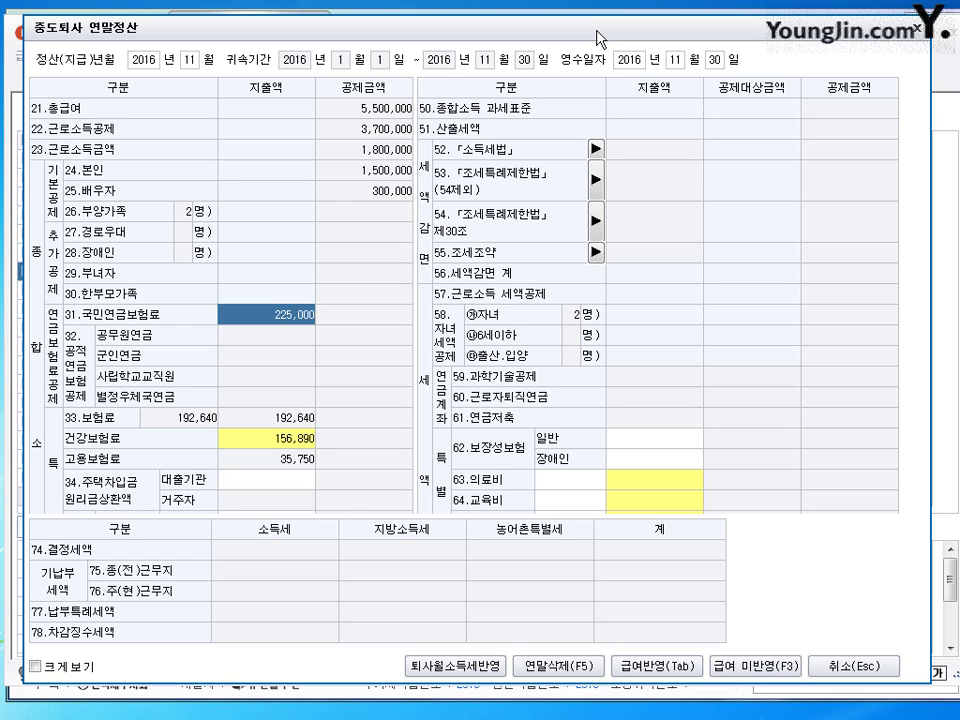
pyautogui.moveTo(600, 38); pyautogui.dragTo(636, 157)
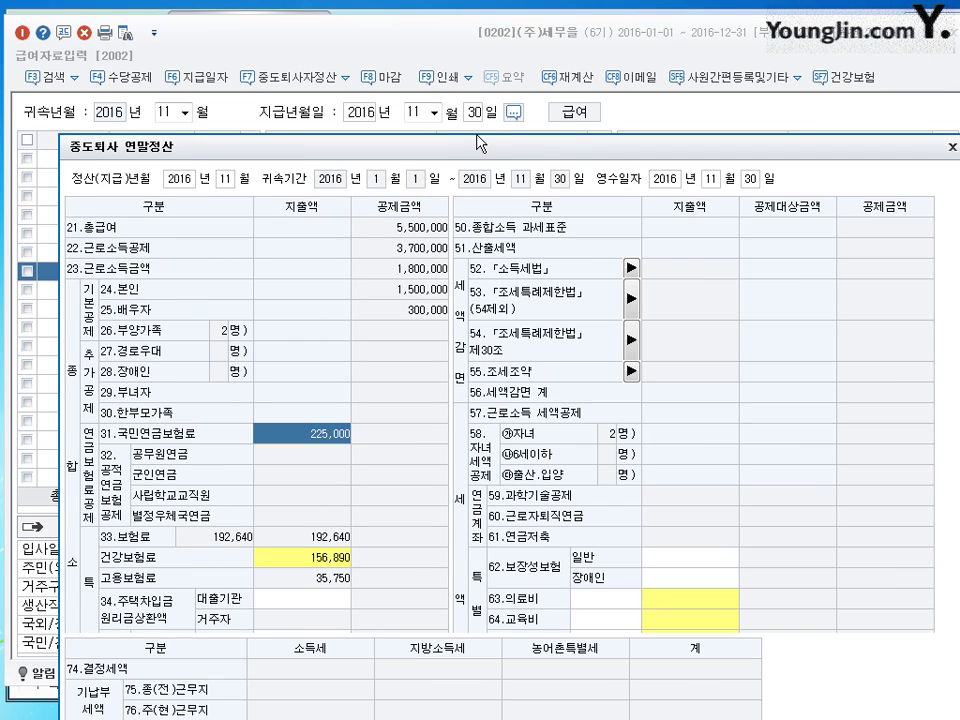
pyautogui.moveTo(461, 155); pyautogui.dragTo(449, 238)
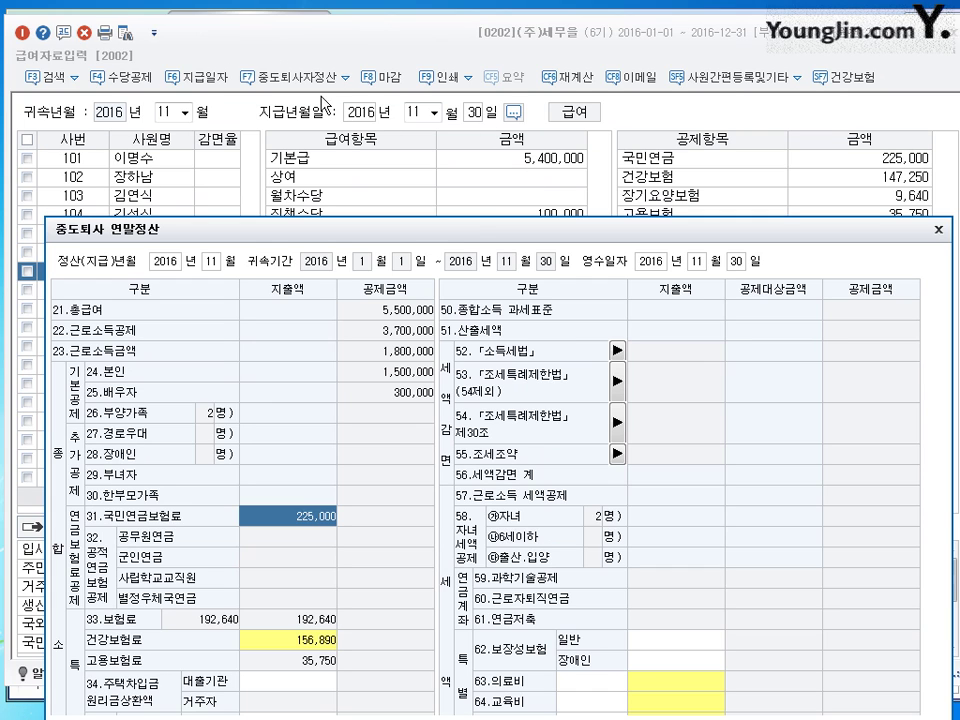
pyautogui.moveTo(440, 230); pyautogui.dragTo(420, 34)
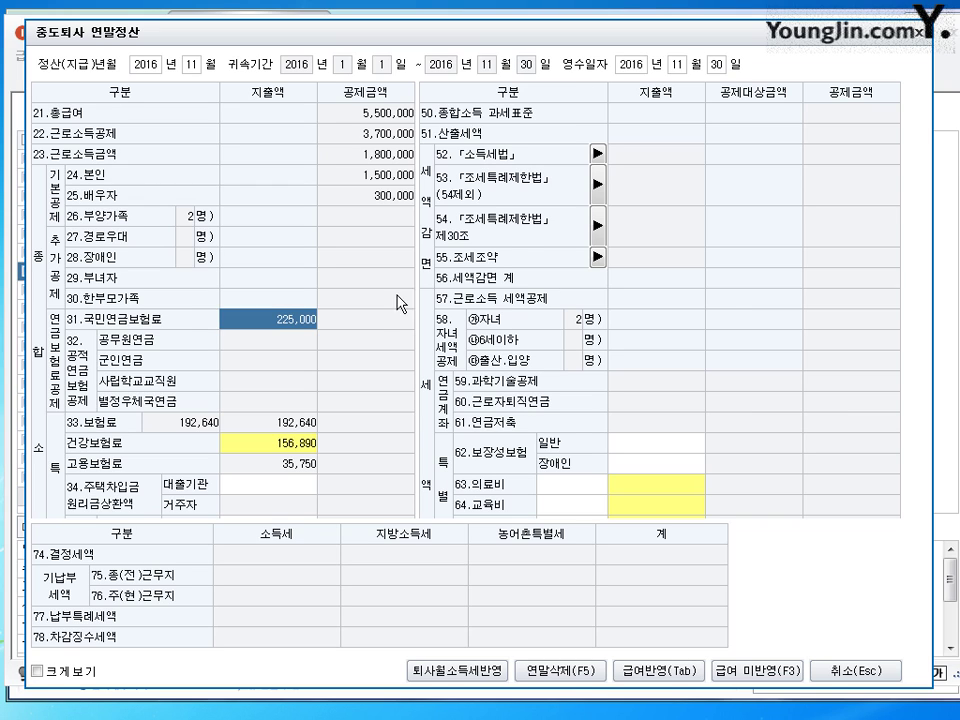
pyautogui.click(633, 493)
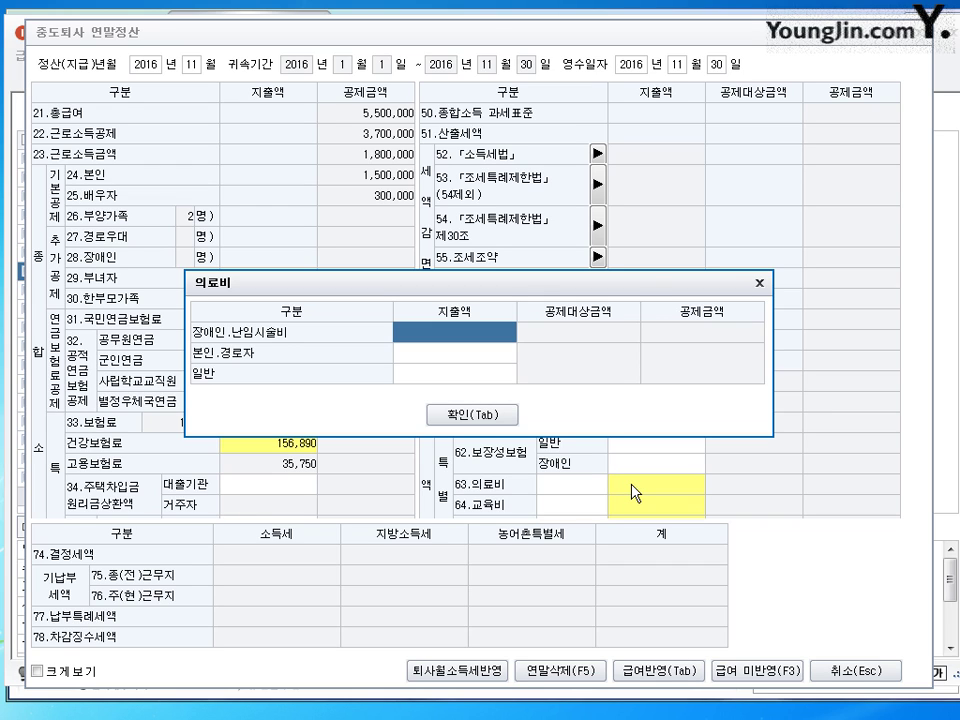
# - Enter medical expenses of 1,000,000 for 본인.경로자 and 500,000 general, and confirm the popup
pyautogui.press('Return')
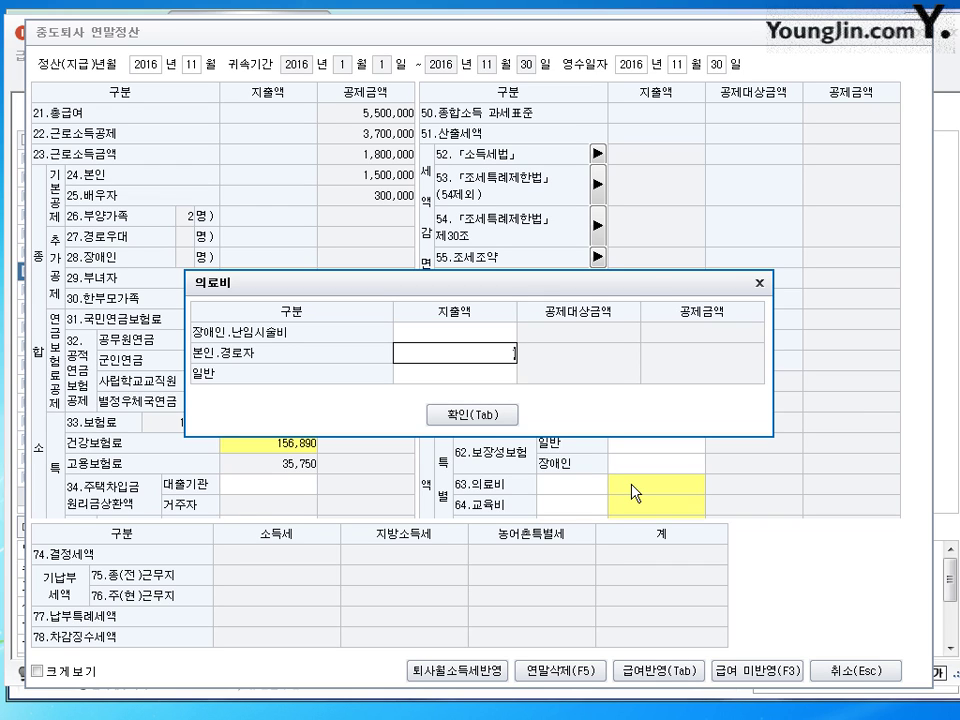
pyautogui.write('1000000')
pyautogui.press('Return')
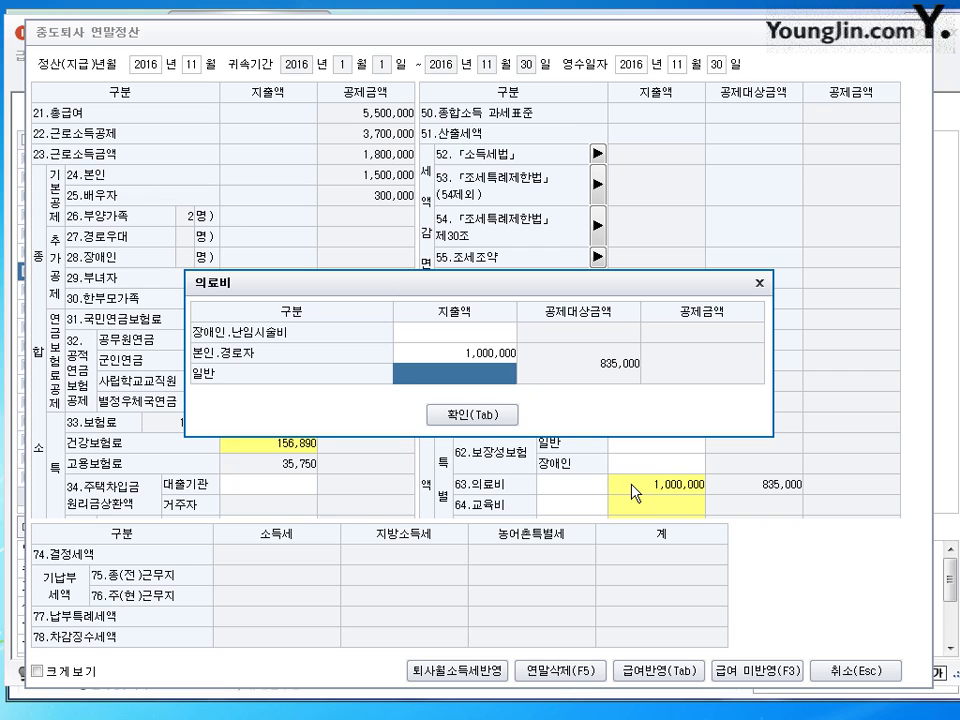
pyautogui.write('5000000')
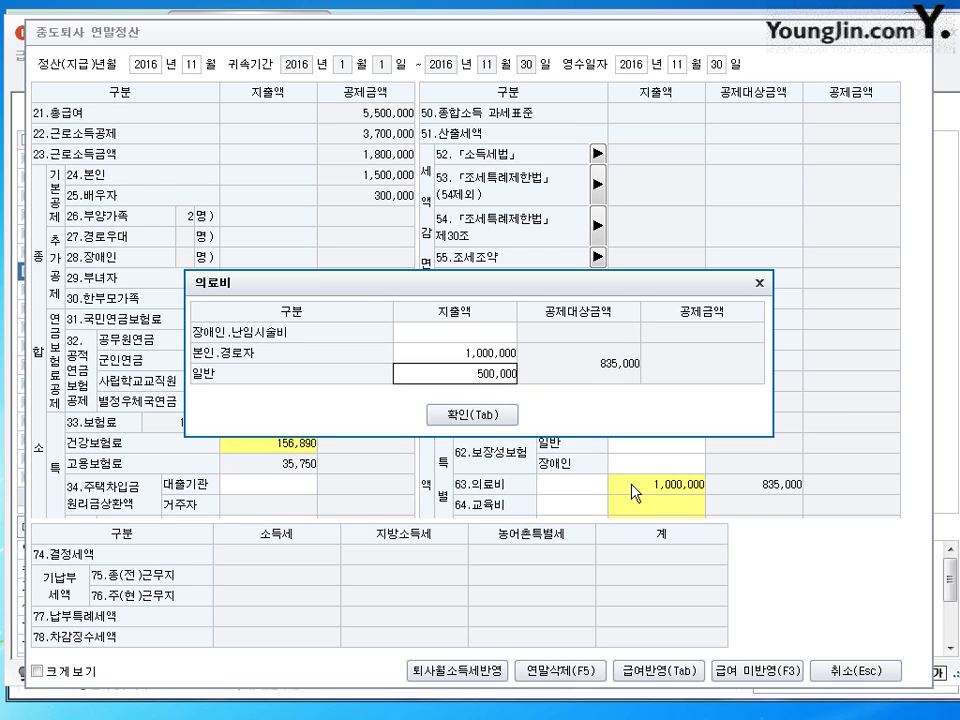
pyautogui.press('Return')
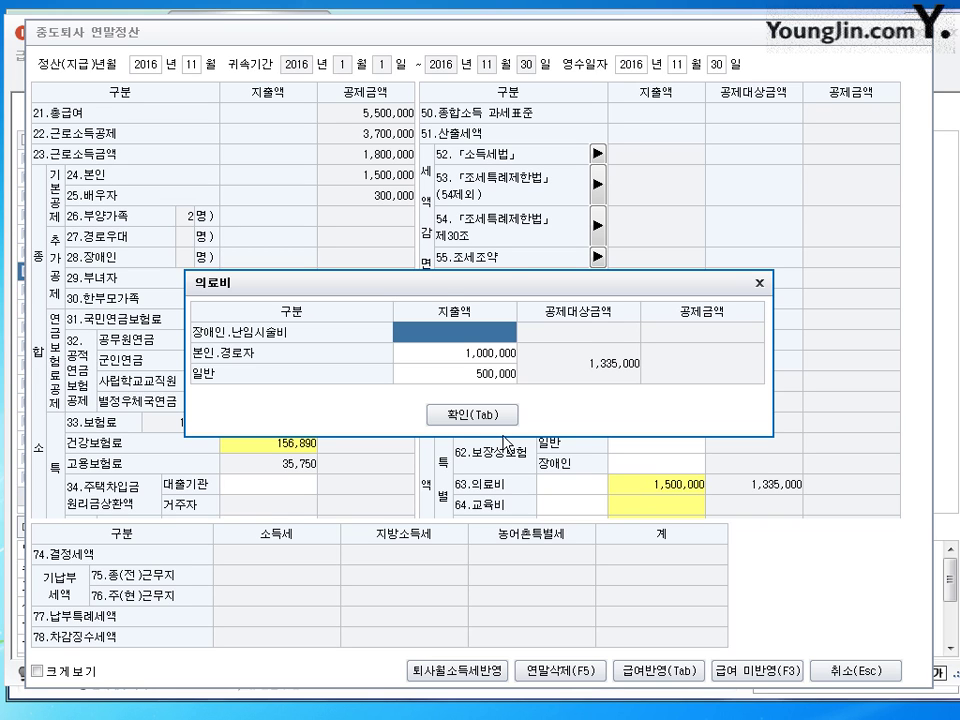
pyautogui.click(468, 412)
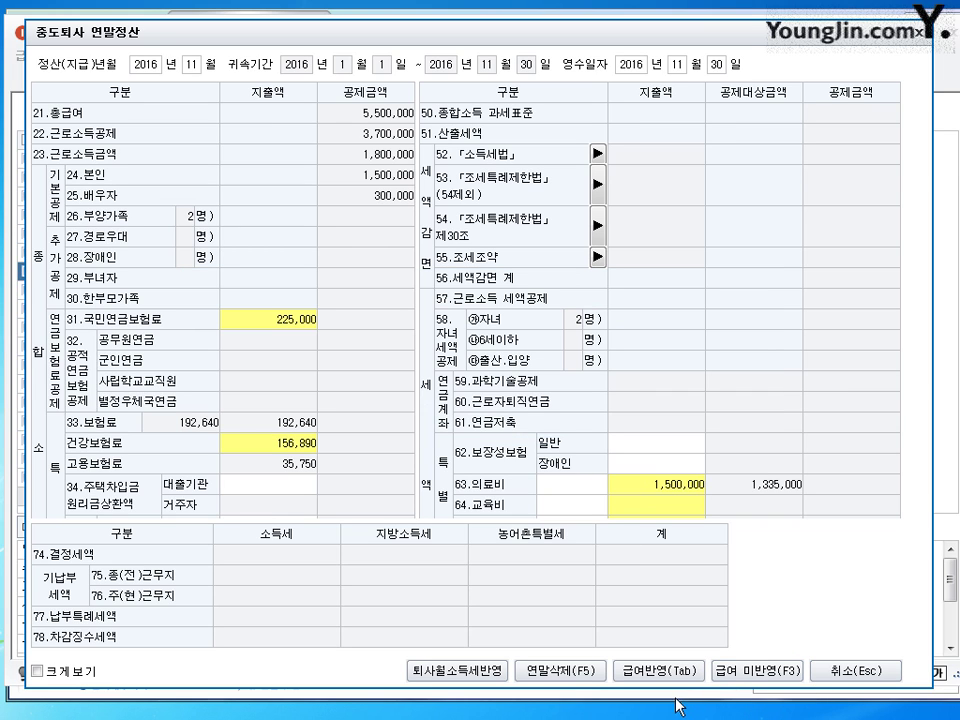